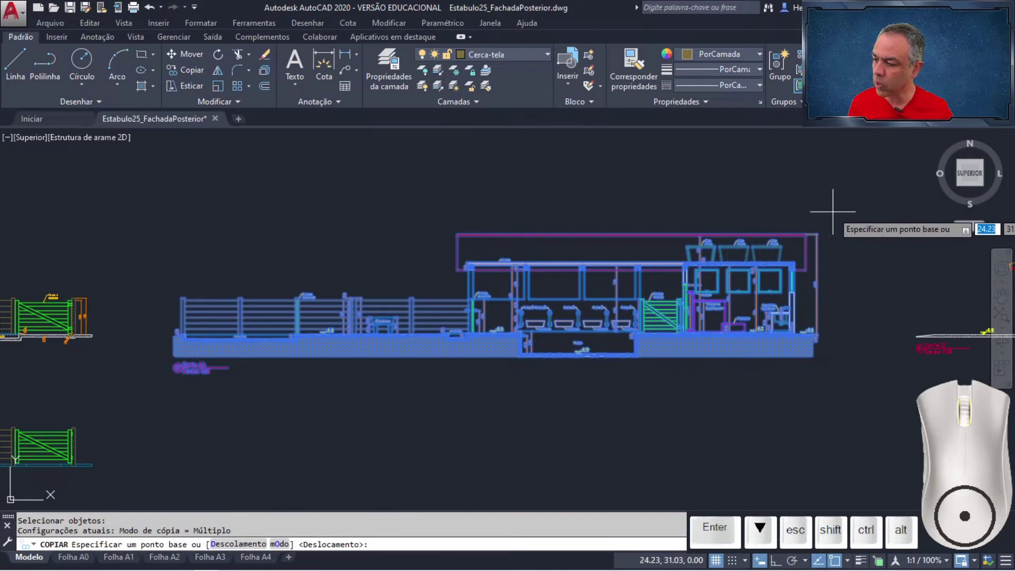
# Copy the selected section drawing from the roof's upper-right corner to below the floor plan, vertically aligned with the plan's right roof edge.
pyautogui.scroll(4, 808, 221)
pyautogui.scroll(4, 808, 220)
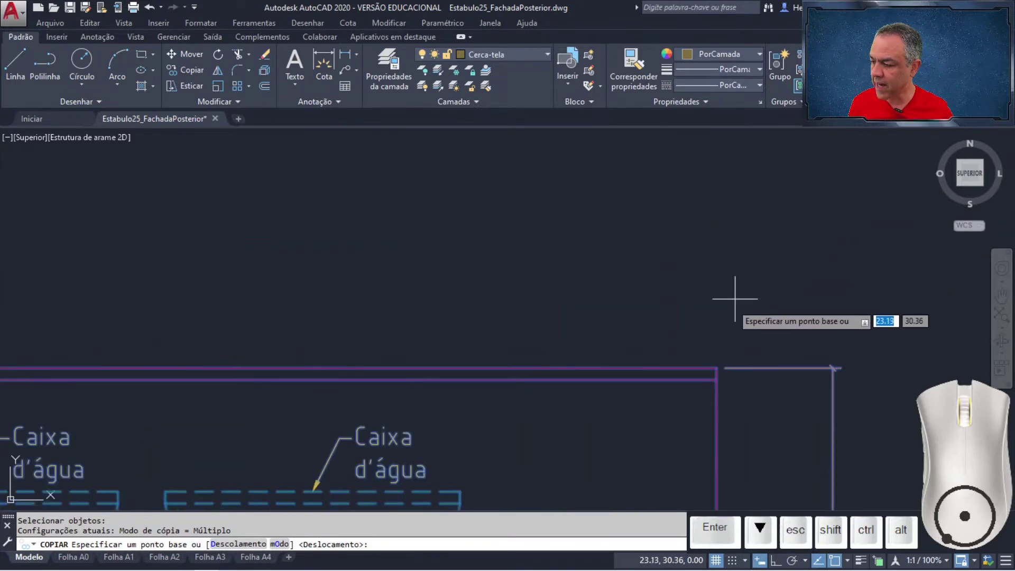
pyautogui.click(716, 367)
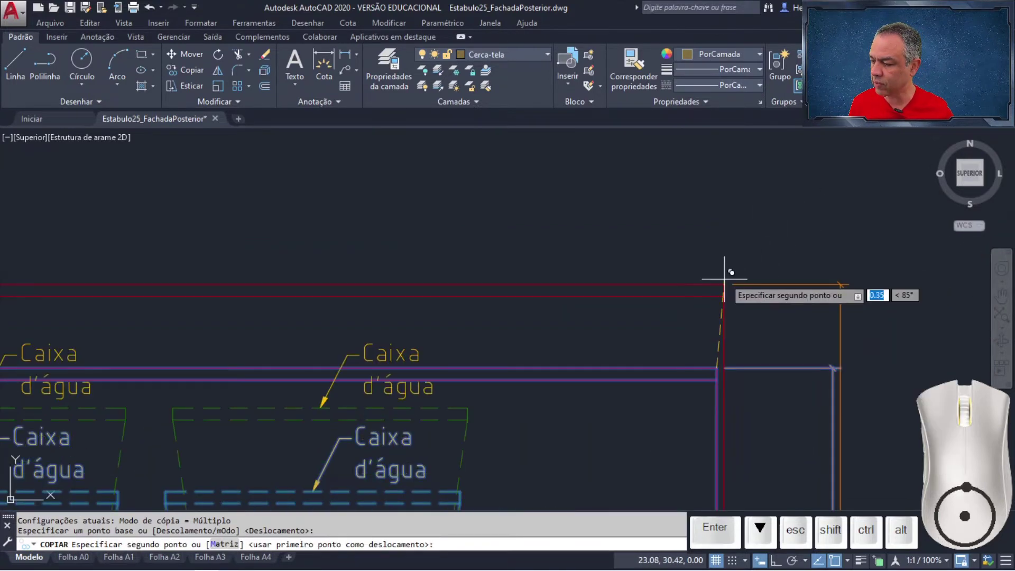
pyautogui.scroll(-5, 720, 268)
pyautogui.moveTo(723, 400); pyautogui.dragTo(722, 151, button='middle')
pyautogui.scroll(-3, 721, 153)
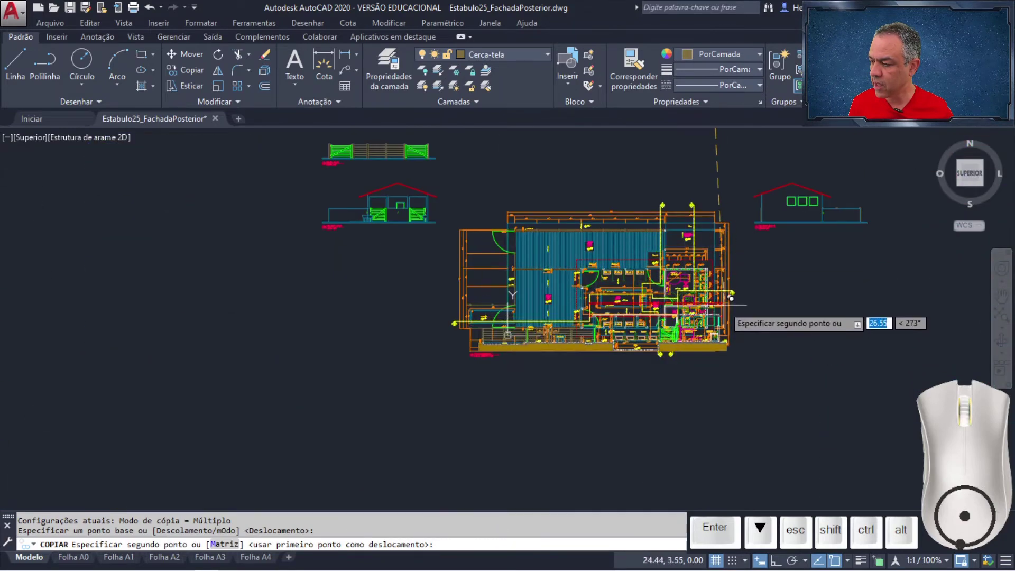
pyautogui.scroll(7, 721, 340)
pyautogui.moveTo(720, 315); pyautogui.dragTo(769, 165, button='middle')
pyautogui.scroll(-2, 771, 185)
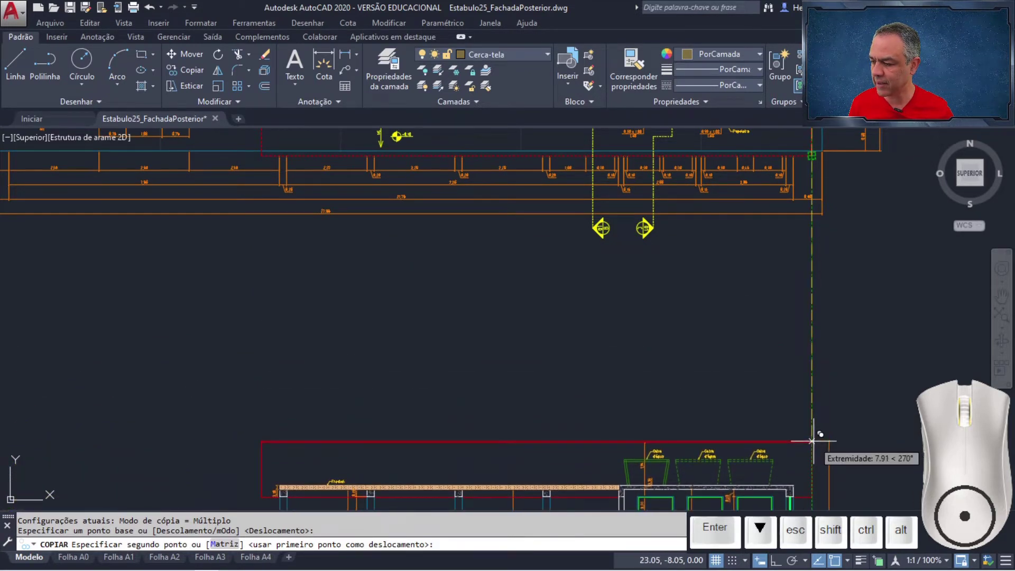
pyautogui.click(812, 440)
pyautogui.press('Return')
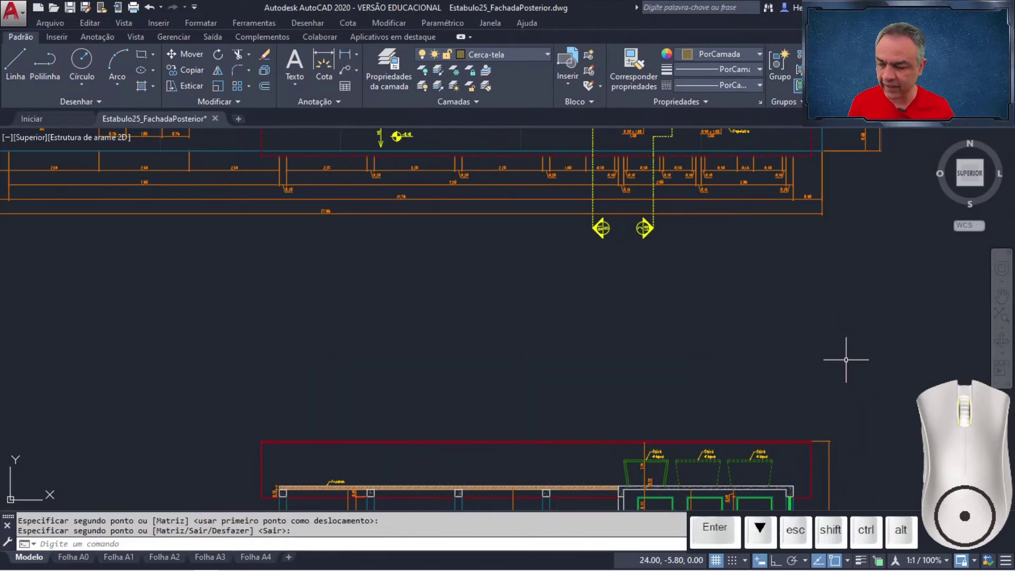
# Delete the right-end height dimensions, the +0,10 level mark, and the soil, slab, Frechal and pillar hatches from the copied section.
pyautogui.moveTo(827, 384)
pyautogui.mouseDown(button='middle')
pyautogui.moveTo(830, 154)
pyautogui.moveTo(845, 200)
pyautogui.moveTo(872, 227)
pyautogui.moveTo(864, 234)
pyautogui.mouseUp(button='middle')
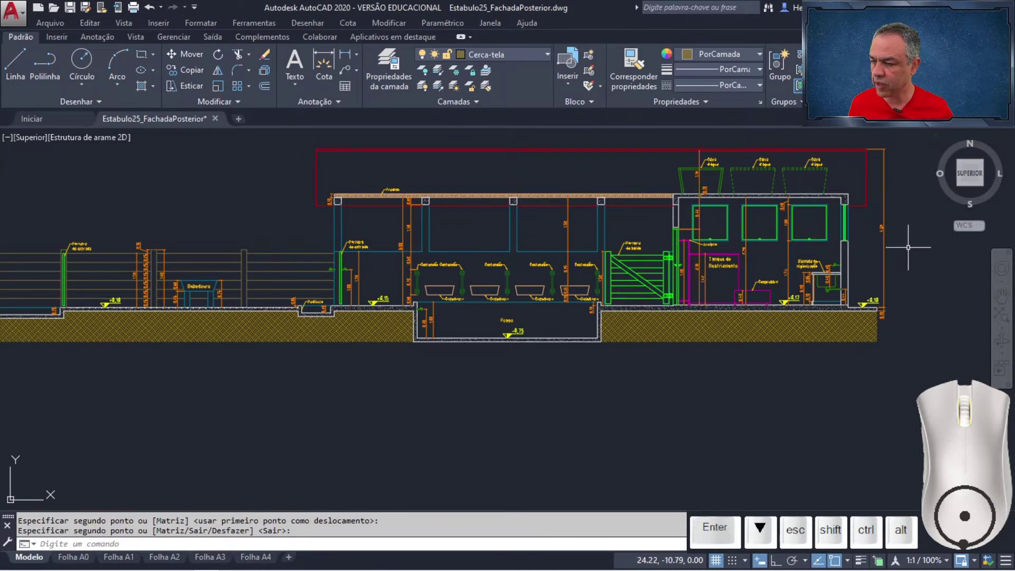
pyautogui.scroll(5, 913, 267)
pyautogui.click(852, 246)
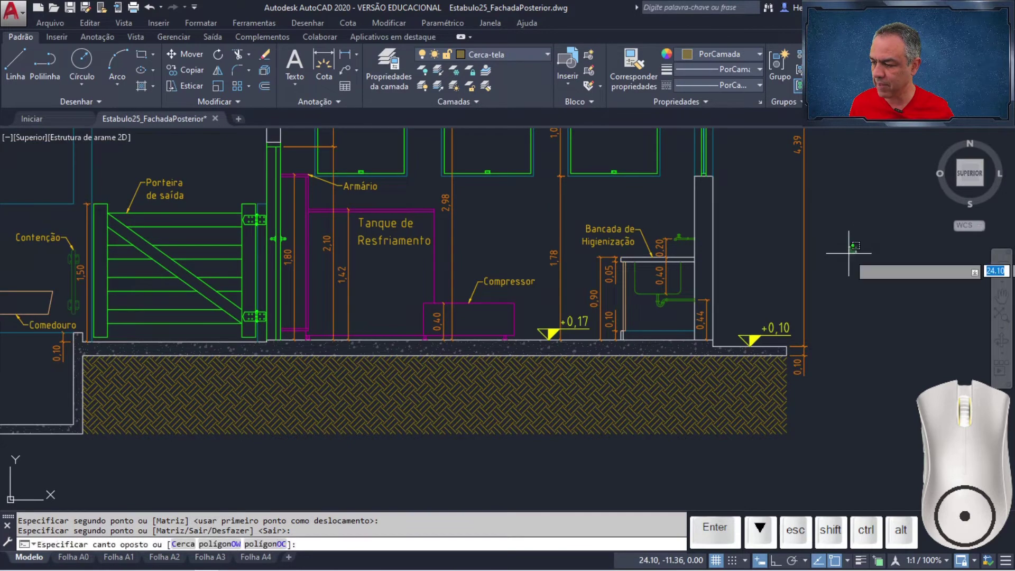
pyautogui.click(765, 343)
pyautogui.click(769, 381)
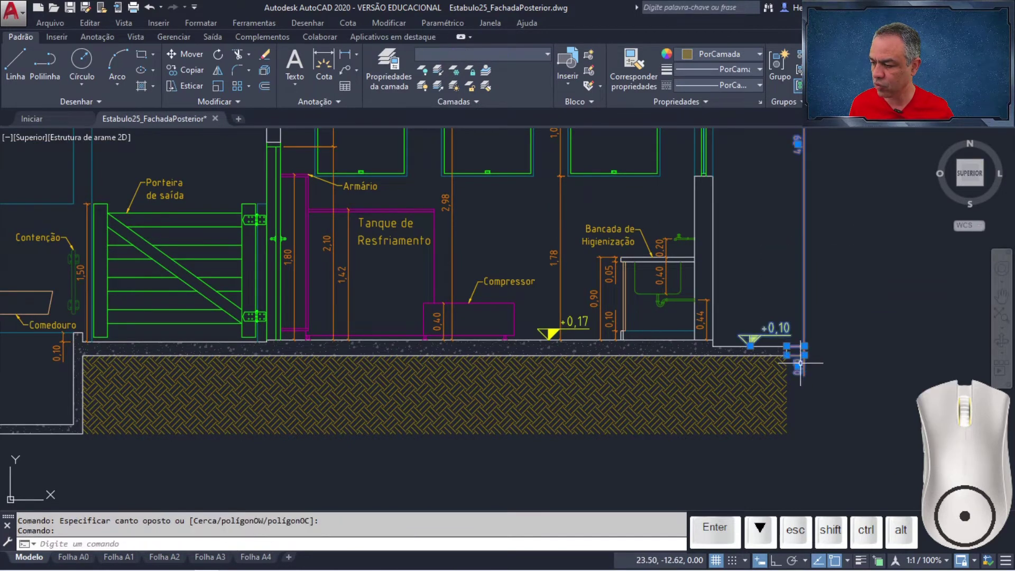
pyautogui.click(717, 393)
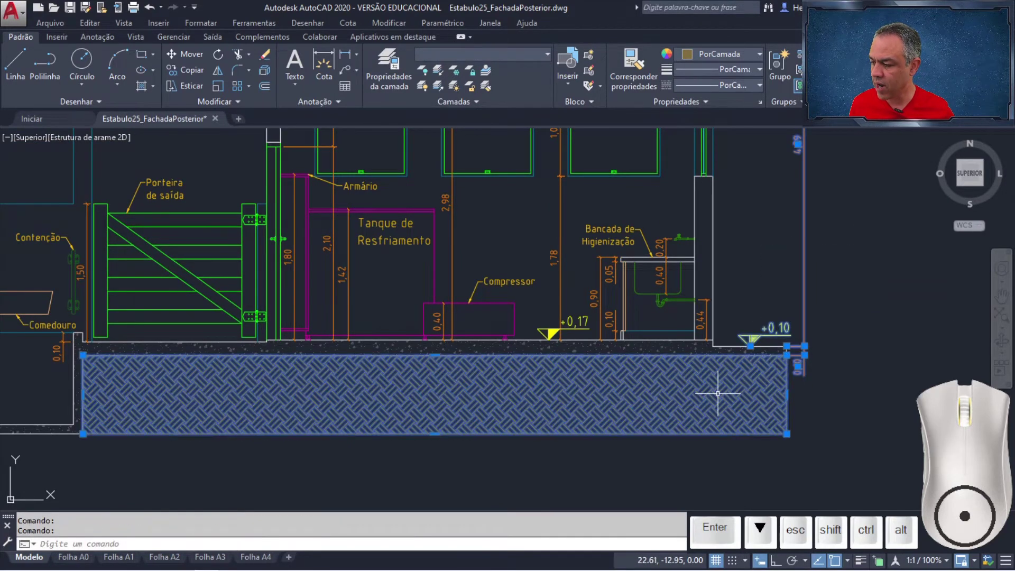
pyautogui.click(647, 347)
pyautogui.moveTo(465, 270)
pyautogui.mouseDown(button='middle')
pyautogui.moveTo(664, 276)
pyautogui.moveTo(952, 426)
pyautogui.mouseUp(button='middle')
pyautogui.click(530, 217)
pyautogui.click(568, 234)
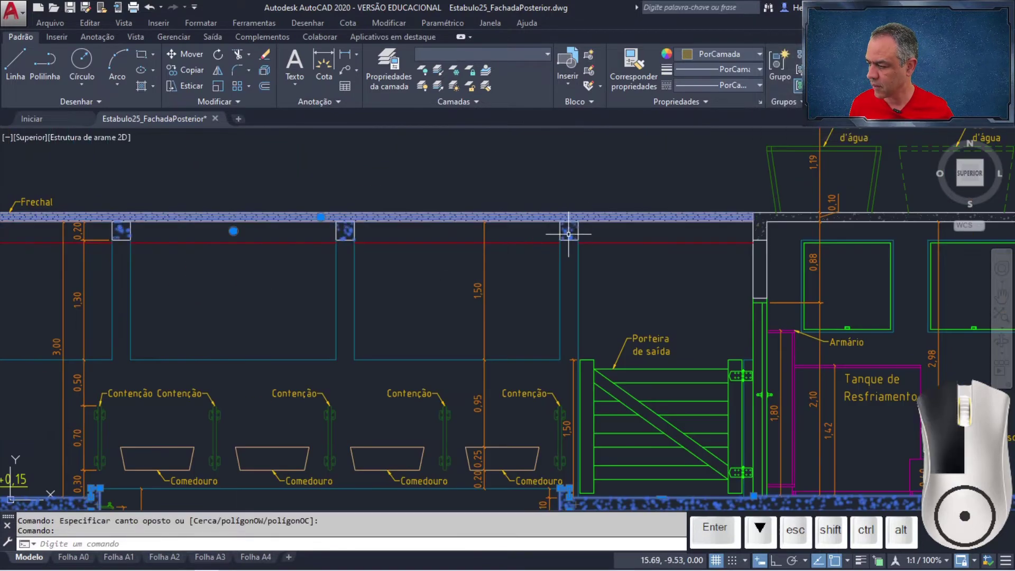
pyautogui.press('Delete')
# Erase the cooling tank room's interior, including windows, equipment, dimensions, roof slab and water tanks, keeping the outer wall lines.
pyautogui.scroll(-2, 749, 279)
pyautogui.moveTo(725, 275)
pyautogui.mouseDown(button='middle')
pyautogui.moveTo(673, 262)
pyautogui.moveTo(479, 272)
pyautogui.mouseUp(button='middle')
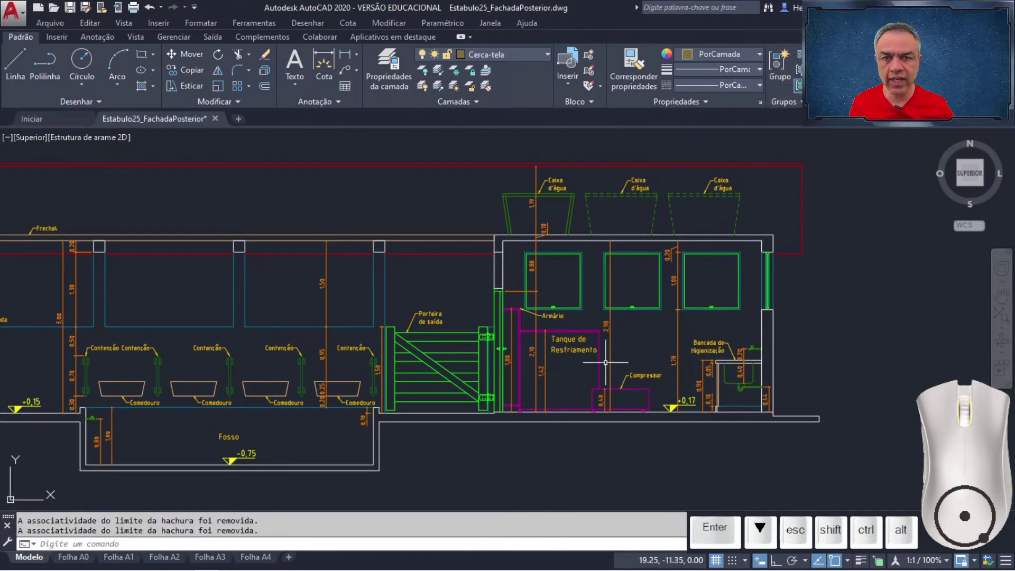
pyautogui.scroll(6, 766, 425)
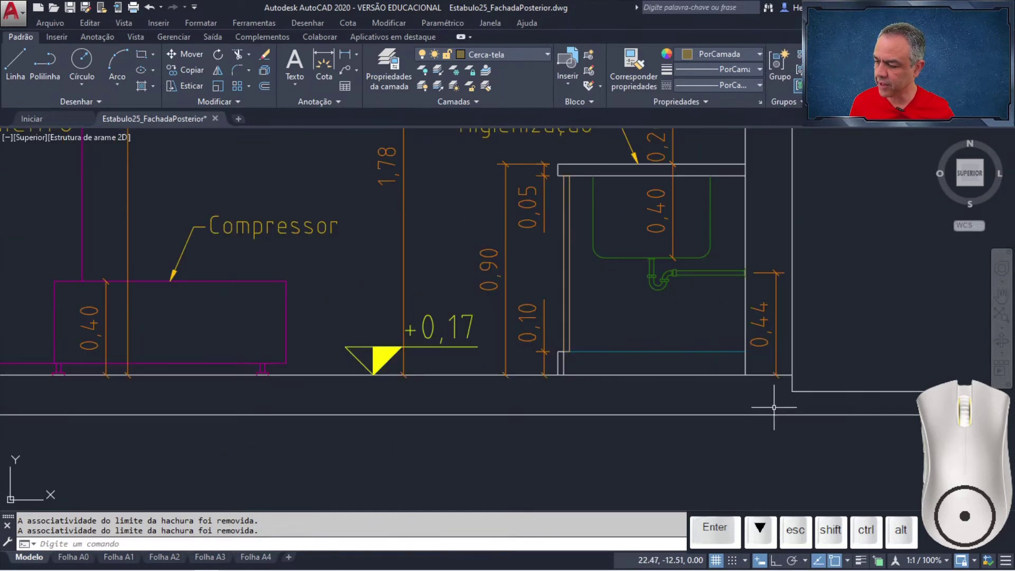
pyautogui.scroll(2, 779, 396)
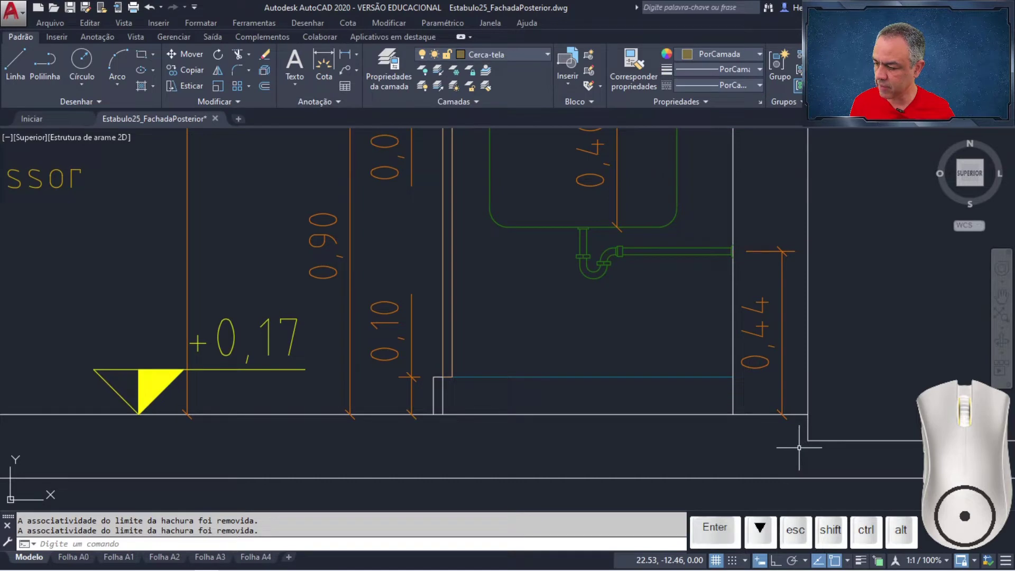
pyautogui.click(801, 446)
pyautogui.scroll(-5, 622, 397)
pyautogui.moveTo(400, 328); pyautogui.dragTo(636, 392, button='middle')
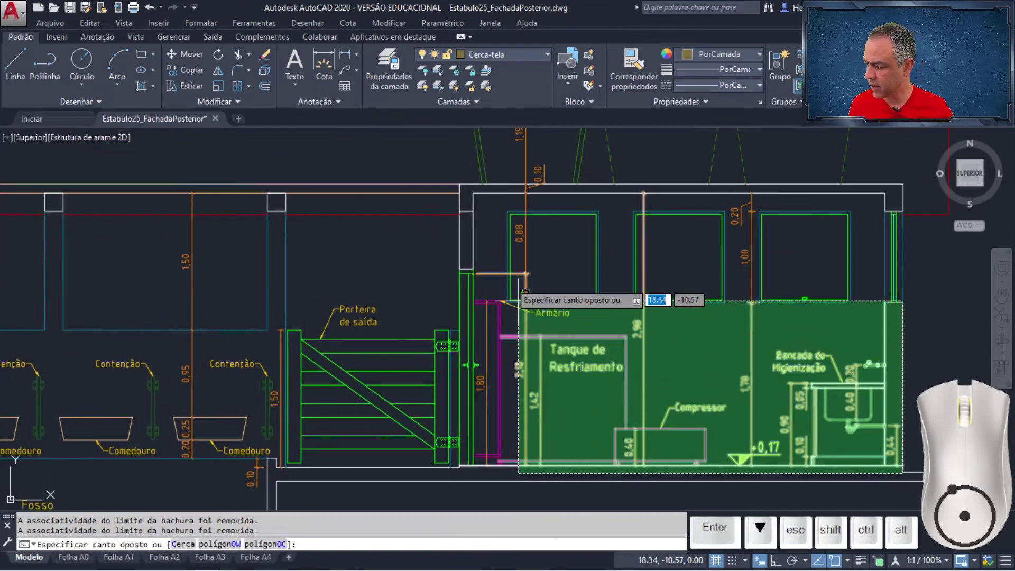
pyautogui.moveTo(495, 204); pyautogui.dragTo(505, 369, button='middle')
pyautogui.scroll(3, 505, 369)
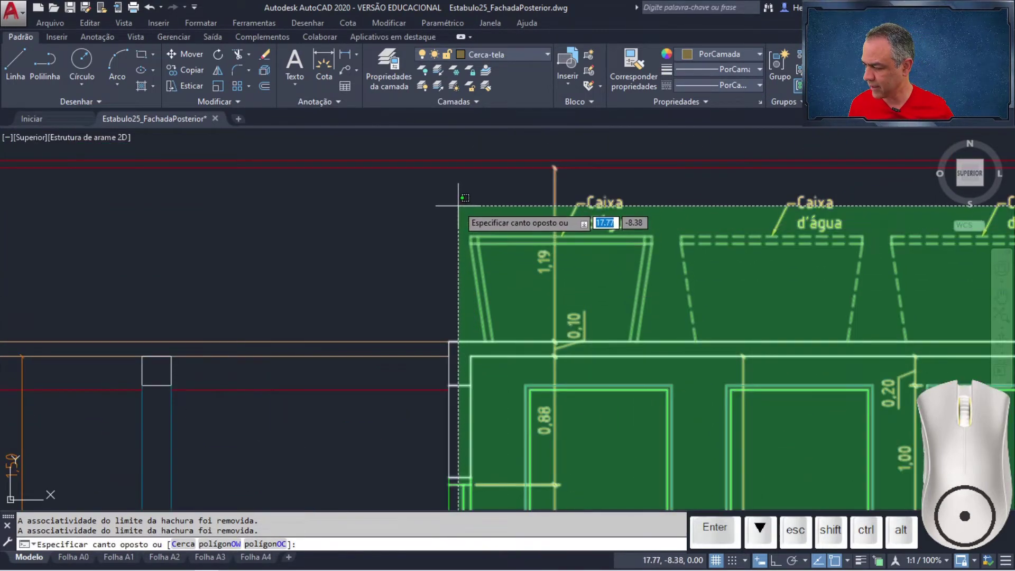
pyautogui.click(453, 185)
pyautogui.press('Delete')
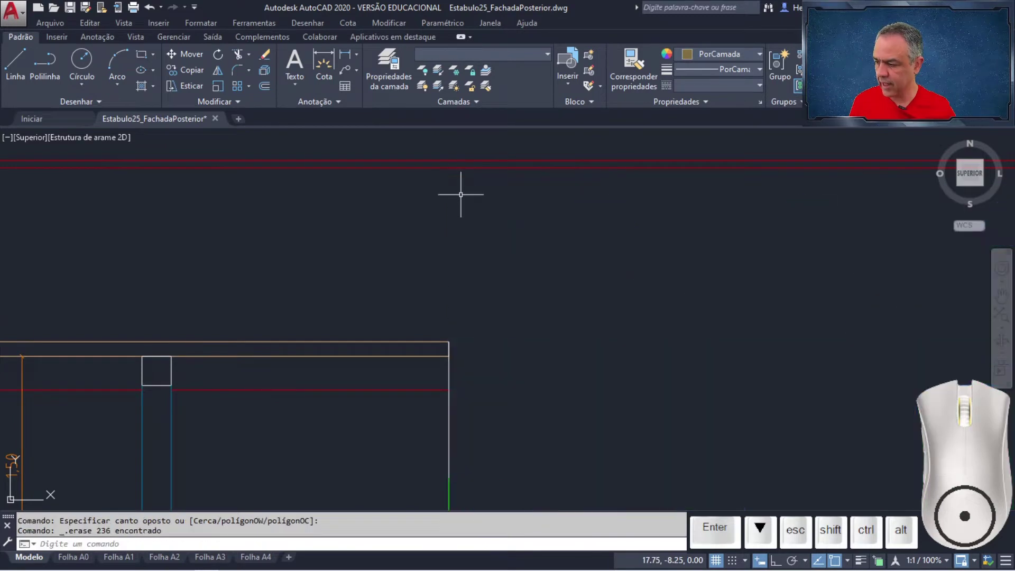
# Delete the leftover window line on the right outer wall and the green door line beside the exit gate.
pyautogui.scroll(-3, 555, 290)
pyautogui.moveTo(555, 290); pyautogui.dragTo(456, 217, button='middle')
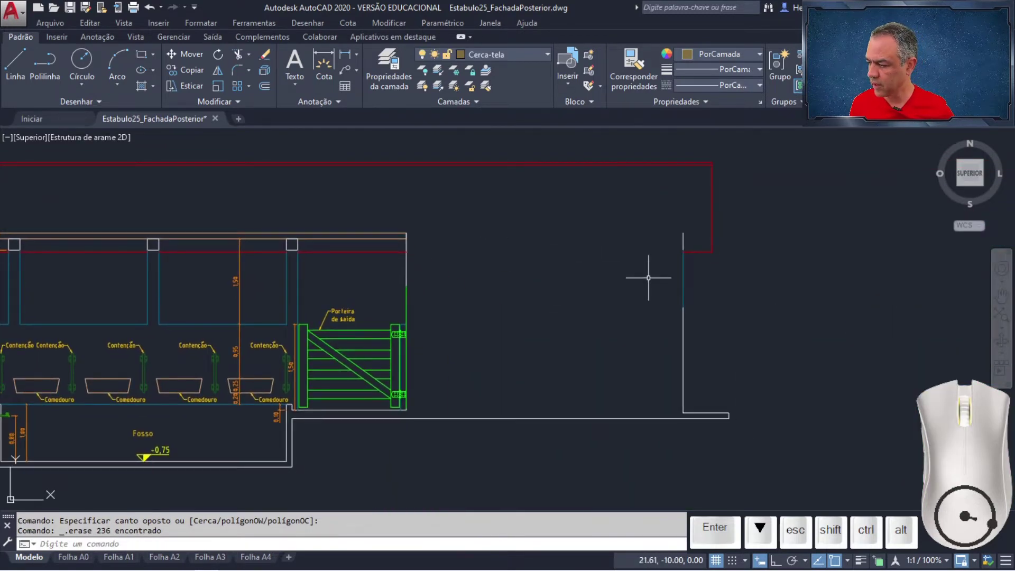
pyautogui.click(759, 280)
pyautogui.click(680, 308)
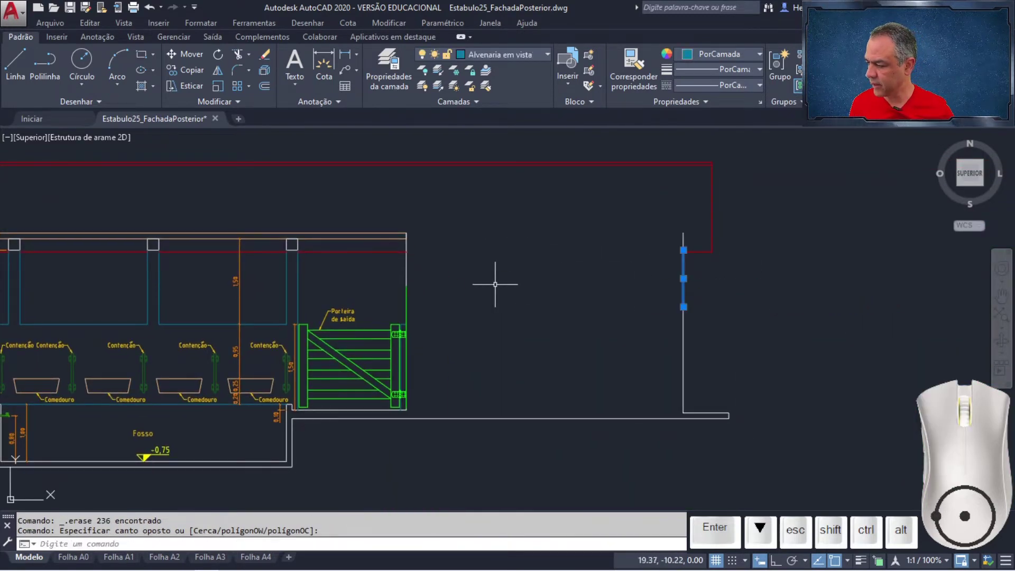
pyautogui.click(402, 290)
pyautogui.press('Delete')
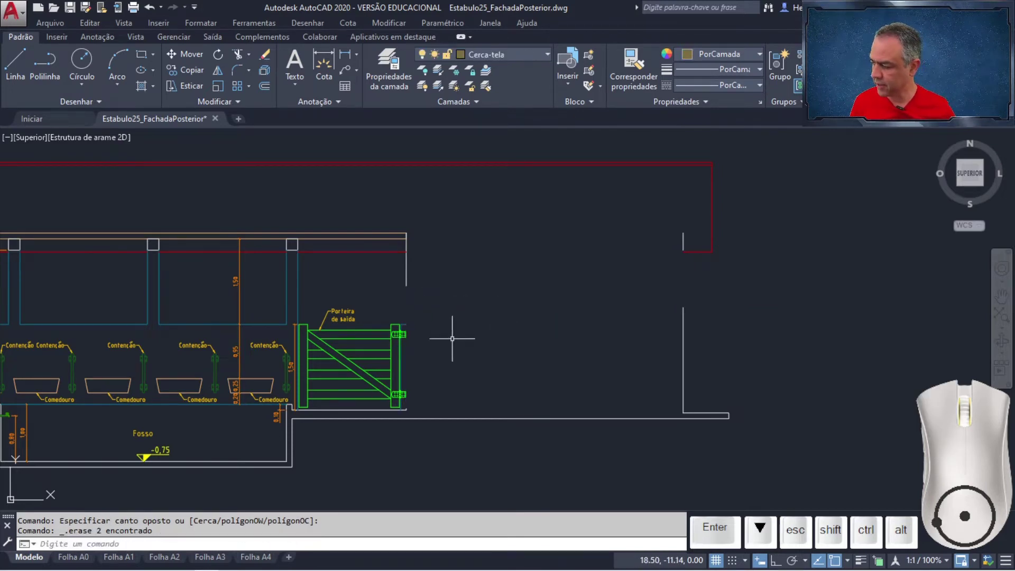
# Erase the Fosso pit with its outline, top edge line, label, level mark and depth dimensions.
pyautogui.moveTo(452, 338); pyautogui.dragTo(838, 279, button='middle')
pyautogui.scroll(3, 720, 407)
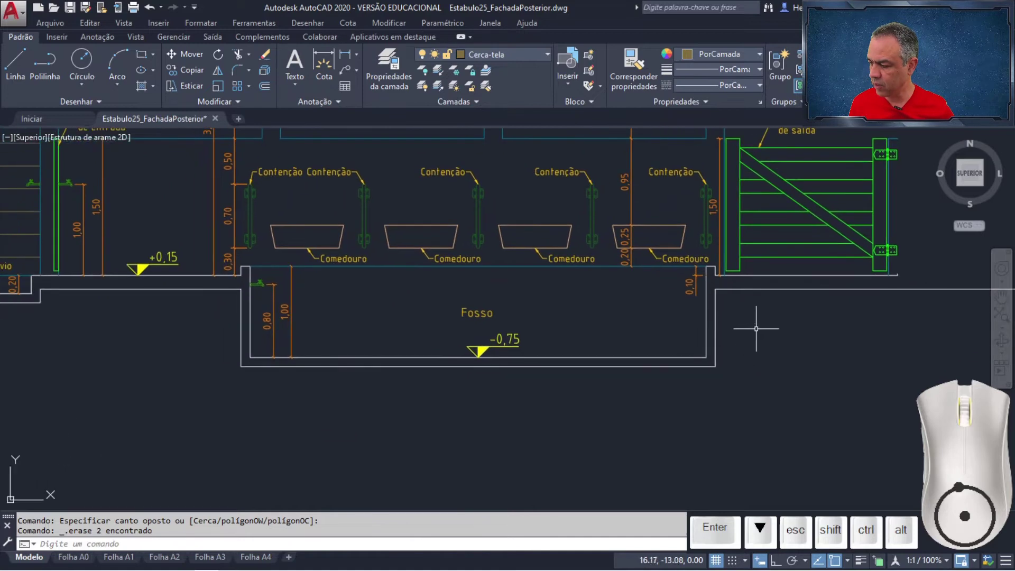
pyautogui.click(749, 406)
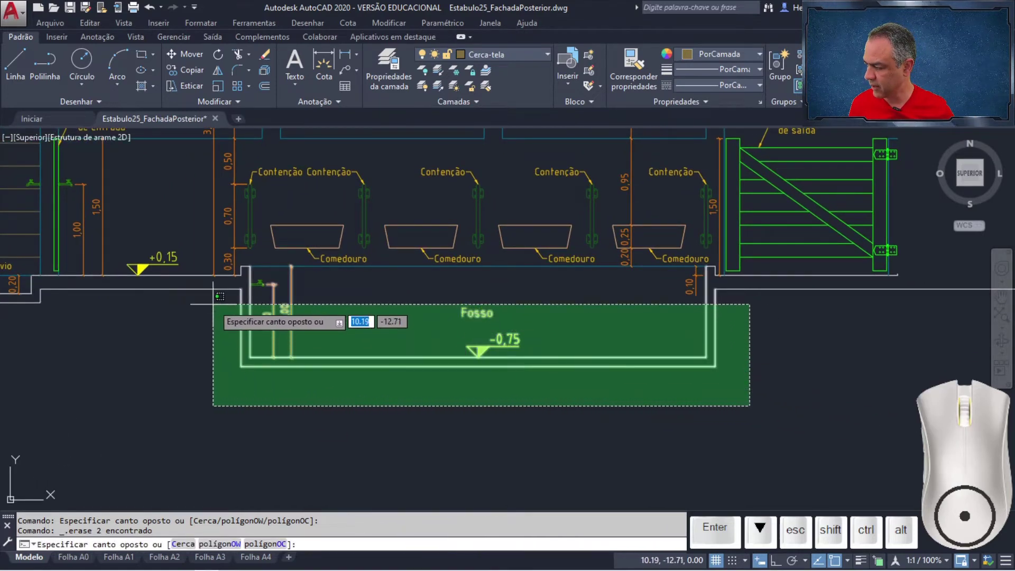
pyautogui.click(245, 294)
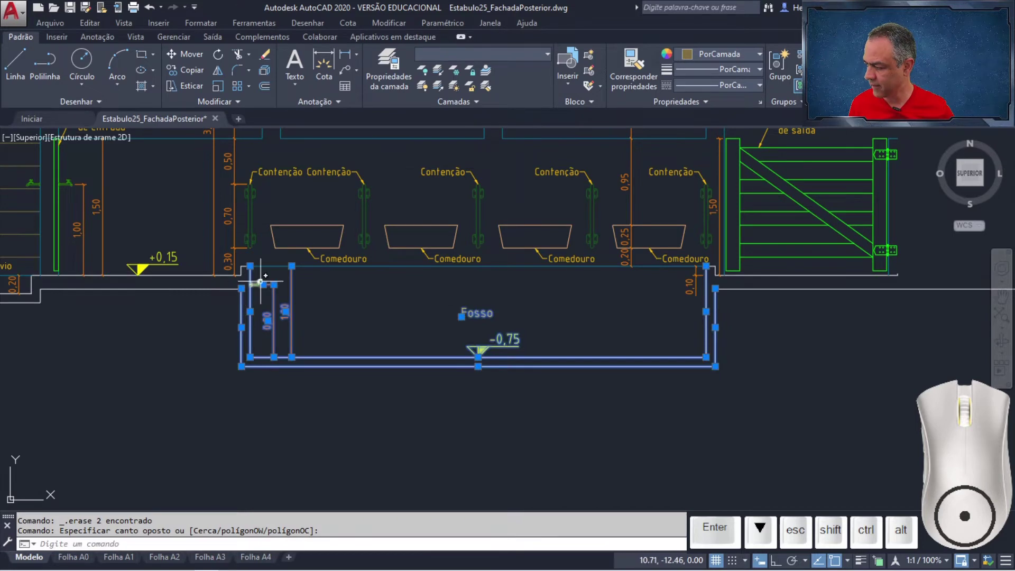
pyautogui.click(271, 265)
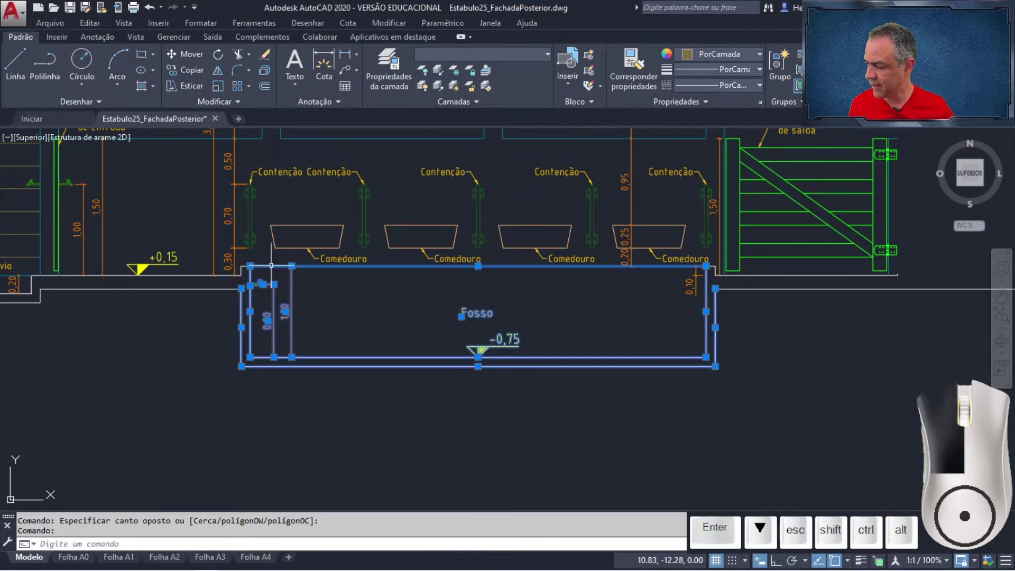
pyautogui.press('Delete')
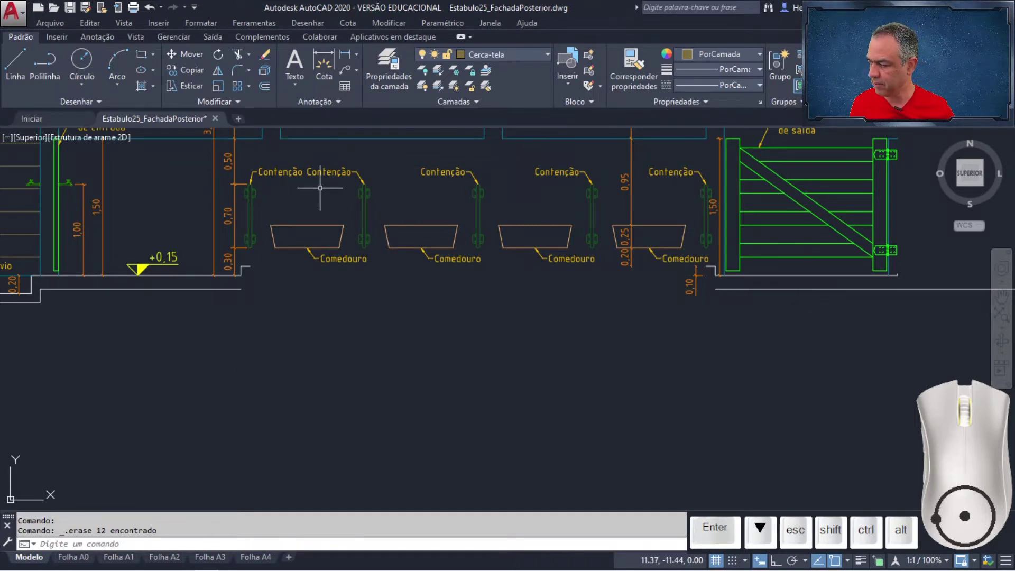
# Erase the feeders, restraints, entrance gate and adjoining floor lines along with their labels, level mark and dimensions.
pyautogui.moveTo(460, 281)
pyautogui.mouseDown(button='middle')
pyautogui.moveTo(544, 353)
pyautogui.moveTo(650, 357)
pyautogui.mouseUp(button='middle')
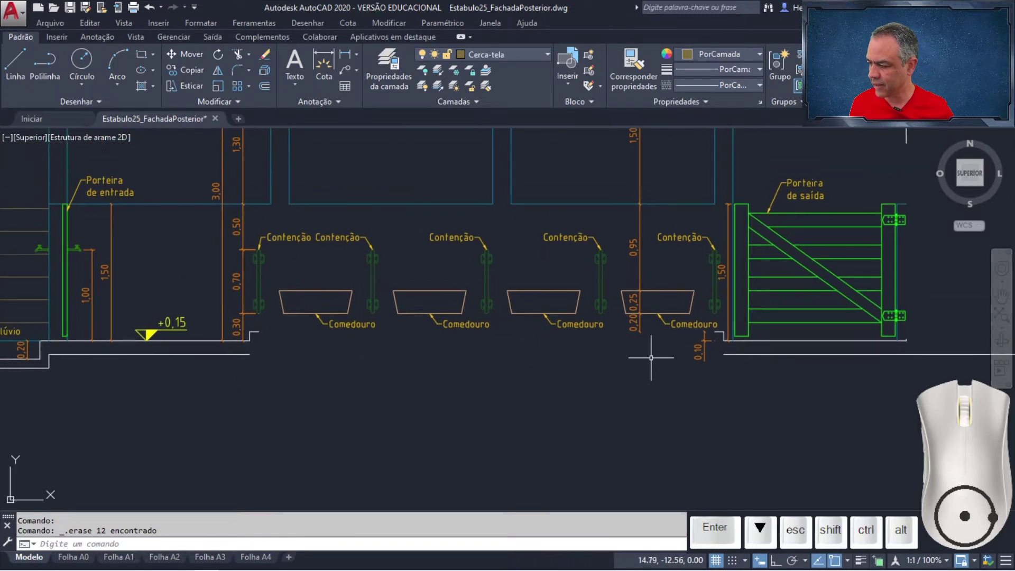
pyautogui.click(719, 362)
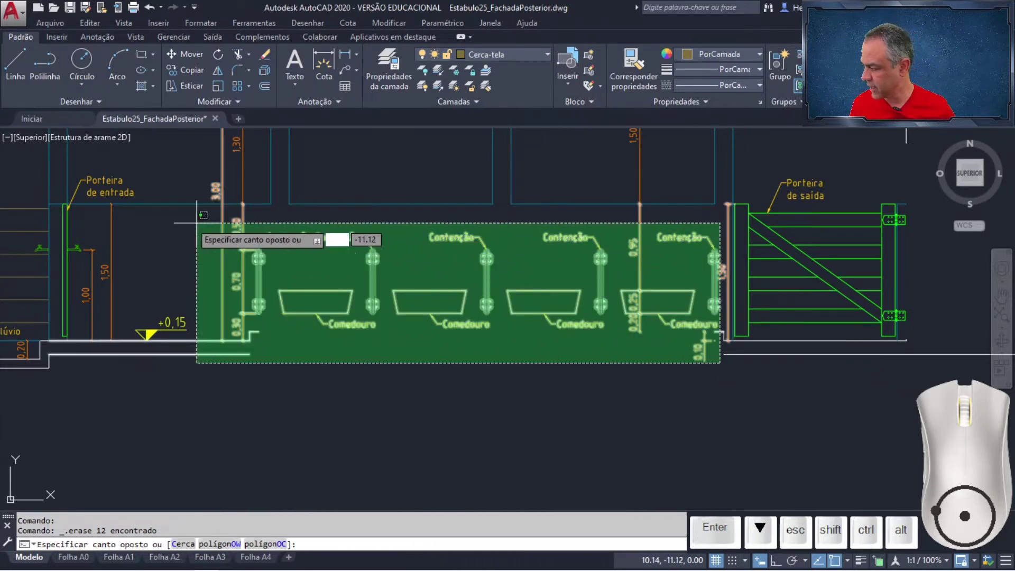
pyautogui.click(56, 211)
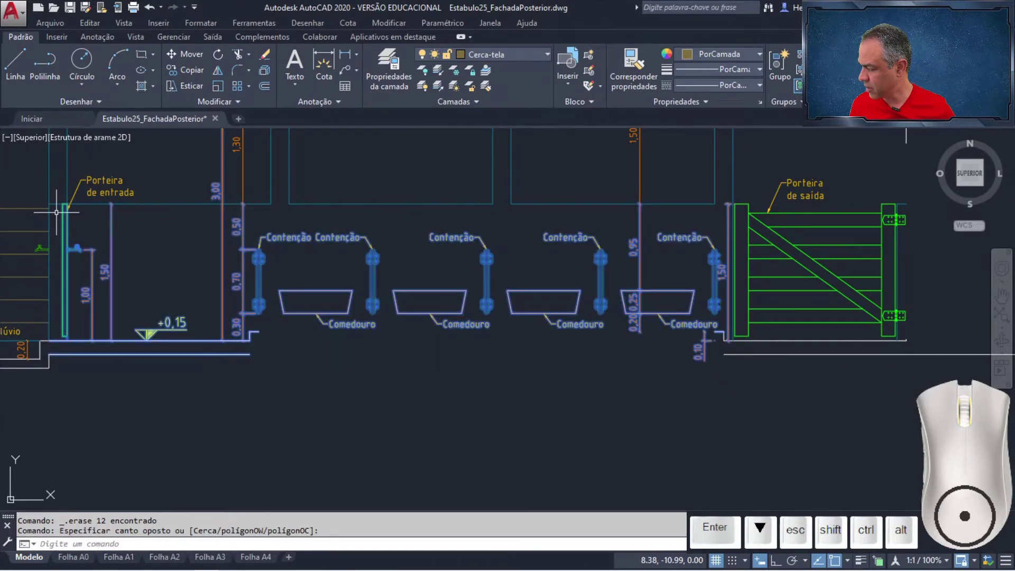
pyautogui.click(99, 182)
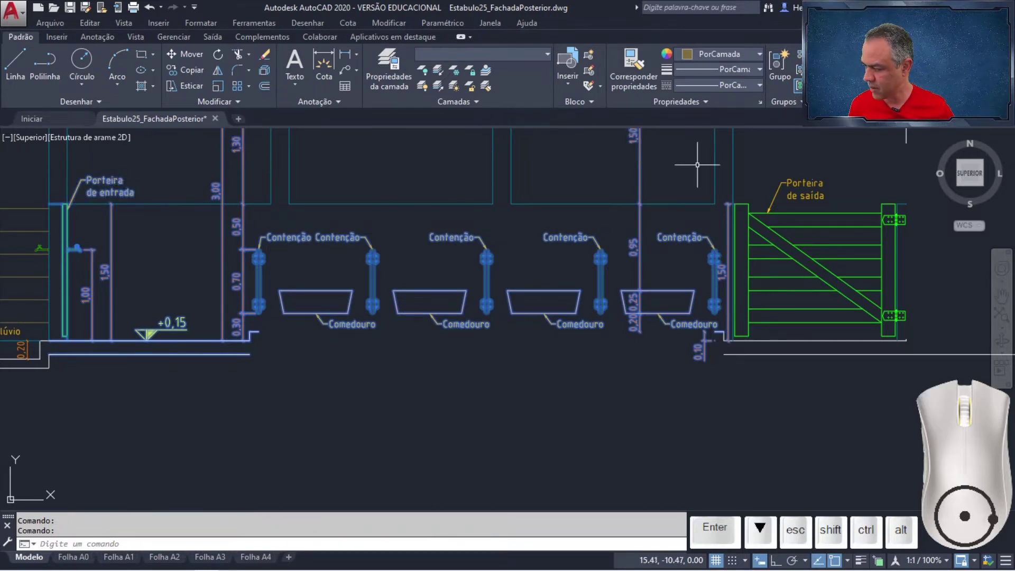
pyautogui.press('Delete')
# Erase the exit gate together with its Porteira de saída label and the short floor lines beneath it.
pyautogui.moveTo(695, 164); pyautogui.dragTo(482, 171, button='middle')
pyautogui.scroll(2, 687, 211)
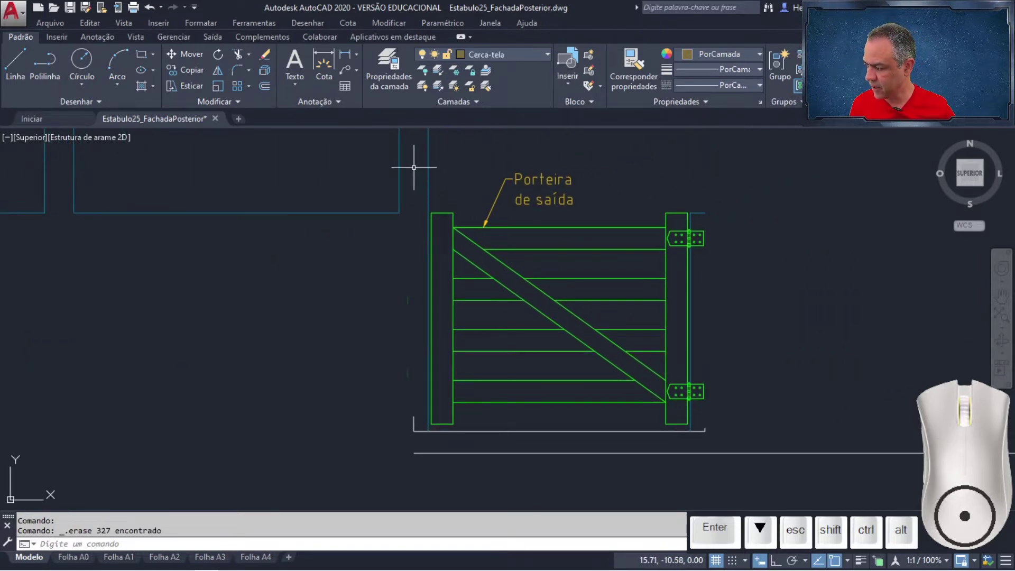
pyautogui.click(409, 167)
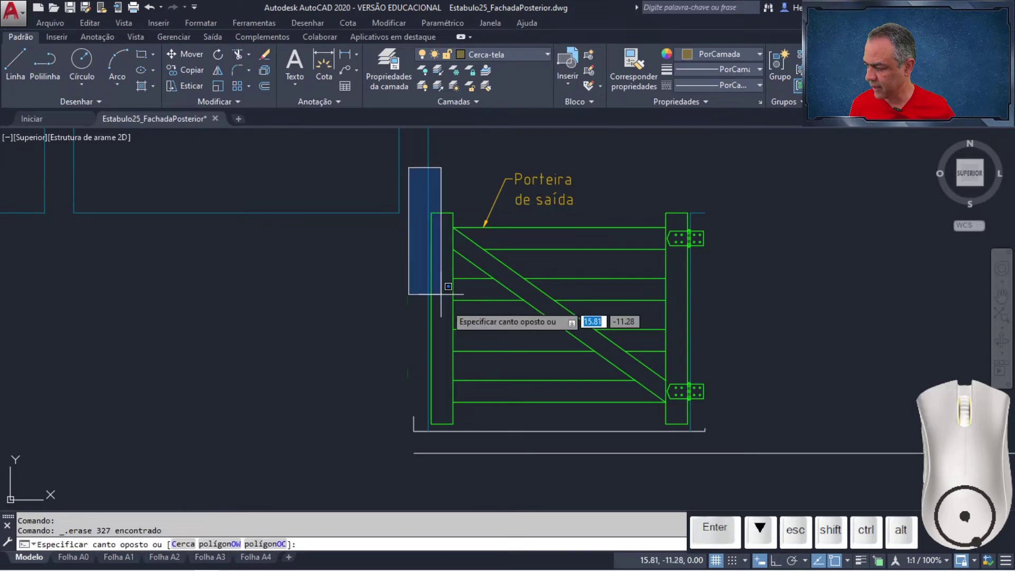
pyautogui.click(717, 446)
pyautogui.press('Delete')
# Erase the Frechal beam with its label, pillar sections, 0,20 dimension and the lower roof line beneath it.
pyautogui.scroll(-4, 435, 361)
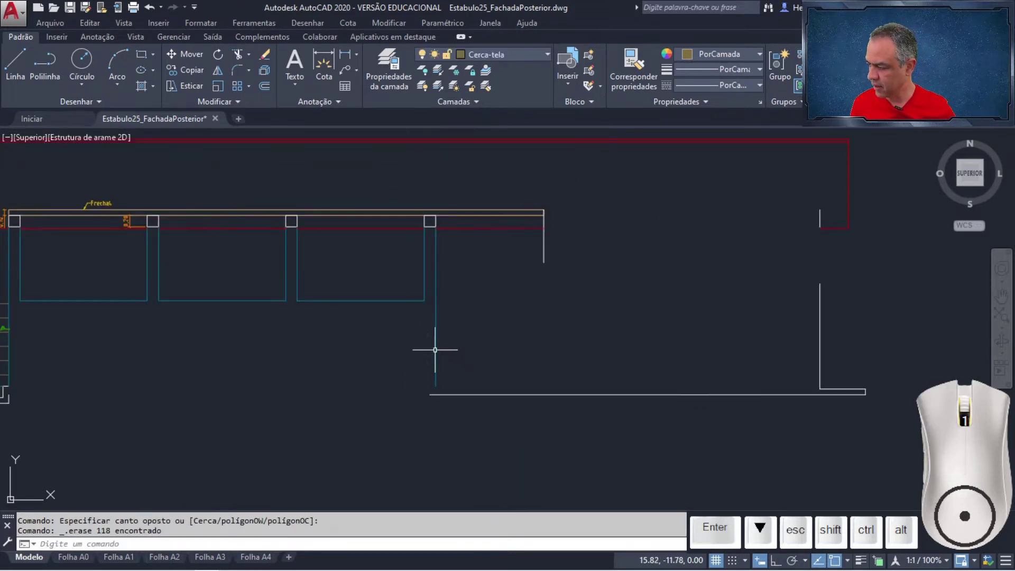
pyautogui.scroll(4, 436, 246)
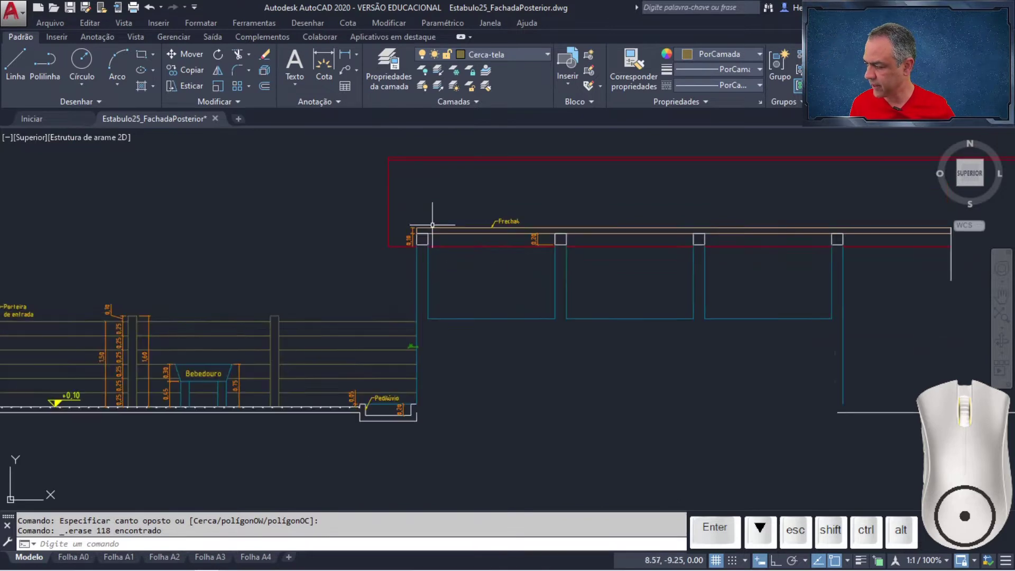
pyautogui.scroll(-2, 226, 180)
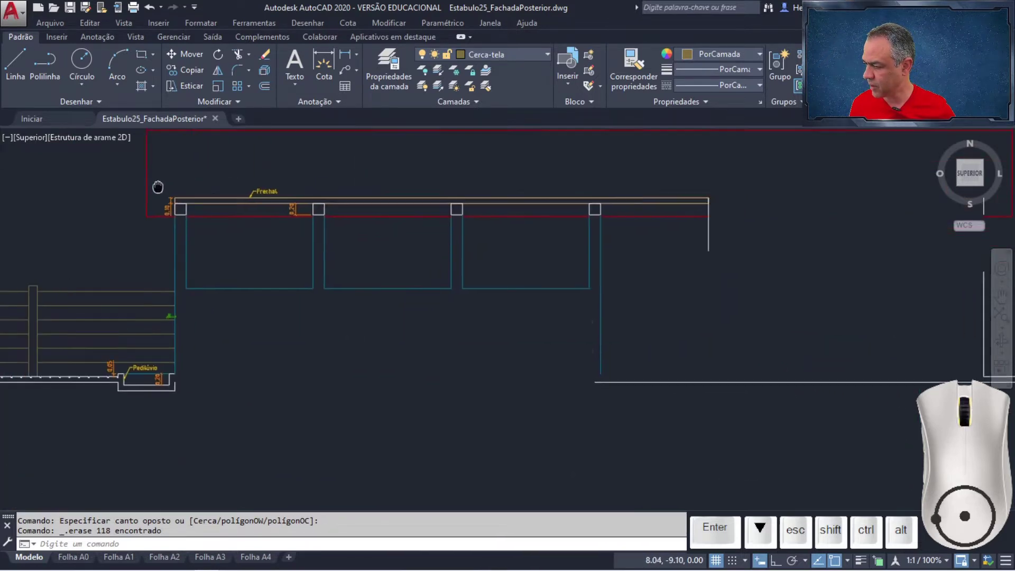
pyautogui.press('Escape')
pyautogui.click(151, 180)
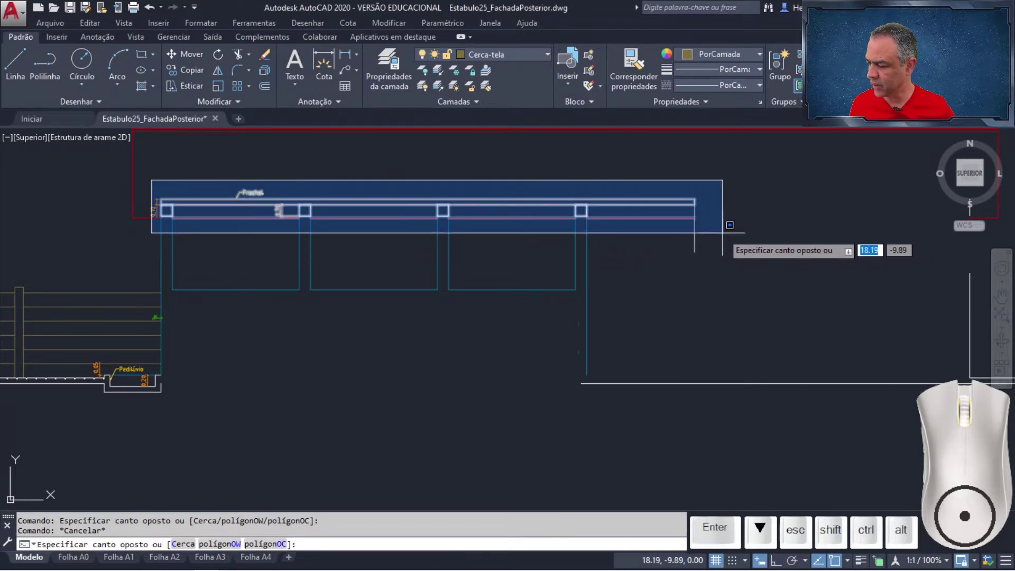
pyautogui.click(722, 233)
pyautogui.press('Delete')
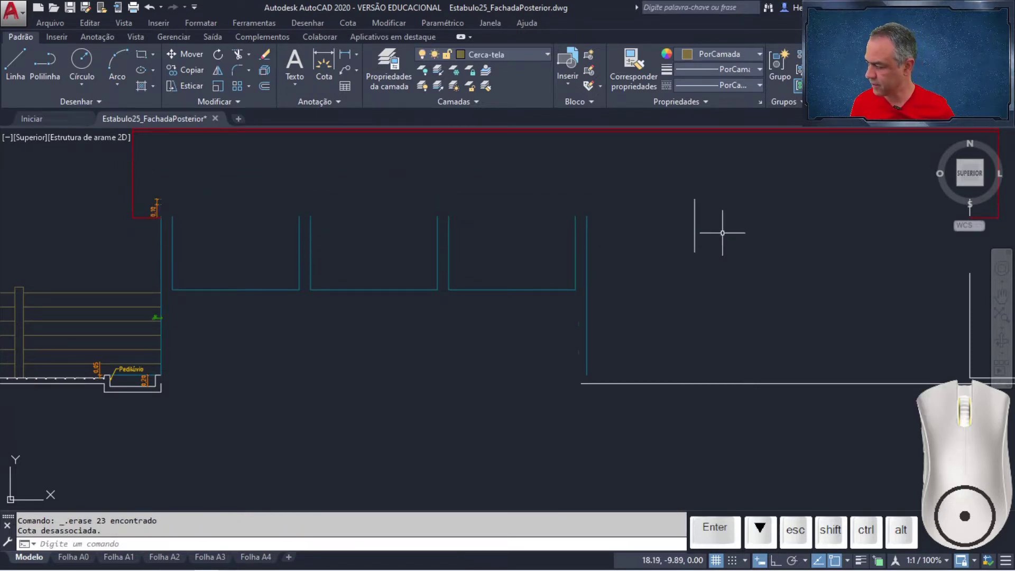
# Erase the 0,10 dimension at the roof's left lower corner and the Pedilúvio basin's horizontal lines, label and 0,20 dimension.
pyautogui.click(157, 212)
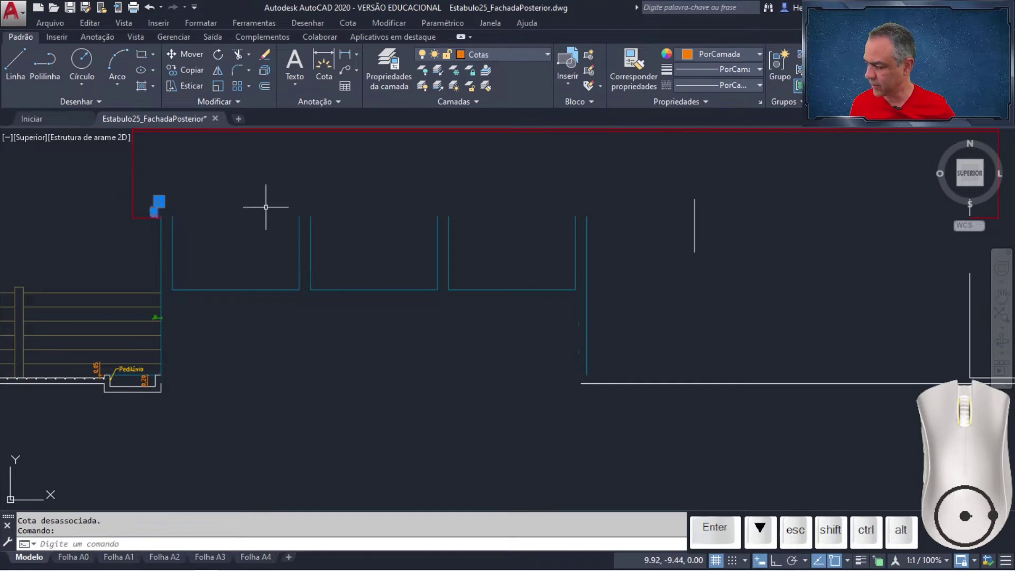
pyautogui.press('Delete')
pyautogui.scroll(-3, 442, 351)
pyautogui.scroll(5, 523, 283)
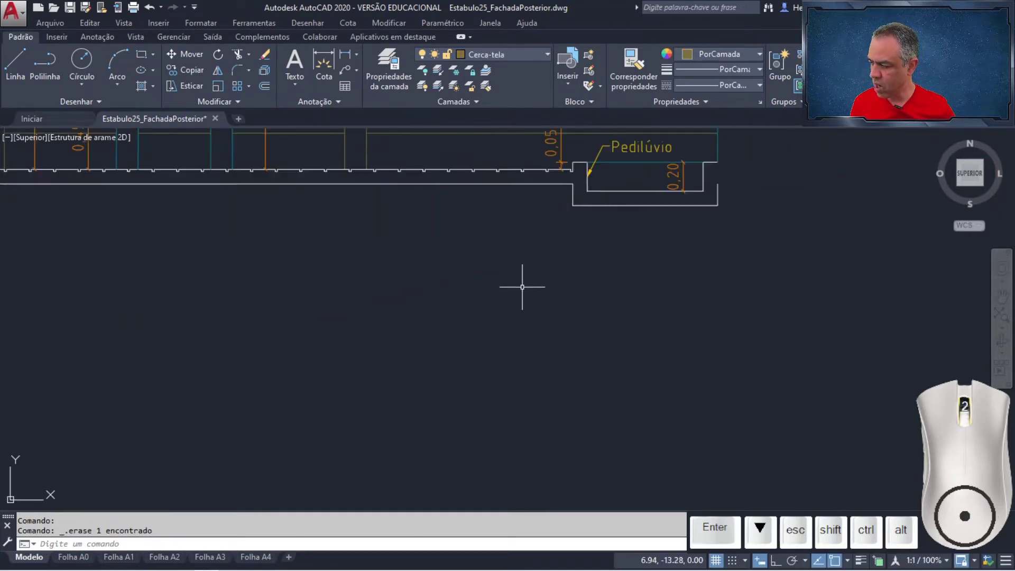
pyautogui.moveTo(523, 283); pyautogui.dragTo(545, 354, button='middle')
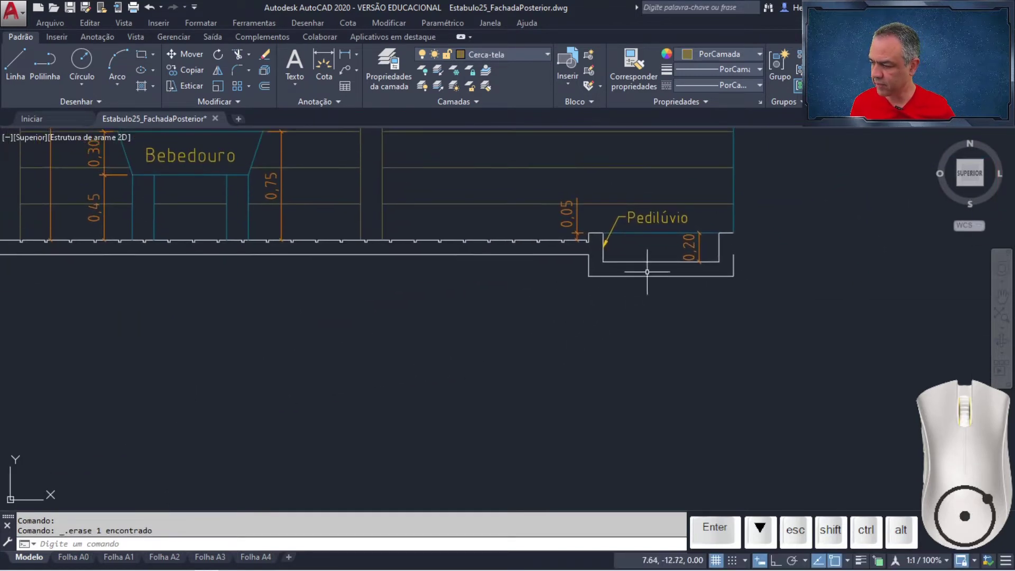
pyautogui.click(709, 209)
pyautogui.click(604, 297)
pyautogui.press('Delete')
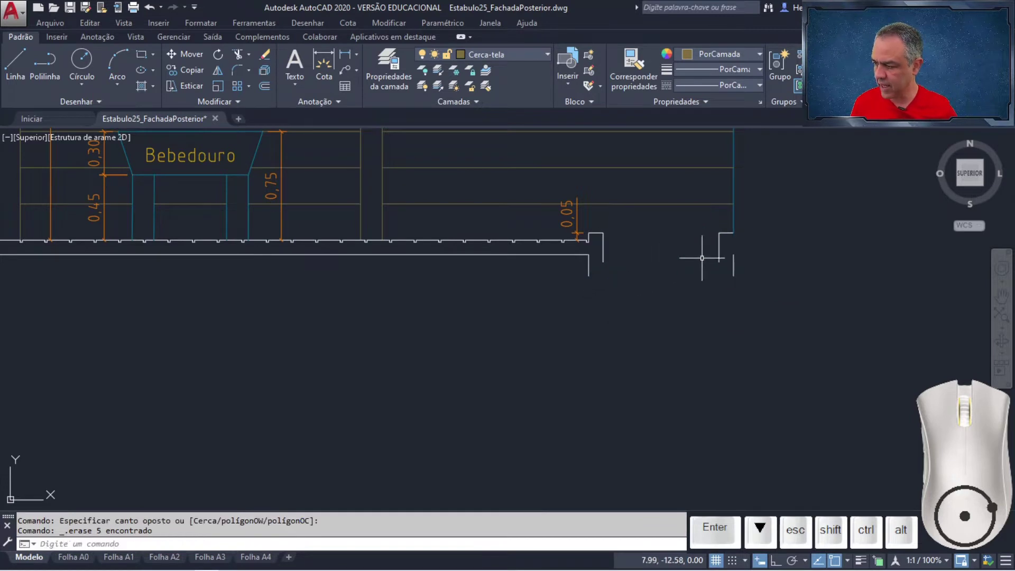
# Erase the Pedilúvio's remaining side edges and the 0,05 dimension beside them.
pyautogui.click(690, 220)
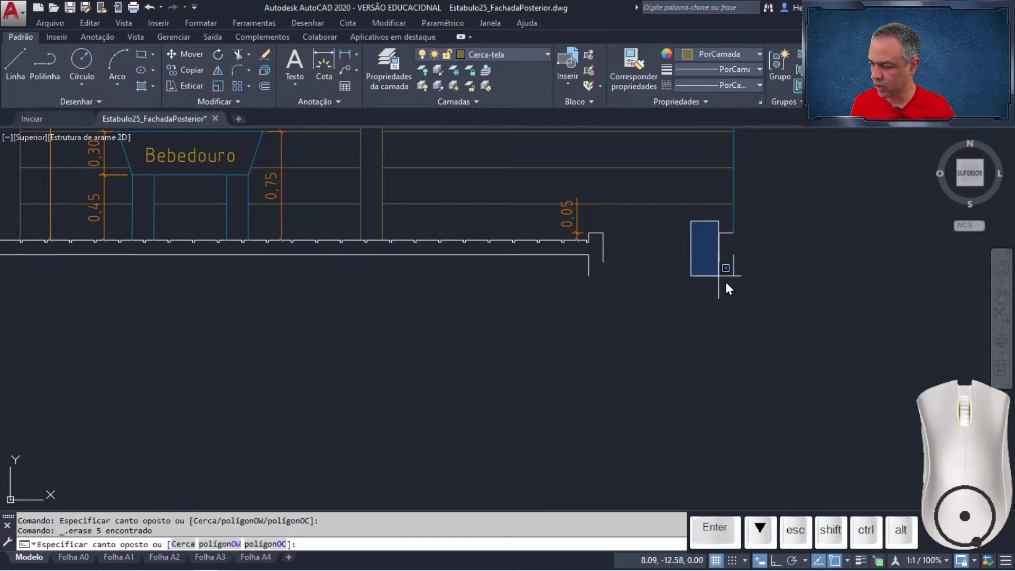
pyautogui.click(776, 295)
pyautogui.click(602, 253)
pyautogui.press('Delete')
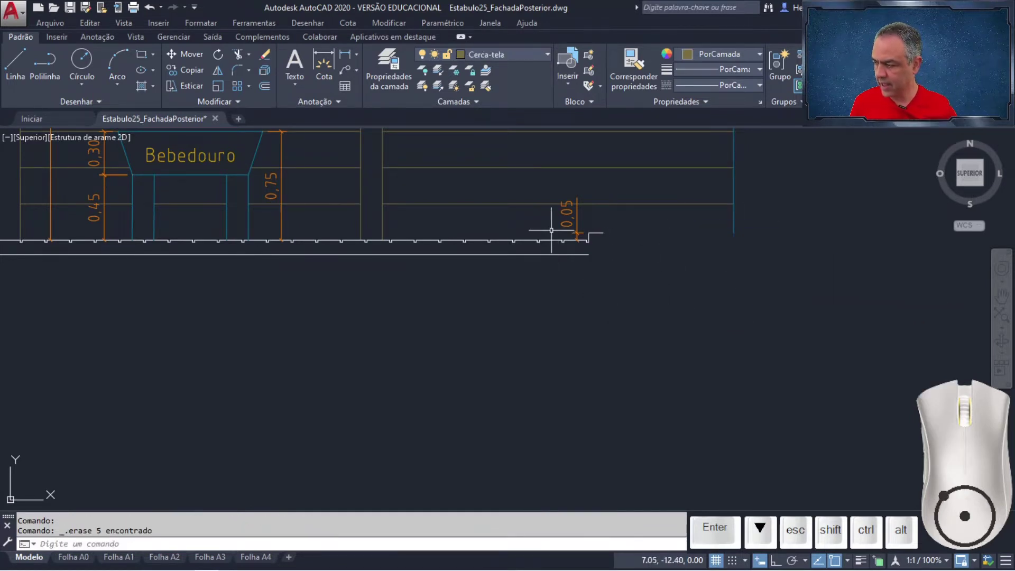
pyautogui.click(573, 224)
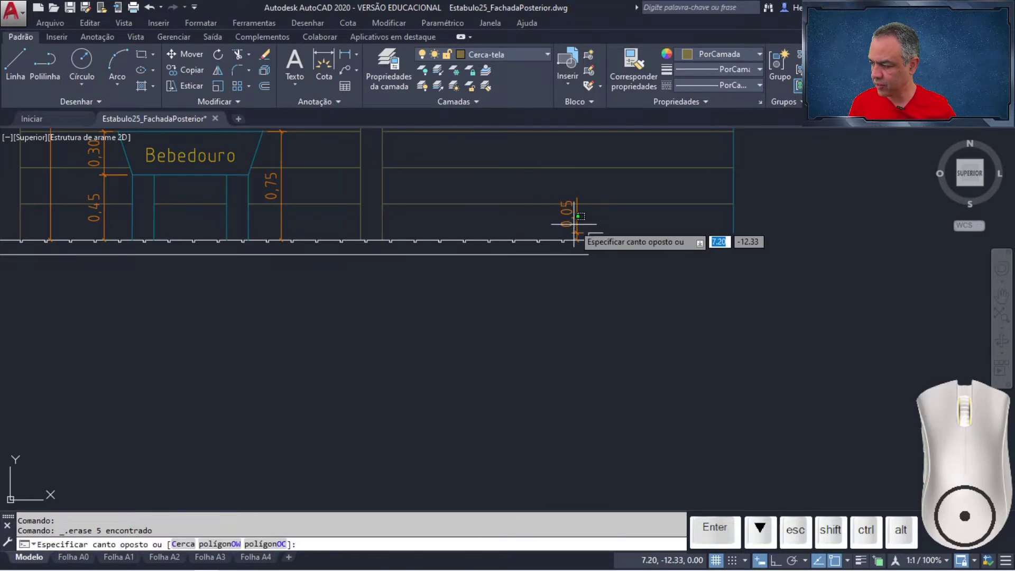
pyautogui.click(564, 231)
pyautogui.press('Delete')
# Erase the Bebedouro label, the trough and fence height dimensions, and the +0,10 level mark, keeping the trough and fence.
pyautogui.moveTo(361, 302)
pyautogui.mouseDown(button='middle')
pyautogui.moveTo(448, 299)
pyautogui.moveTo(723, 405)
pyautogui.mouseUp(button='middle')
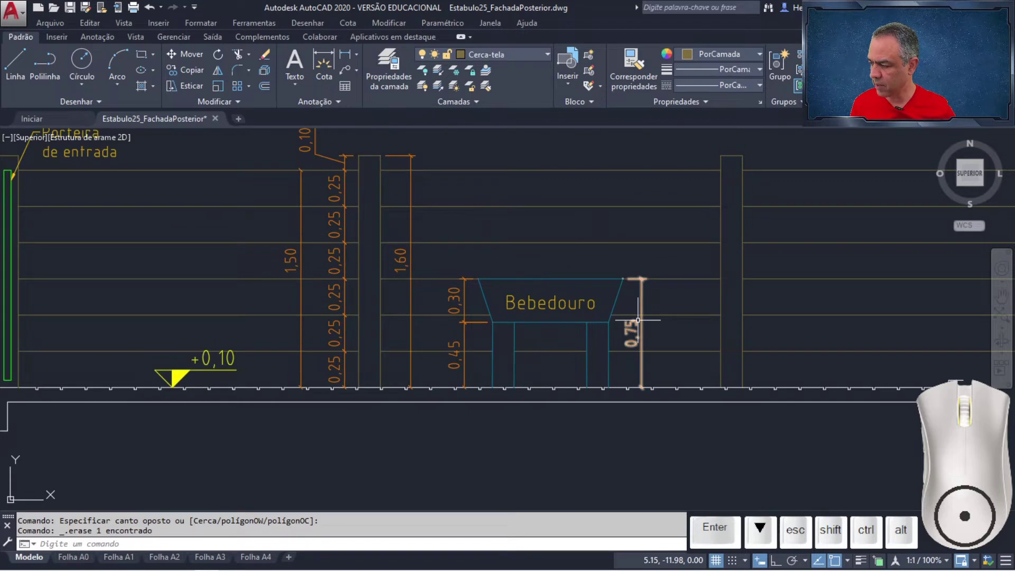
pyautogui.click(638, 320)
pyautogui.click(570, 302)
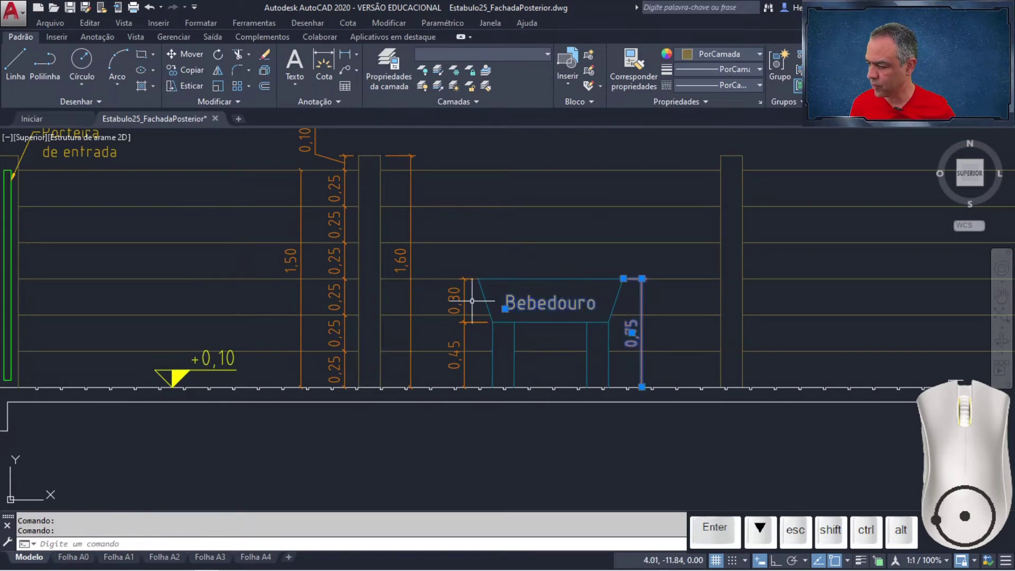
pyautogui.click(415, 266)
pyautogui.click(265, 137)
pyautogui.click(367, 399)
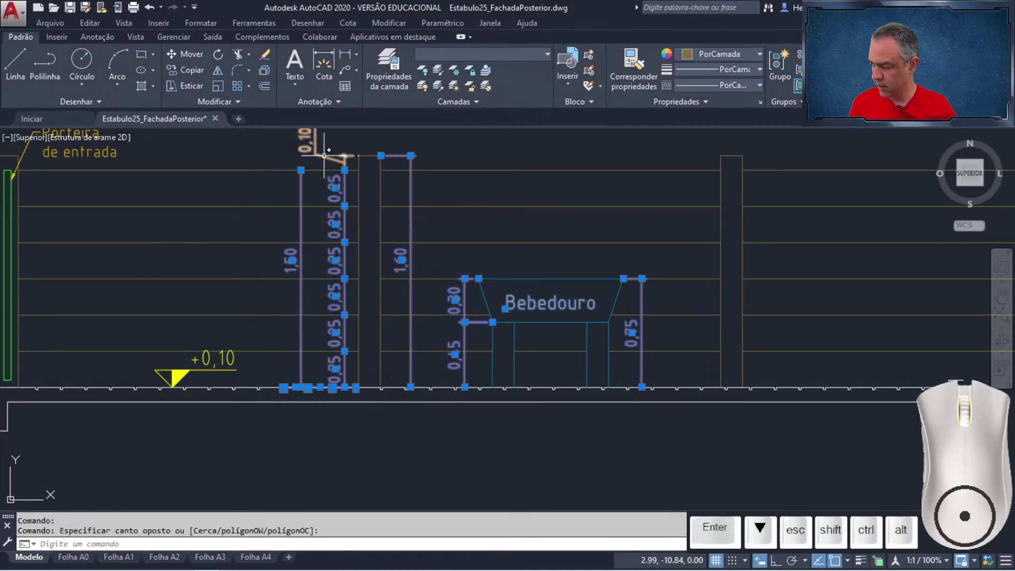
pyautogui.press('Delete')
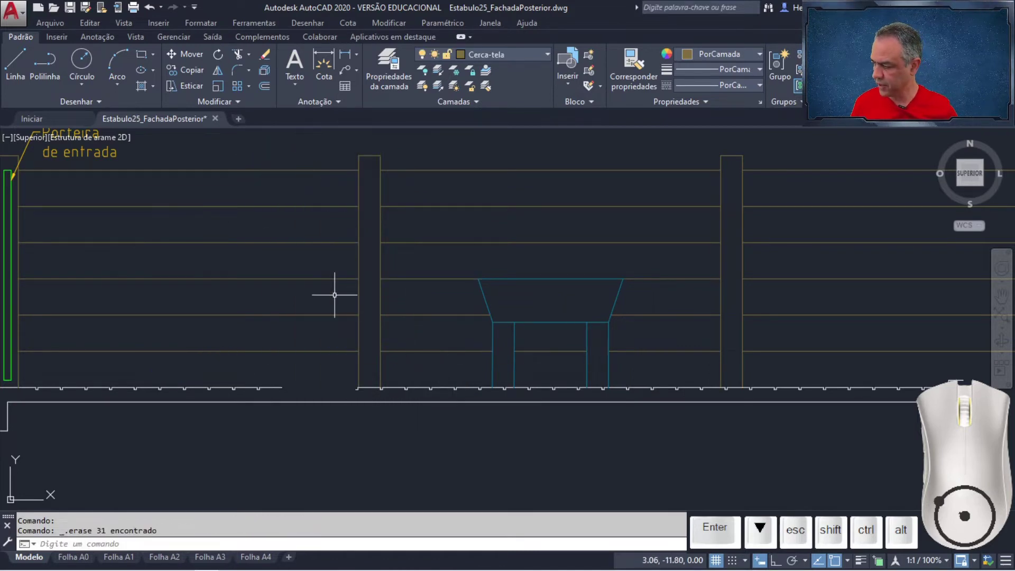
# Erase the green entrance gate on the fence post together with its Porteira de entrada label.
pyautogui.moveTo(335, 295)
pyautogui.mouseDown(button='middle')
pyautogui.moveTo(516, 306)
pyautogui.moveTo(466, 296)
pyautogui.mouseUp(button='middle')
pyautogui.click(328, 194)
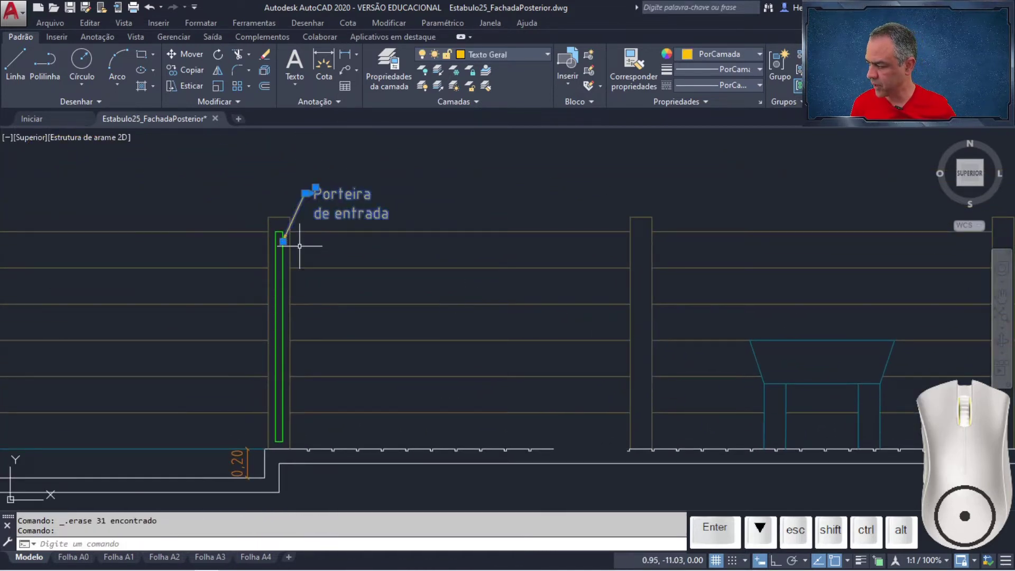
pyautogui.click(276, 257)
pyautogui.press('Delete')
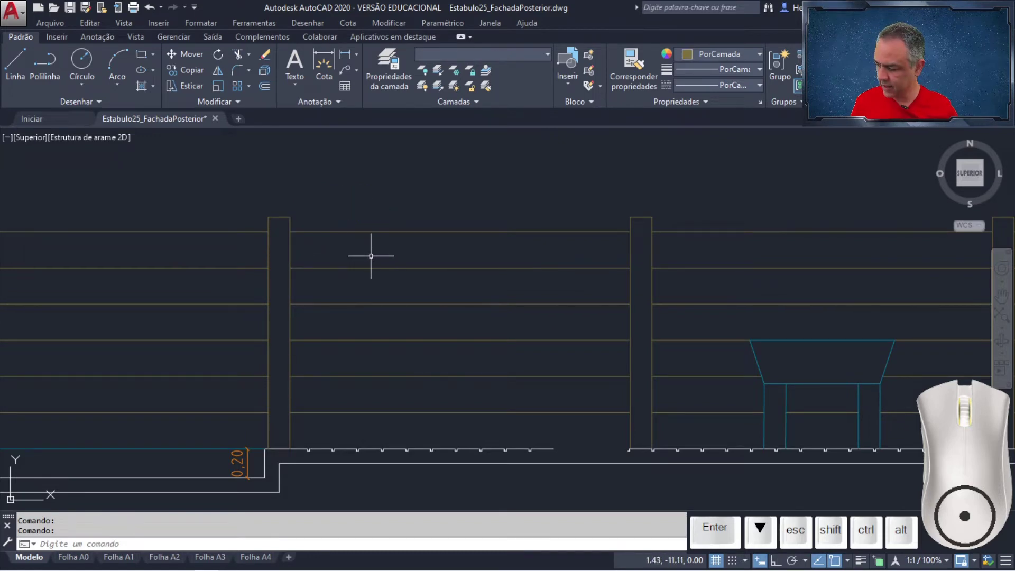
# Erase the grooved floor and slab lines beneath the fence between the Lavapés and the former Pedilúvio, including the 0,20 dimension.
pyautogui.scroll(-2, 370, 256)
pyautogui.moveTo(388, 279)
pyautogui.mouseDown(button='middle')
pyautogui.moveTo(439, 224)
pyautogui.moveTo(360, 202)
pyautogui.mouseUp(button='middle')
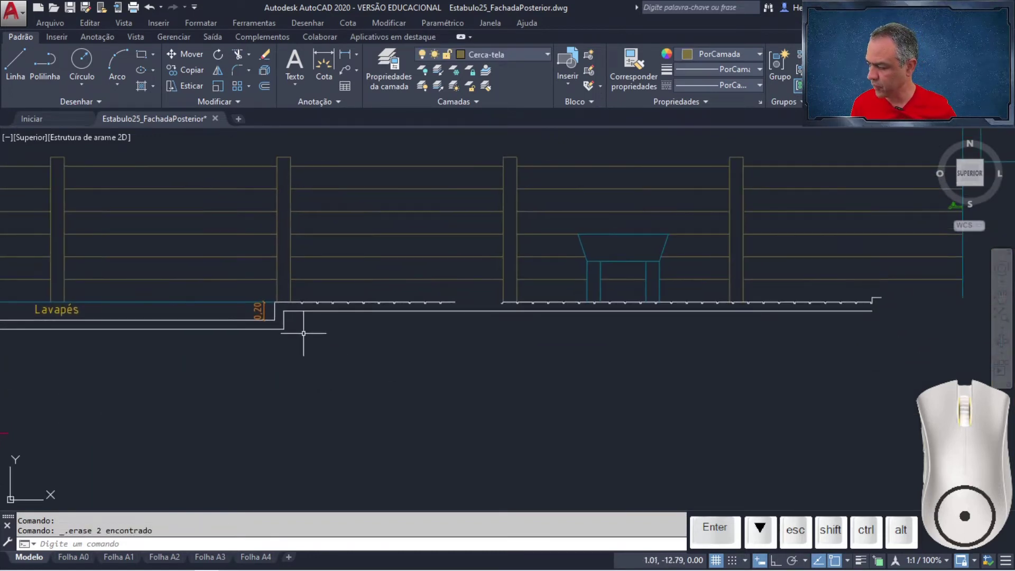
pyautogui.moveTo(303, 333); pyautogui.dragTo(260, 328, button='middle')
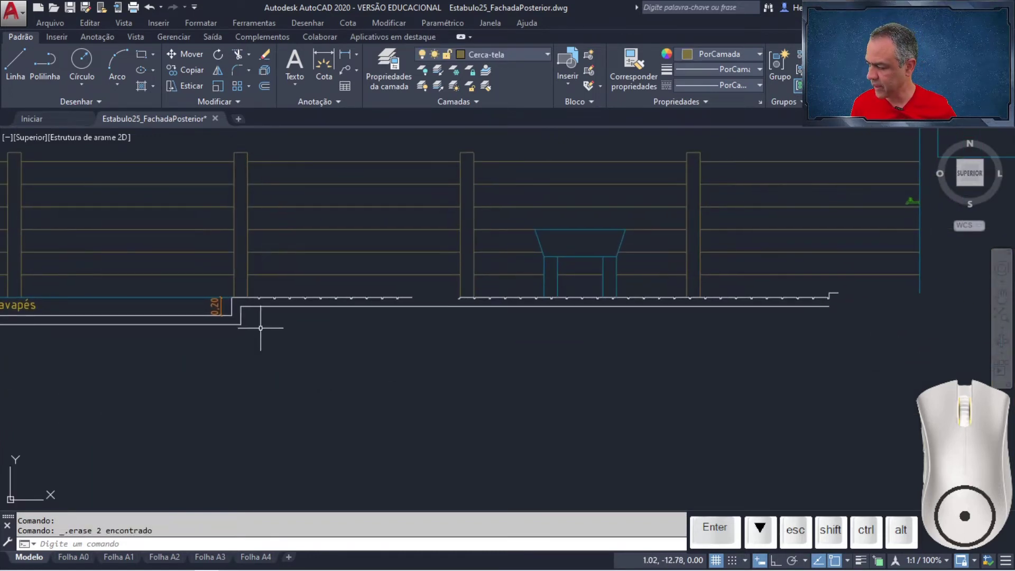
pyautogui.click(203, 278)
pyautogui.click(845, 347)
pyautogui.press('Delete')
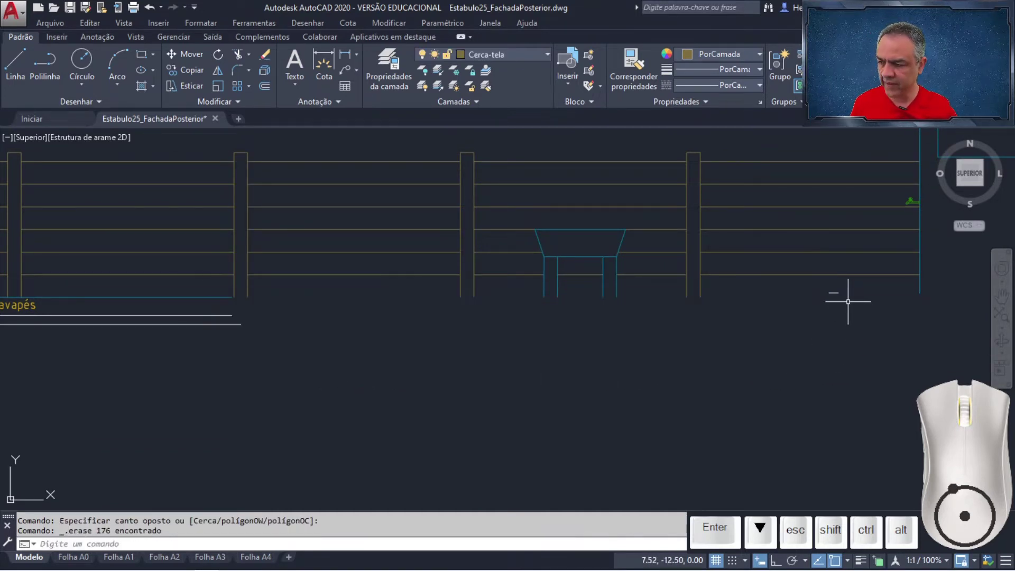
# Erase the Lavapés basin's lines and label together with the 0,10 dimension at the fence's left end.
pyautogui.moveTo(330, 364)
pyautogui.mouseDown(button='middle')
pyautogui.moveTo(707, 347)
pyautogui.moveTo(654, 346)
pyautogui.mouseUp(button='middle')
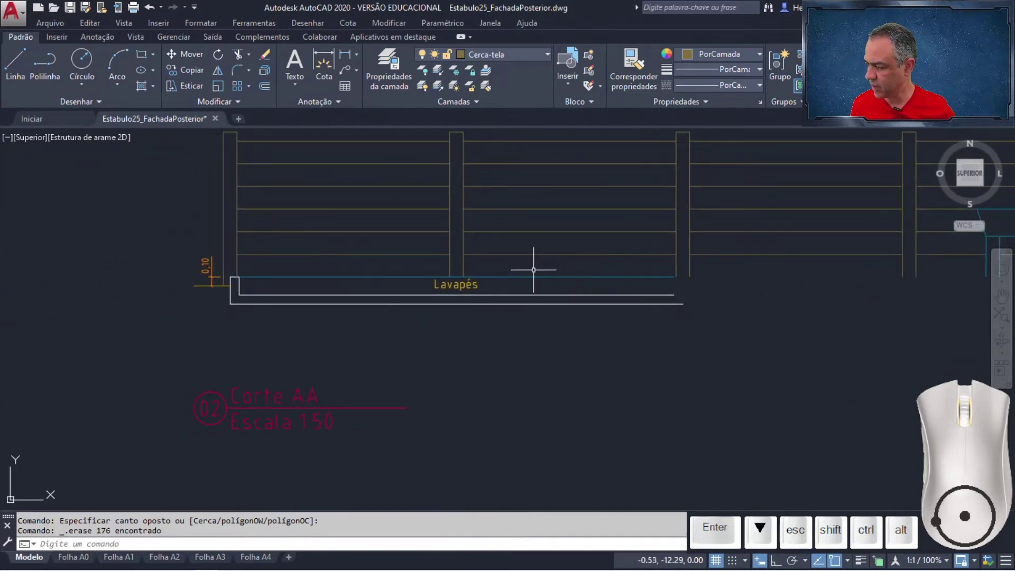
pyautogui.click(539, 265)
pyautogui.click(475, 314)
pyautogui.click(459, 286)
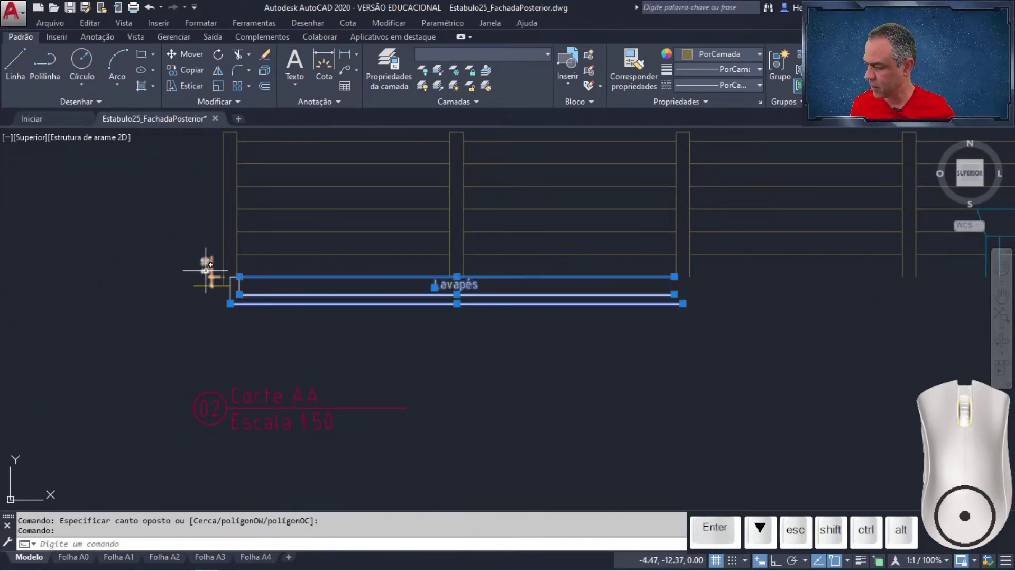
pyautogui.click(206, 270)
pyautogui.press('Delete')
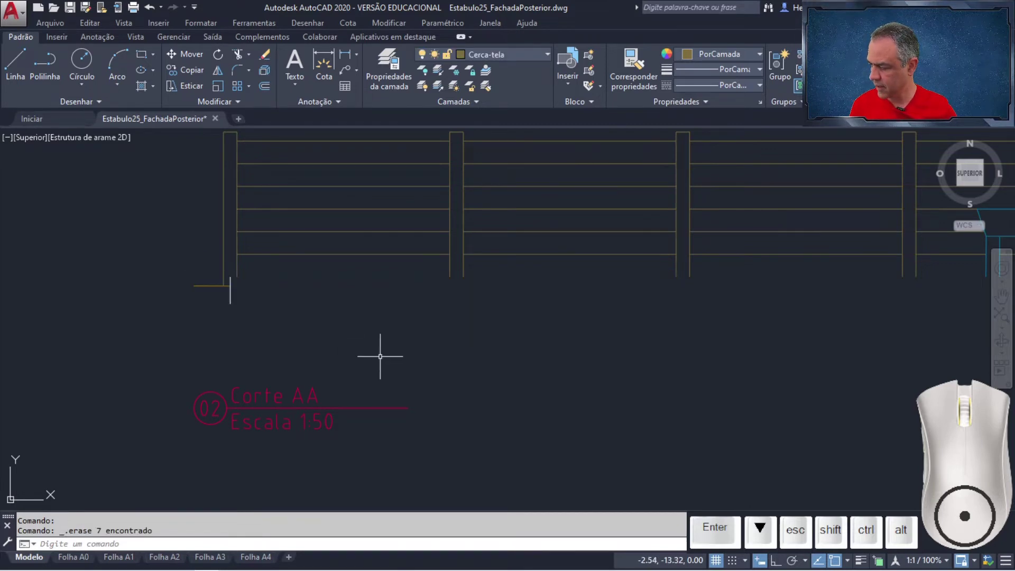
# Join the two short segments of the roof's lower edge into one continuous line.
pyautogui.scroll(-5, 453, 303)
pyautogui.moveTo(723, 266); pyautogui.dragTo(474, 296, button='middle')
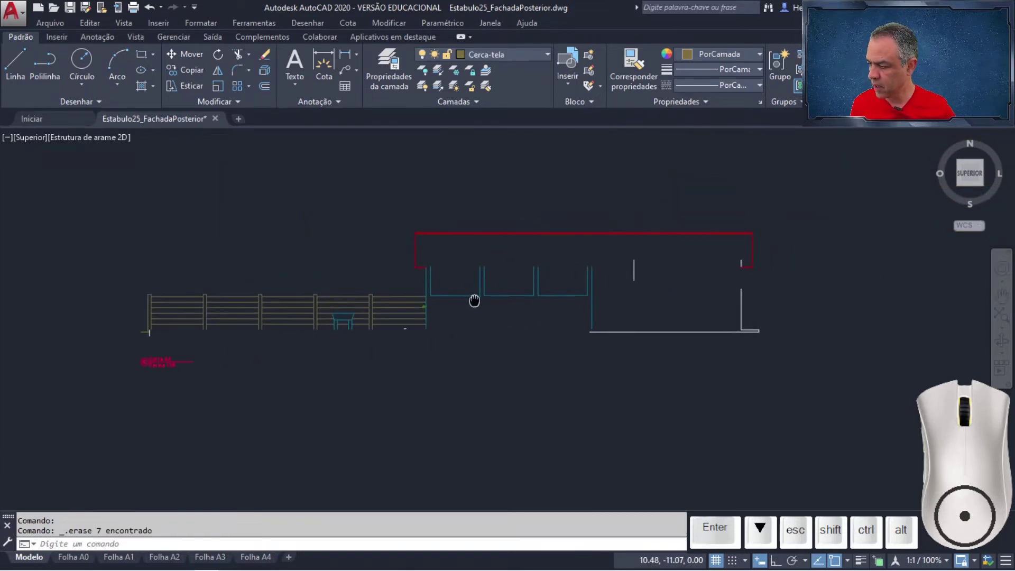
pyautogui.scroll(4, 539, 272)
pyautogui.moveTo(539, 272)
pyautogui.mouseDown(button='middle')
pyautogui.moveTo(330, 280)
pyautogui.moveTo(355, 271)
pyautogui.mouseUp(button='middle')
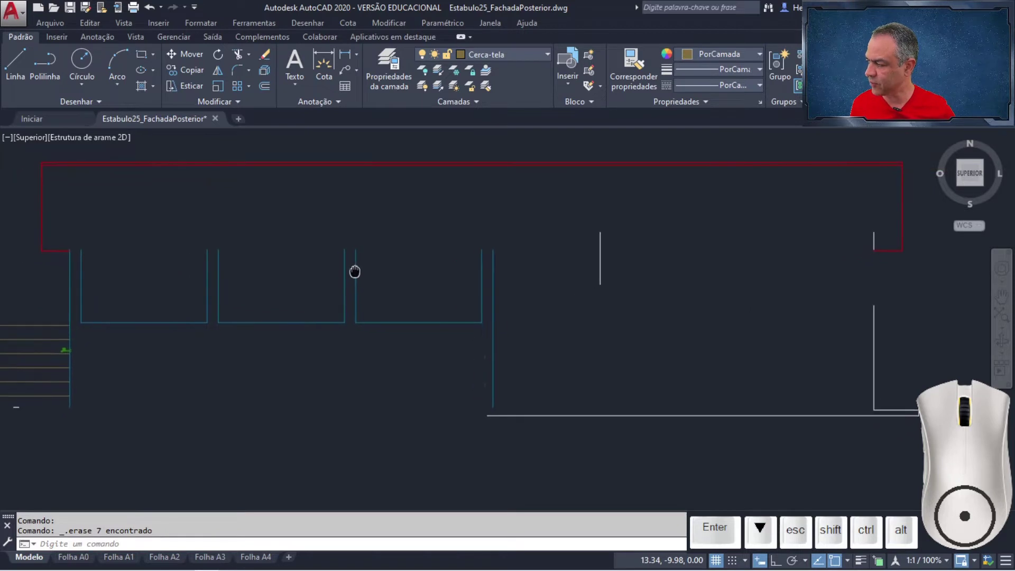
pyautogui.click(227, 106)
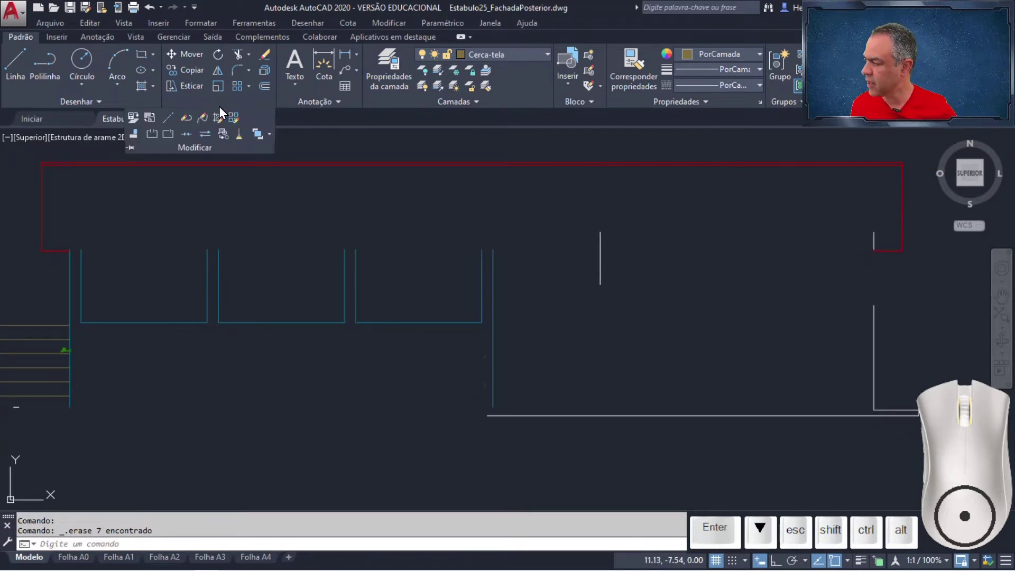
pyautogui.click(181, 135)
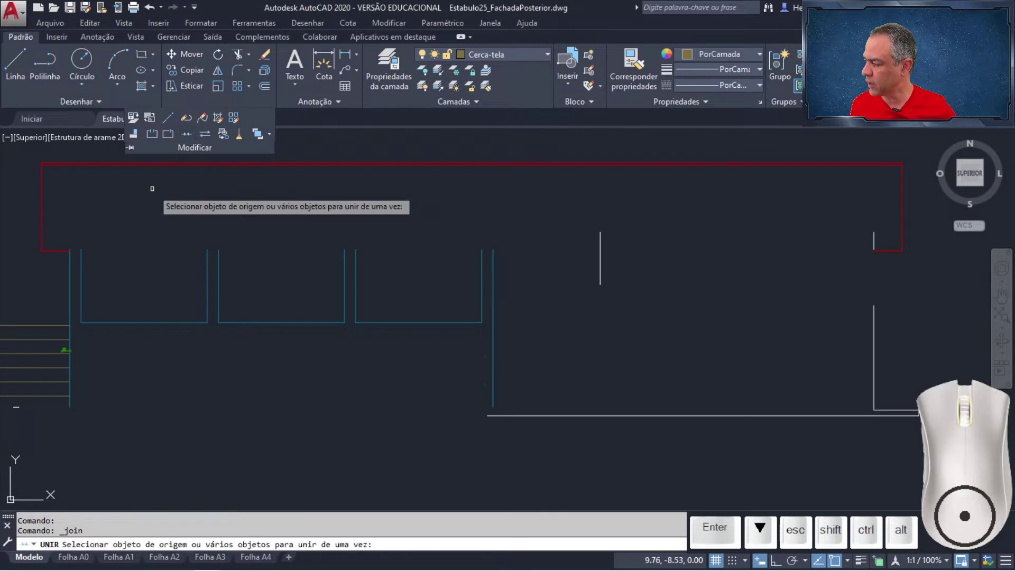
pyautogui.click(47, 250)
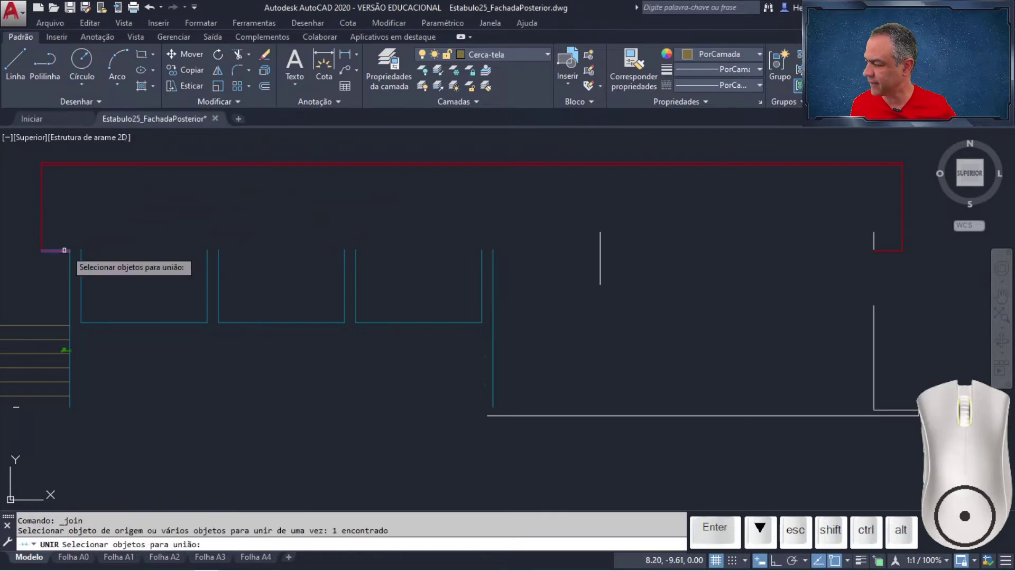
pyautogui.click(880, 251)
pyautogui.press('Return')
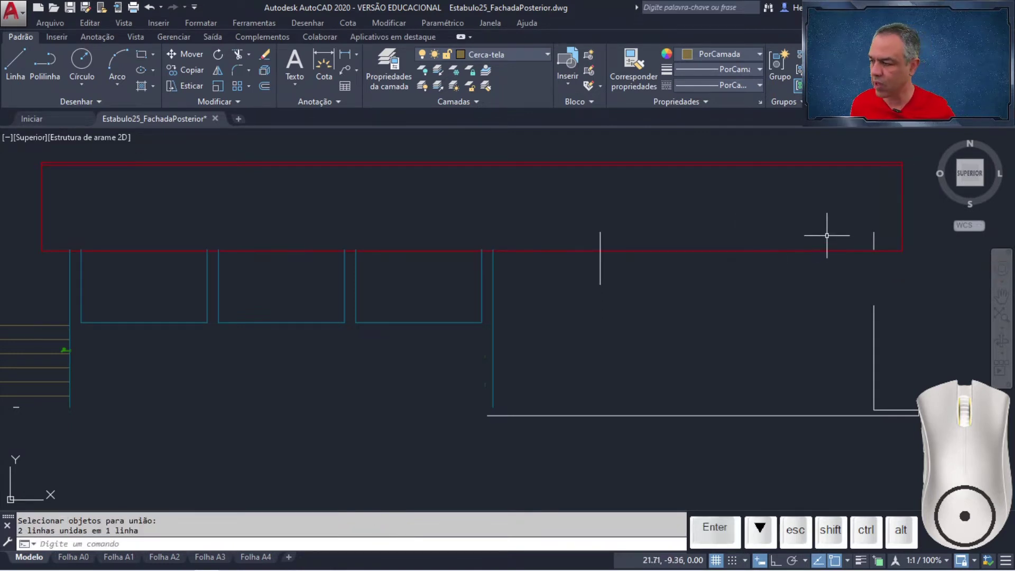
# Erase the short wall line inside the roof's right end and trim the pillar and wall lines protruding above the roof's lower edge.
pyautogui.click(873, 238)
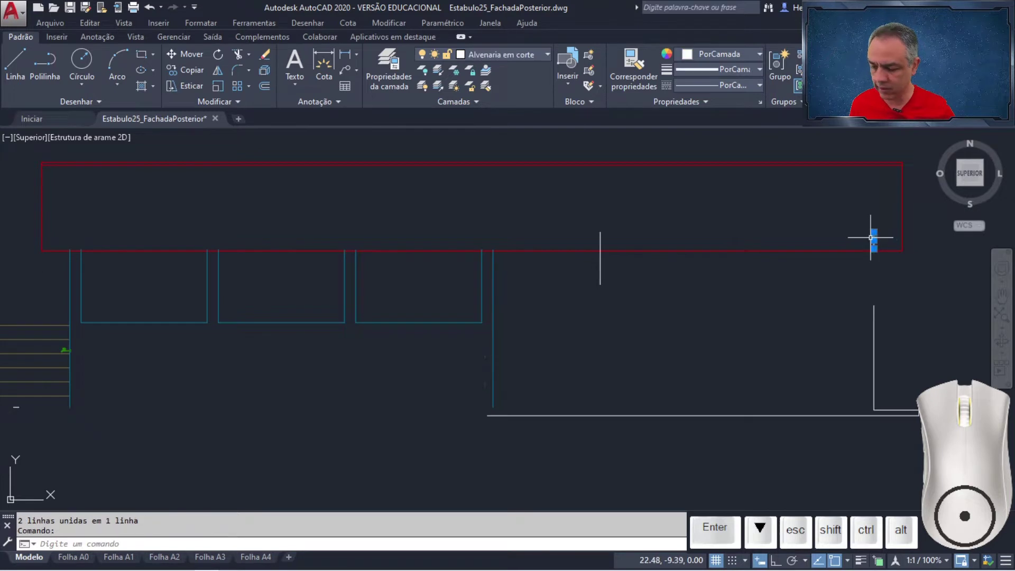
pyautogui.moveTo(607, 234); pyautogui.dragTo(734, 222, button='middle')
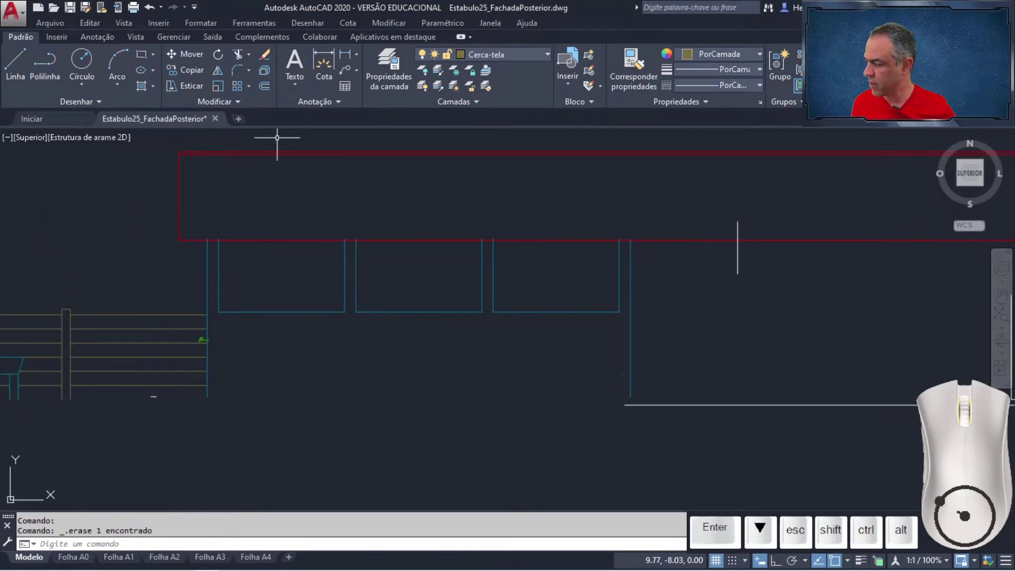
pyautogui.click(237, 55)
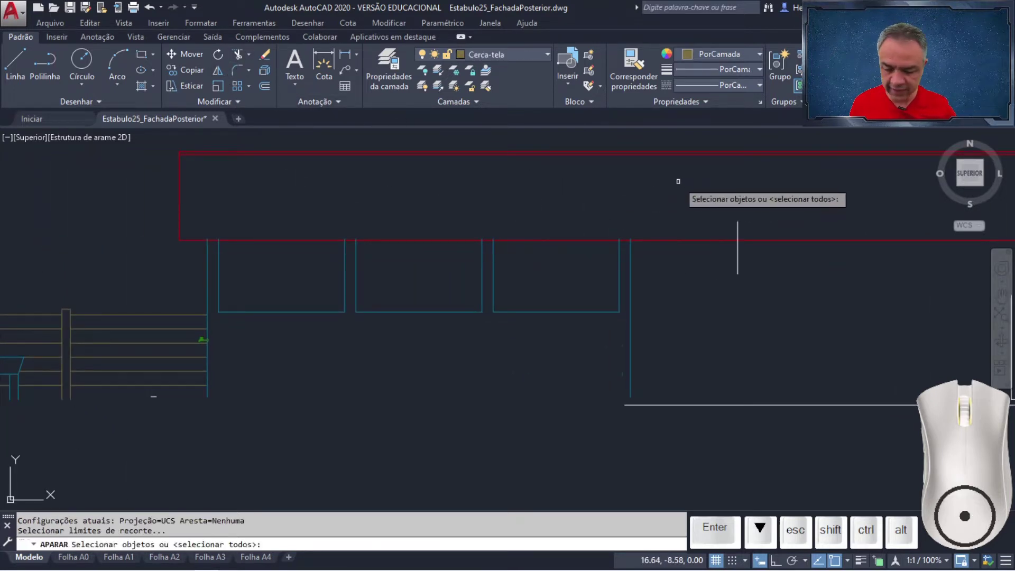
pyautogui.press('Return')
pyautogui.scroll(2, 700, 215)
pyautogui.moveTo(701, 215); pyautogui.dragTo(768, 199, button='middle')
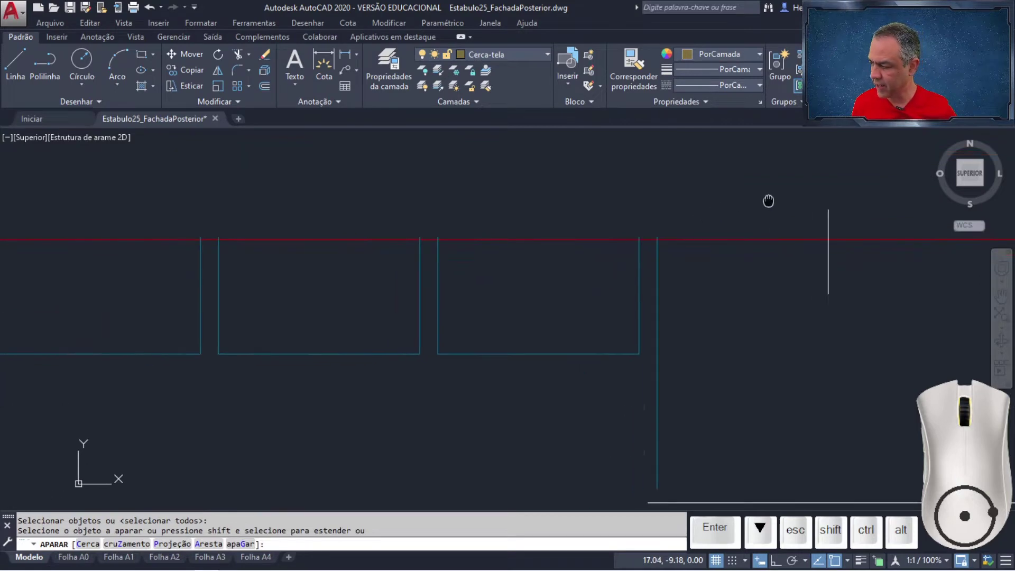
pyautogui.scroll(-2, 739, 200)
pyautogui.scroll(2, 727, 200)
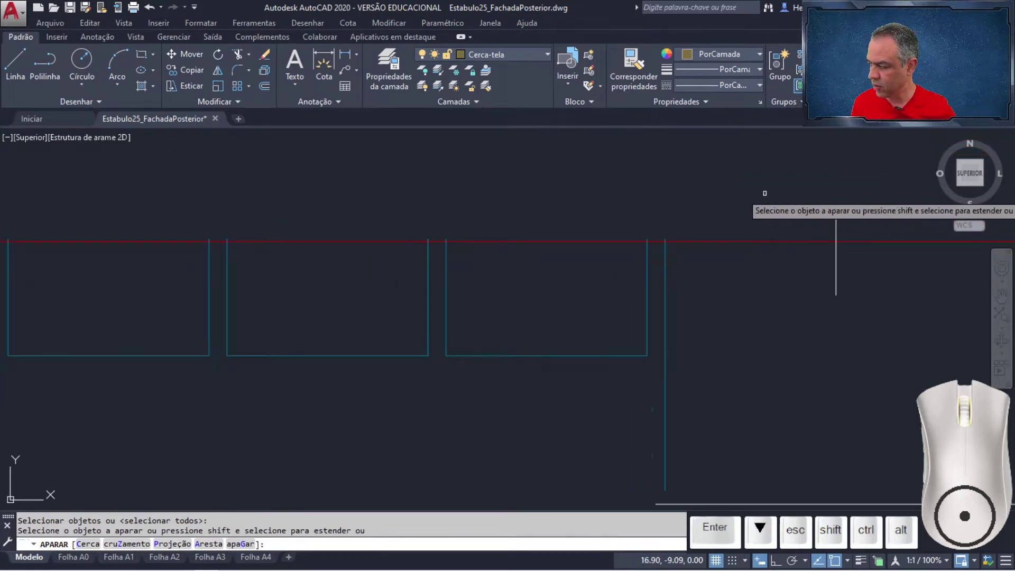
pyautogui.moveTo(659, 196); pyautogui.dragTo(764, 196, button='middle')
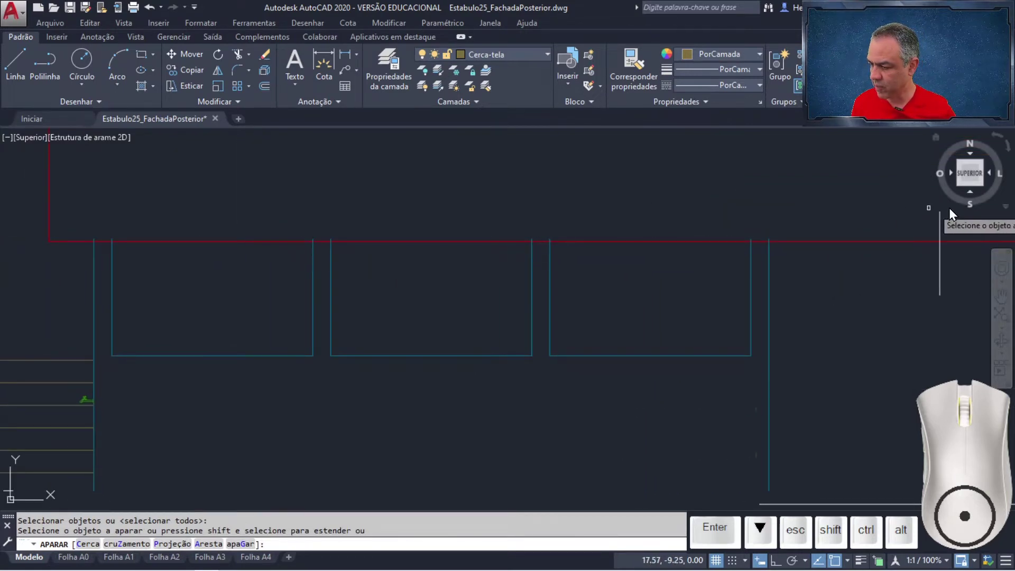
pyautogui.click(945, 235)
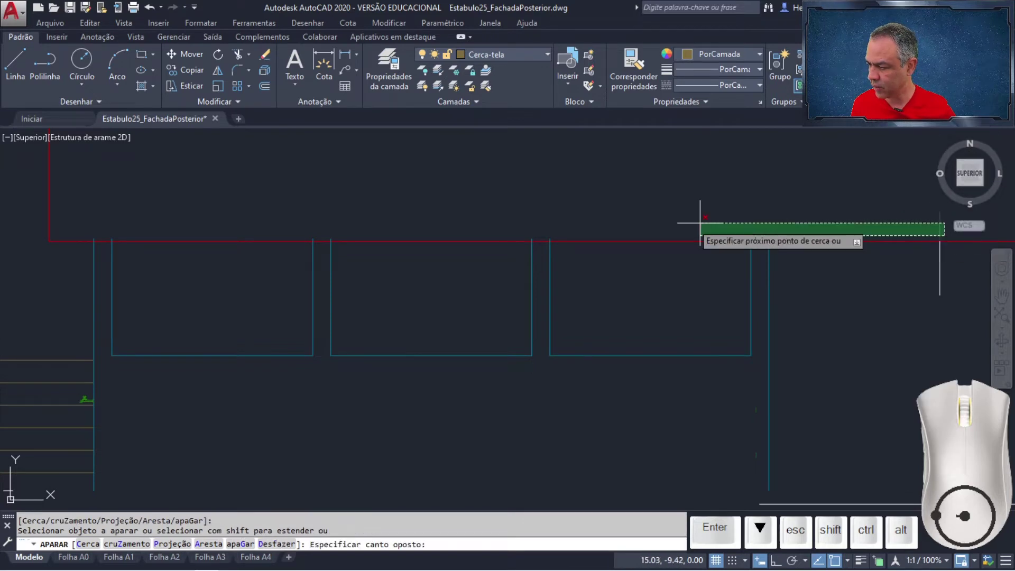
pyautogui.click(80, 227)
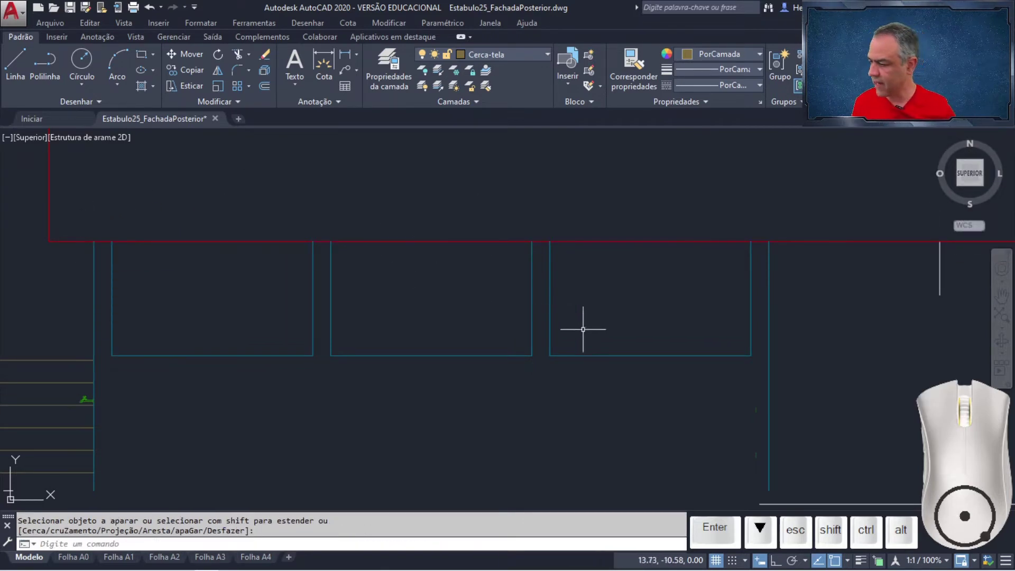
# Extend the floor slab's upper and lower lines leftward to the short vertical line at the fence's far left end.
pyautogui.moveTo(583, 328); pyautogui.dragTo(487, 245, button='middle')
pyautogui.scroll(-4, 487, 243)
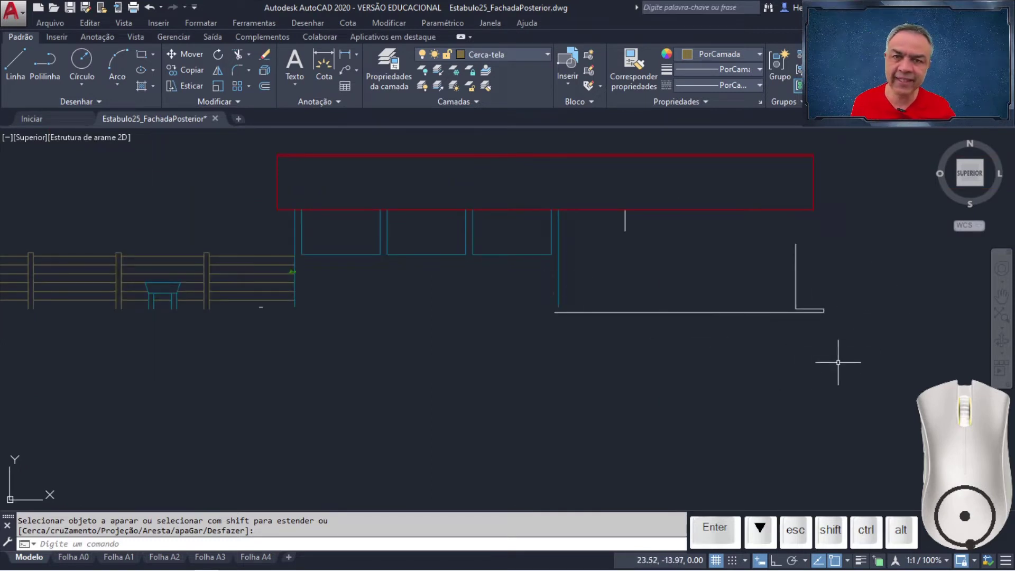
pyautogui.click(248, 55)
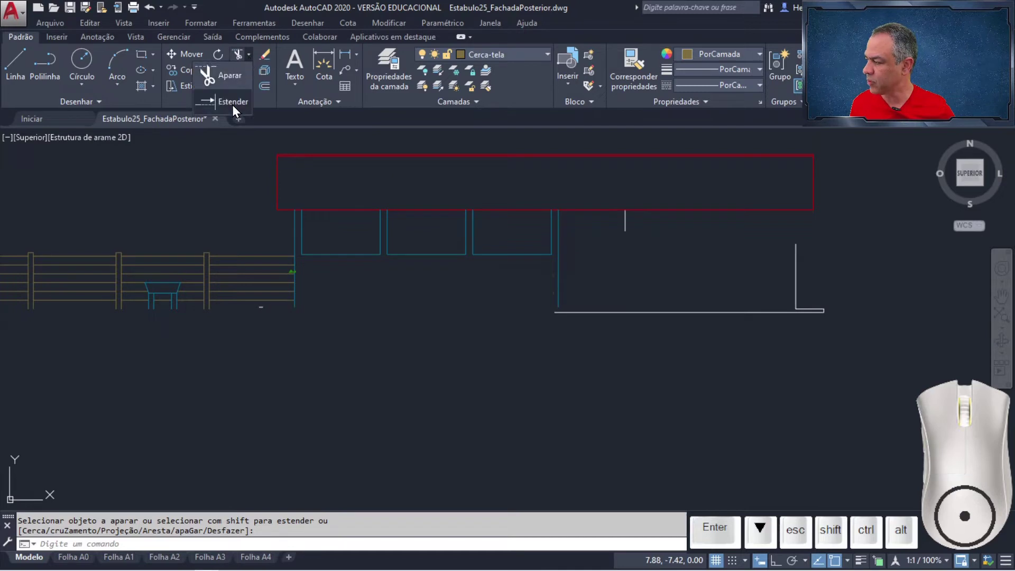
pyautogui.click(232, 105)
pyautogui.moveTo(186, 285); pyautogui.dragTo(442, 315, button='middle')
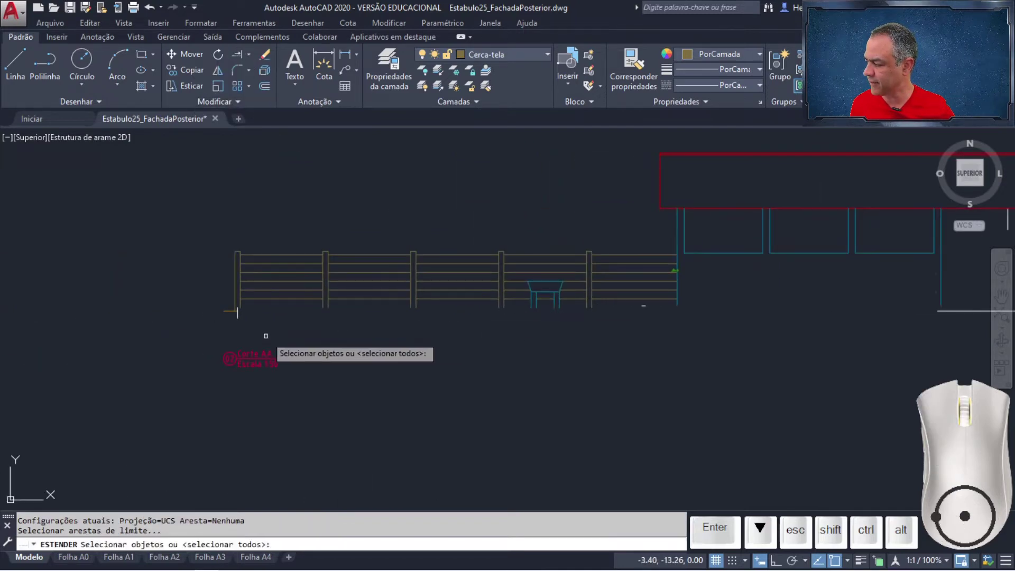
pyautogui.scroll(6, 246, 325)
pyautogui.scroll(-3, 296, 315)
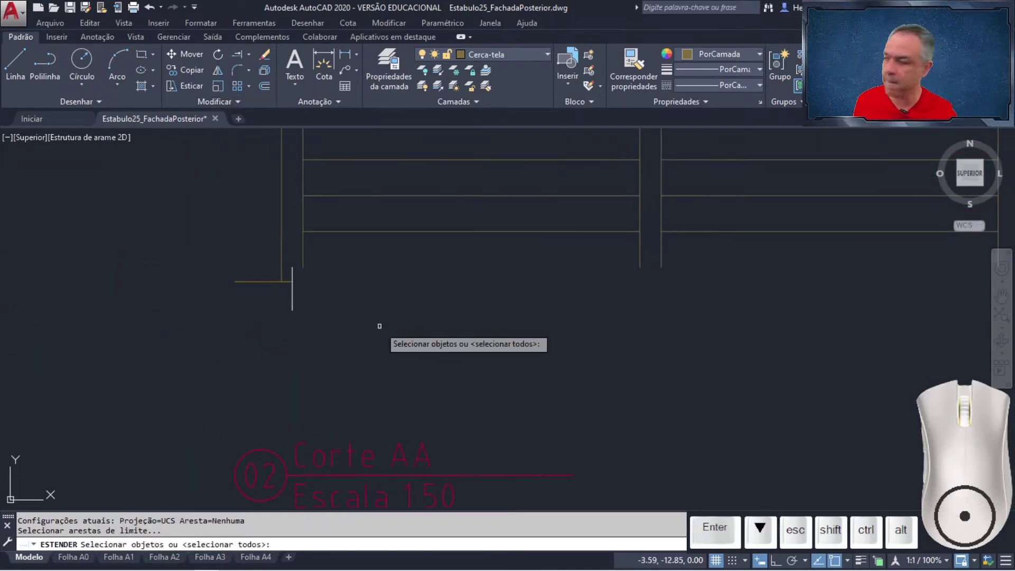
pyautogui.scroll(5, 302, 308)
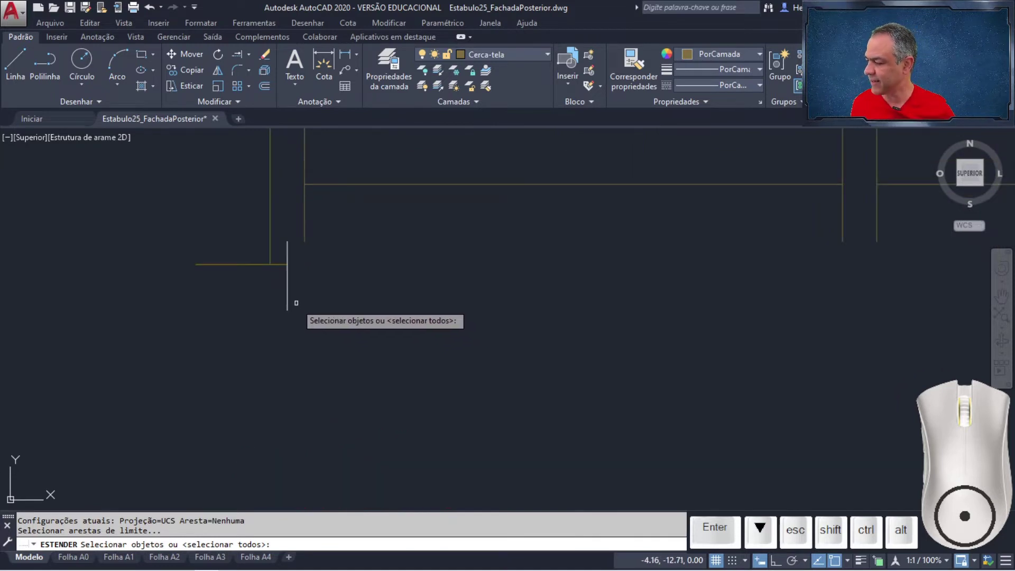
pyautogui.click(288, 299)
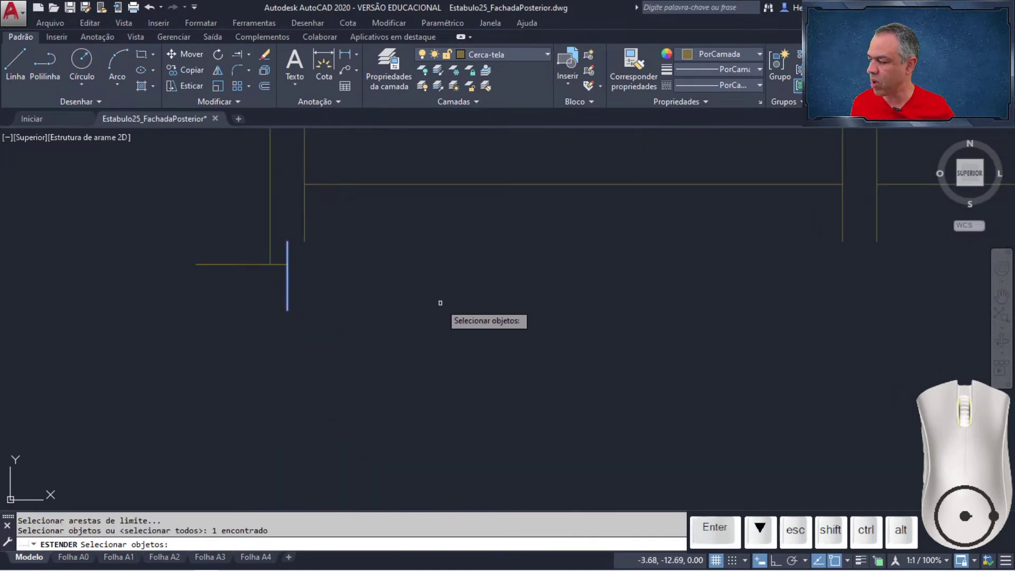
pyautogui.press('Return')
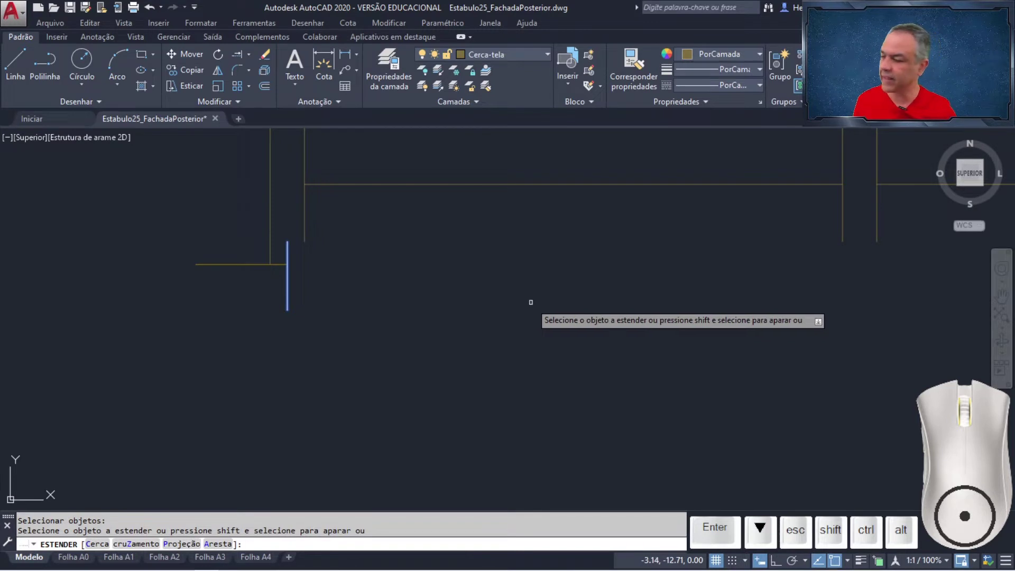
pyautogui.scroll(-3, 533, 301)
pyautogui.moveTo(773, 294); pyautogui.dragTo(233, 281, button='middle')
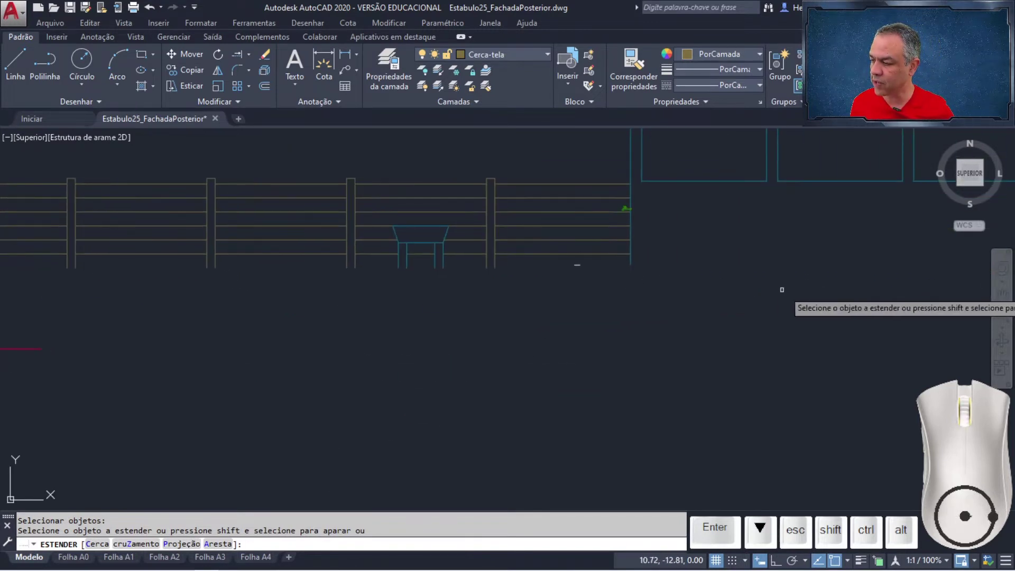
pyautogui.moveTo(782, 277); pyautogui.dragTo(228, 315, button='middle')
pyautogui.moveTo(495, 330); pyautogui.dragTo(391, 330, button='middle')
pyautogui.scroll(2, 391, 330)
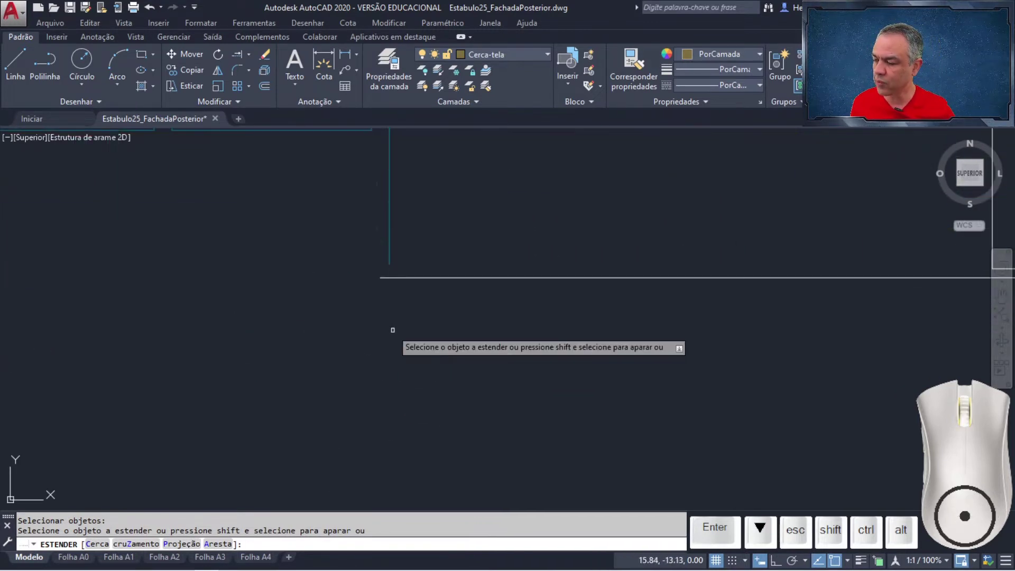
pyautogui.moveTo(766, 327); pyautogui.dragTo(566, 321, button='middle')
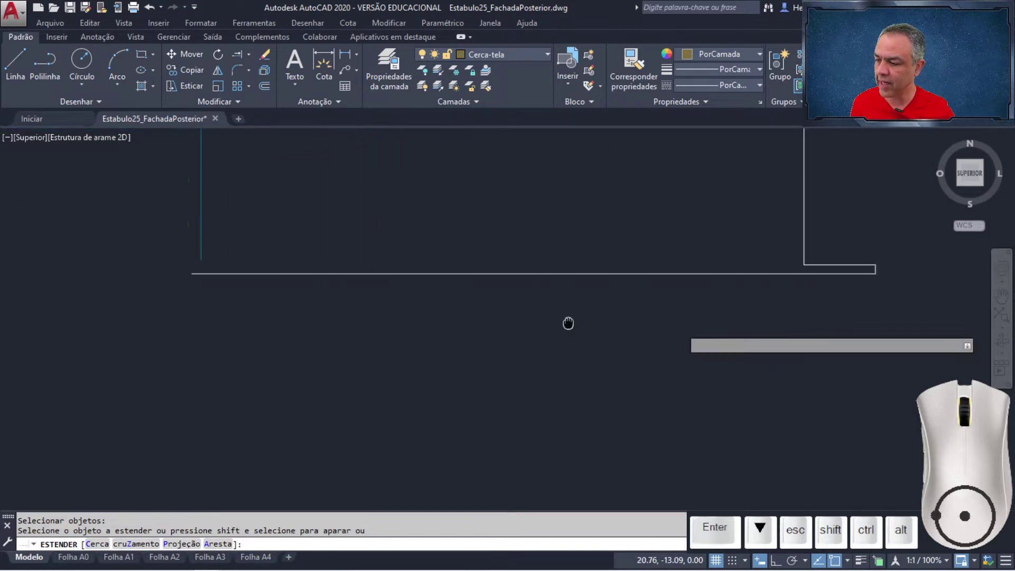
pyautogui.click(809, 263)
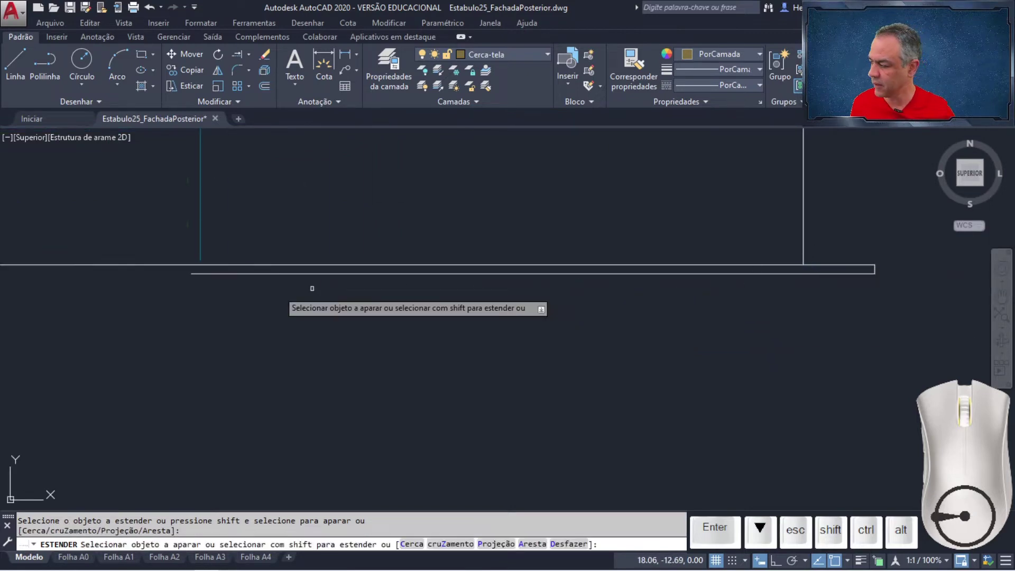
pyautogui.click(204, 271)
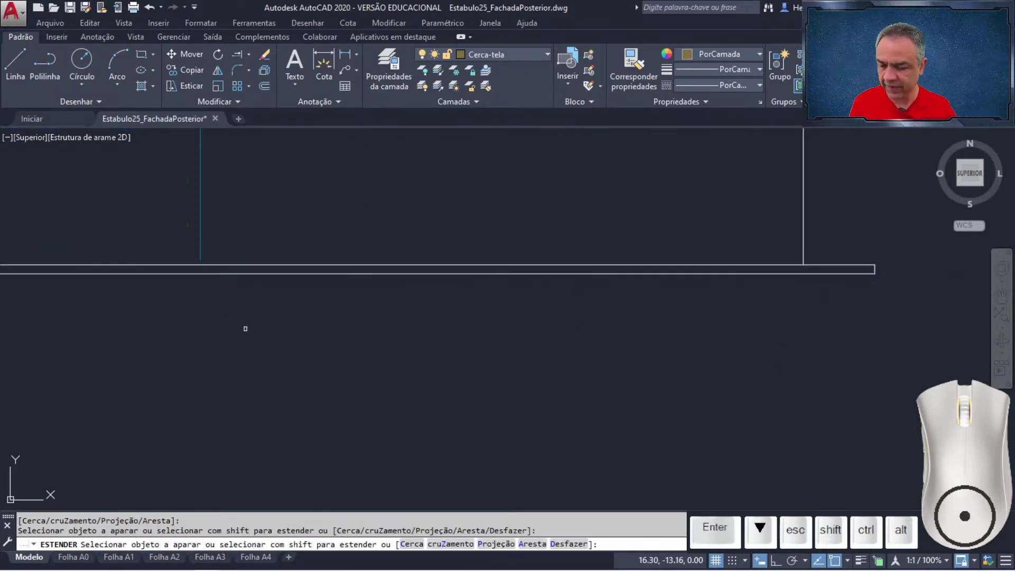
pyautogui.press('Return')
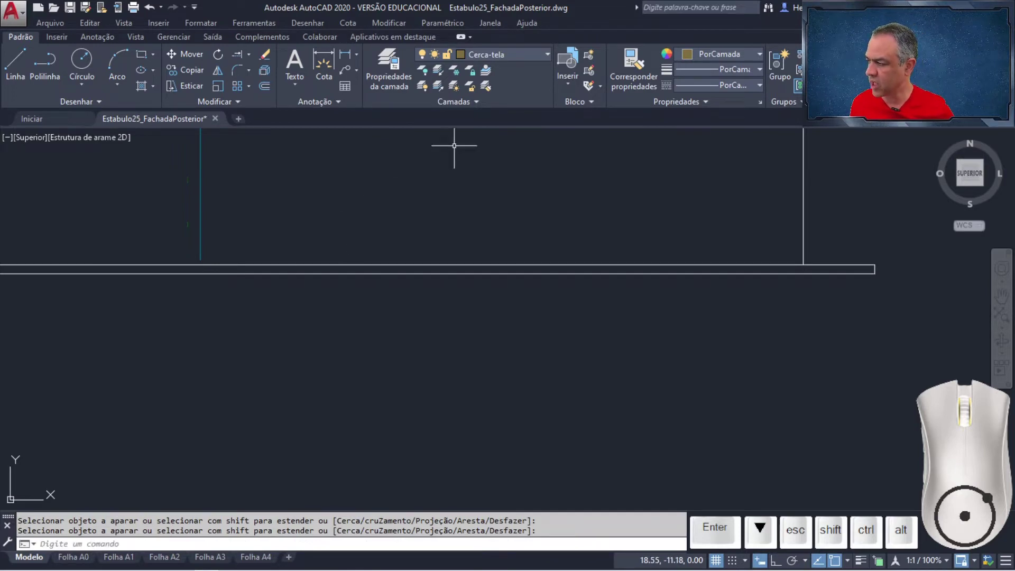
# Make Alvenaria em vista the current layer and place a vertical construction line through the floor plan's lower-right slab corner.
pyautogui.click(538, 58)
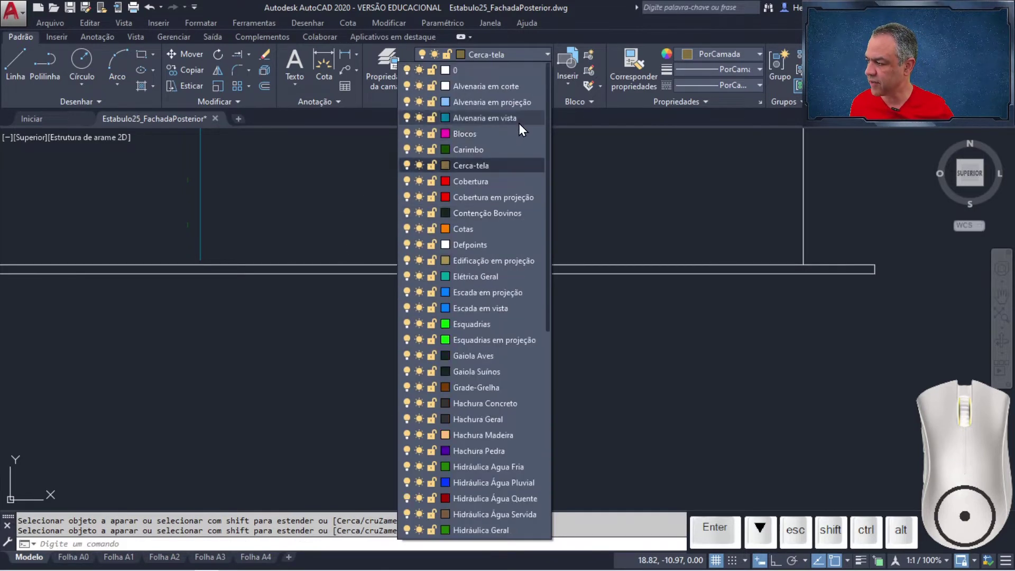
pyautogui.click(518, 121)
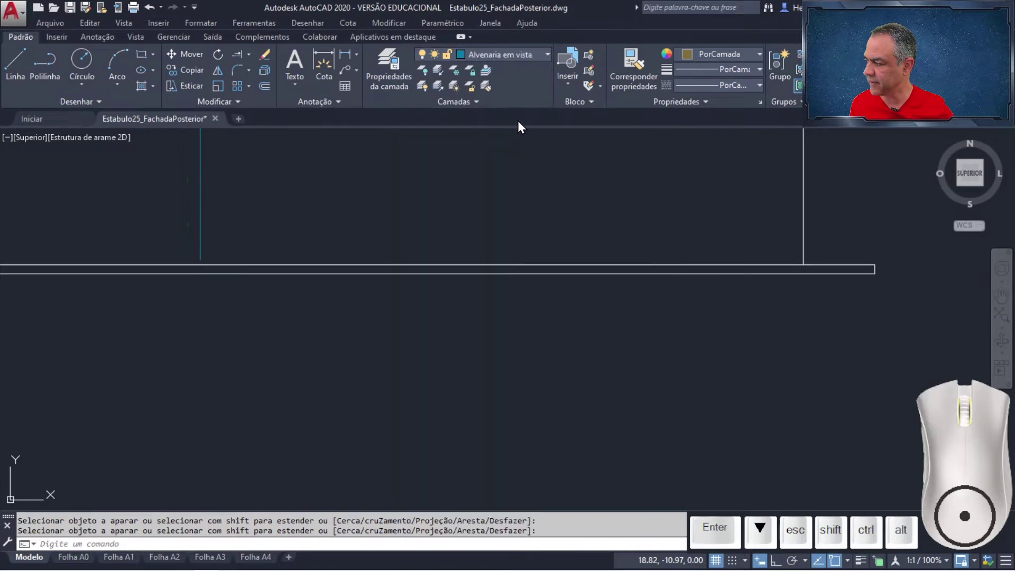
pyautogui.click(93, 103)
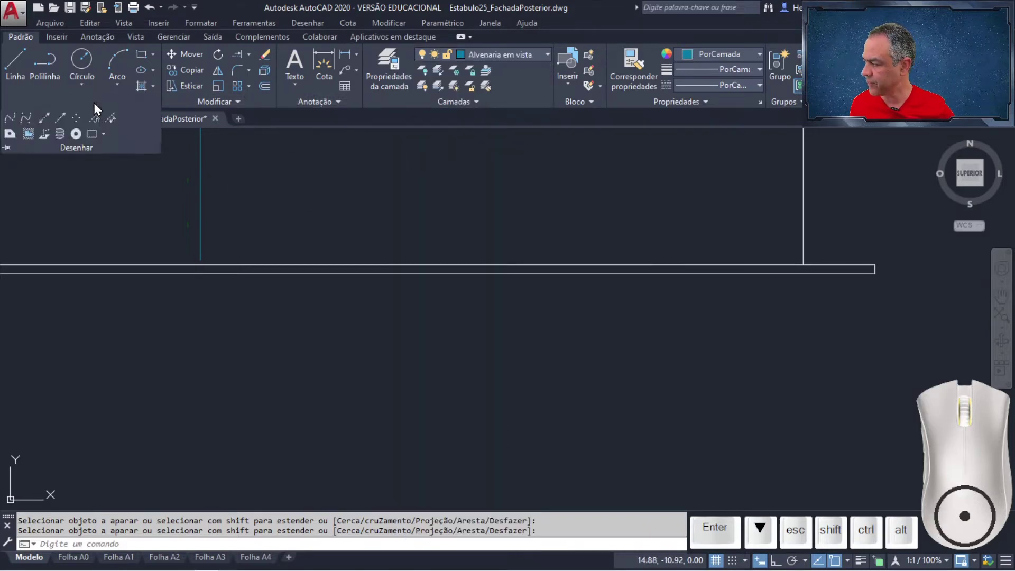
pyautogui.click(43, 118)
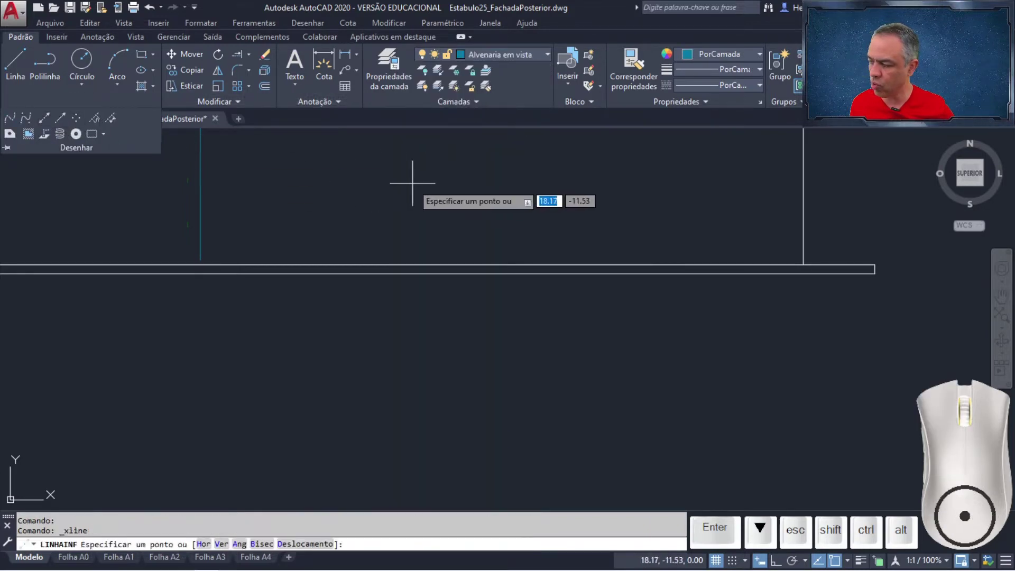
pyautogui.press('Down')
pyautogui.press('Down')
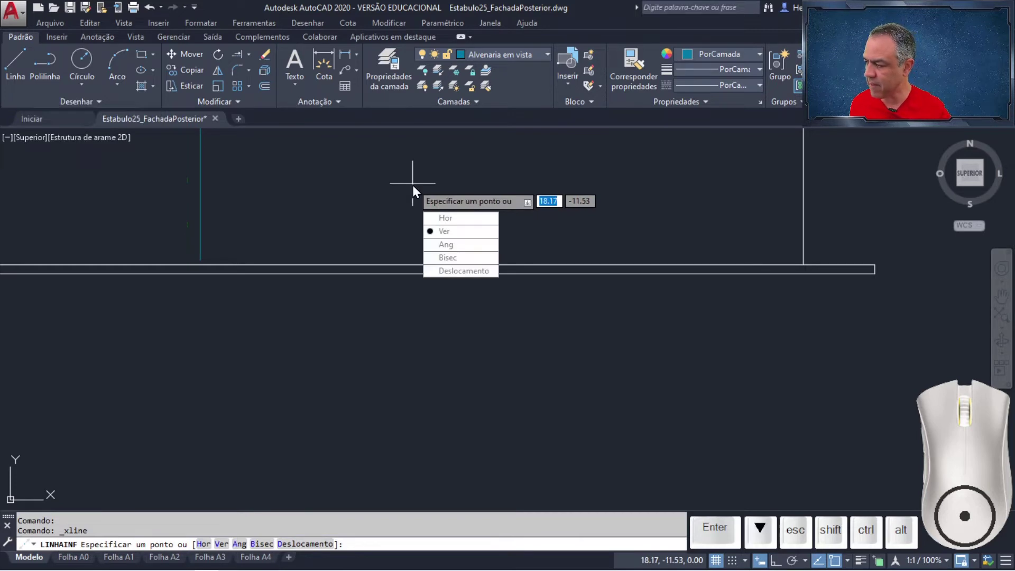
pyautogui.press('Return')
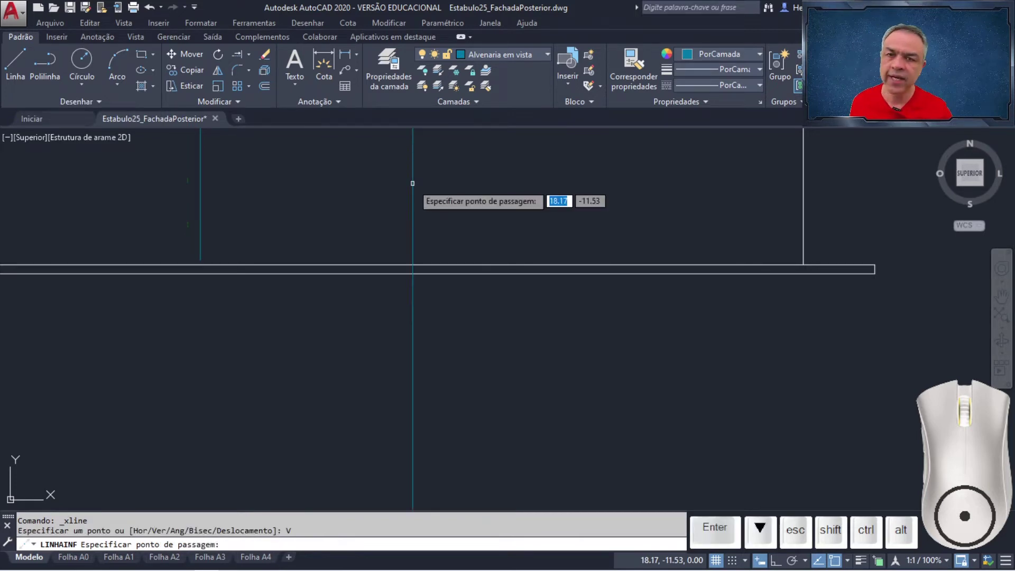
pyautogui.scroll(-4, 473, 172)
pyautogui.moveTo(453, 197); pyautogui.dragTo(678, 383, button='middle')
pyautogui.scroll(-4, 661, 341)
pyautogui.moveTo(662, 242); pyautogui.dragTo(604, 337, button='middle')
pyautogui.scroll(6, 709, 324)
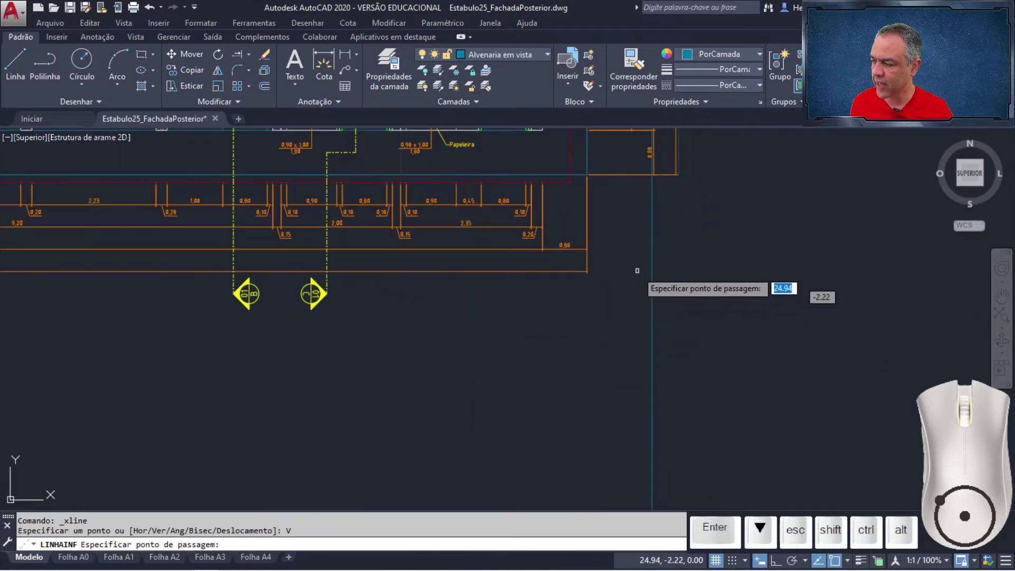
pyautogui.click(587, 175)
# Place a second vertical construction line through the slab's lower-left corner in the floor plan, below the 2,50x1,50 gate.
pyautogui.scroll(-5, 415, 203)
pyautogui.moveTo(212, 220); pyautogui.dragTo(781, 246, button='middle')
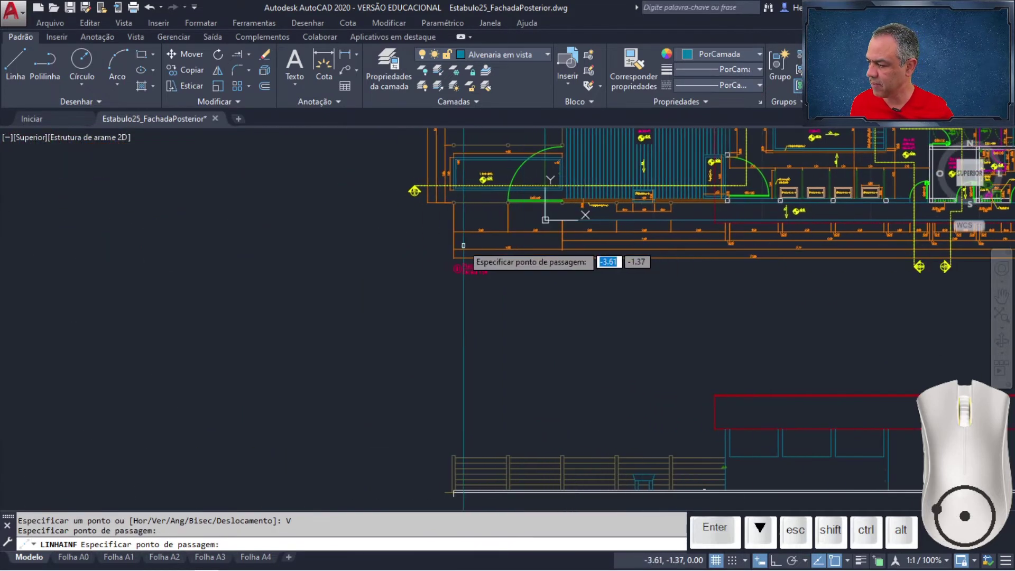
pyautogui.scroll(2, 511, 217)
pyautogui.scroll(2, 527, 219)
pyautogui.moveTo(526, 220)
pyautogui.mouseDown(button='middle')
pyautogui.moveTo(508, 226)
pyautogui.moveTo(433, 321)
pyautogui.mouseUp(button='middle')
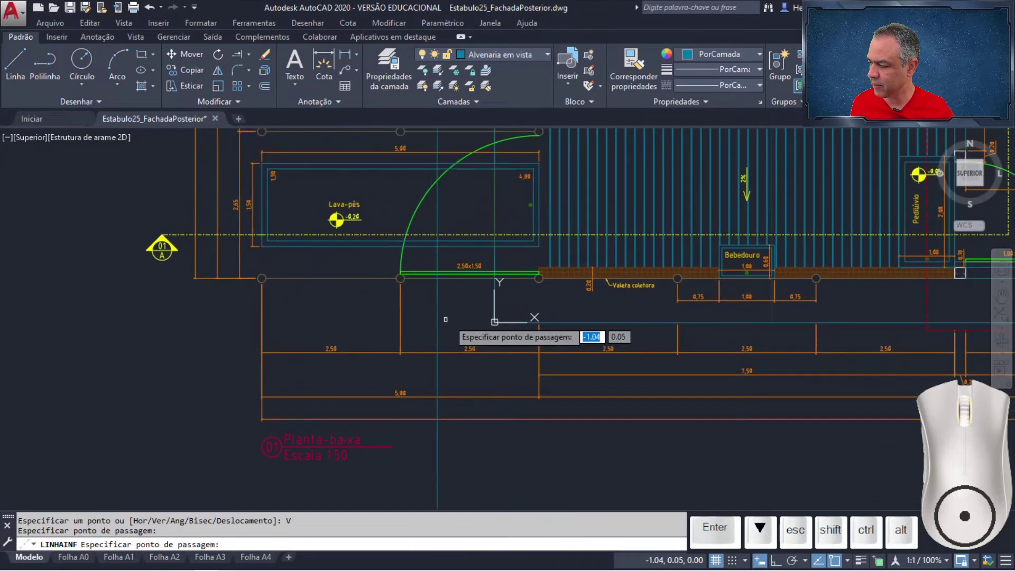
pyautogui.click(494, 320)
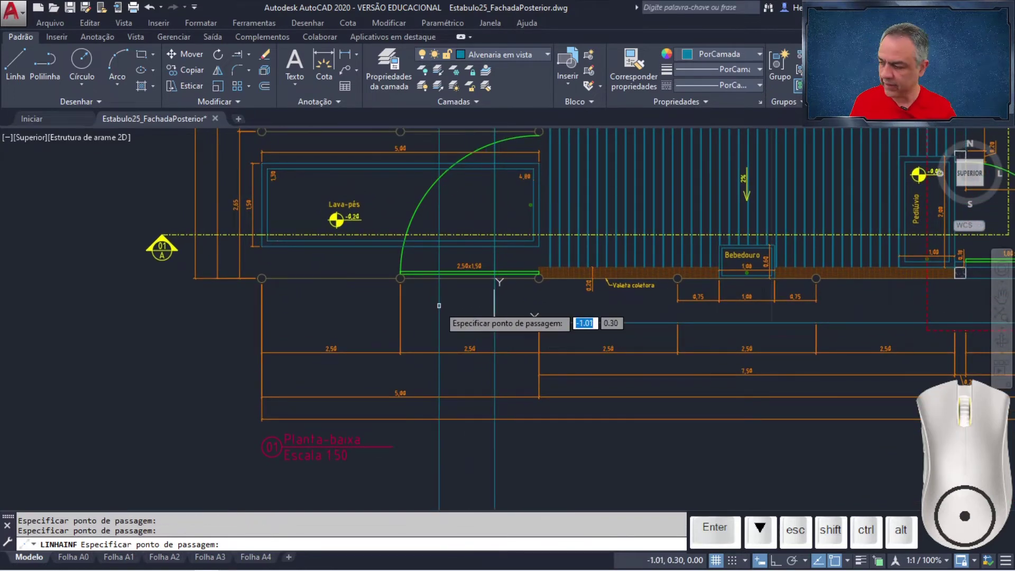
pyautogui.press('Return')
# Erase the vertical construction line at the right end of the facade's floor slab.
pyautogui.scroll(-6, 470, 318)
pyautogui.moveTo(575, 359); pyautogui.dragTo(471, 162, button='middle')
pyautogui.scroll(8, 660, 325)
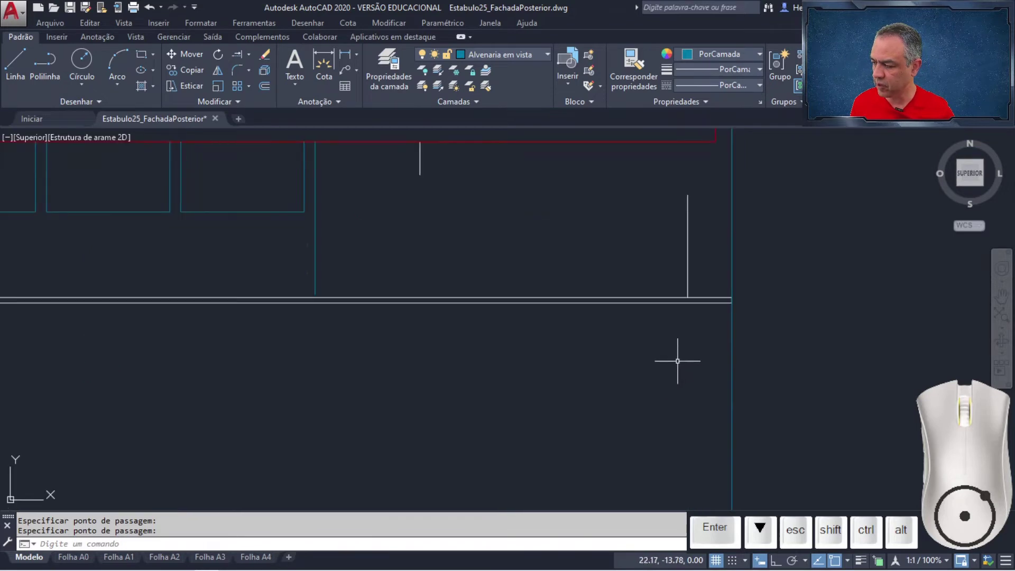
pyautogui.click(768, 309)
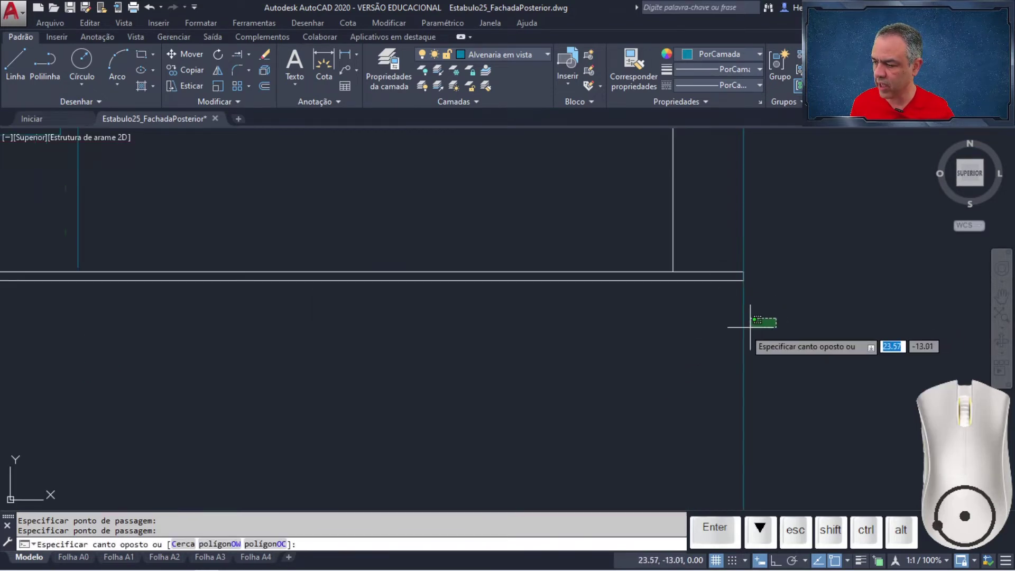
pyautogui.click(715, 344)
pyautogui.press('Delete')
# Trim the remaining vertical construction line above and below the two slab lines, keeping only the short segment between them.
pyautogui.moveTo(354, 333); pyautogui.dragTo(845, 333, button='middle')
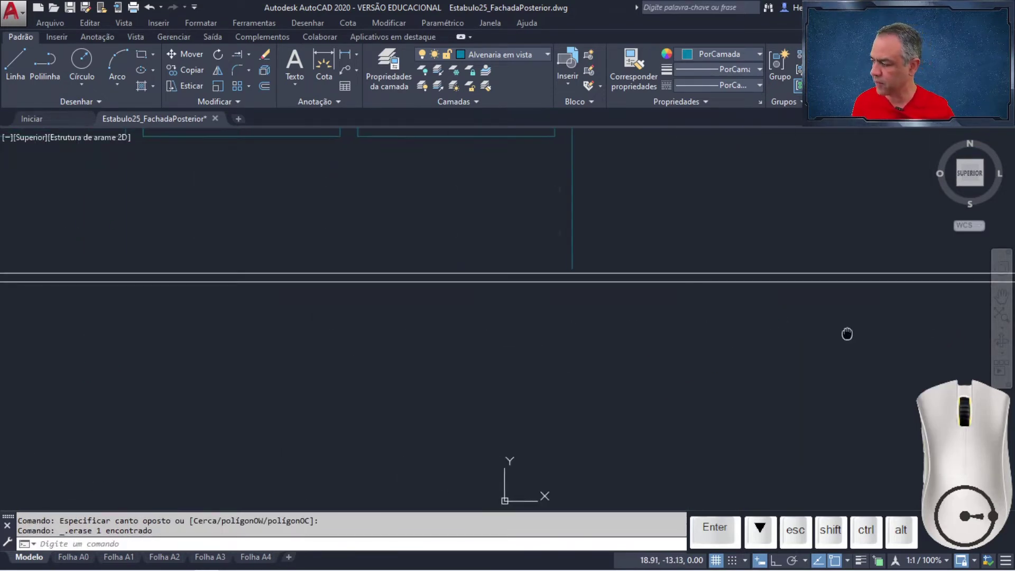
pyautogui.scroll(-1, 113, 308)
pyautogui.moveTo(296, 326)
pyautogui.mouseDown(button='middle')
pyautogui.moveTo(588, 295)
pyautogui.moveTo(722, 302)
pyautogui.mouseUp(button='middle')
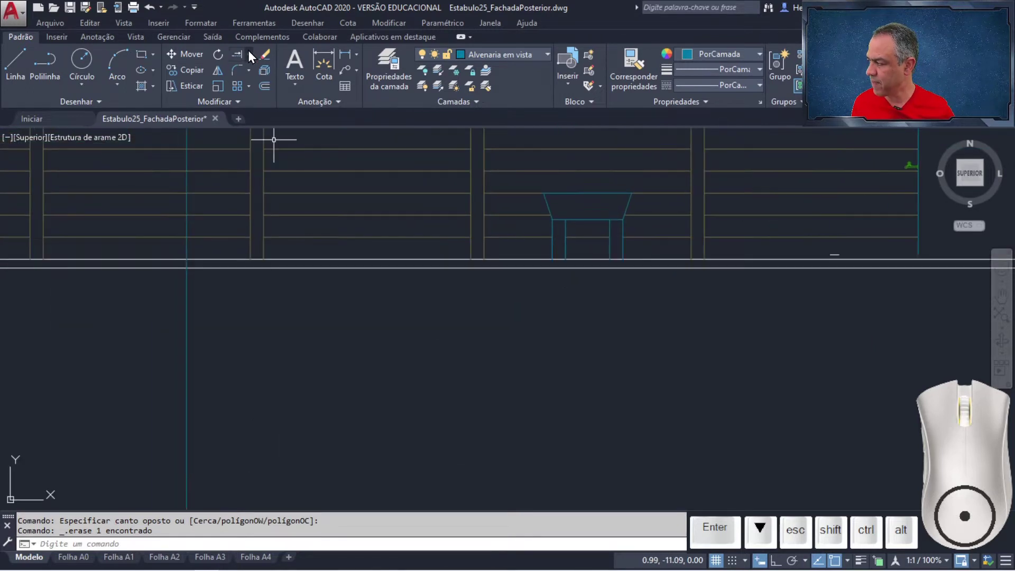
pyautogui.click(239, 77)
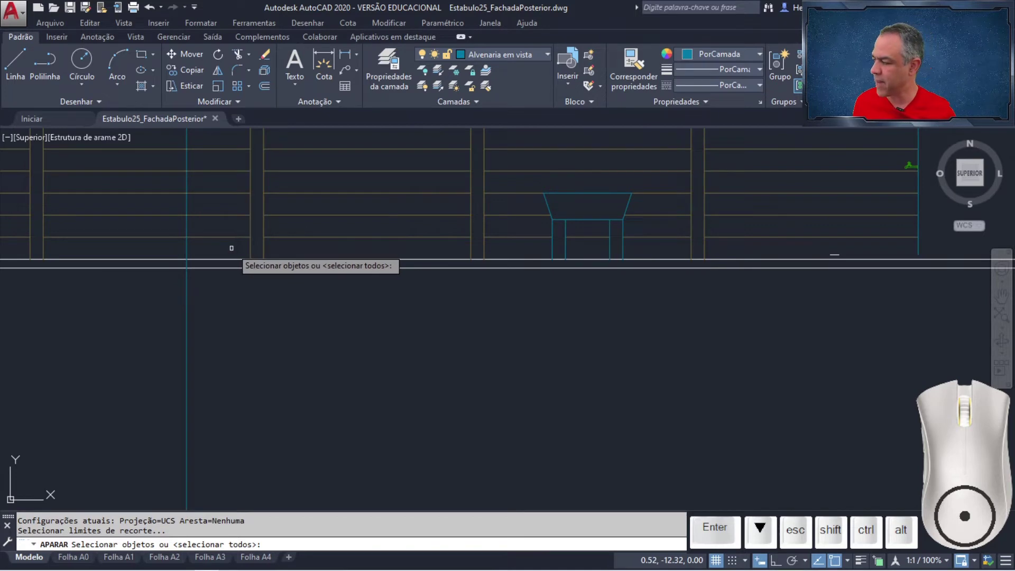
pyautogui.click(212, 302)
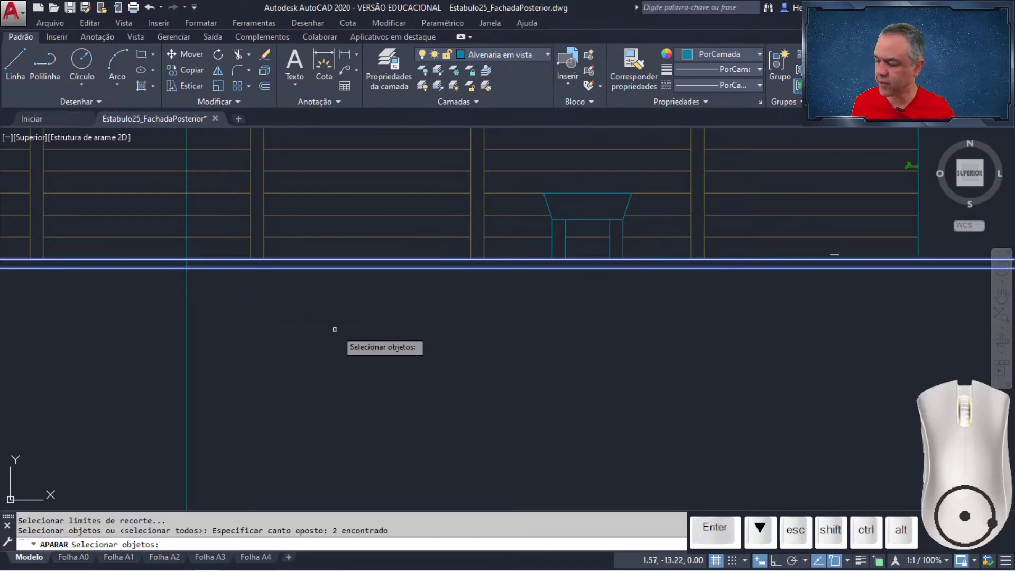
pyautogui.press('Return')
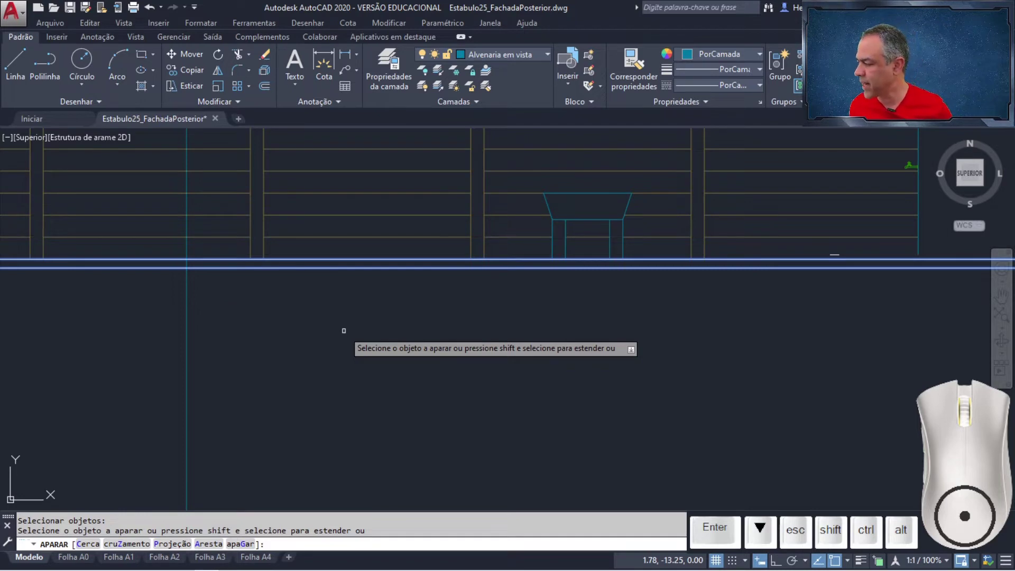
pyautogui.scroll(-3, 344, 330)
pyautogui.moveTo(338, 329); pyautogui.dragTo(333, 380, button='middle')
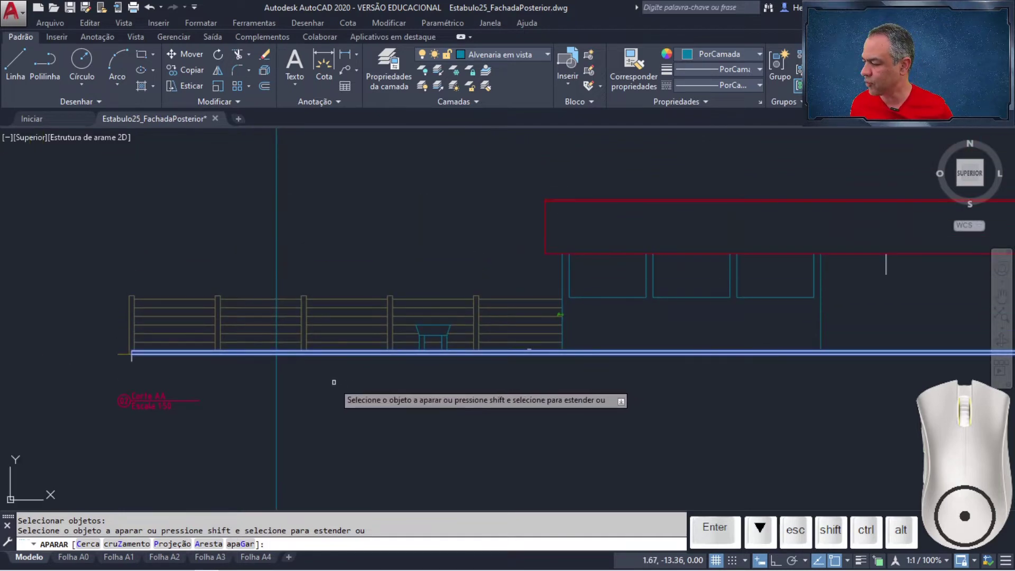
pyautogui.click(334, 381)
pyautogui.click(253, 386)
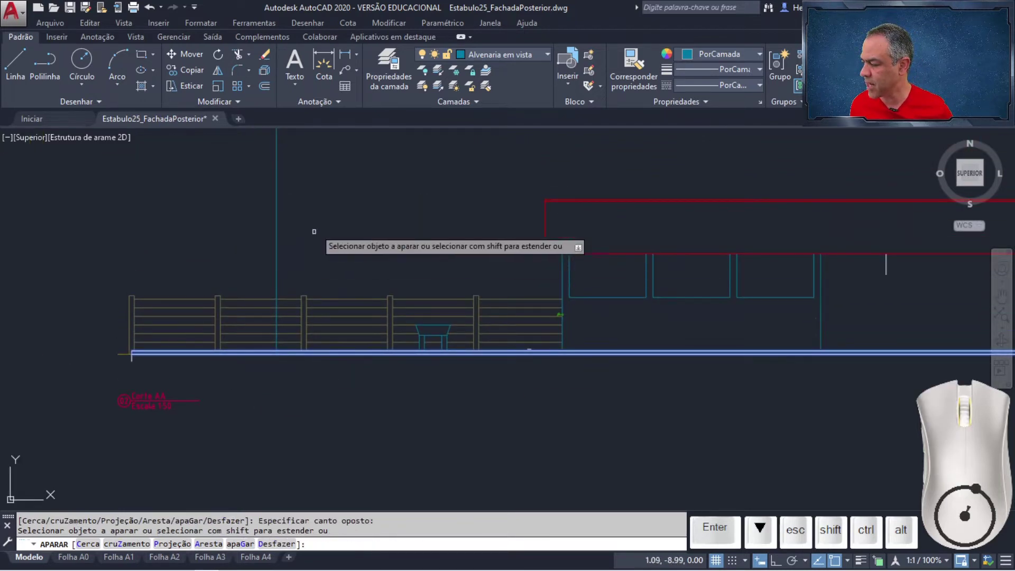
pyautogui.click(326, 204)
pyautogui.click(215, 206)
pyautogui.press('Return')
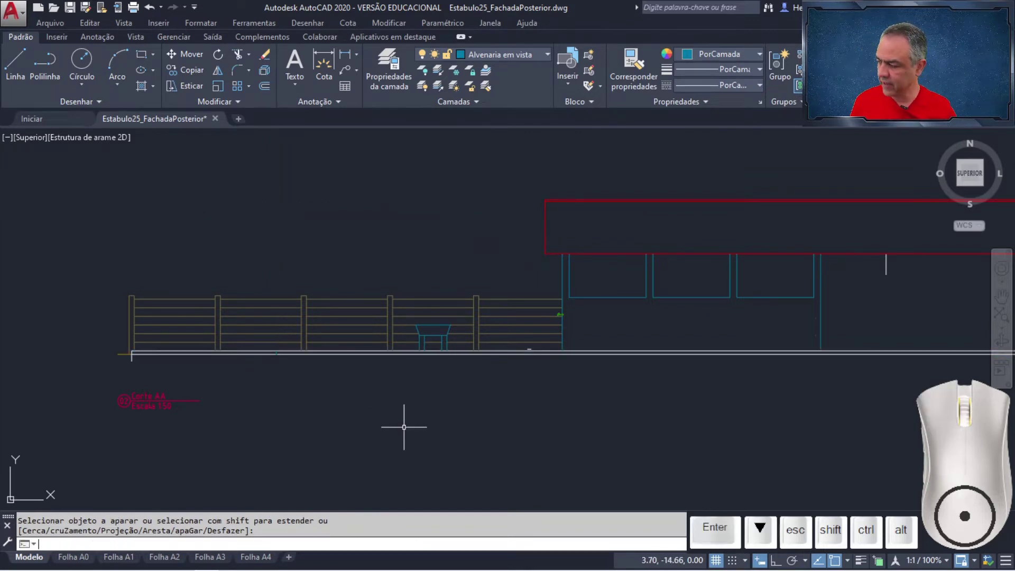
pyautogui.scroll(4, 284, 391)
pyautogui.moveTo(278, 366); pyautogui.dragTo(306, 464, button='middle')
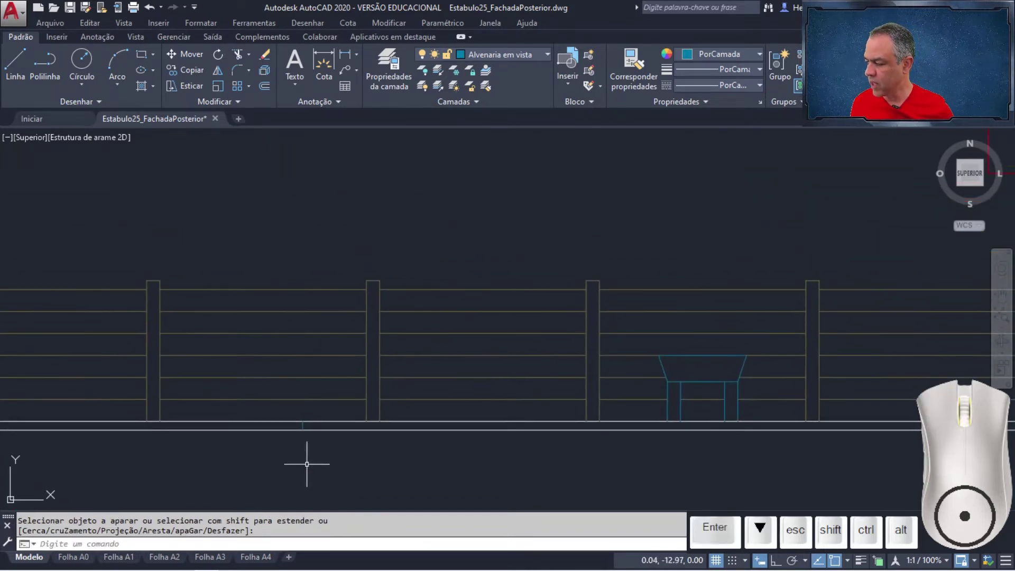
pyautogui.scroll(4, 301, 438)
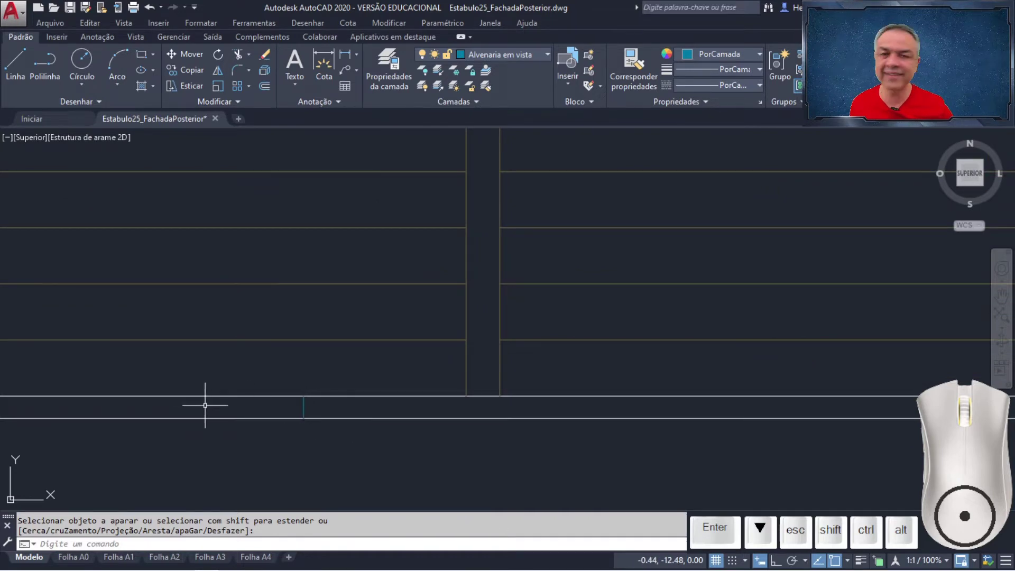
# Draw a short vertical line from the left end of the facade's small raised horizontal line down to the slab's upper line.
pyautogui.scroll(-6, 205, 406)
pyautogui.scroll(-4, 247, 254)
pyautogui.moveTo(254, 221); pyautogui.dragTo(304, 460, button='middle')
pyautogui.scroll(2, 299, 280)
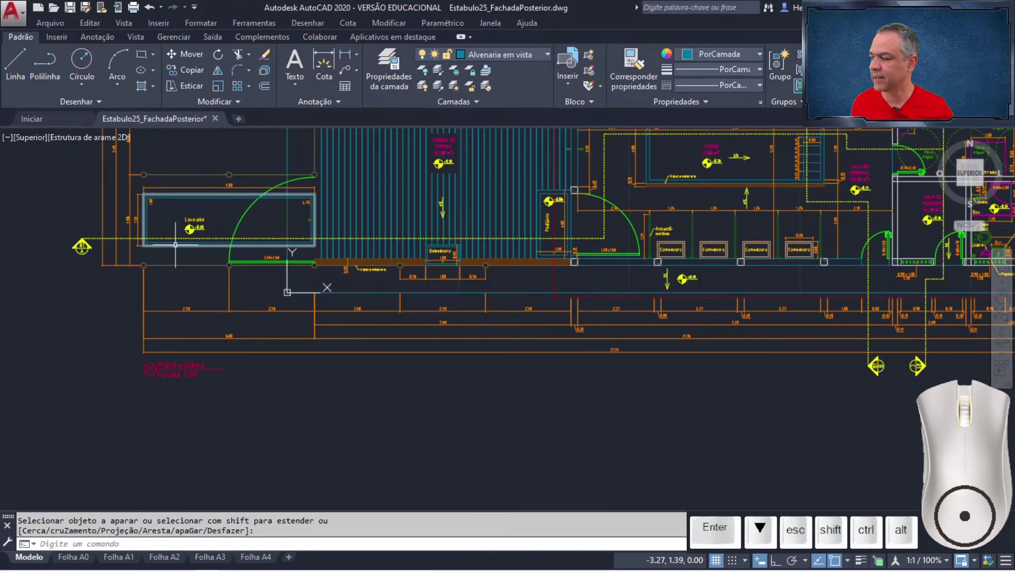
pyautogui.moveTo(548, 446)
pyautogui.mouseDown(button='middle')
pyautogui.moveTo(444, 290)
pyautogui.moveTo(450, 191)
pyautogui.mouseUp(button='middle')
pyautogui.moveTo(532, 401); pyautogui.dragTo(585, 287, button='middle')
pyautogui.scroll(6, 419, 344)
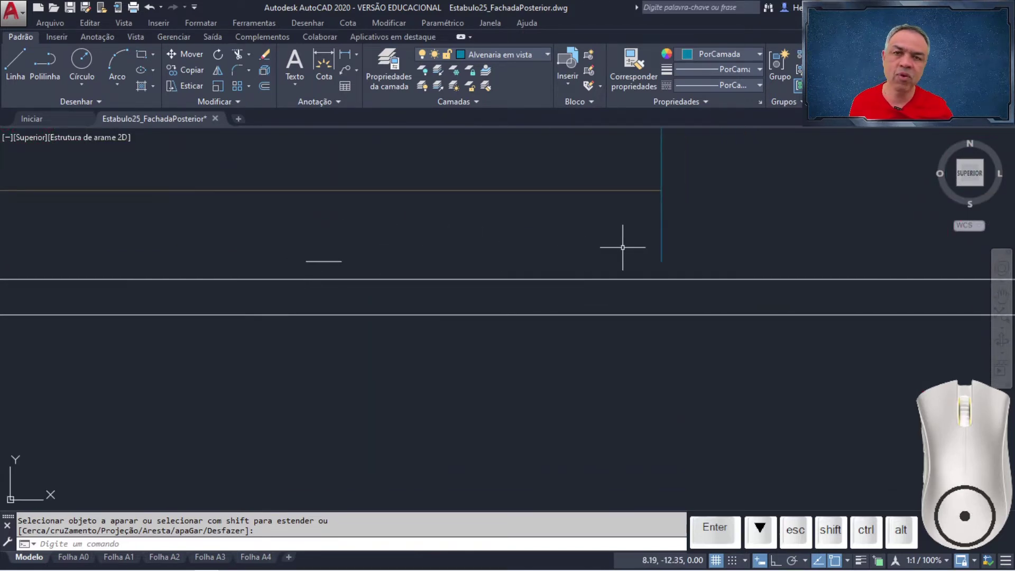
pyautogui.click(13, 72)
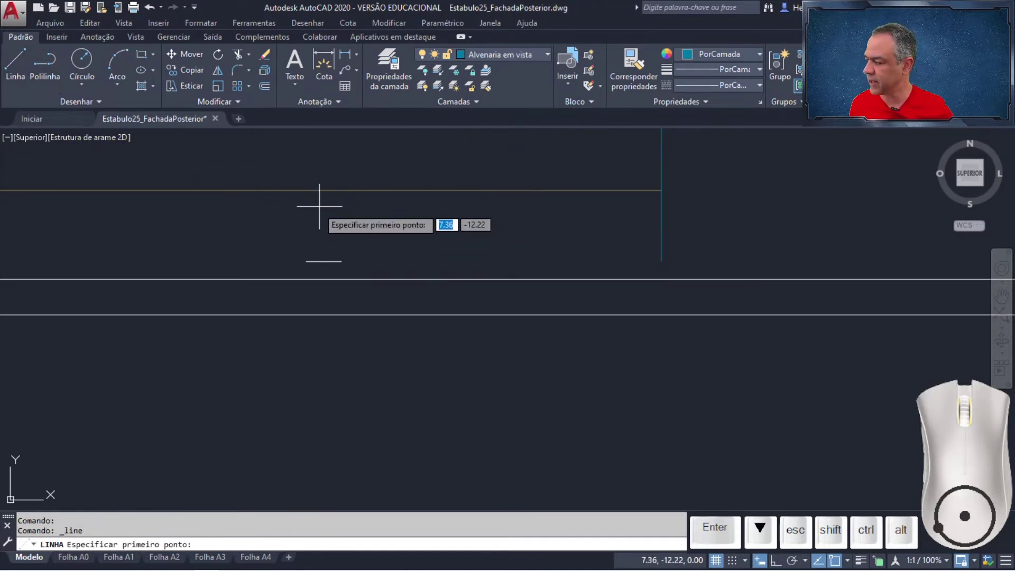
pyautogui.click(306, 261)
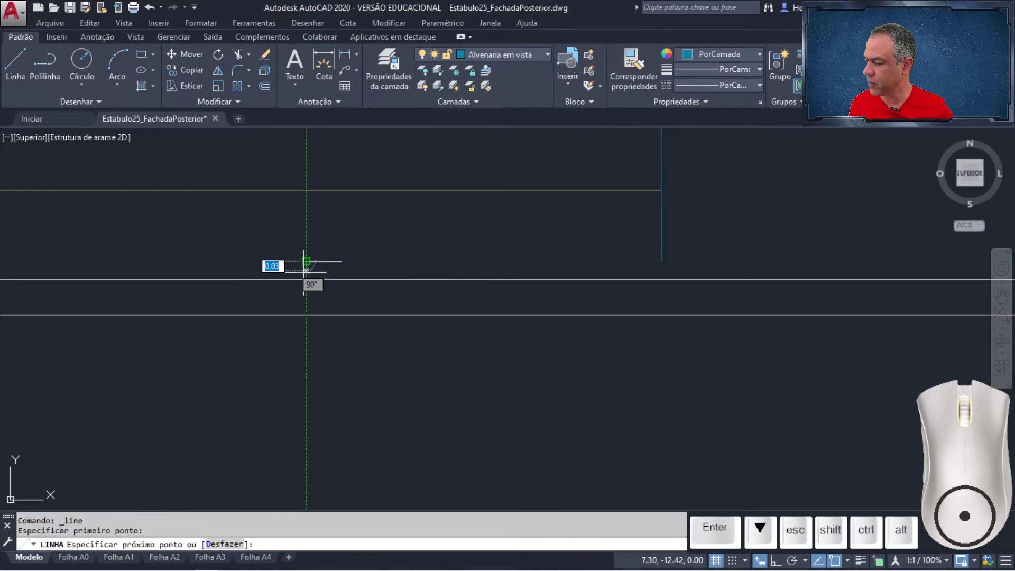
pyautogui.click(306, 279)
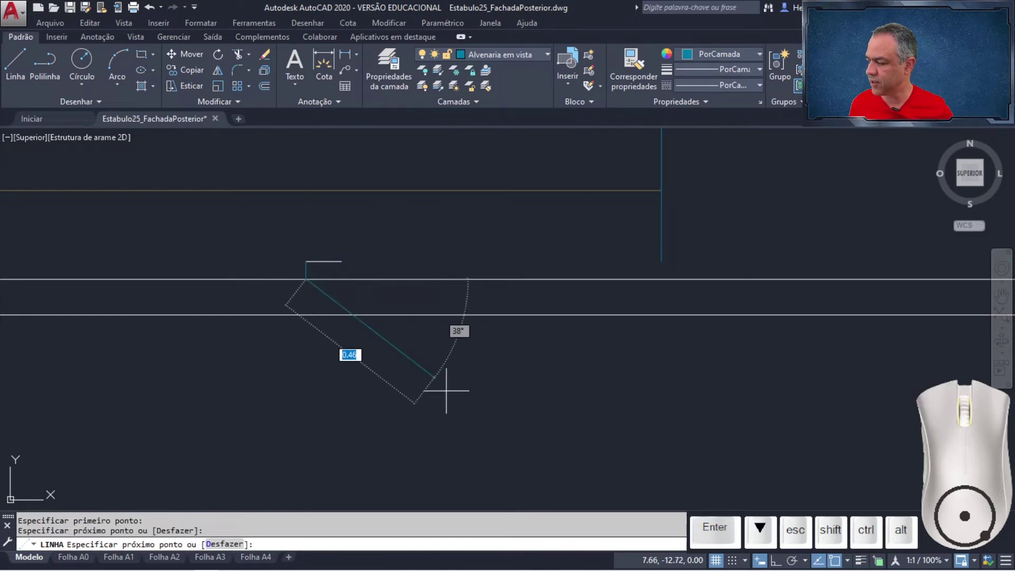
pyautogui.press('Return')
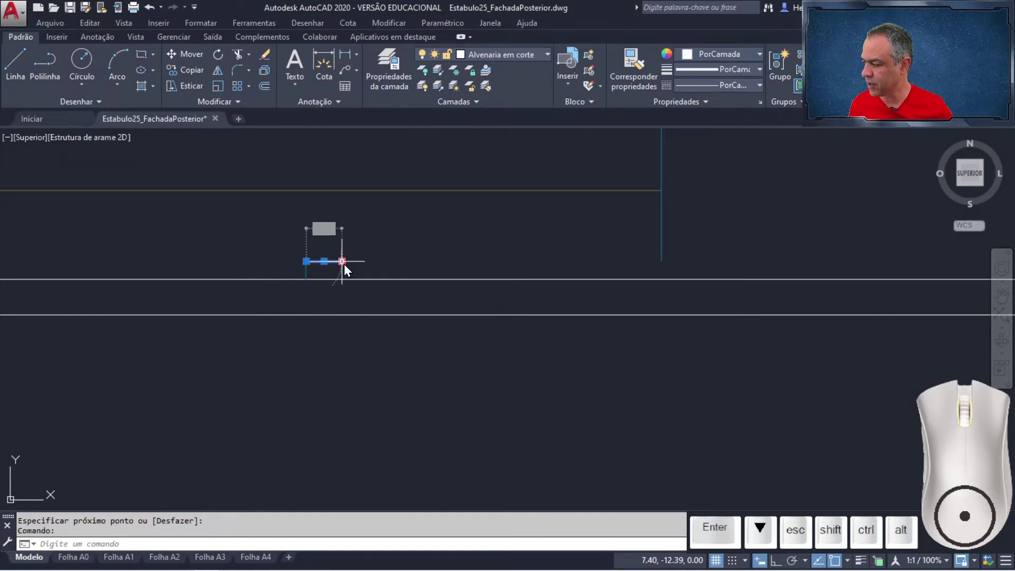
# Stretch the right end of the small raised horizontal line to the lower end of the teal wall line.
pyautogui.click(342, 261)
pyautogui.click(661, 261)
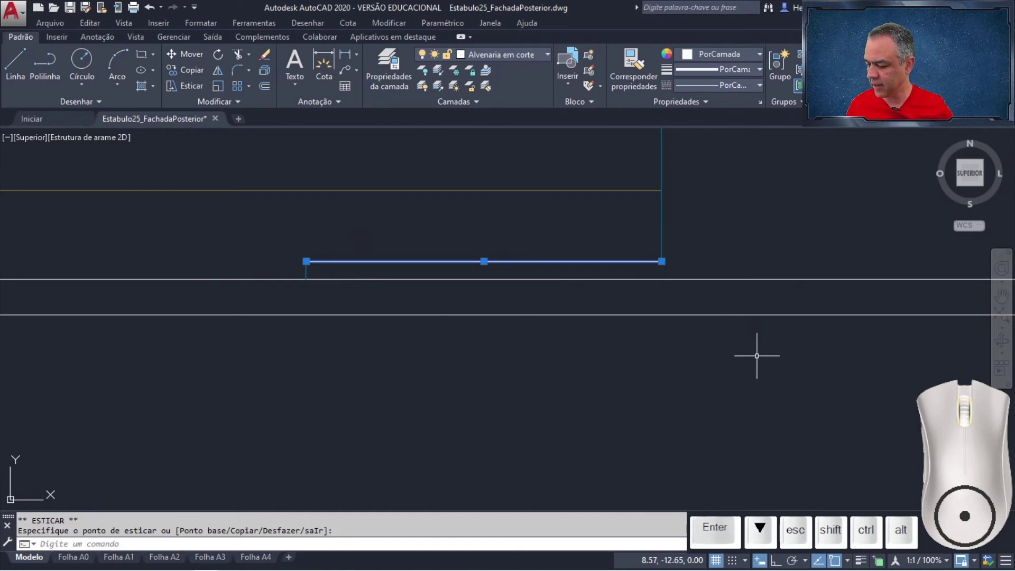
pyautogui.press('Escape')
# Extend the two white vertical lines beyond the windows to span between the roof's lower edge and the slab's upper line.
pyautogui.scroll(-3, 754, 351)
pyautogui.moveTo(758, 355)
pyautogui.mouseDown(button='middle')
pyautogui.moveTo(731, 323)
pyautogui.moveTo(411, 309)
pyautogui.mouseUp(button='middle')
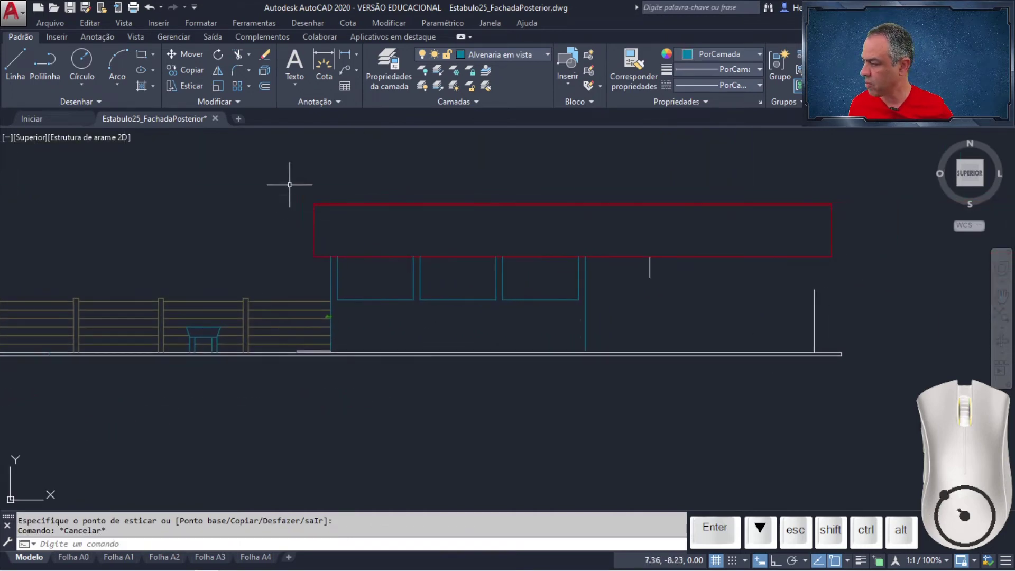
pyautogui.click(244, 61)
pyautogui.click(239, 104)
pyautogui.moveTo(687, 371); pyautogui.dragTo(625, 342, button='middle')
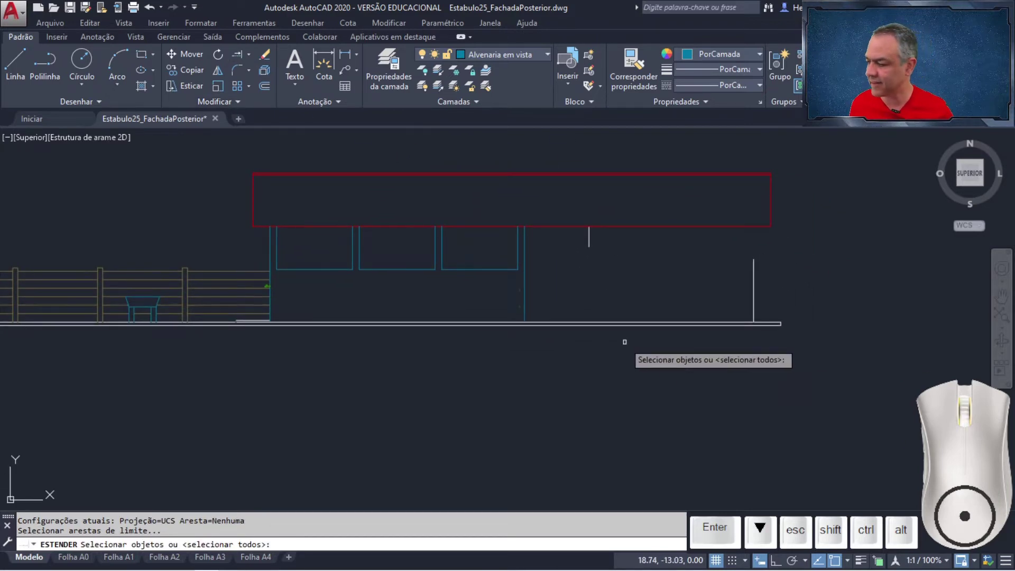
pyautogui.click(652, 320)
pyautogui.click(645, 226)
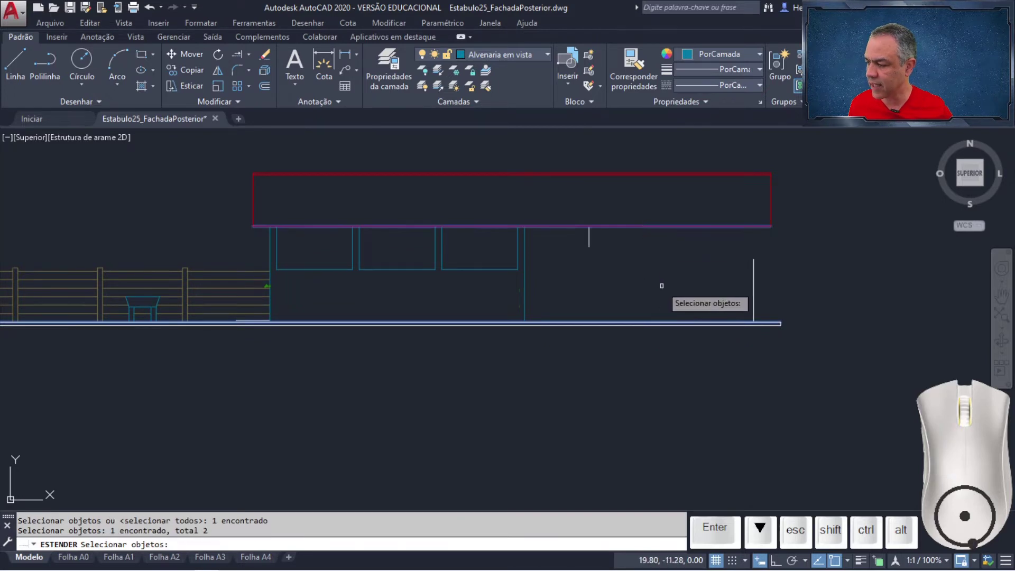
pyautogui.press('Return')
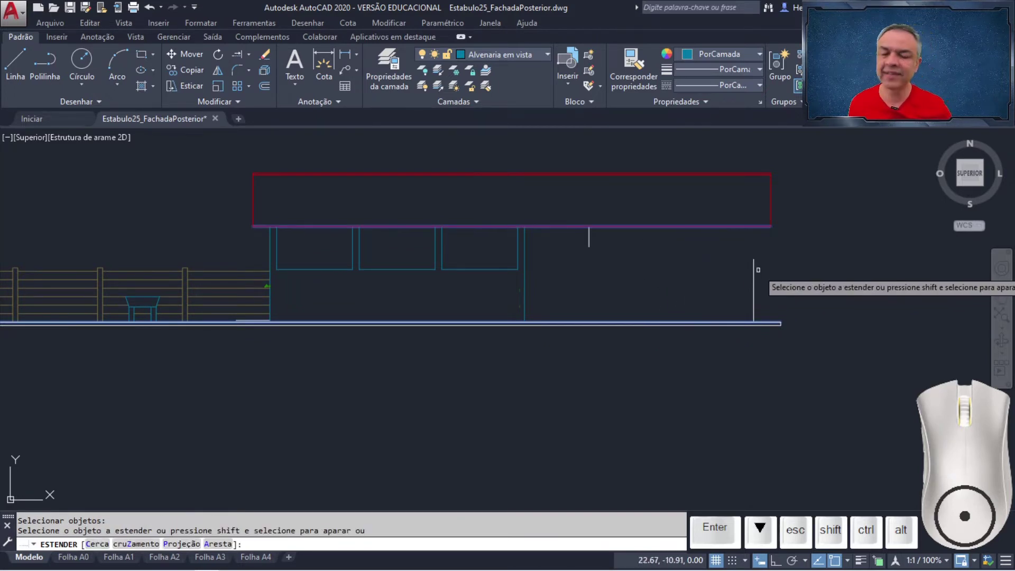
pyautogui.scroll(4, 758, 270)
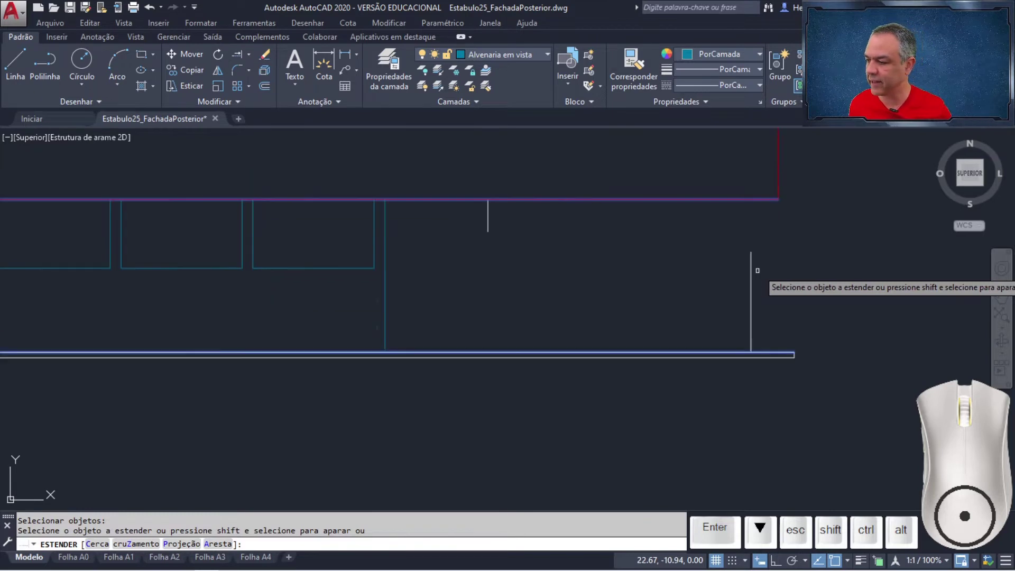
pyautogui.click(895, 264)
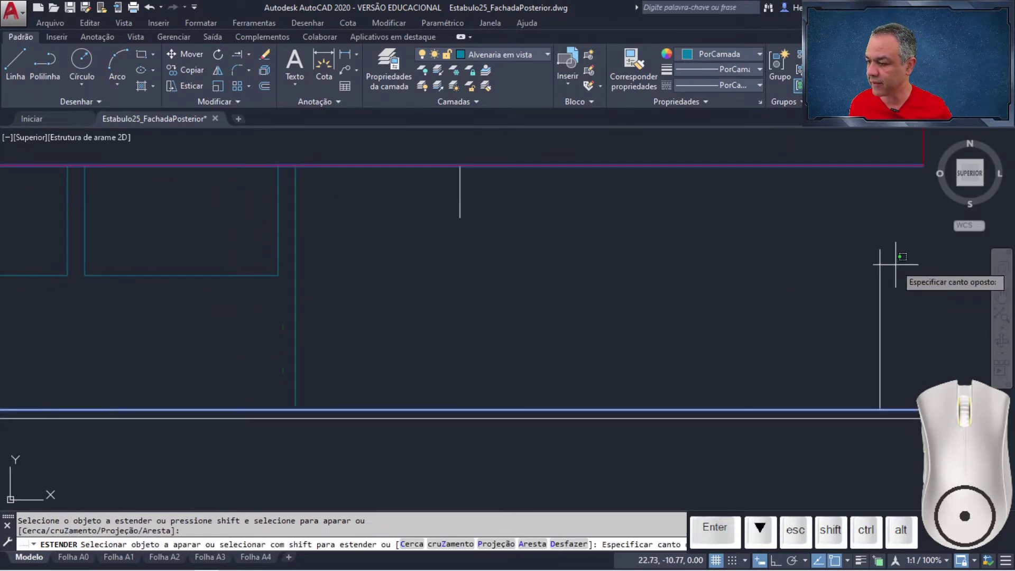
pyautogui.click(447, 208)
# Extend the lower ends of the two teal outer wall lines beside the windows down to the slab's upper line.
pyautogui.moveTo(373, 344); pyautogui.dragTo(612, 239, button='middle')
pyautogui.scroll(4, 537, 292)
pyautogui.click(528, 280)
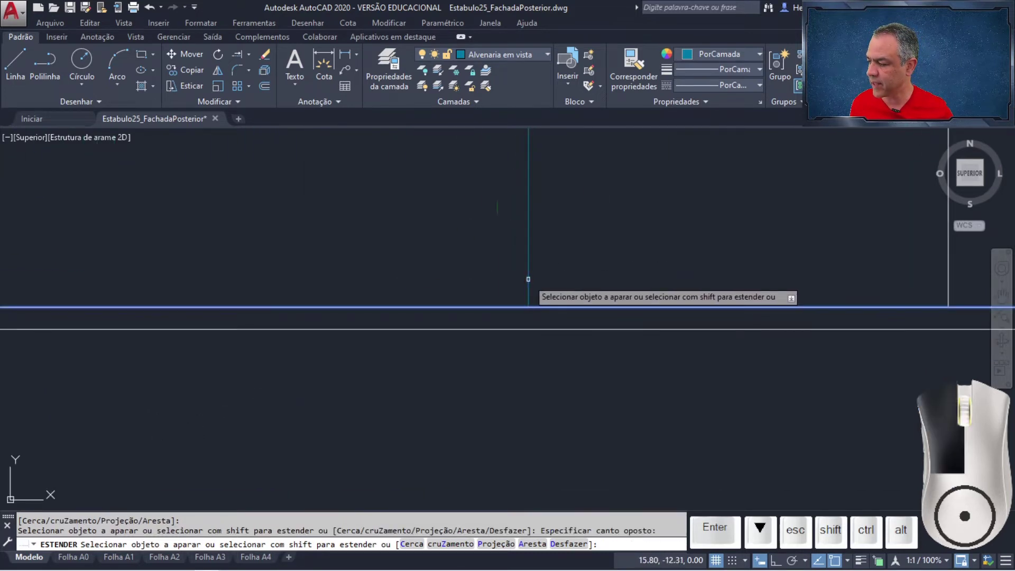
pyautogui.scroll(-6, 455, 288)
pyautogui.moveTo(263, 291); pyautogui.dragTo(756, 239, button='middle')
pyautogui.scroll(6, 535, 237)
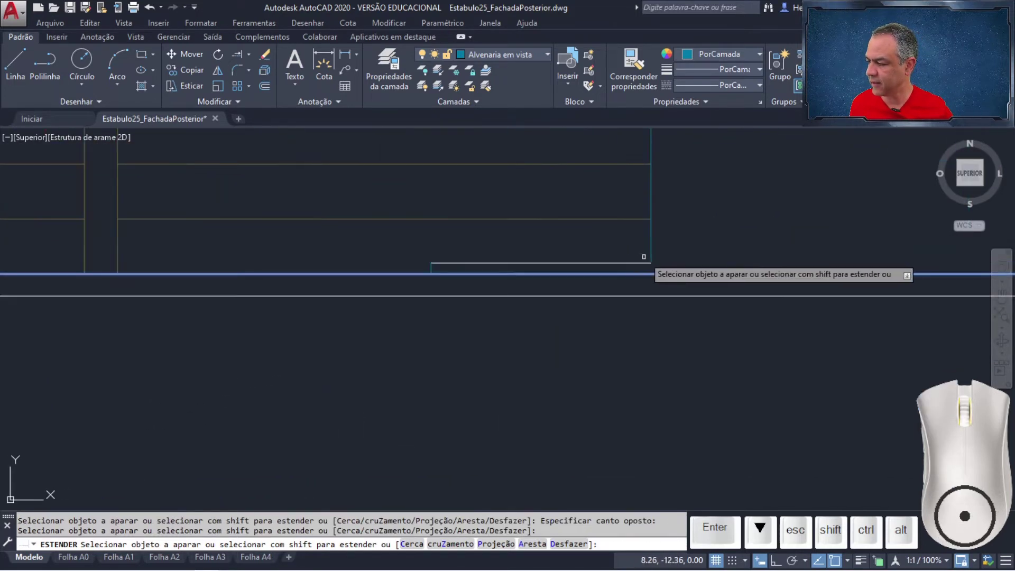
pyautogui.press('Return')
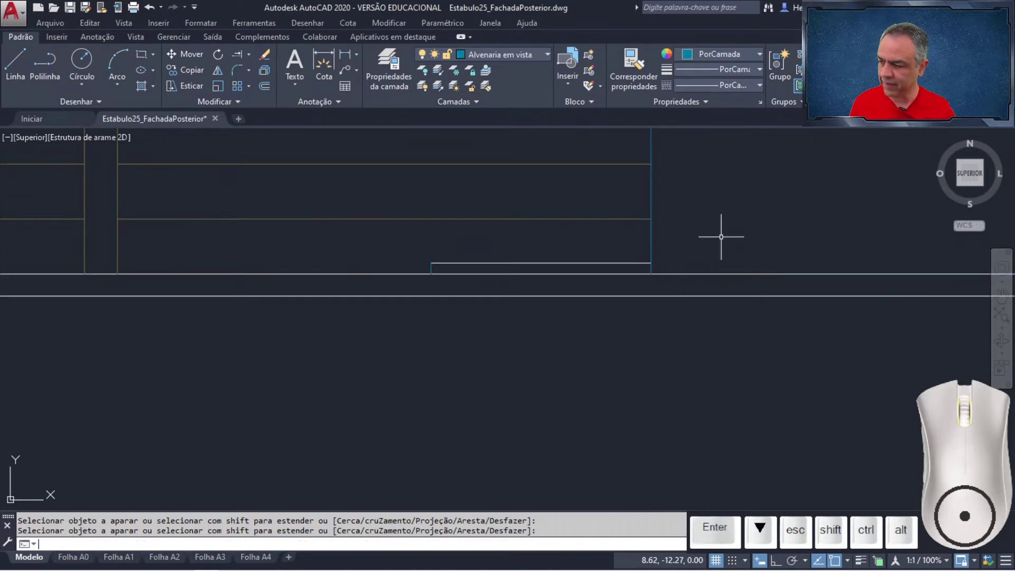
# Match the white slab lines, raised step line and two white vertical wall lines to the windows' Alvenaria em vista layer.
pyautogui.scroll(-8, 720, 237)
pyautogui.moveTo(721, 227); pyautogui.dragTo(439, 268, button='middle')
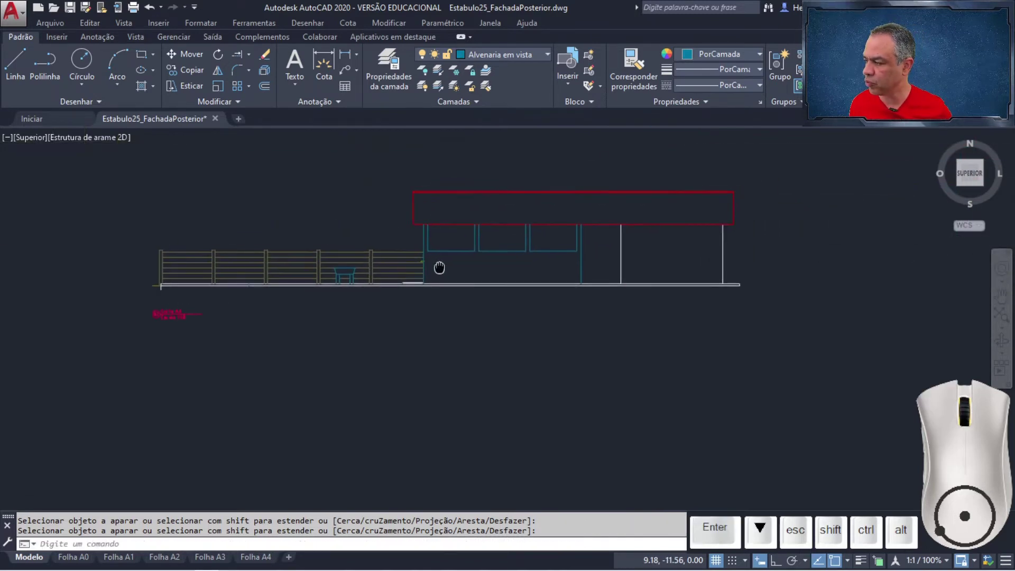
pyautogui.click(484, 87)
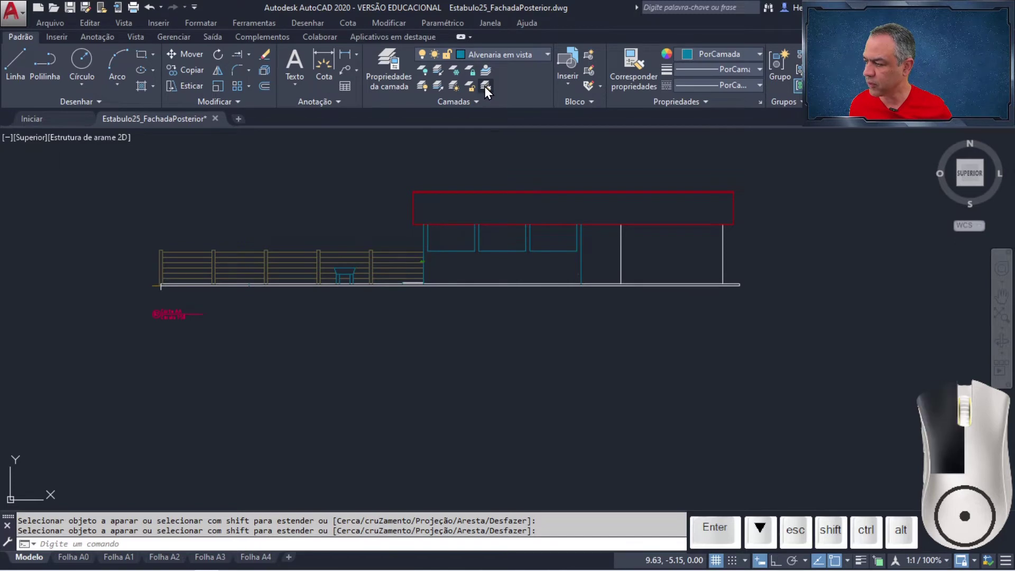
pyautogui.click(759, 265)
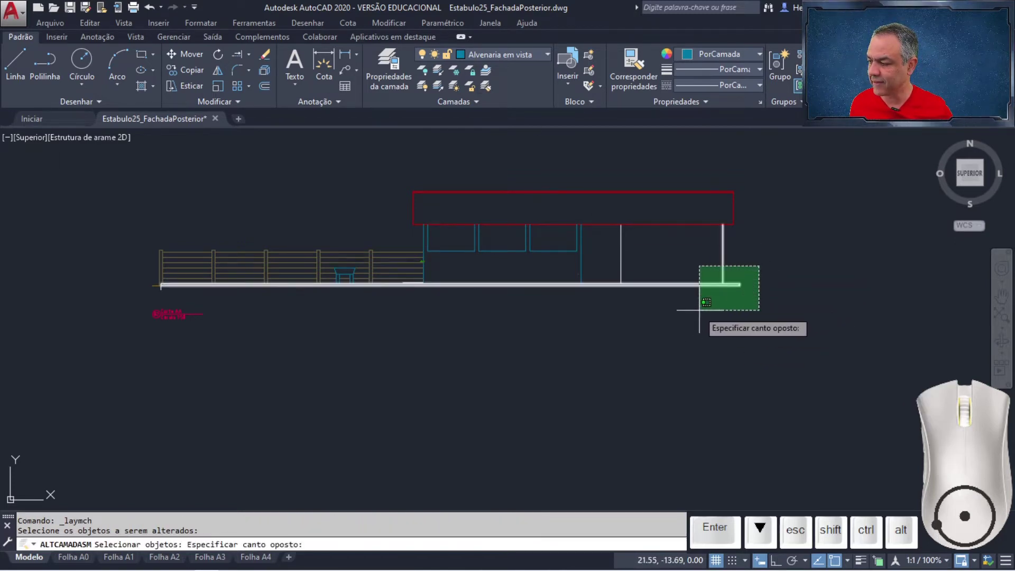
pyautogui.click(597, 326)
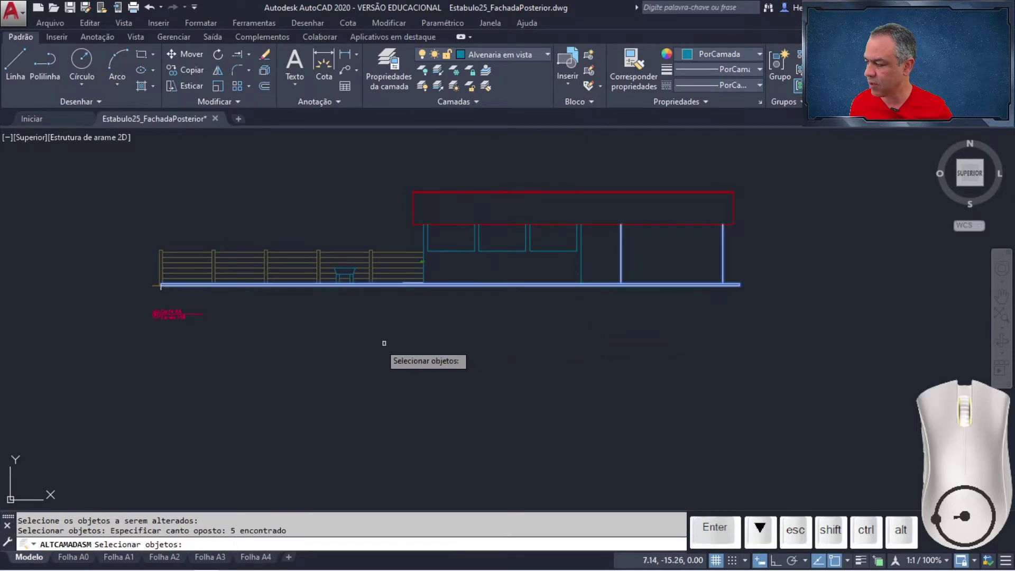
pyautogui.scroll(6, 574, 324)
pyautogui.click(651, 276)
pyautogui.scroll(-4, 651, 276)
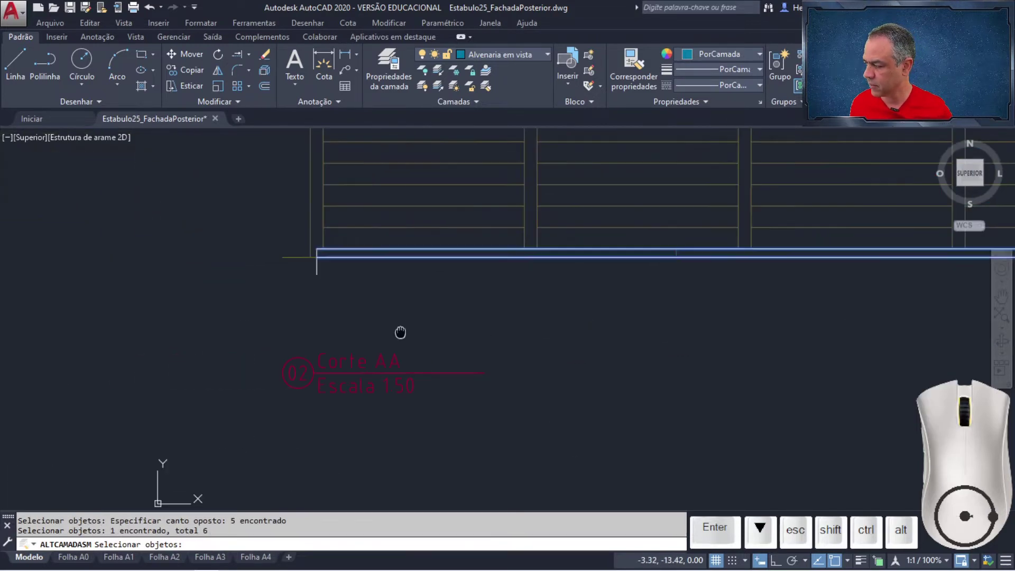
pyautogui.scroll(4, 407, 265)
pyautogui.click(408, 259)
pyautogui.press('Return')
pyautogui.scroll(-3, 613, 300)
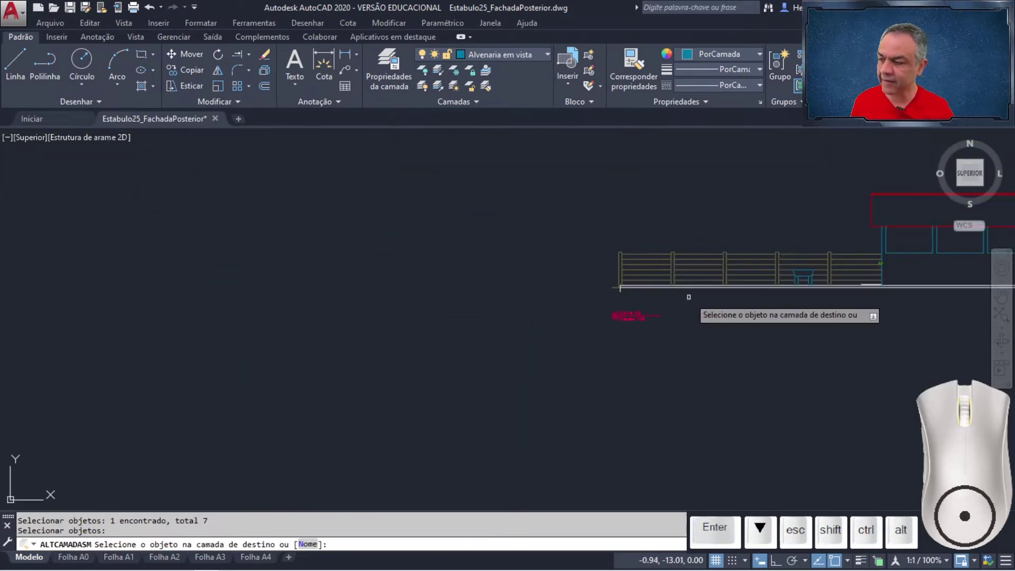
pyautogui.scroll(4, 596, 312)
pyautogui.scroll(4, 675, 290)
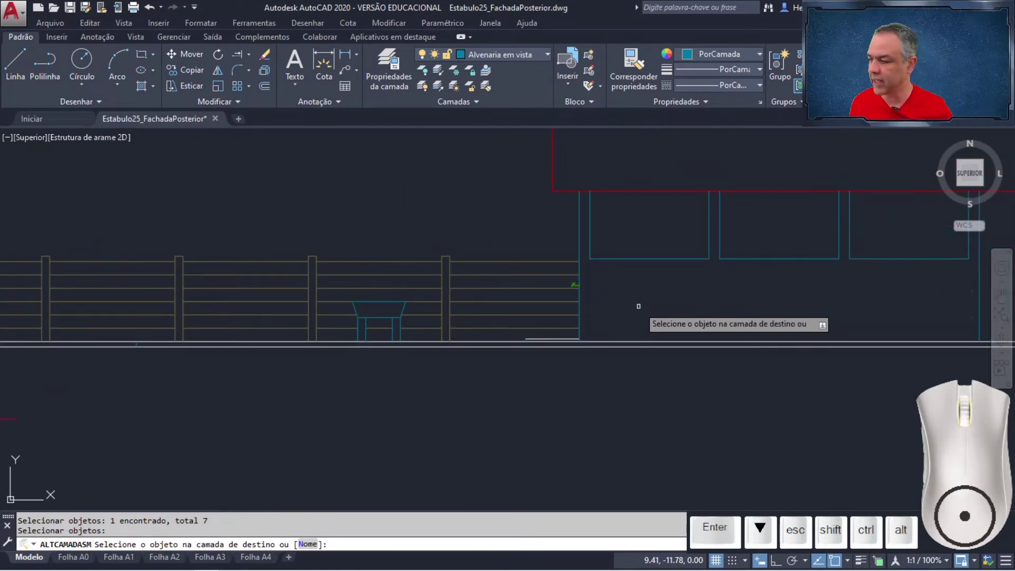
pyautogui.scroll(2, 638, 306)
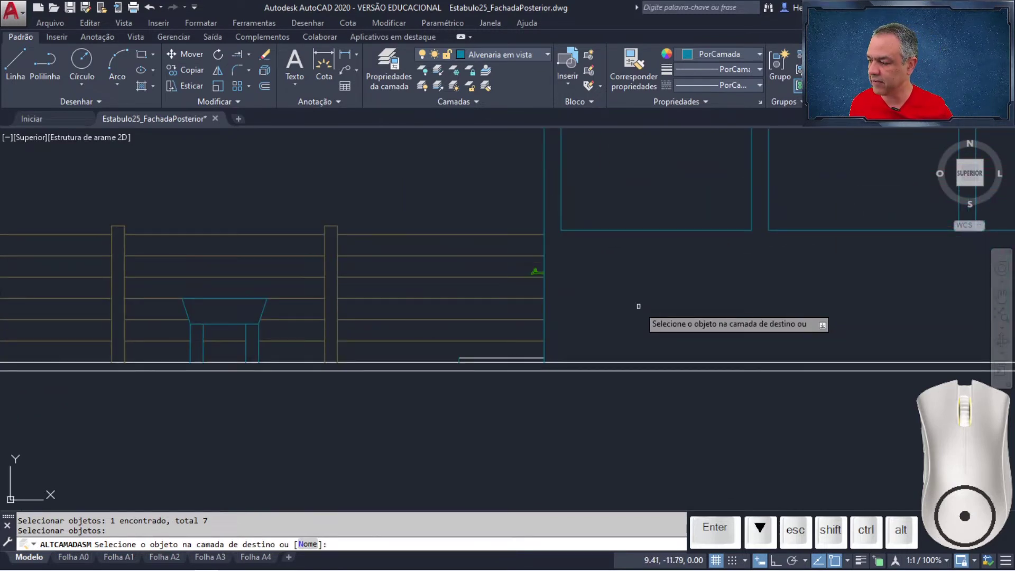
pyautogui.click(644, 230)
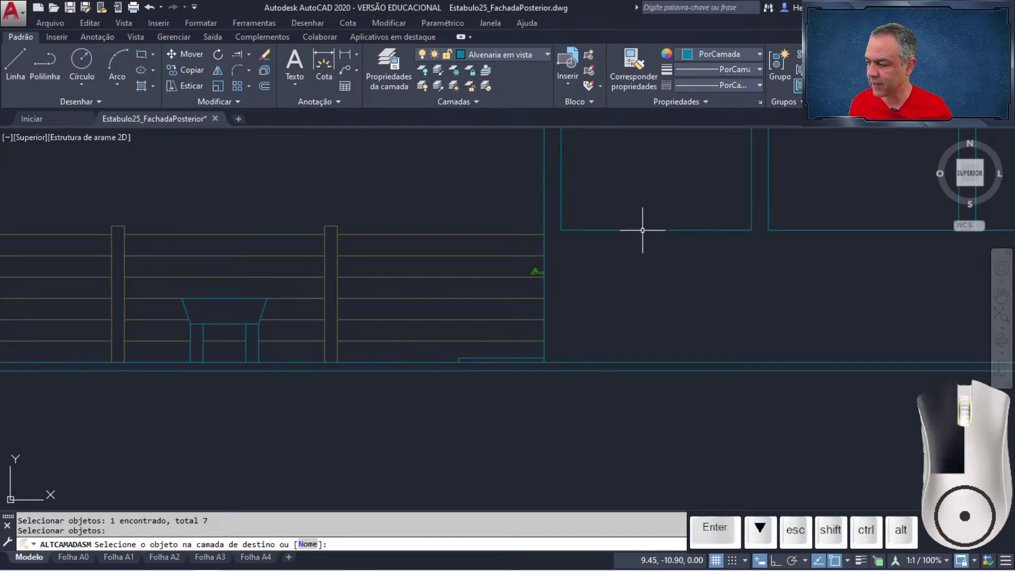
# Shorten the vertical line at the slab's left end so that it stops at the slab's lower line.
pyautogui.scroll(-3, 356, 389)
pyautogui.scroll(4, 516, 351)
pyautogui.scroll(4, 401, 296)
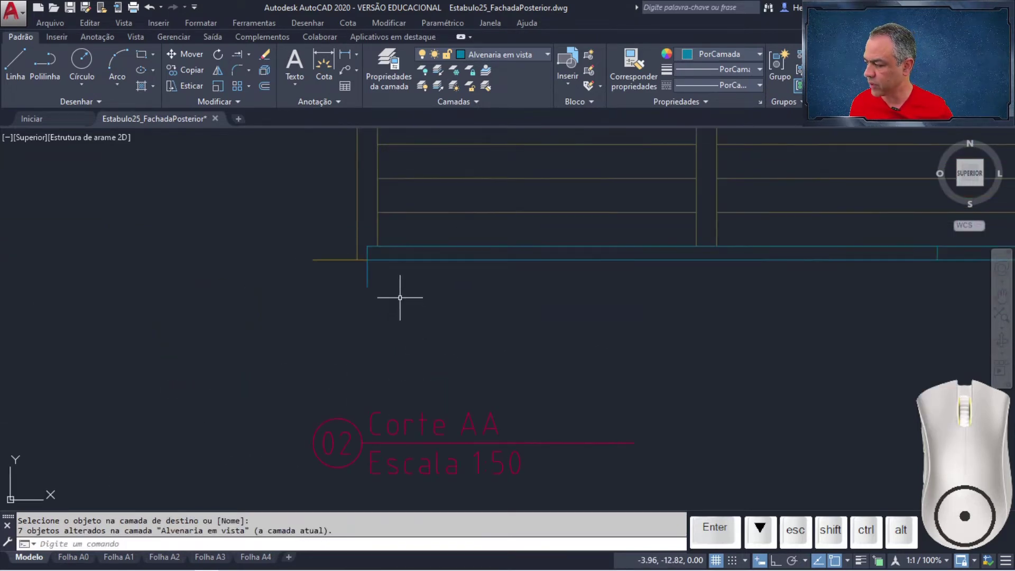
pyautogui.click(328, 351)
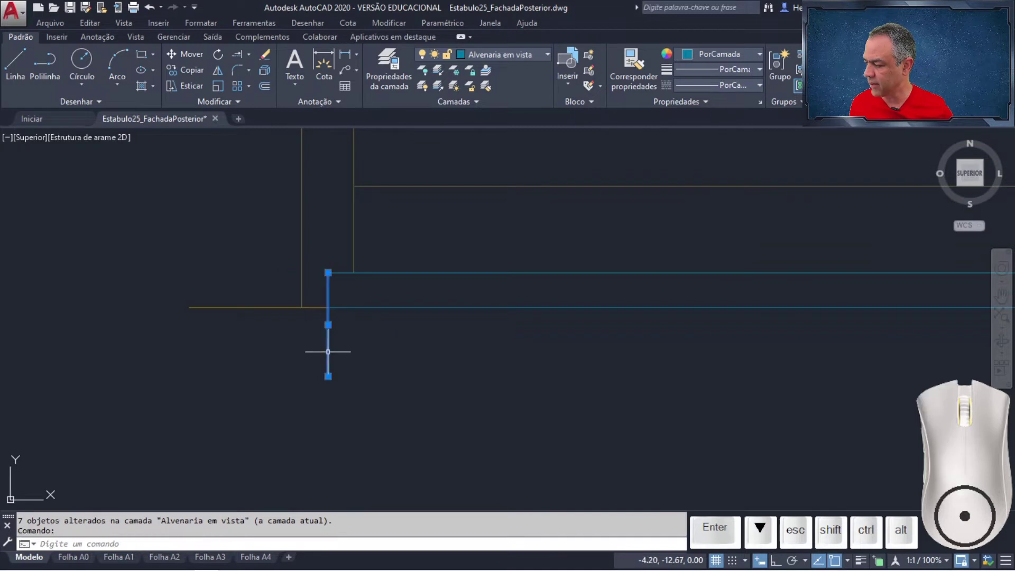
pyautogui.click(328, 375)
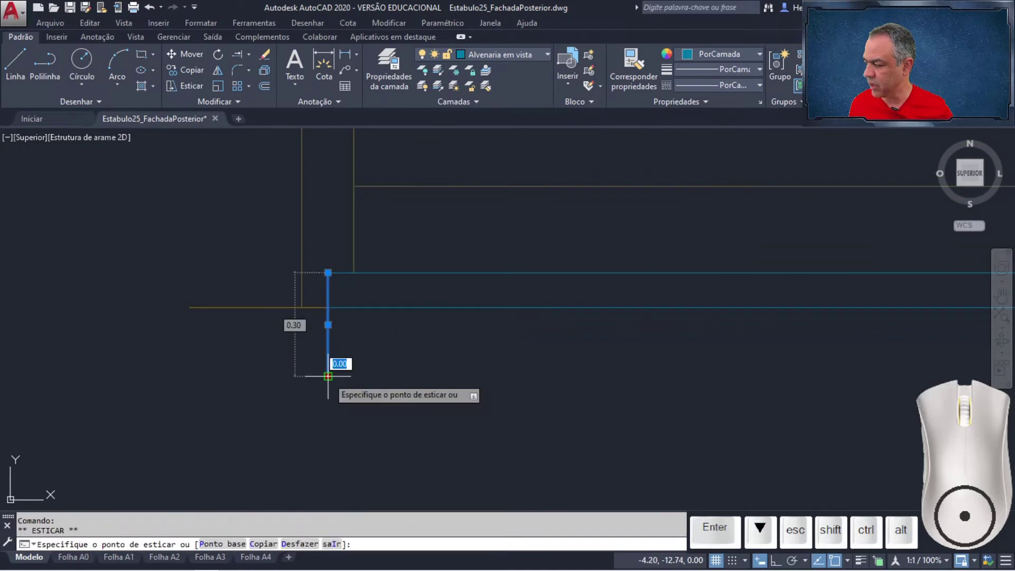
pyautogui.click(328, 309)
pyautogui.press('Escape')
# Draw vertical construction lines through both outer frame edges of the bathroom's exterior door in the floor plan's lower wall.
pyautogui.scroll(-4, 494, 367)
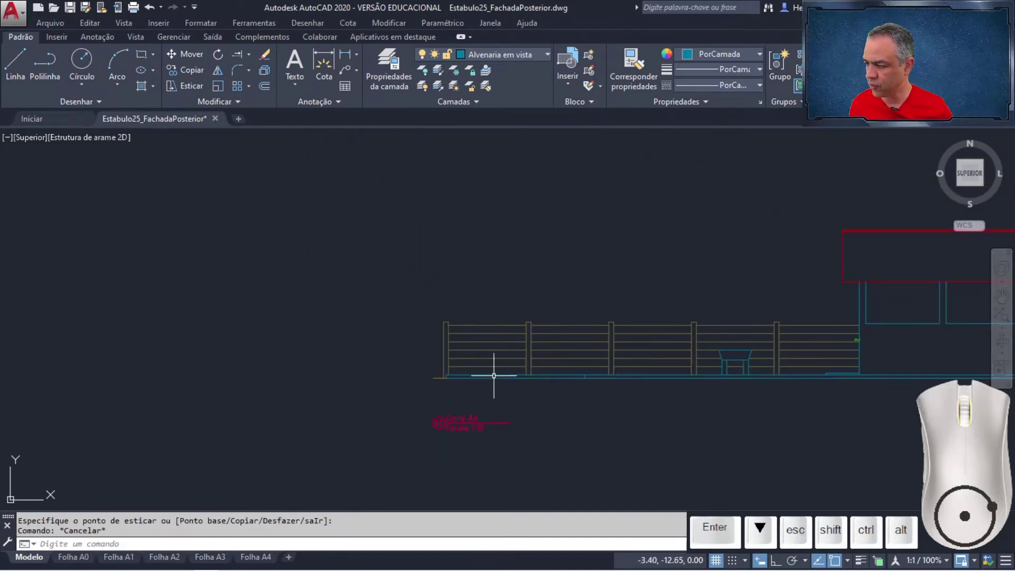
pyautogui.moveTo(835, 312); pyautogui.dragTo(252, 302, button='middle')
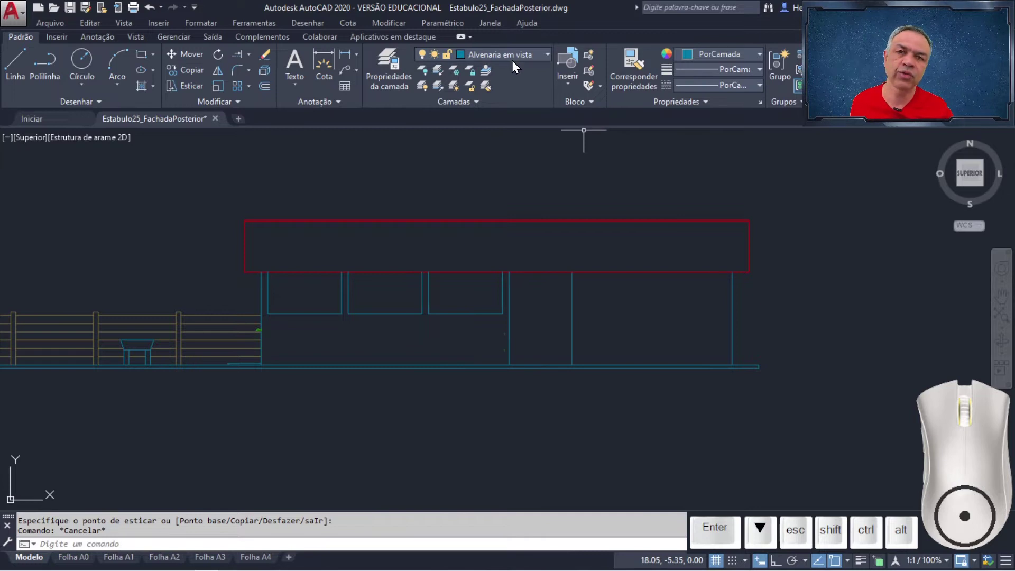
pyautogui.click(101, 101)
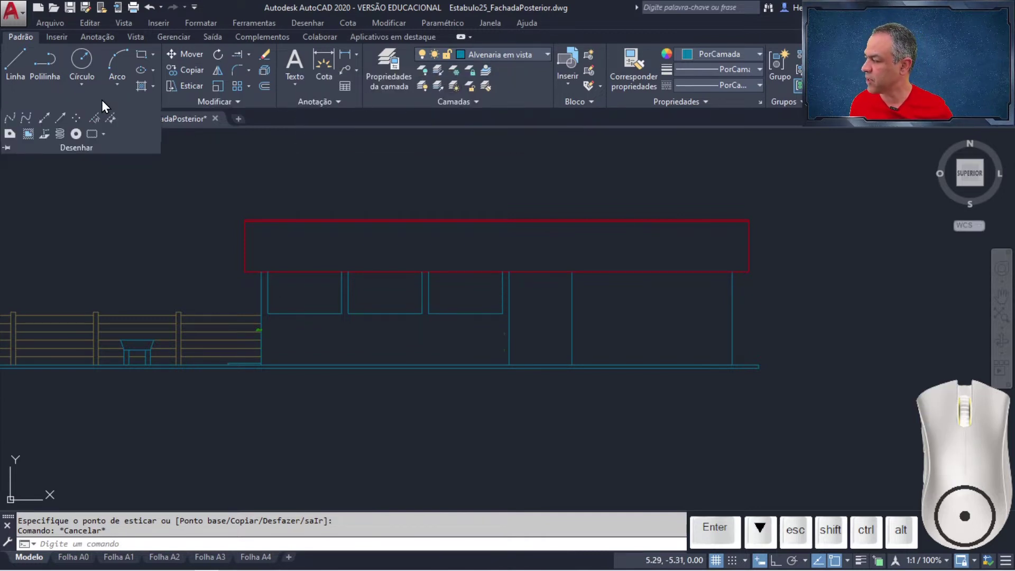
pyautogui.click(44, 120)
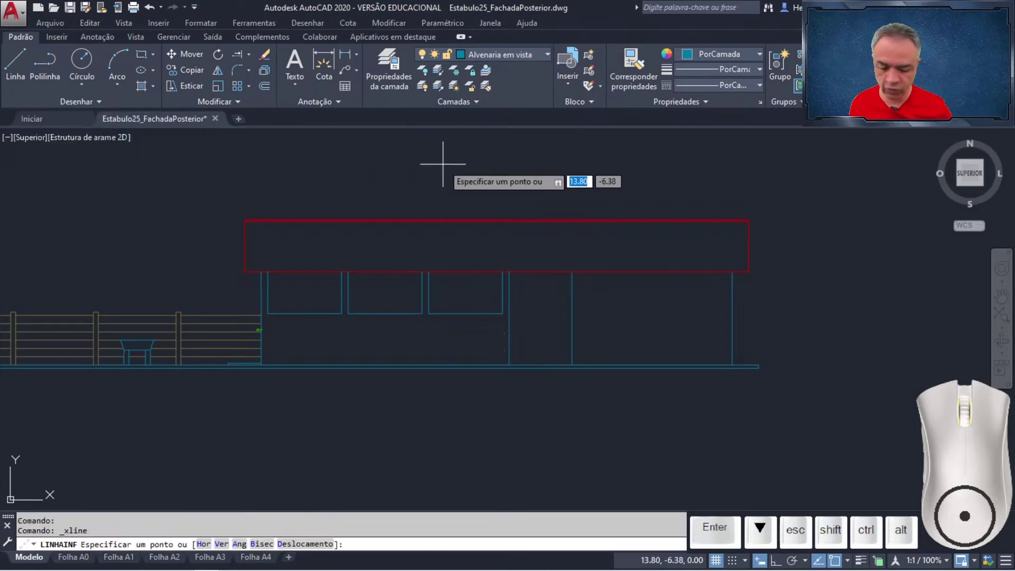
pyautogui.press('Down')
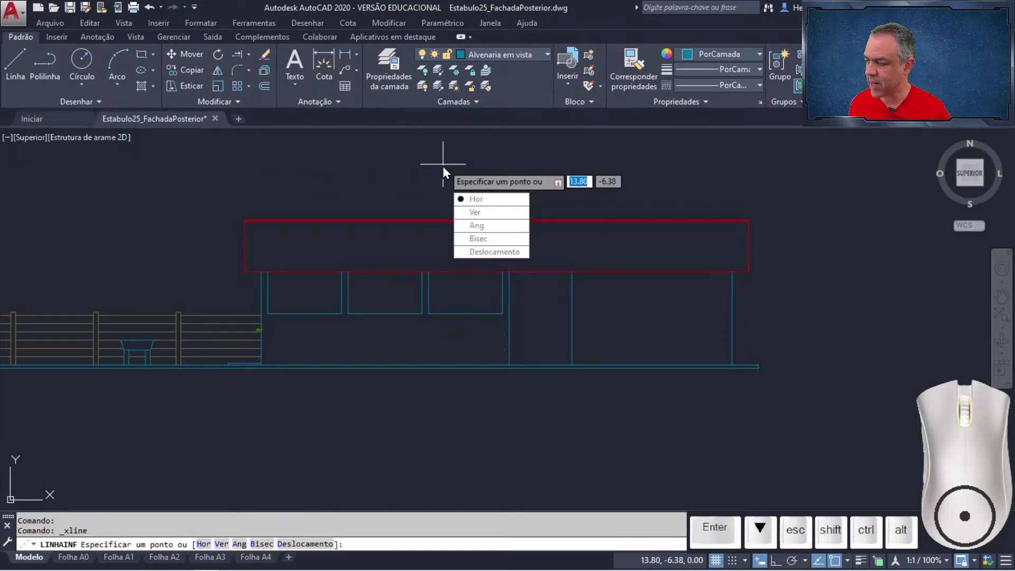
pyautogui.press('Down')
pyautogui.press('Return')
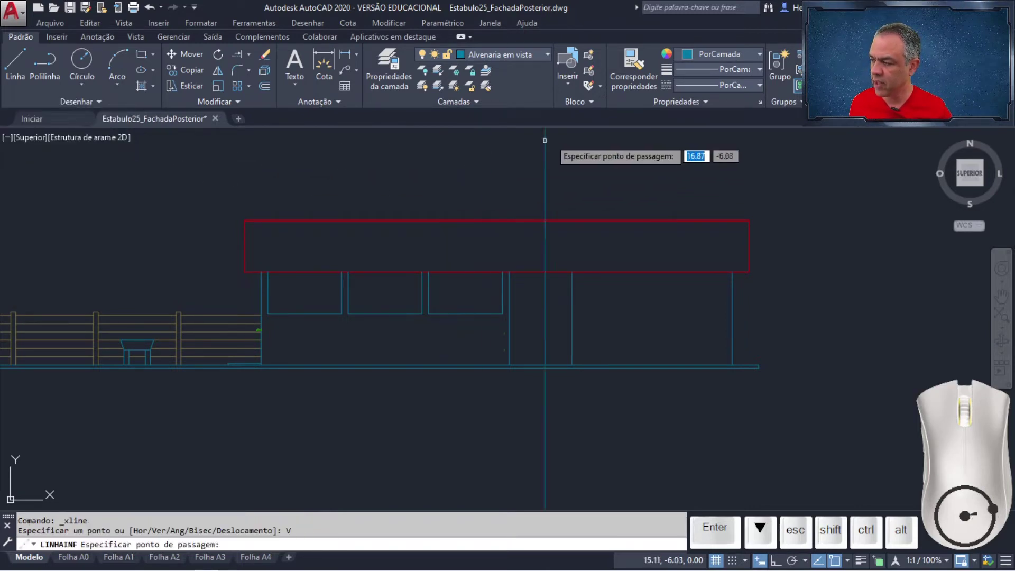
pyautogui.moveTo(632, 170); pyautogui.dragTo(564, 472, button='middle')
pyautogui.moveTo(627, 254); pyautogui.dragTo(579, 358, button='middle')
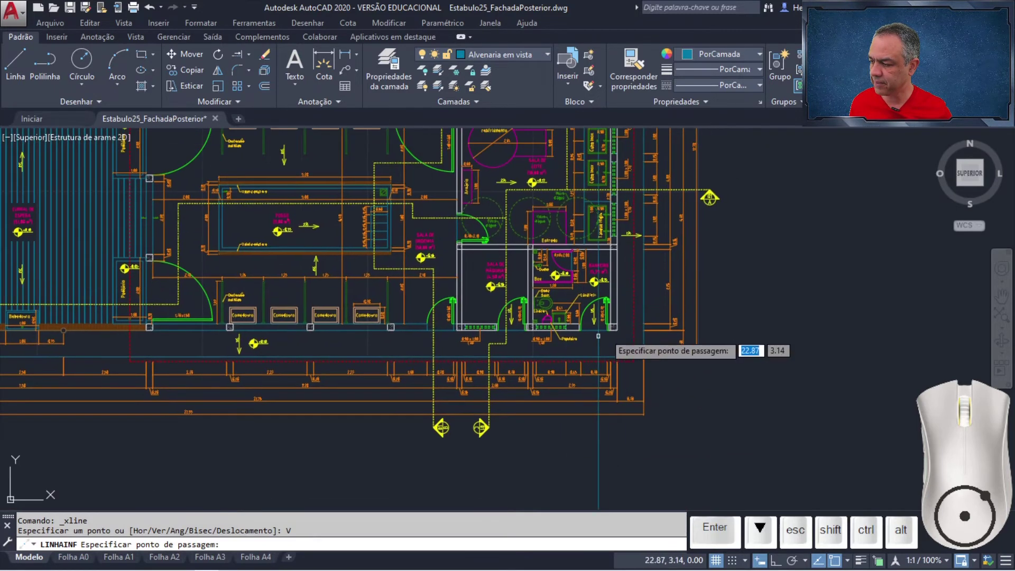
pyautogui.scroll(5, 598, 336)
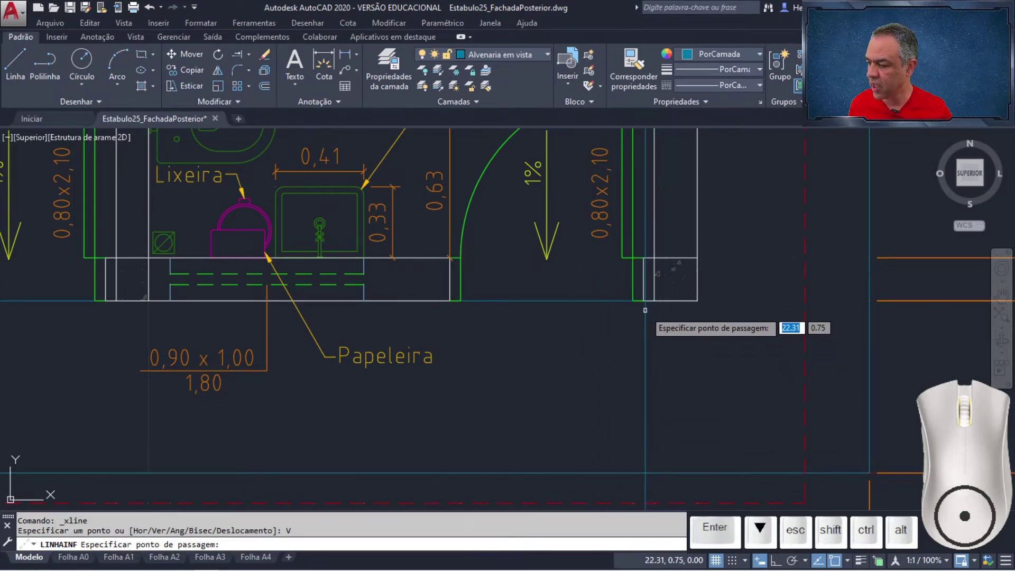
pyautogui.click(644, 300)
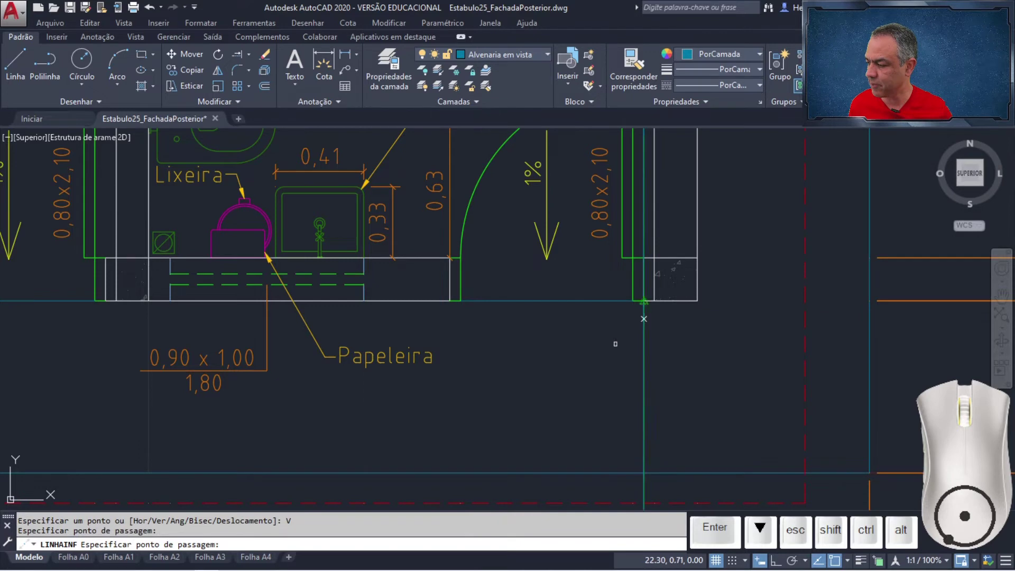
pyautogui.click(449, 300)
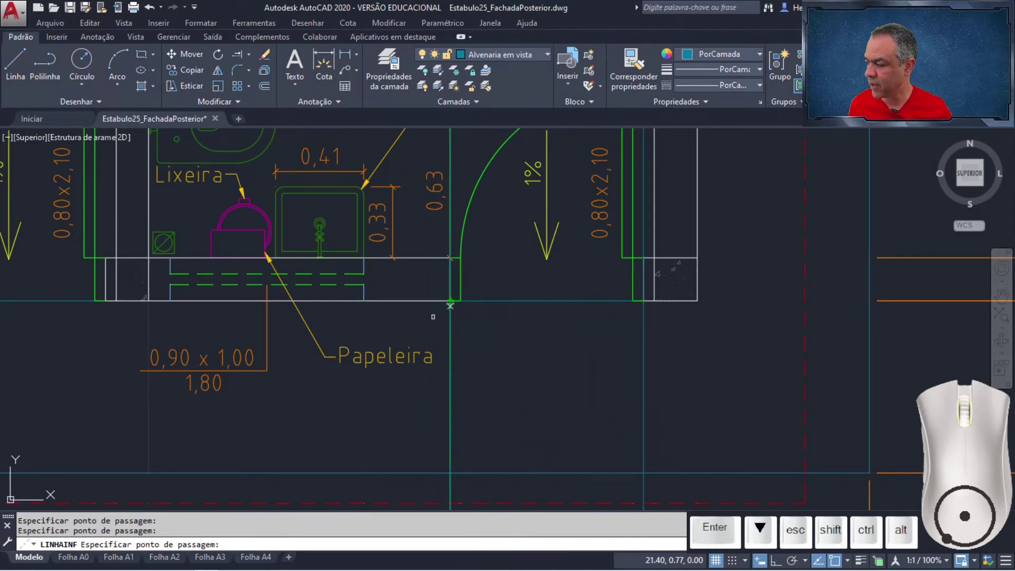
# Add vertical construction lines through the midpoints of the machine room's door opening and the 0,80x1,50 gate opening.
pyautogui.moveTo(282, 351); pyautogui.dragTo(811, 321, button='middle')
pyautogui.scroll(-2, 580, 353)
pyautogui.moveTo(580, 353); pyautogui.dragTo(684, 415, button='middle')
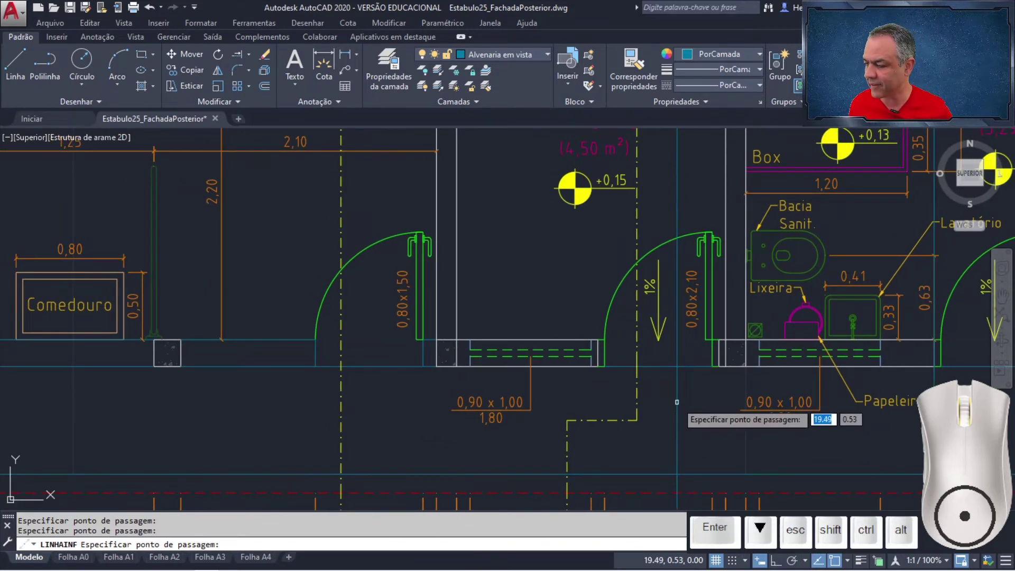
pyautogui.click(658, 366)
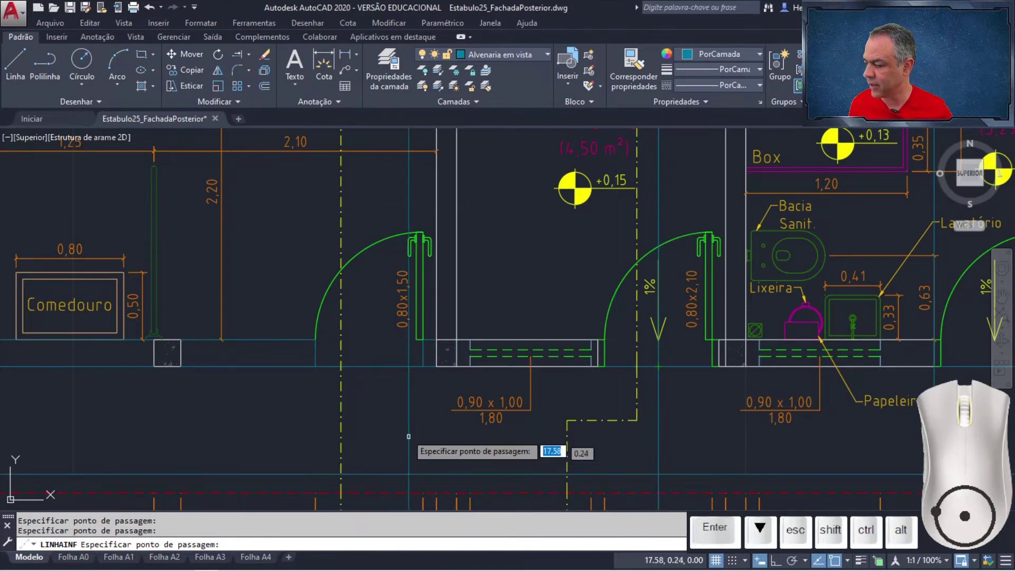
pyautogui.click(369, 367)
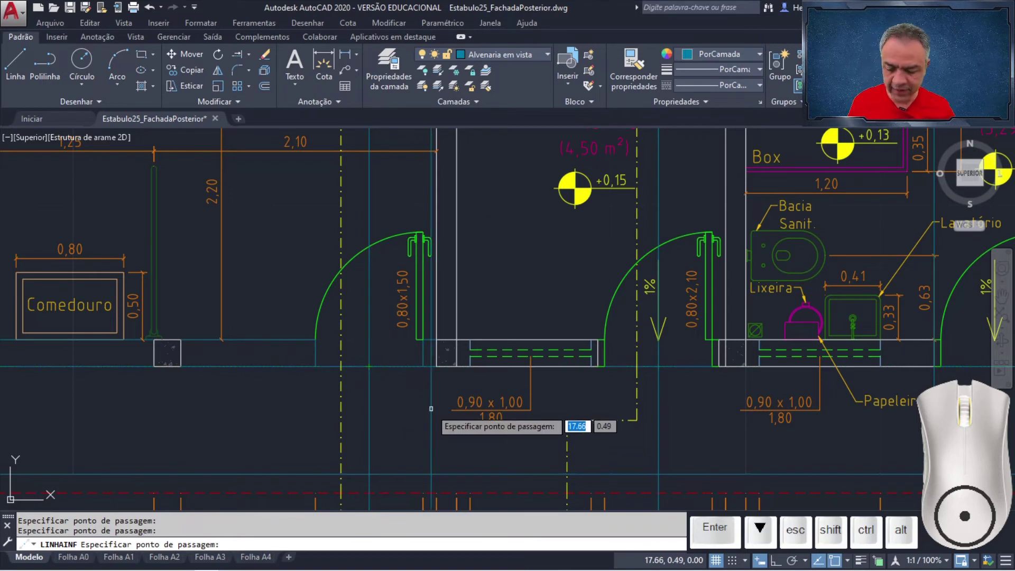
pyautogui.press('Return')
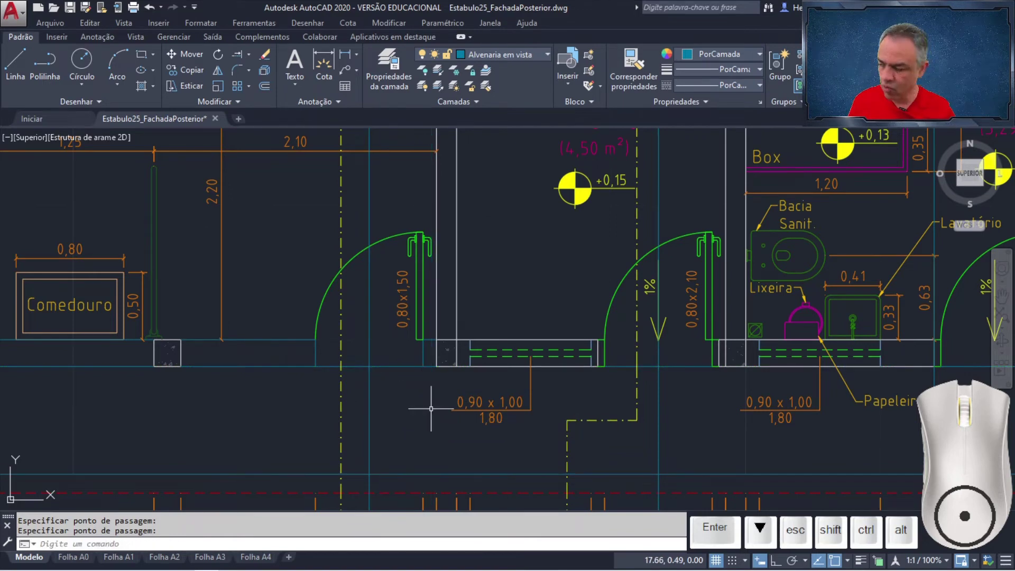
# Examine the threshold lines and frame edges of the gate and machine room door in the floor plan.
pyautogui.click(405, 365)
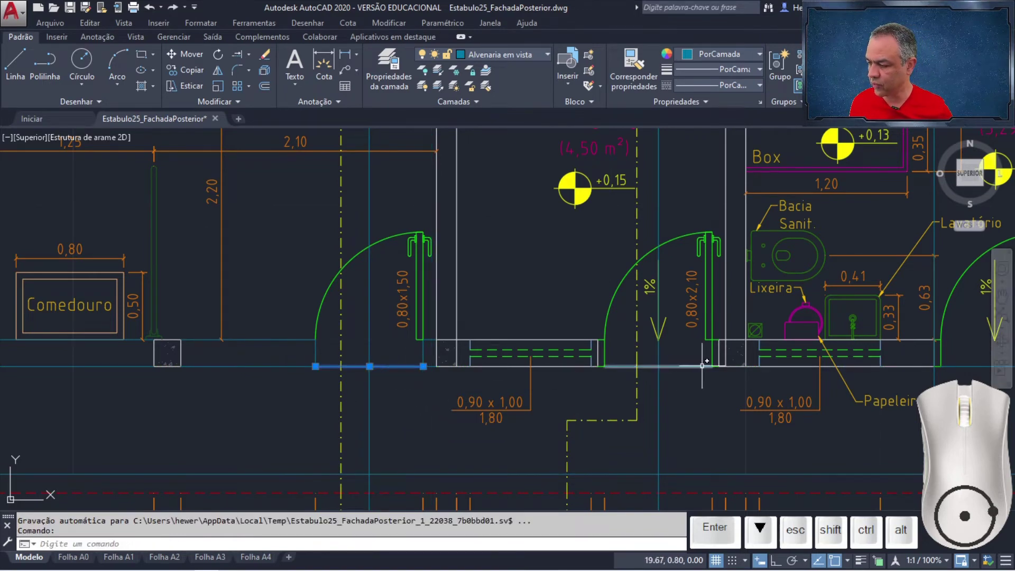
pyautogui.click(682, 366)
pyautogui.scroll(3, 681, 393)
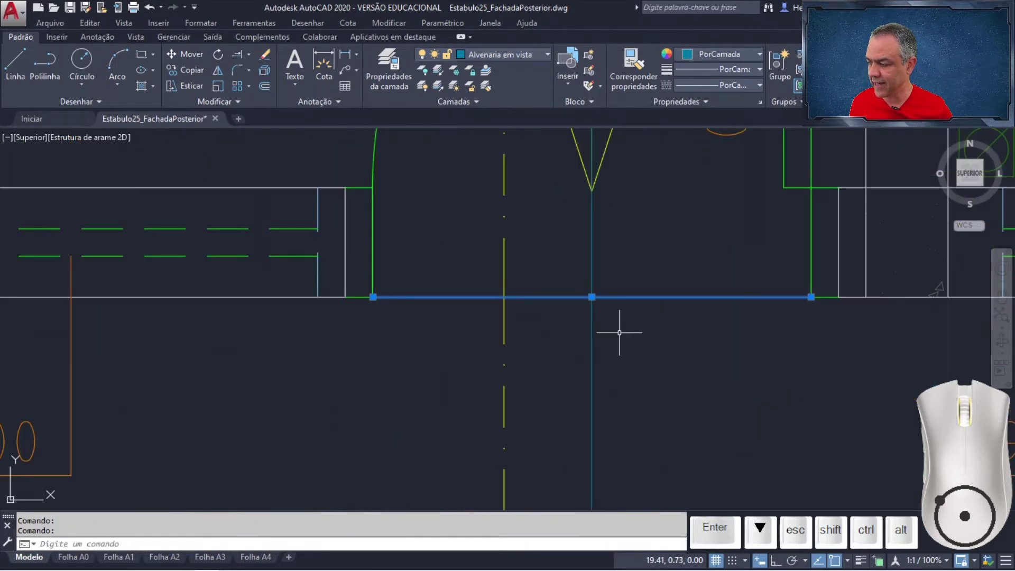
pyautogui.scroll(1, 596, 305)
pyautogui.moveTo(197, 339); pyautogui.dragTo(623, 306, button='middle')
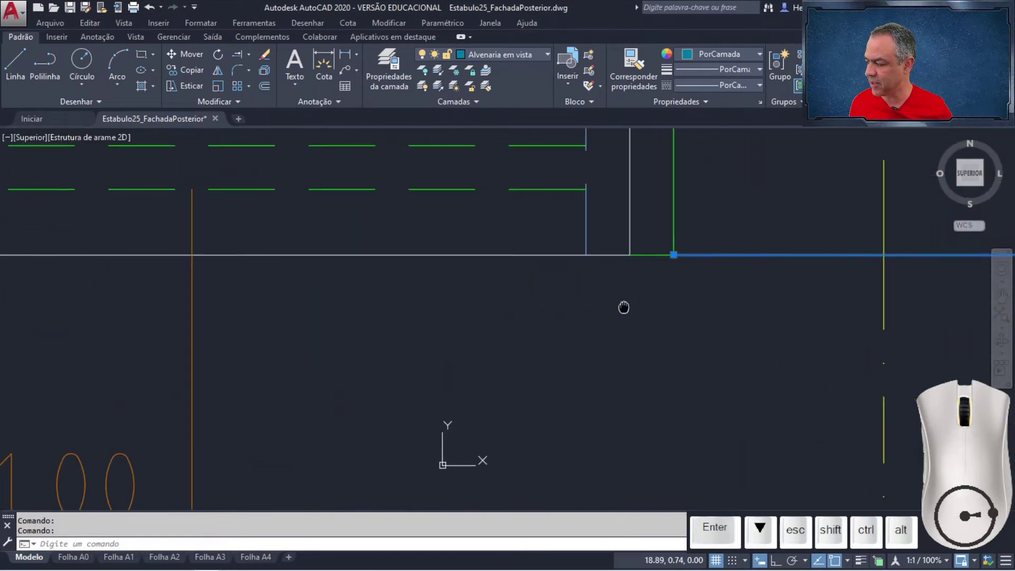
pyautogui.scroll(-2, 625, 312)
pyautogui.moveTo(477, 350); pyautogui.dragTo(600, 391, button='middle')
pyautogui.scroll(-2, 587, 393)
pyautogui.moveTo(348, 397); pyautogui.dragTo(615, 372, button='middle')
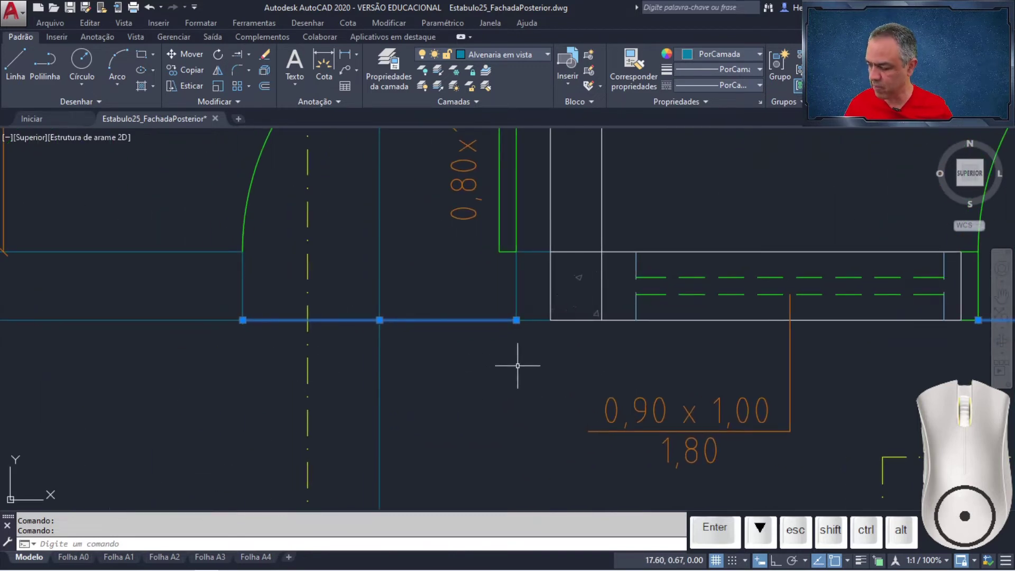
pyautogui.press('Escape')
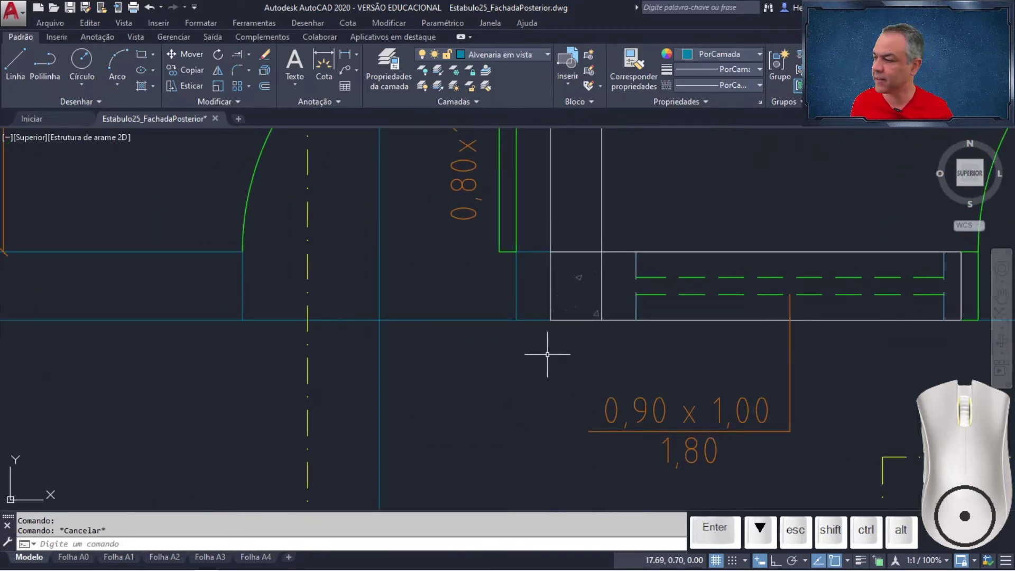
# Make Esquadrias the current layer and draw vertical construction lines through both inner frame edges of the bathroom's exterior door.
pyautogui.click(534, 58)
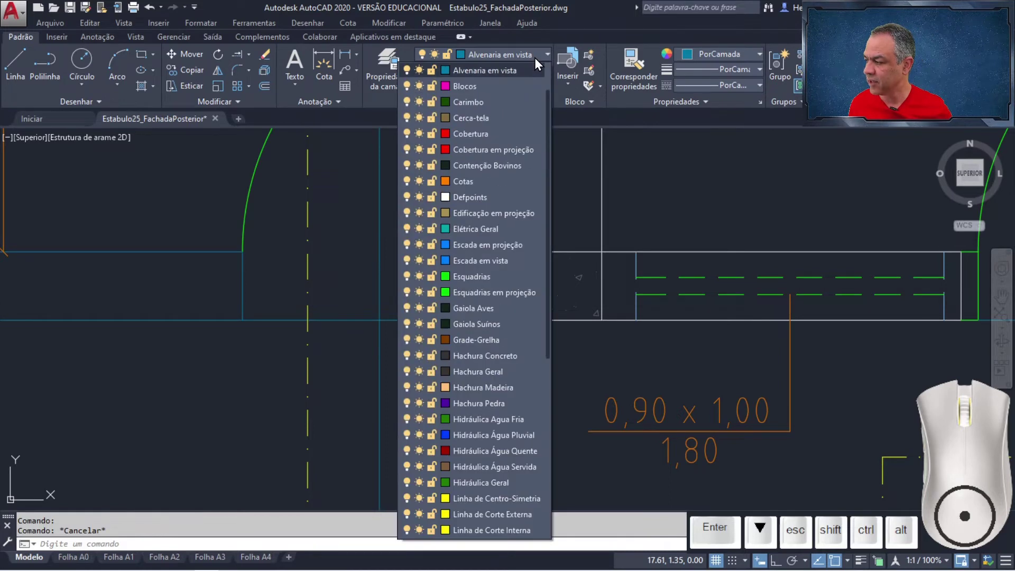
pyautogui.click(497, 277)
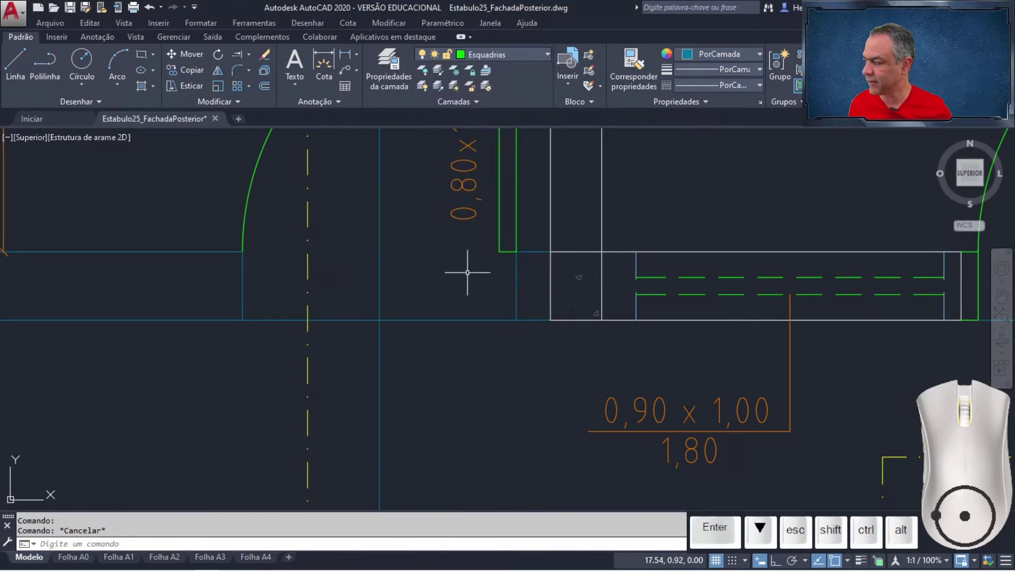
pyautogui.click(92, 102)
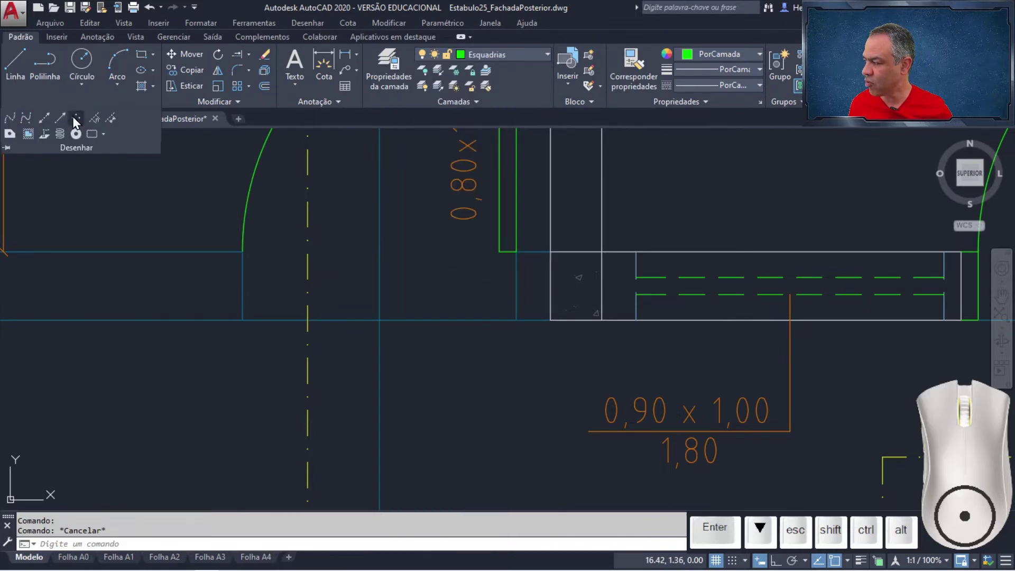
pyautogui.click(44, 124)
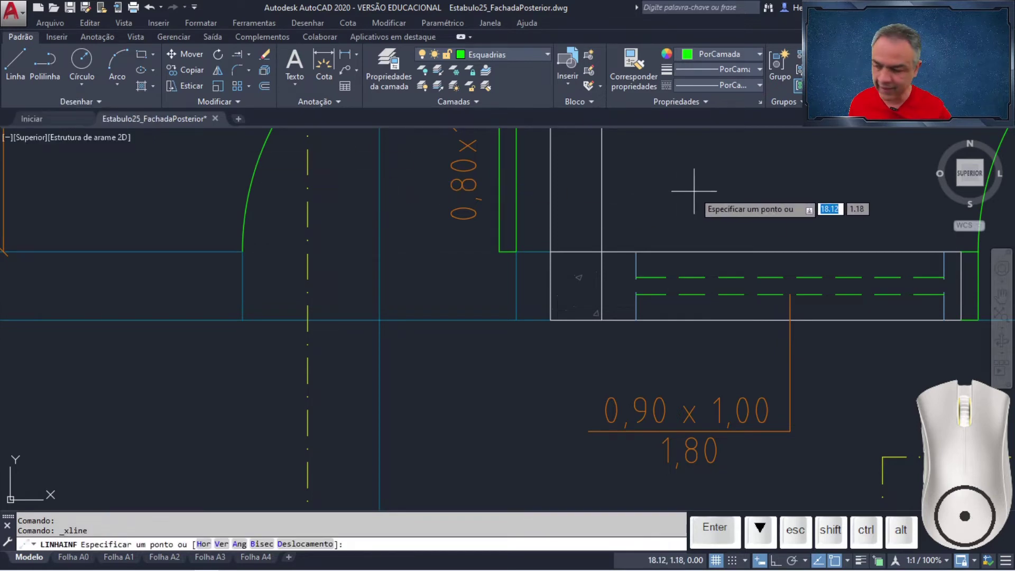
pyautogui.press('Down')
pyautogui.press('Down')
pyautogui.press('Return')
pyautogui.scroll(-2, 728, 206)
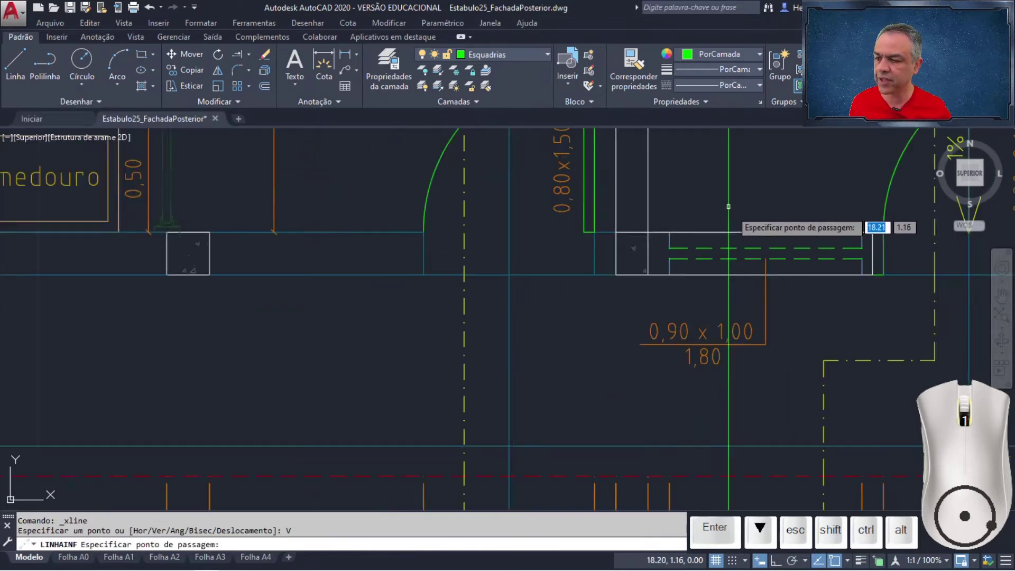
pyautogui.scroll(-4, 728, 206)
pyautogui.scroll(5, 493, 301)
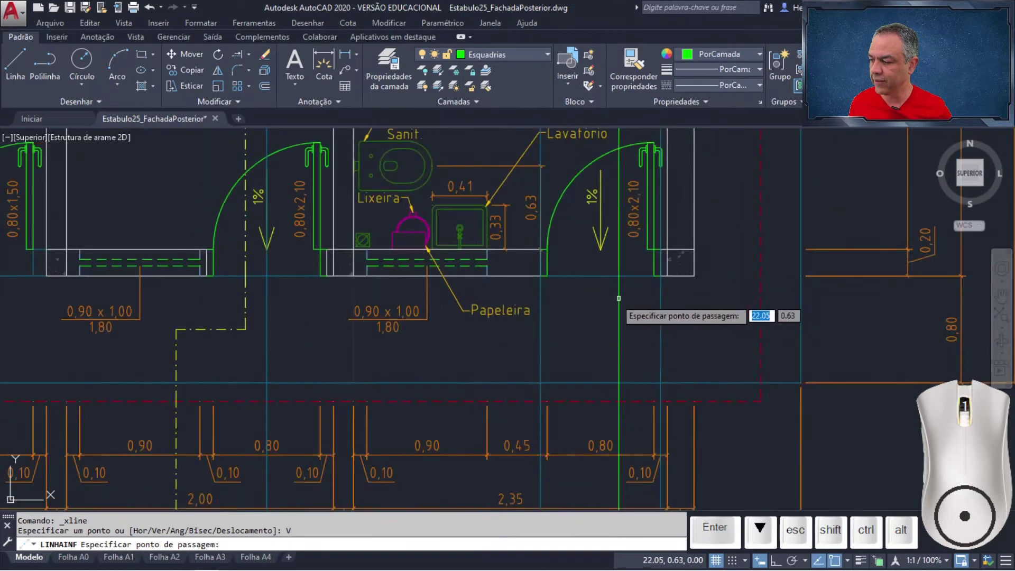
pyautogui.scroll(3, 618, 298)
pyautogui.scroll(-1, 541, 317)
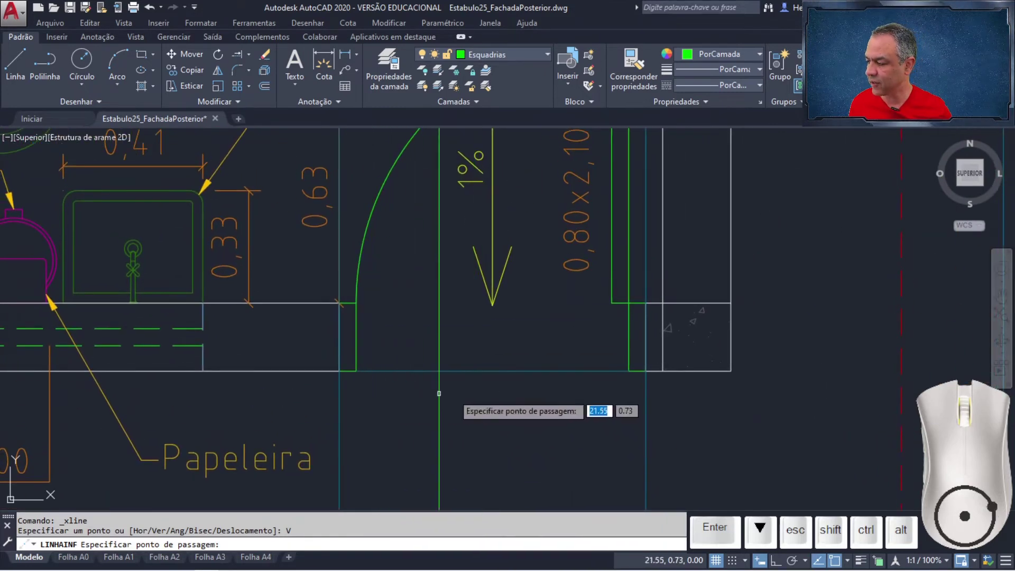
pyautogui.click(628, 370)
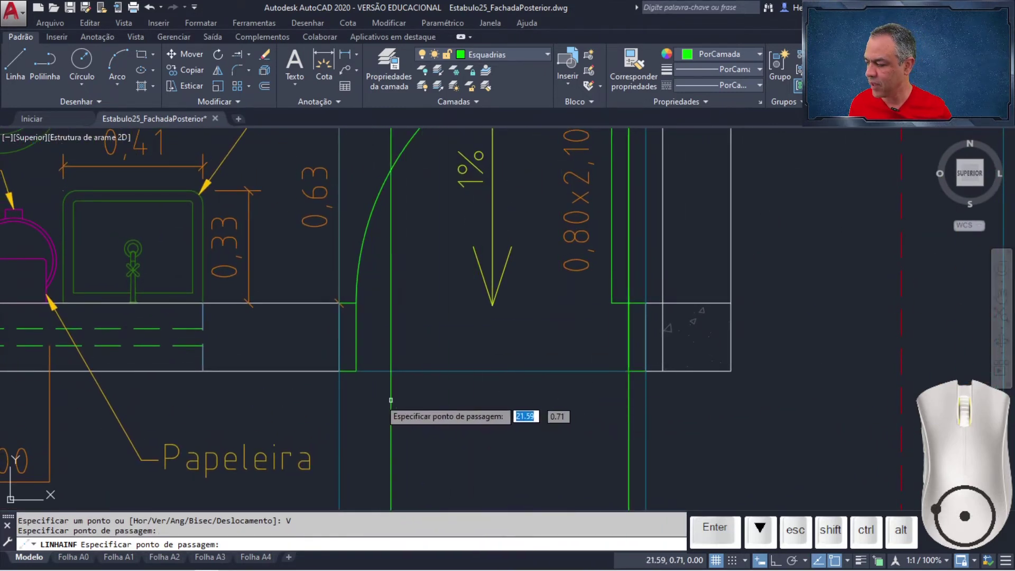
pyautogui.click(356, 371)
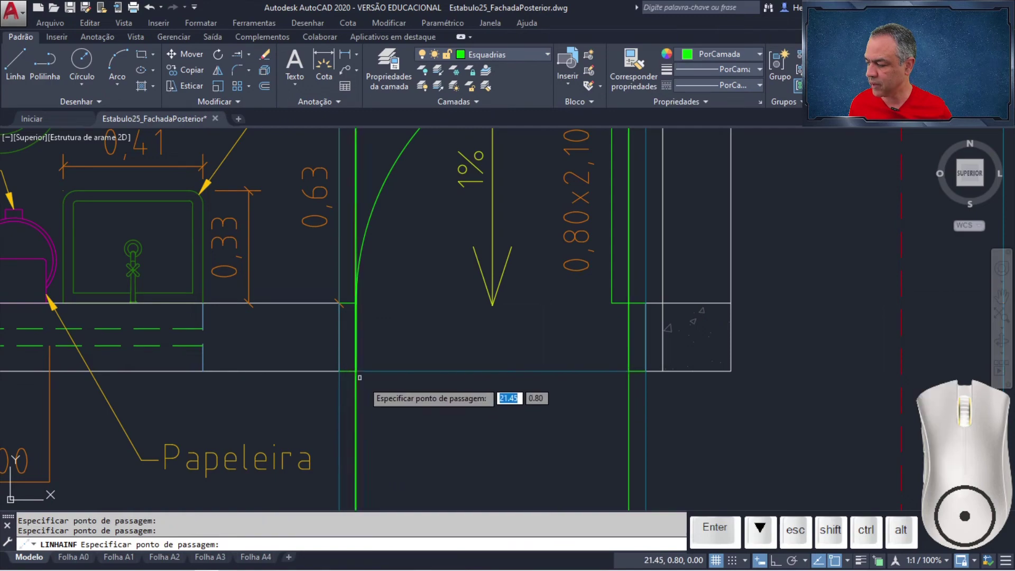
pyautogui.press('Return')
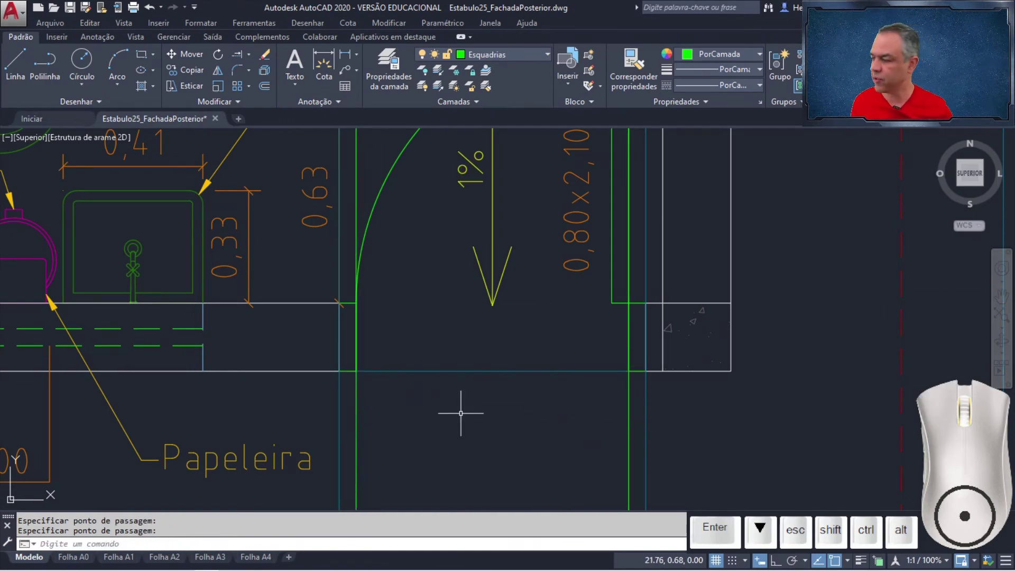
# Compare the projected door lines on the rear facade with the door positions in the floor plan.
pyautogui.scroll(-3, 461, 413)
pyautogui.scroll(6, 476, 380)
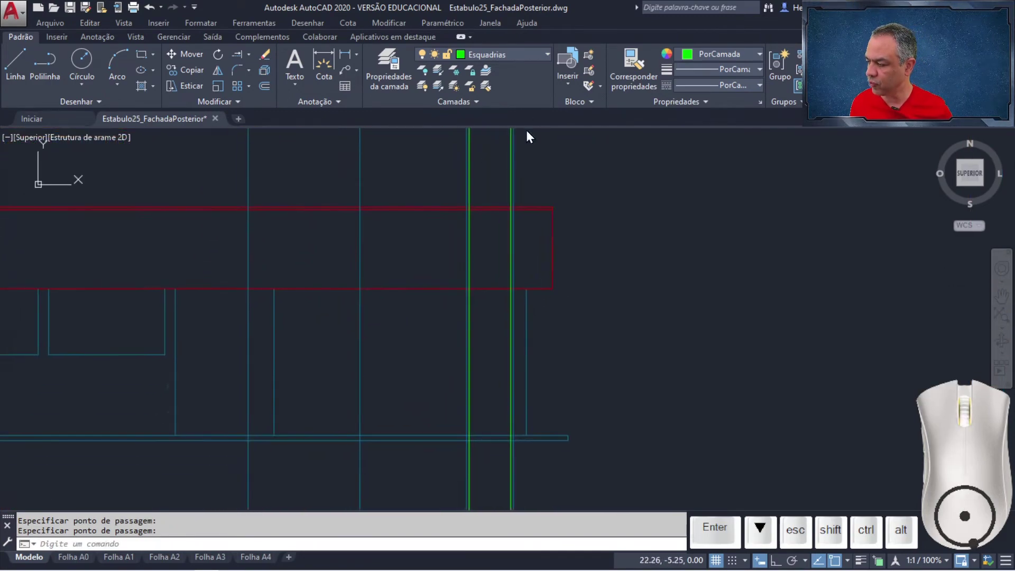
pyautogui.moveTo(544, 364)
pyautogui.mouseDown(button='middle')
pyautogui.moveTo(565, 246)
pyautogui.moveTo(512, 256)
pyautogui.moveTo(493, 358)
pyautogui.mouseUp(button='middle')
pyautogui.scroll(2, 495, 271)
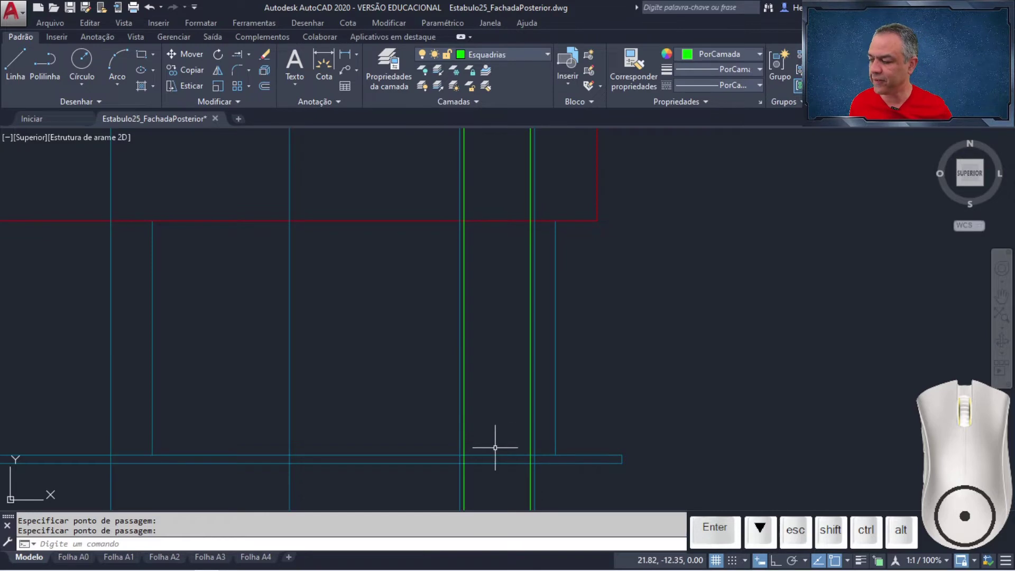
pyautogui.scroll(-4, 494, 341)
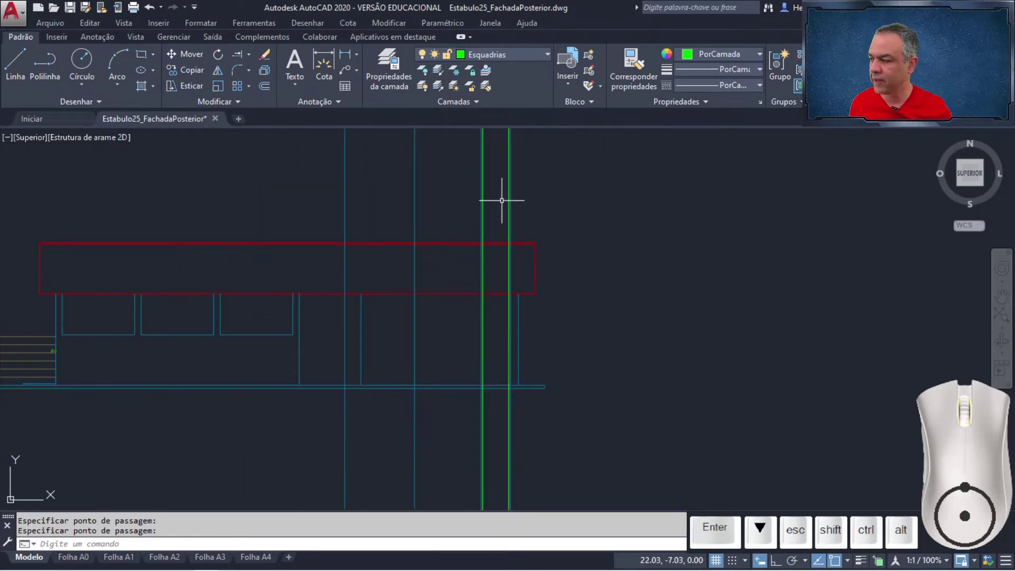
pyautogui.scroll(2, 468, 285)
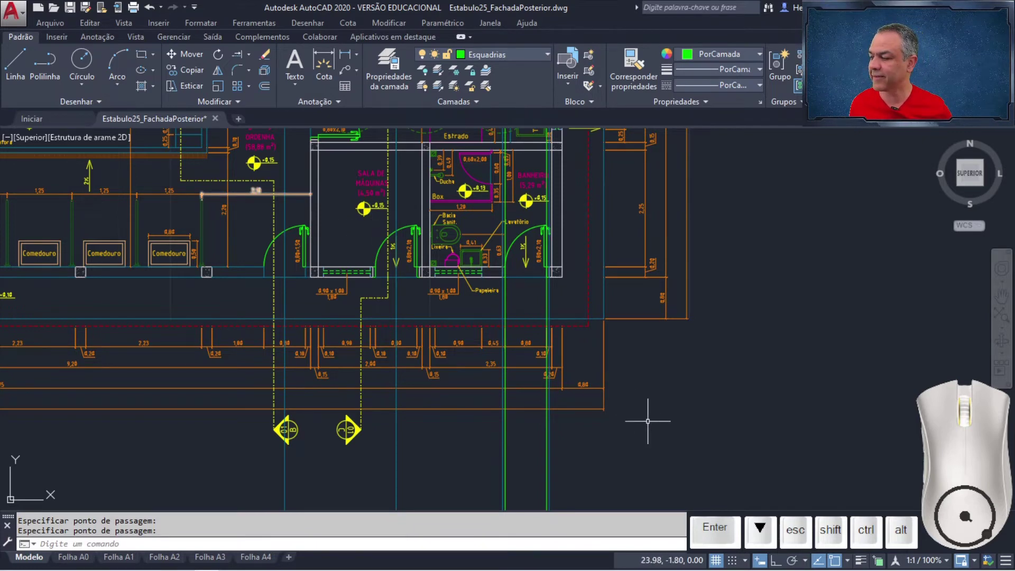
# Offset the bottom line of the rear facade's base 0.15 upward to mark the floor level at the bathroom door.
pyautogui.moveTo(659, 431); pyautogui.dragTo(609, 166, button='middle')
pyautogui.moveTo(529, 431)
pyautogui.mouseDown(button='middle')
pyautogui.moveTo(557, 389)
pyautogui.moveTo(636, 159)
pyautogui.mouseUp(button='middle')
pyautogui.moveTo(641, 354)
pyautogui.mouseDown(button='middle')
pyautogui.moveTo(593, 290)
pyautogui.moveTo(541, 326)
pyautogui.moveTo(509, 395)
pyautogui.mouseUp(button='middle')
pyautogui.scroll(4, 581, 282)
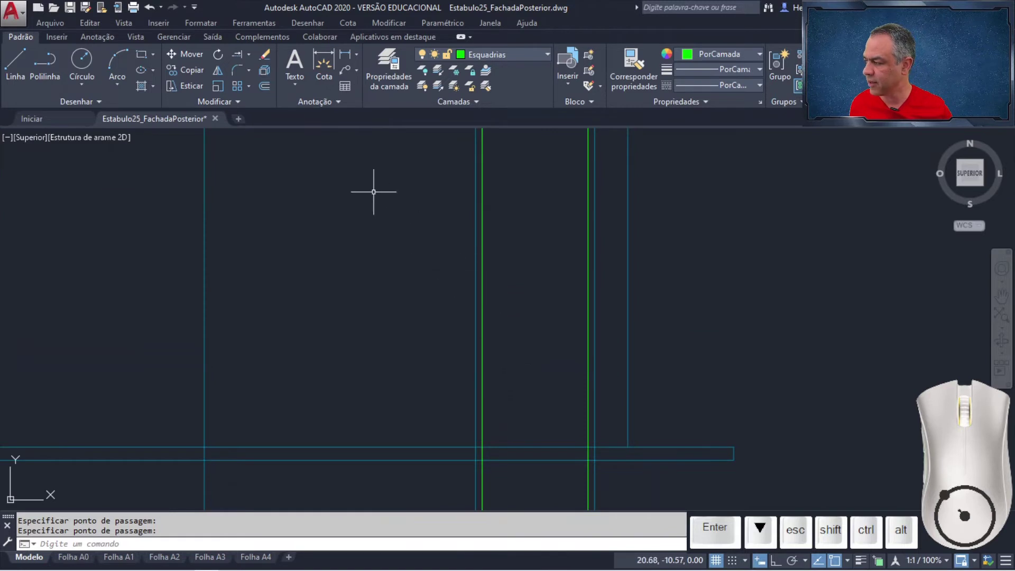
pyautogui.click(264, 87)
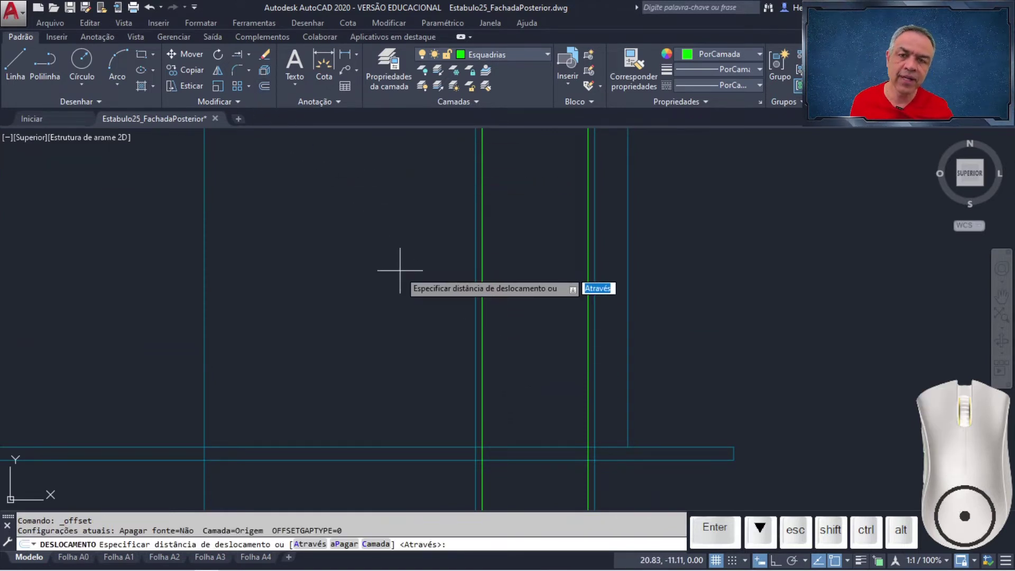
pyautogui.write('0.15')
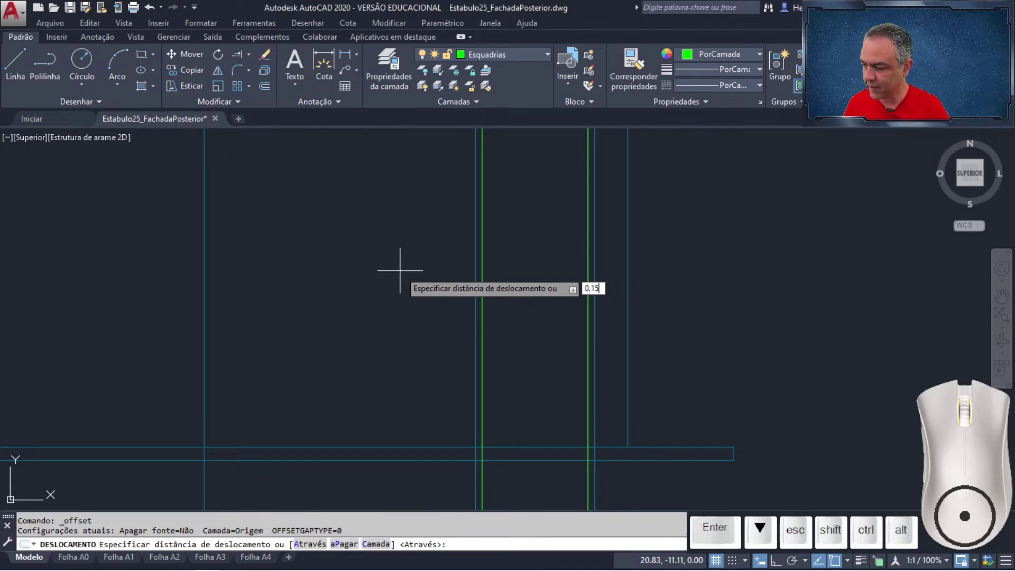
pyautogui.press('Return')
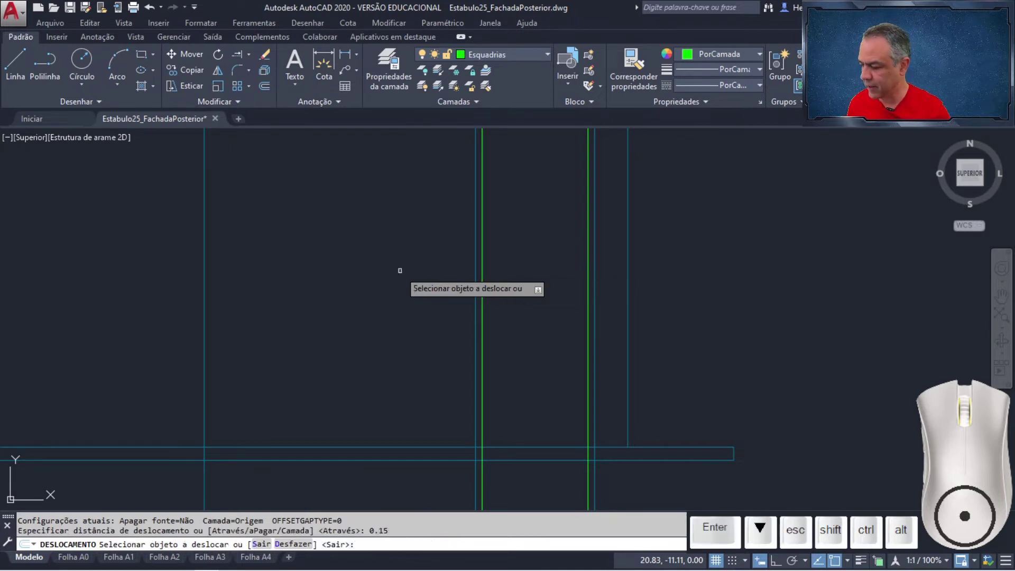
pyautogui.click(537, 458)
pyautogui.click(526, 332)
pyautogui.press('Return')
# Offset the new floor-level line 2.1 upward to mark the bathroom door's head height.
pyautogui.press('Return')
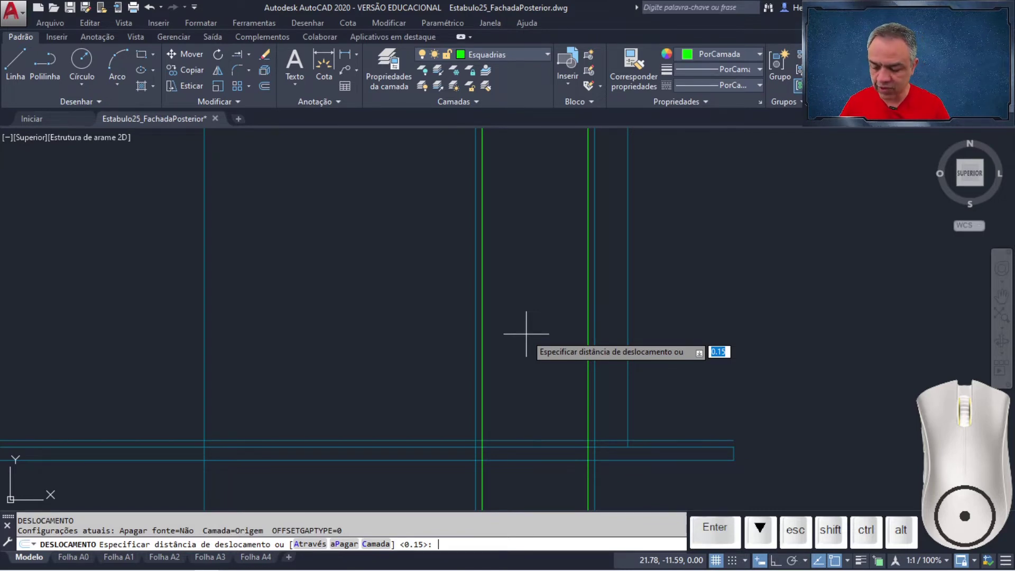
pyautogui.press('Return')
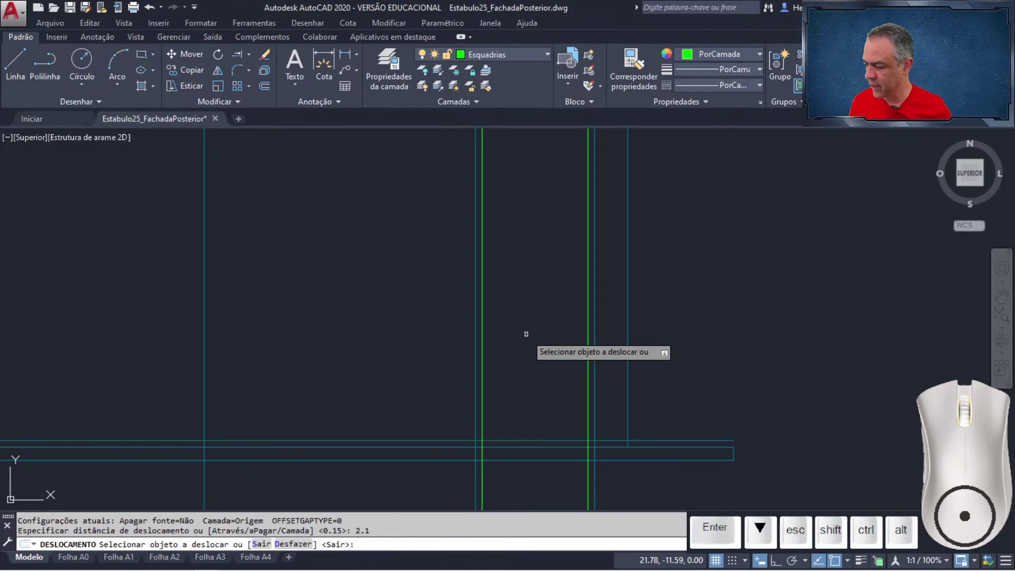
pyautogui.click(525, 439)
pyautogui.click(498, 288)
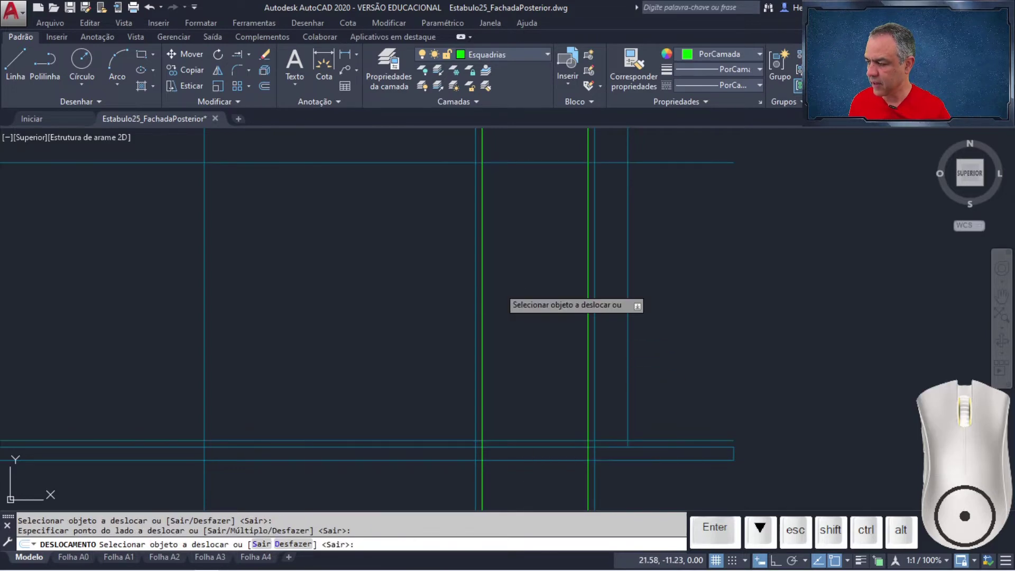
pyautogui.press('Return')
# Offset the floor-level line 0.025 downward to form the lower threshold line of the bathroom door.
pyautogui.press('Return')
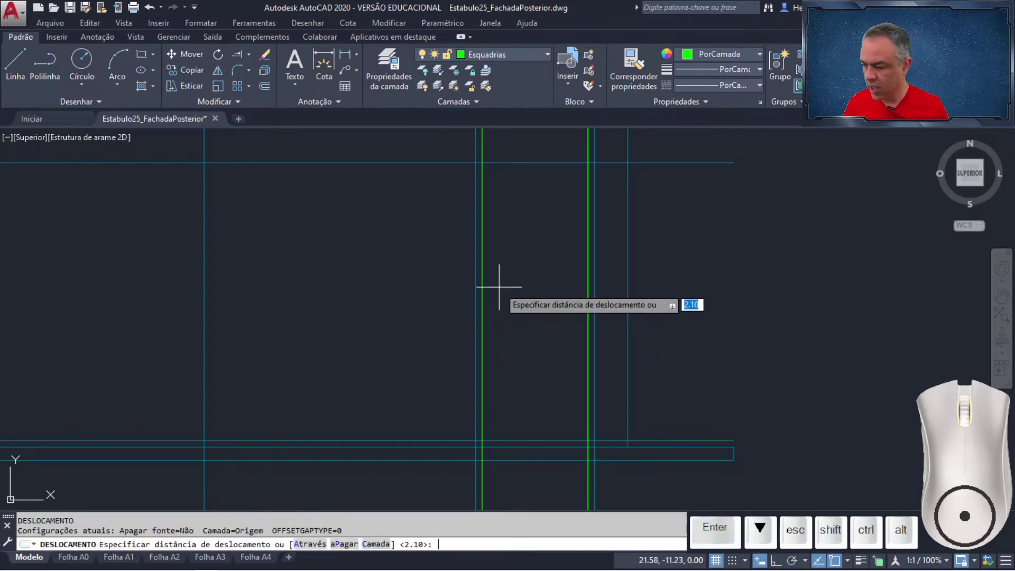
pyautogui.scroll(6, 535, 457)
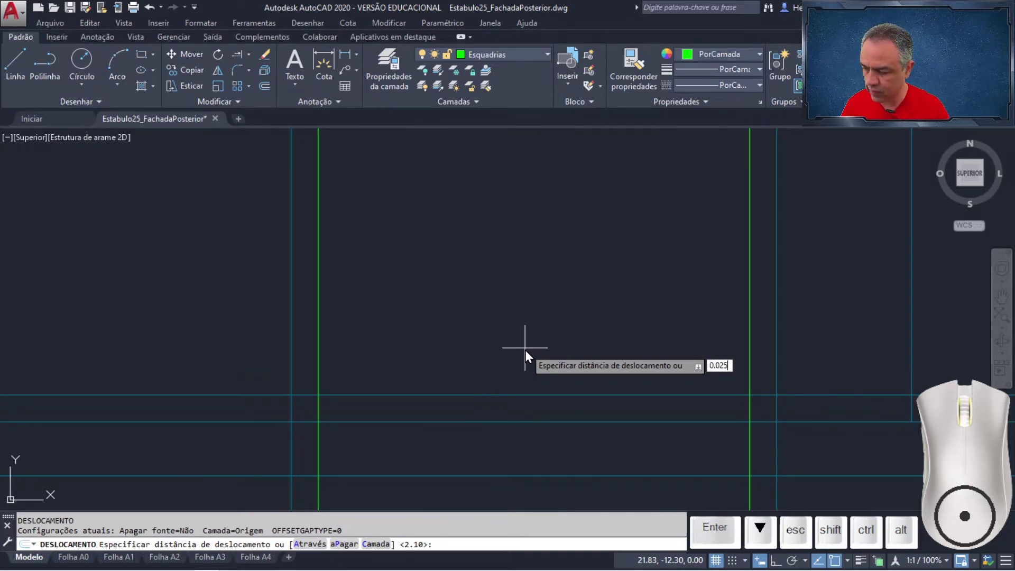
pyautogui.press('Return')
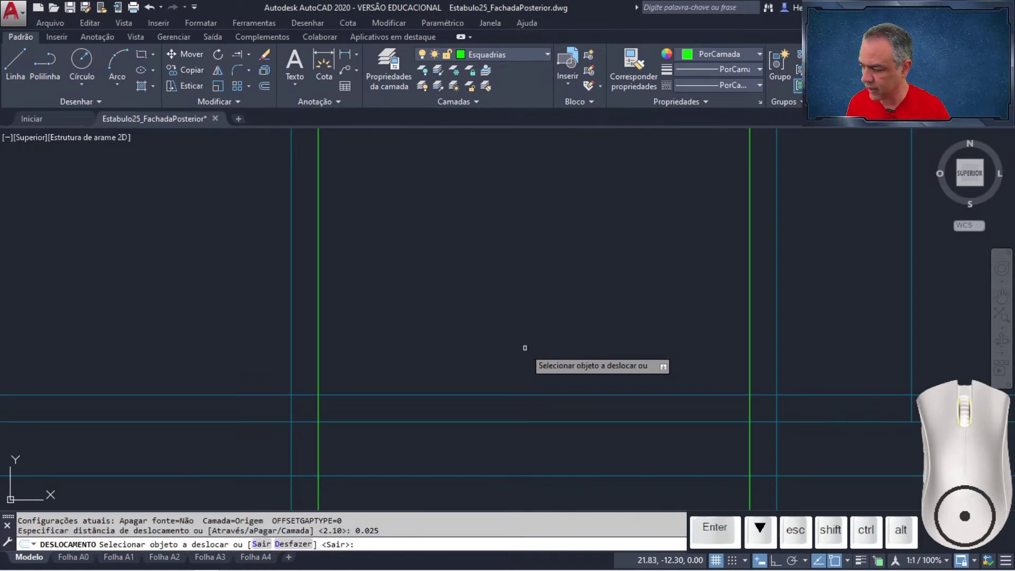
pyautogui.click(532, 394)
pyautogui.click(532, 411)
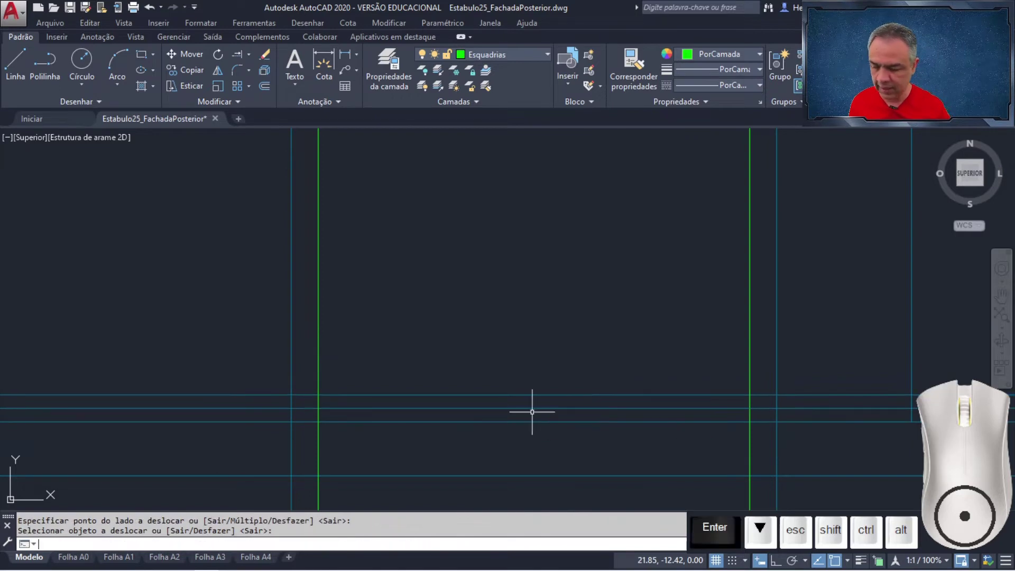
pyautogui.press('Return')
# Trim the projected vertical door and gate lines above the head line and below the threshold, using the bathroom door's lines as cutting edges.
pyautogui.scroll(-4, 513, 323)
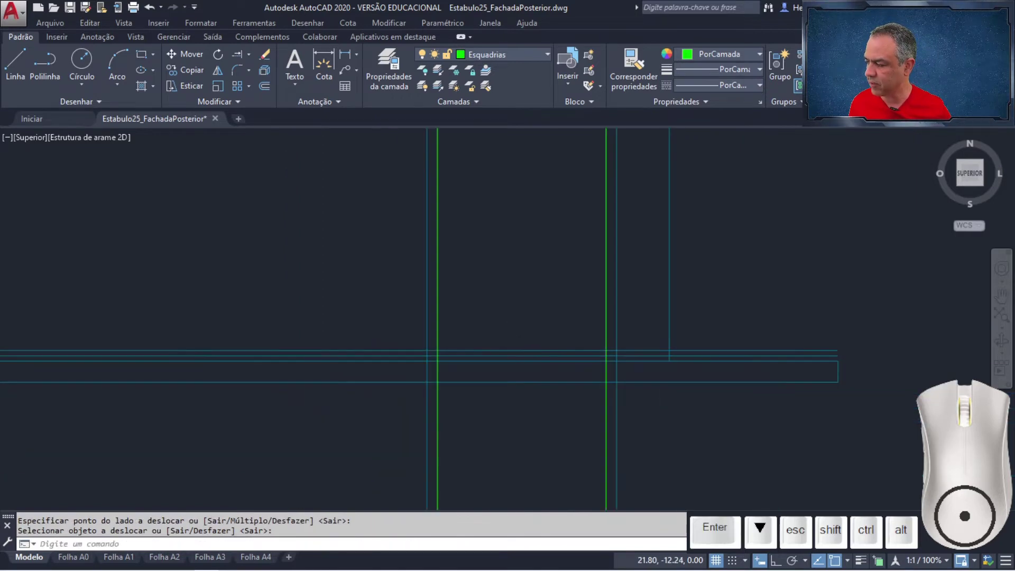
pyautogui.scroll(-3, 499, 209)
pyautogui.moveTo(498, 208); pyautogui.dragTo(475, 260, button='middle')
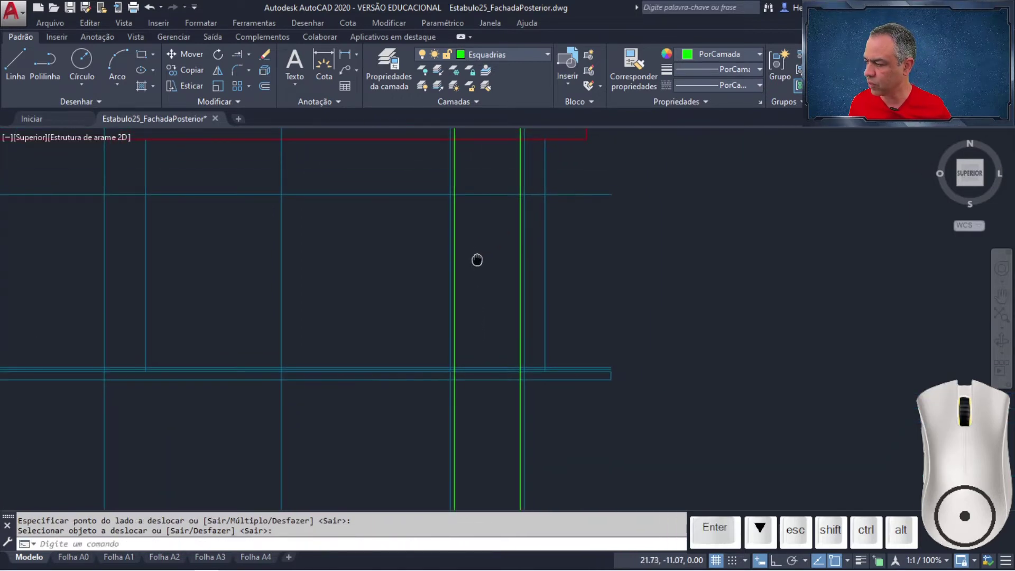
pyautogui.click(248, 55)
pyautogui.click(231, 73)
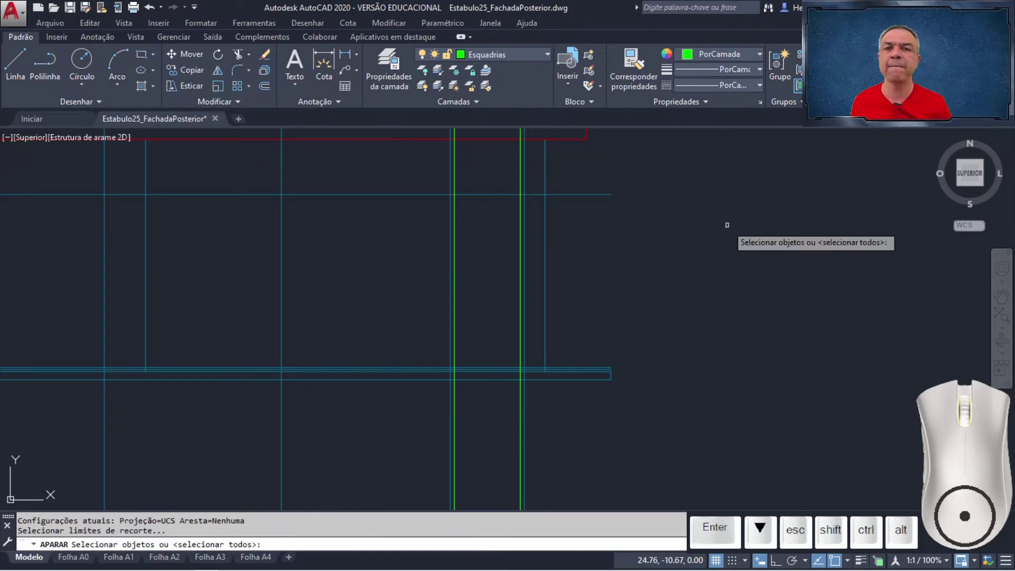
pyautogui.click(532, 176)
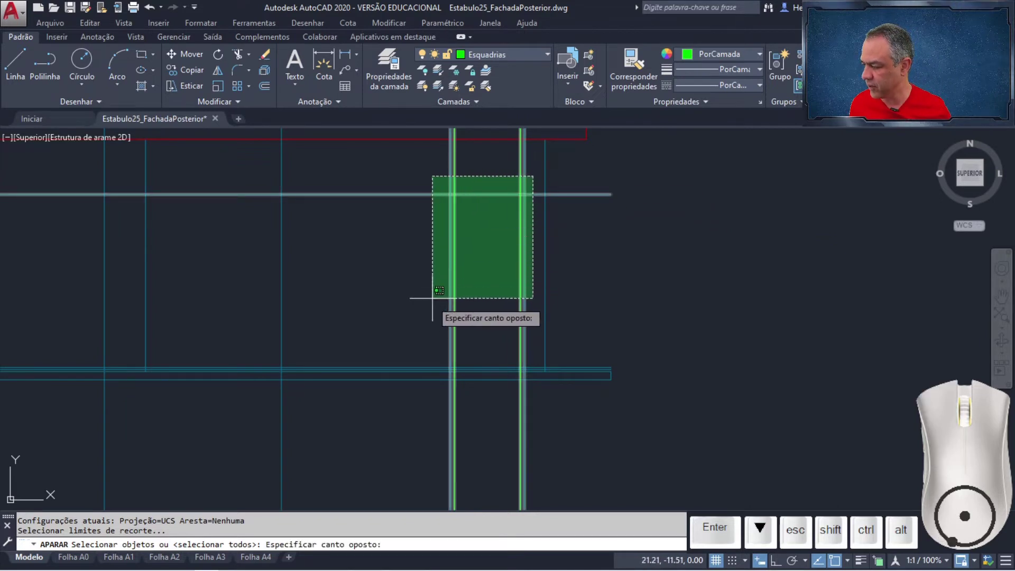
pyautogui.click(420, 356)
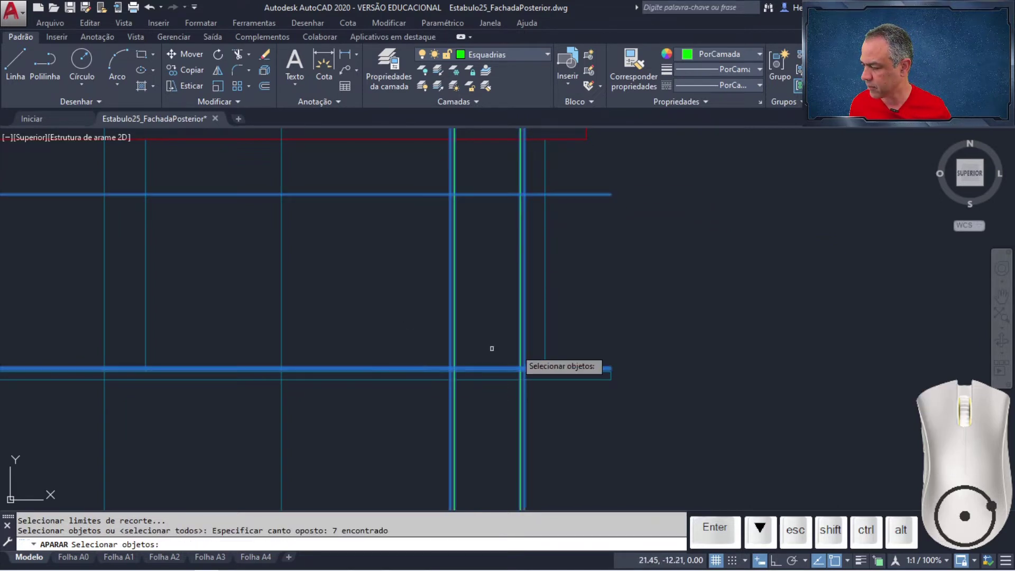
pyautogui.press('Return')
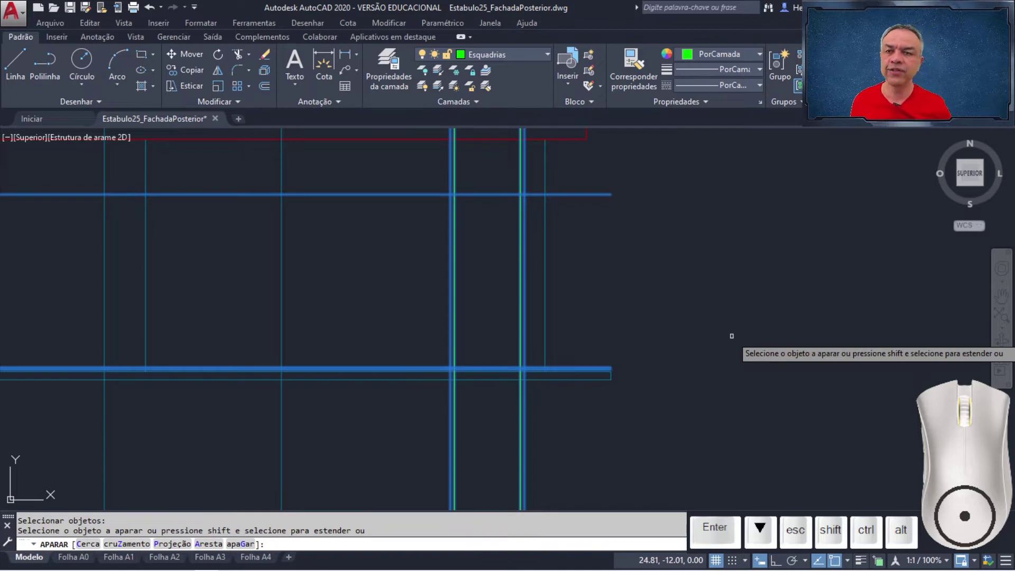
pyautogui.scroll(-2, 712, 324)
pyautogui.moveTo(702, 283); pyautogui.dragTo(704, 337, button='middle')
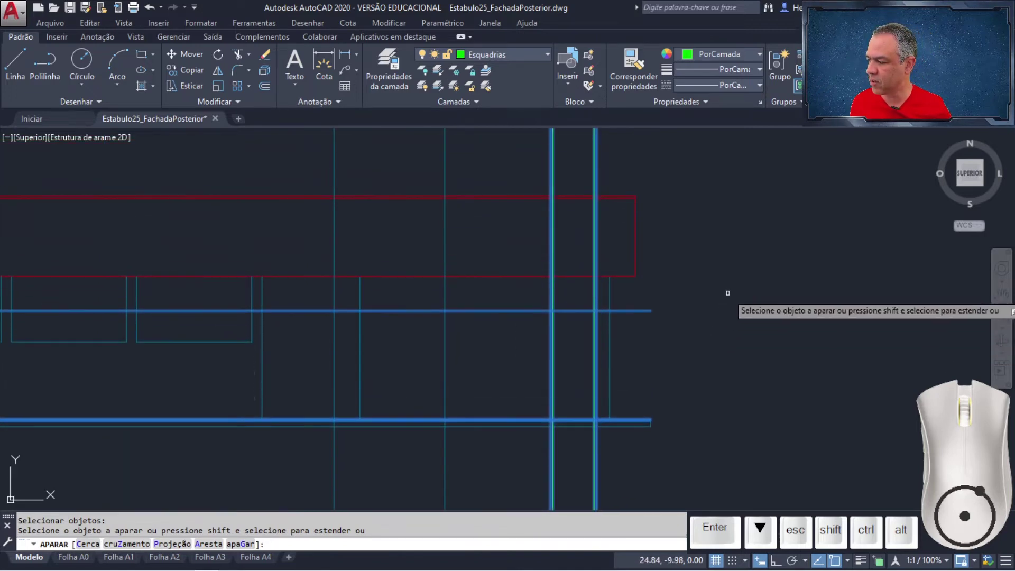
pyautogui.click(668, 153)
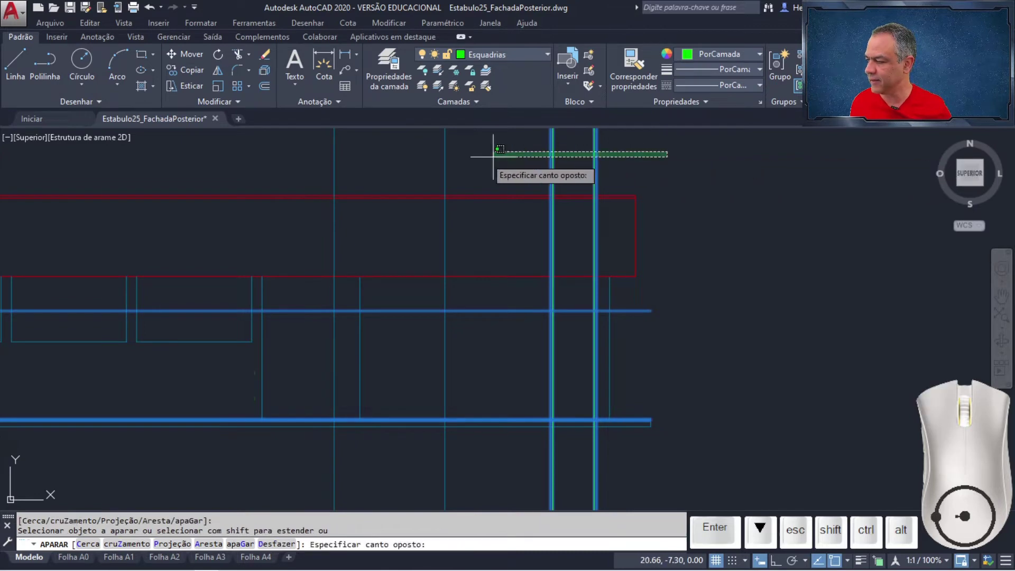
pyautogui.click(266, 166)
pyautogui.moveTo(713, 343); pyautogui.dragTo(702, 204, button='middle')
pyautogui.click(683, 357)
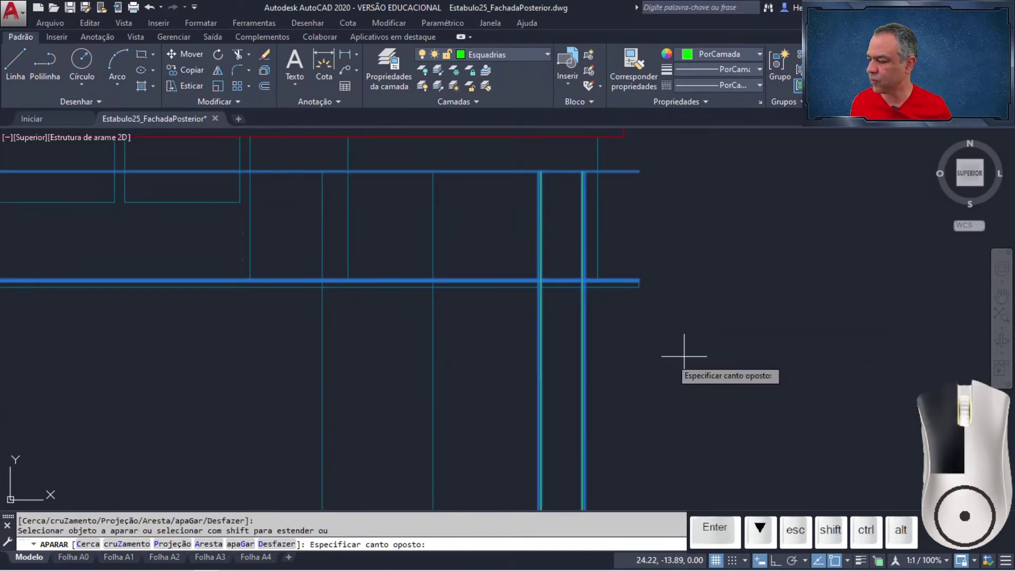
pyautogui.click(248, 380)
# Trim the head and threshold lines beyond both outer edges of the bathroom door opening.
pyautogui.scroll(2, 632, 227)
pyautogui.moveTo(636, 222)
pyautogui.mouseDown(button='middle')
pyautogui.moveTo(623, 248)
pyautogui.moveTo(633, 212)
pyautogui.mouseUp(button='middle')
pyautogui.scroll(1, 623, 212)
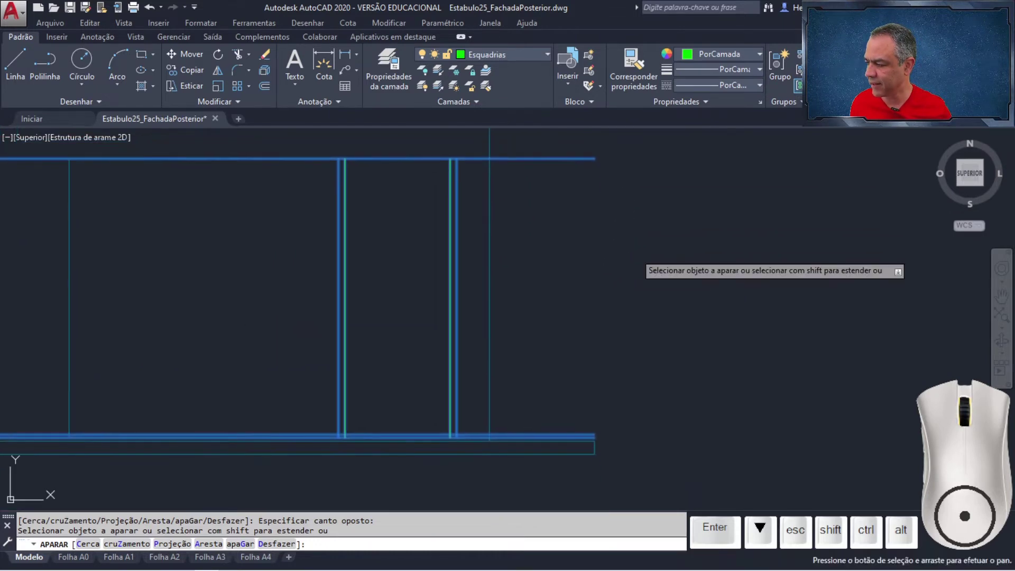
pyautogui.click(581, 142)
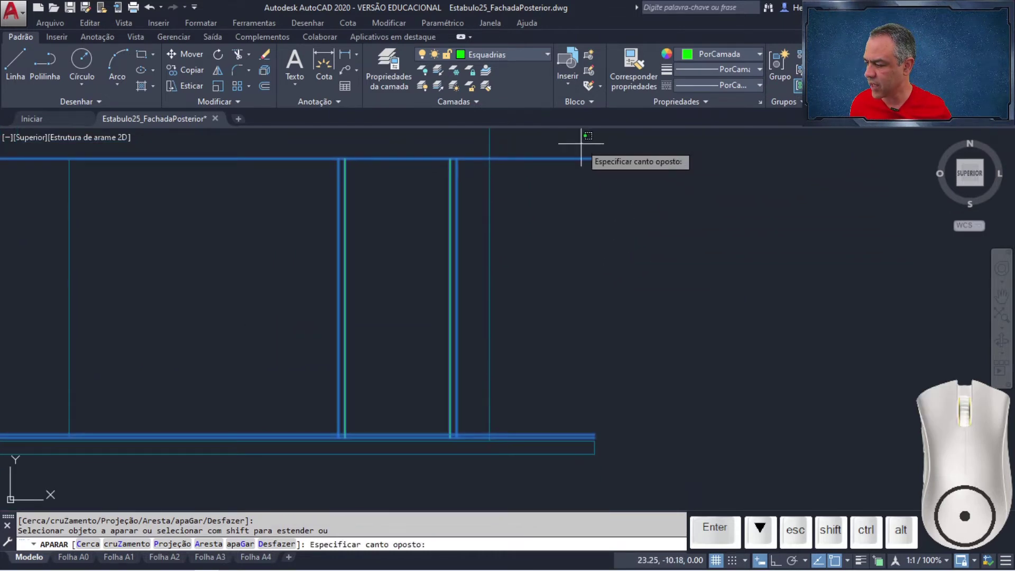
pyautogui.click(524, 437)
pyautogui.moveTo(301, 265)
pyautogui.mouseDown(button='middle')
pyautogui.moveTo(557, 239)
pyautogui.moveTo(609, 264)
pyautogui.mouseUp(button='middle')
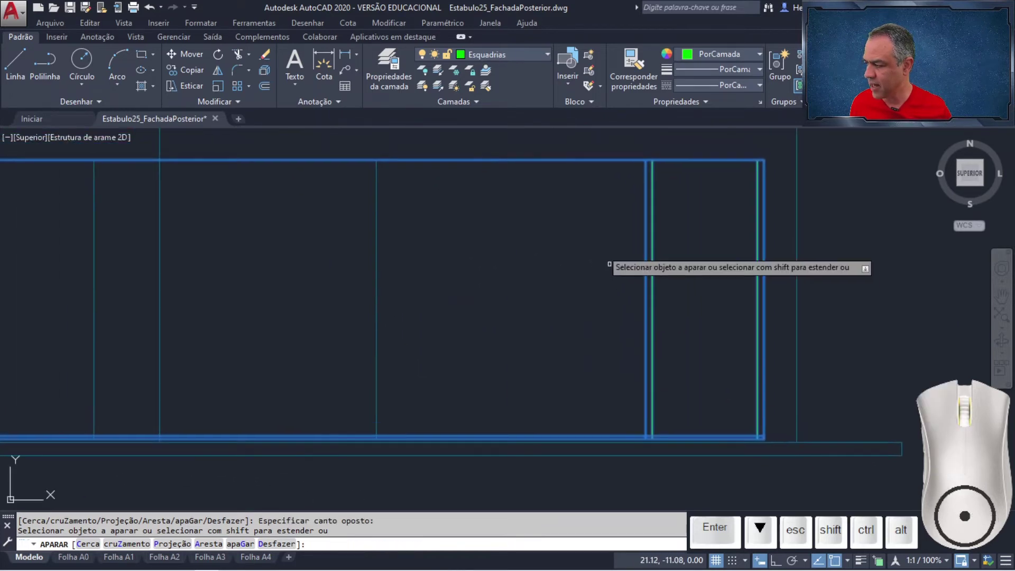
pyautogui.click(566, 147)
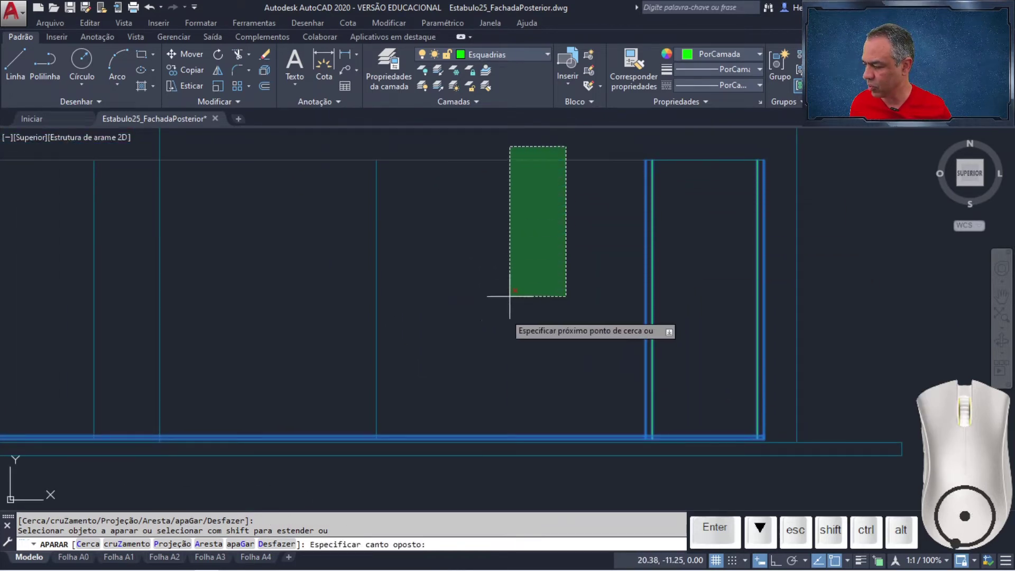
pyautogui.click(496, 437)
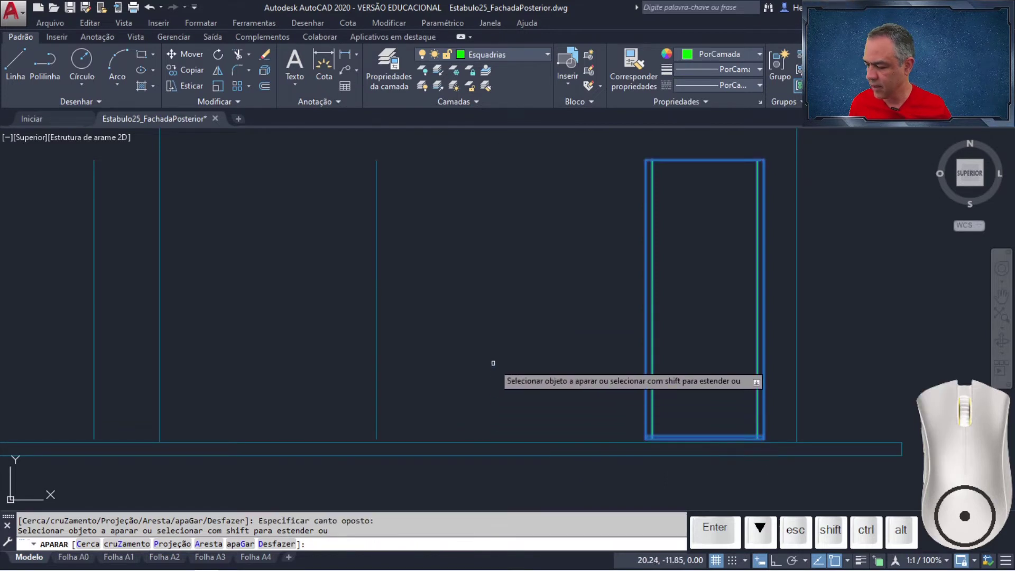
pyautogui.press('Return')
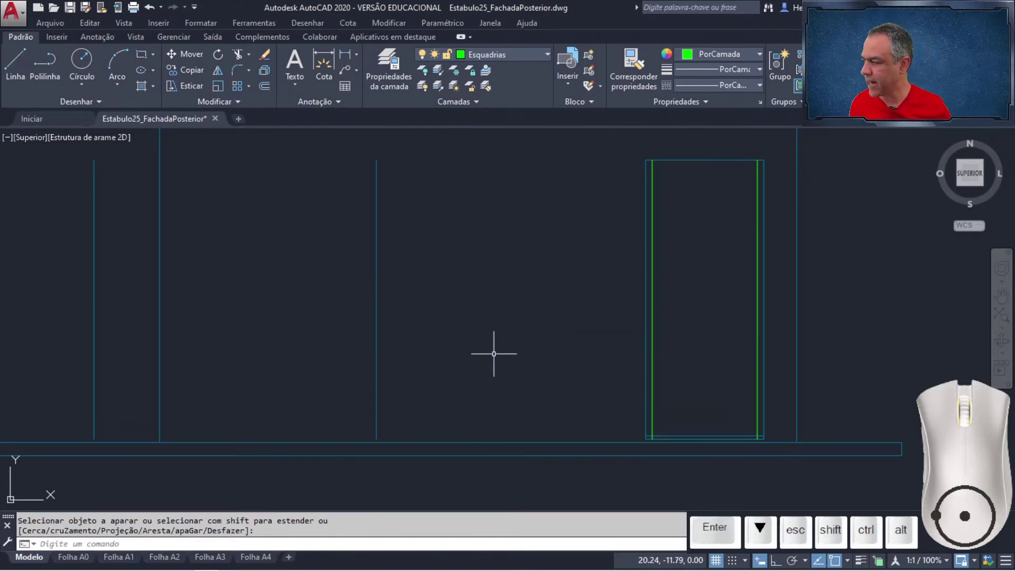
# Offset the bathroom door's head line 0.05 downward to form the inner edge of the top frame.
pyautogui.click(265, 86)
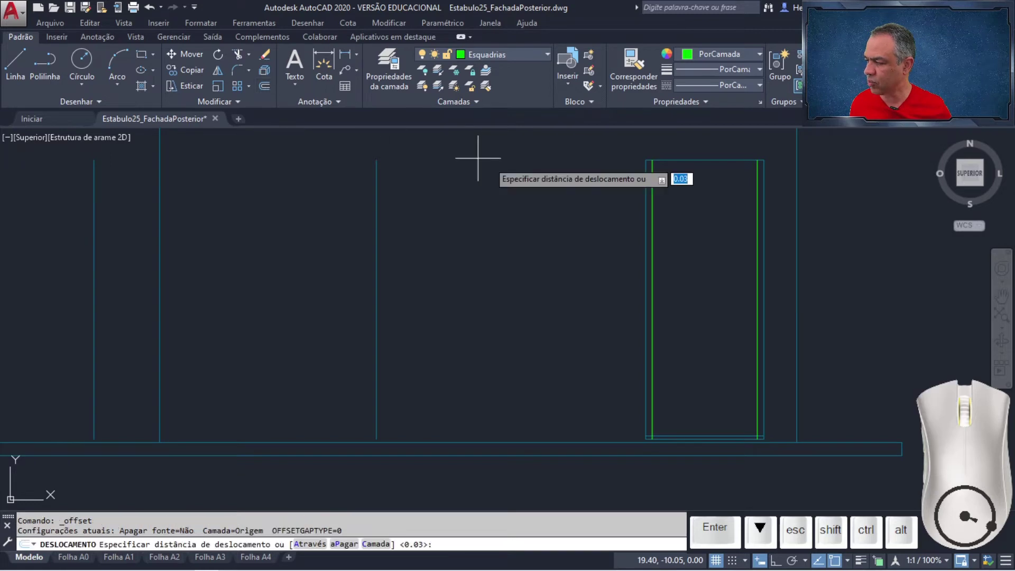
pyautogui.moveTo(710, 220)
pyautogui.mouseDown(button='middle')
pyautogui.moveTo(502, 286)
pyautogui.moveTo(464, 267)
pyautogui.mouseUp(button='middle')
pyautogui.scroll(6, 465, 268)
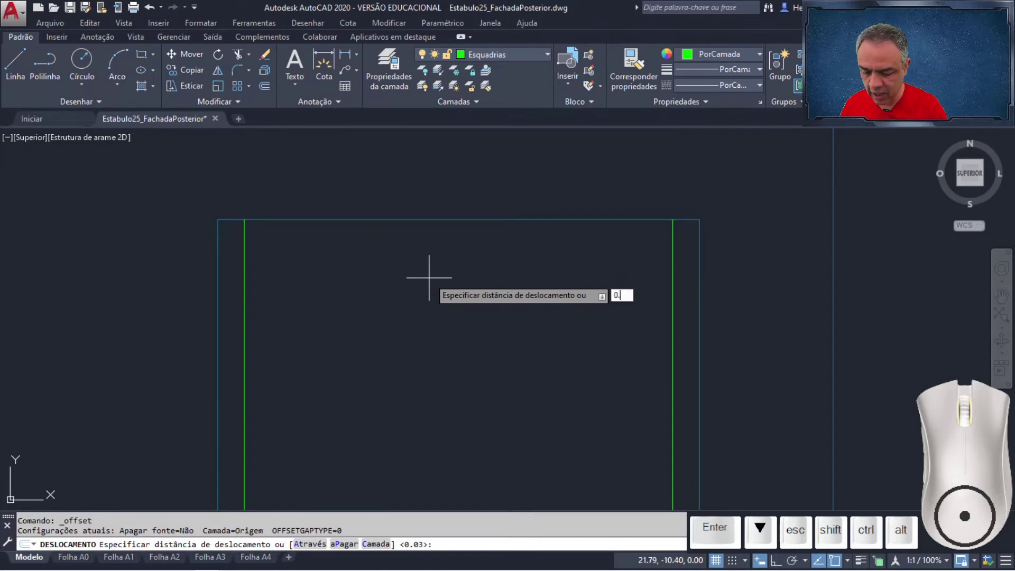
pyautogui.write('0.05')
pyautogui.press('Return')
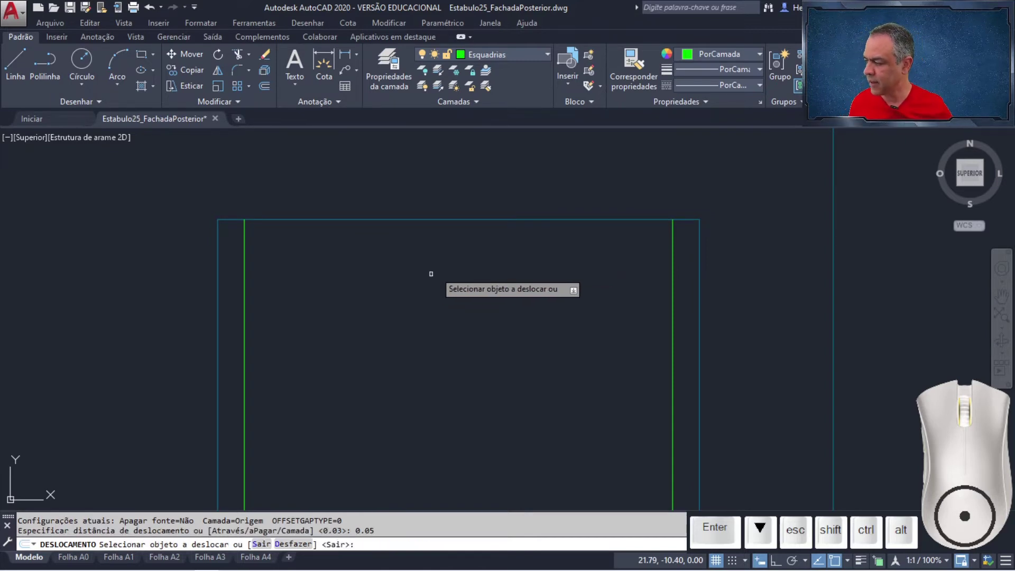
pyautogui.click(467, 217)
pyautogui.click(480, 287)
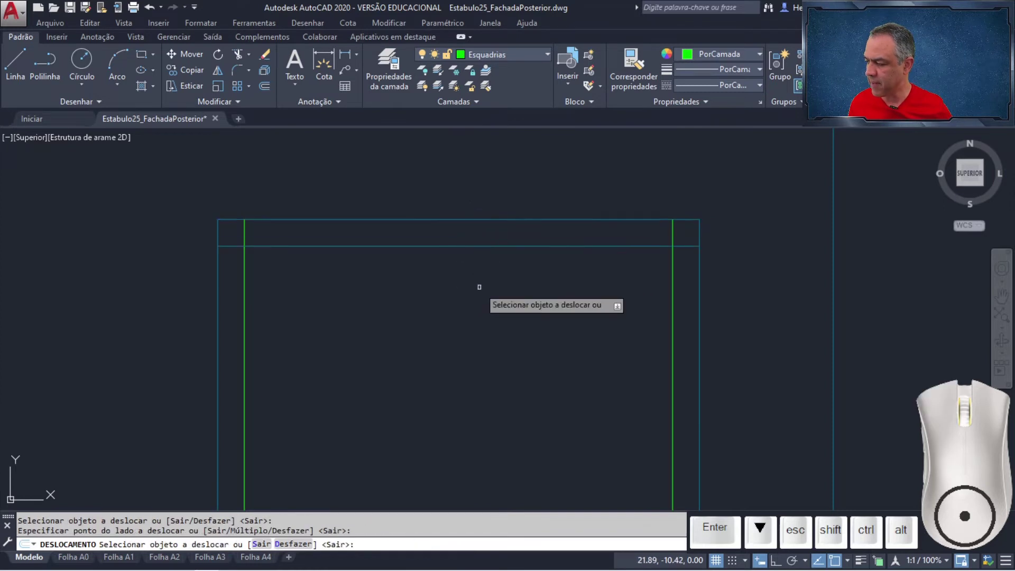
pyautogui.press('Return')
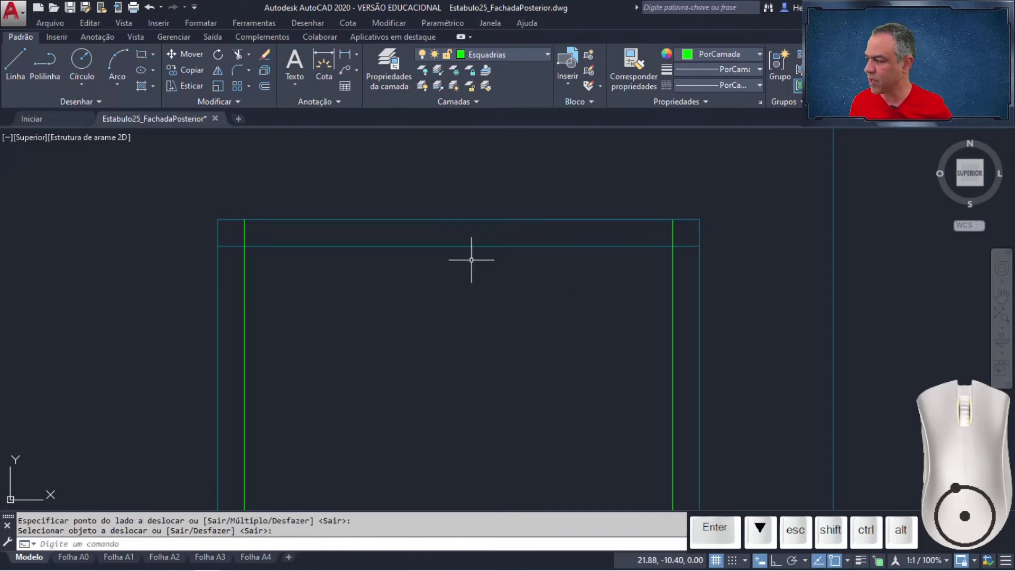
# Match the offset top frame line to the Esquadrias layer, using the door's inner vertical frame line as the target.
pyautogui.click(491, 88)
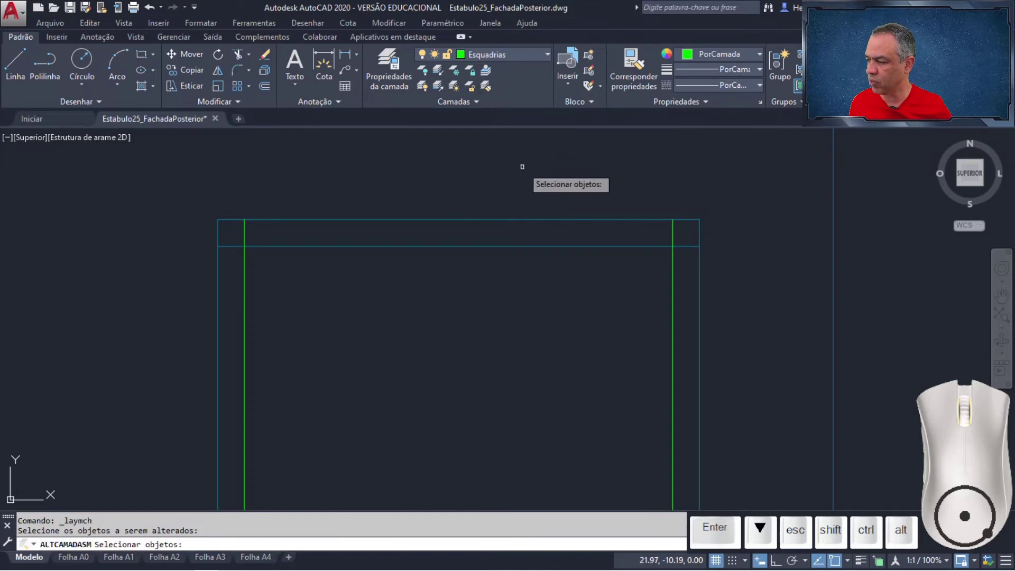
pyautogui.click(485, 246)
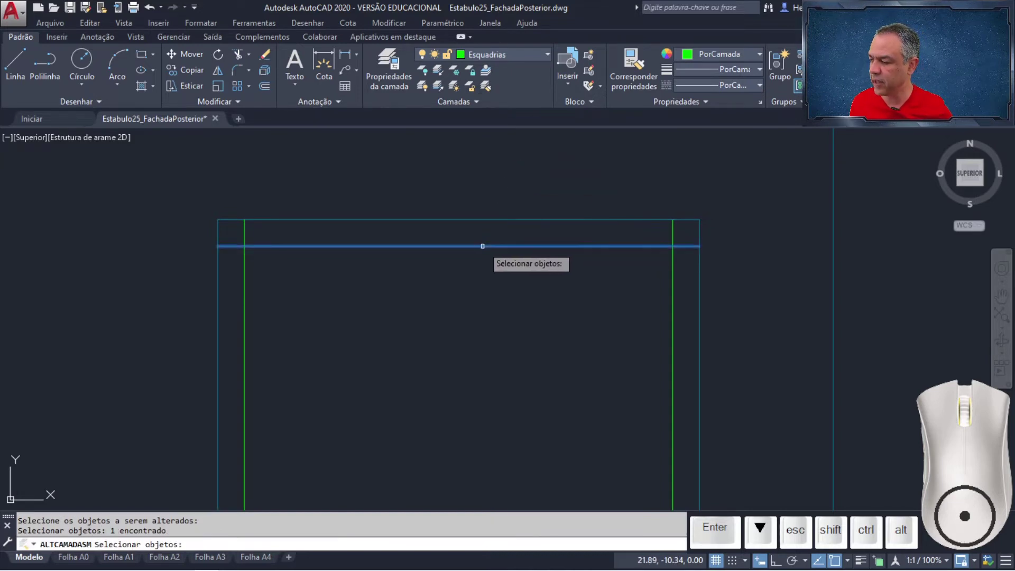
pyautogui.press('Return')
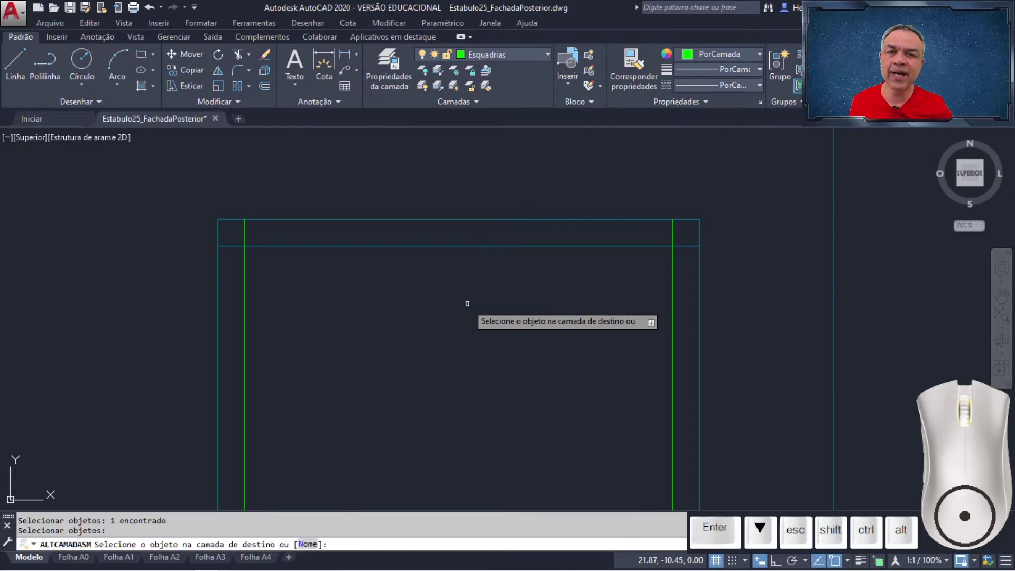
pyautogui.click(244, 296)
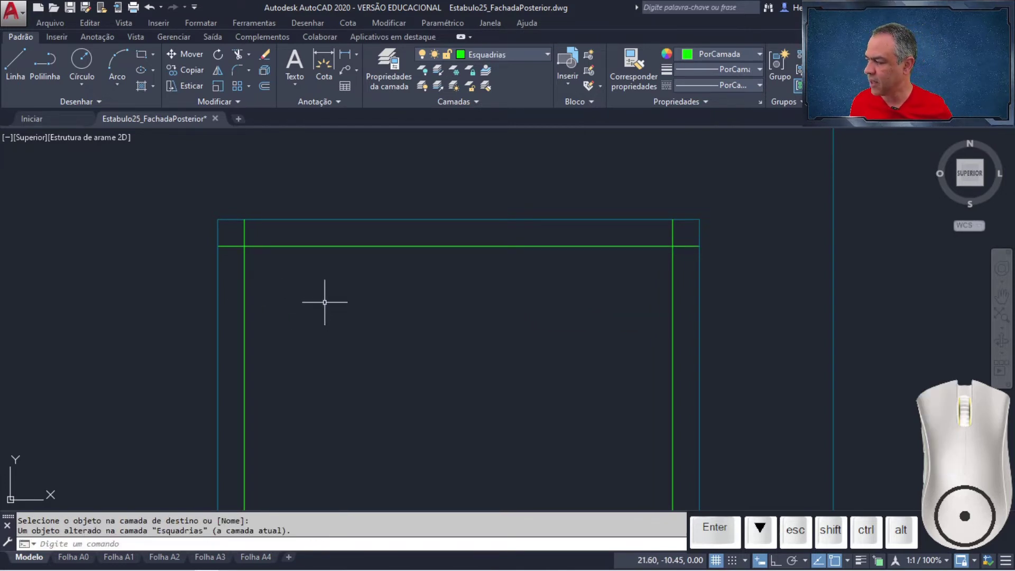
# Fillet both upper corners of the bathroom door's inner frame with radius 0, using the Multiple option, to form clean right angles.
pyautogui.click(238, 71)
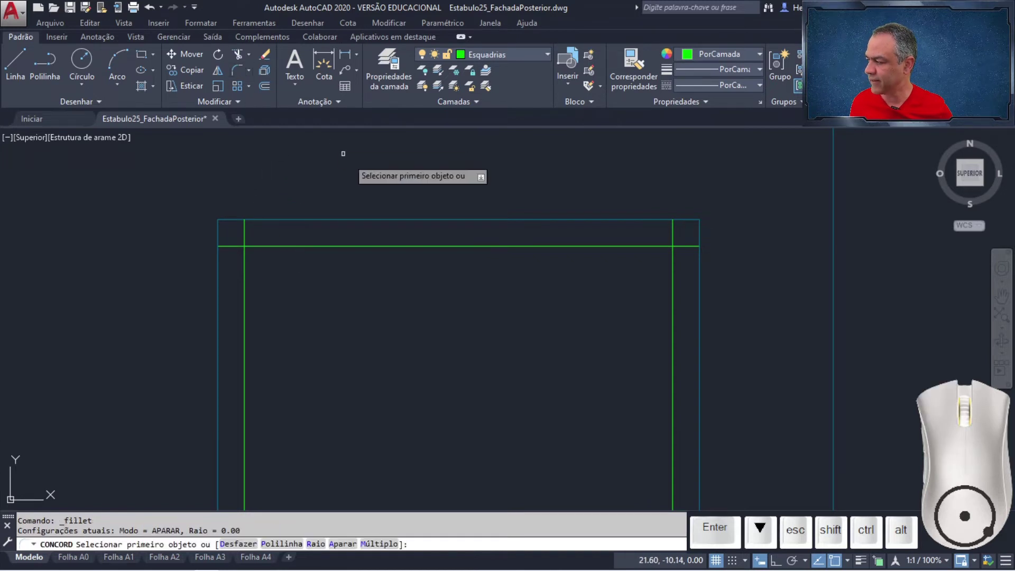
pyautogui.press('Down')
pyautogui.press('Down')
pyautogui.press('Down')
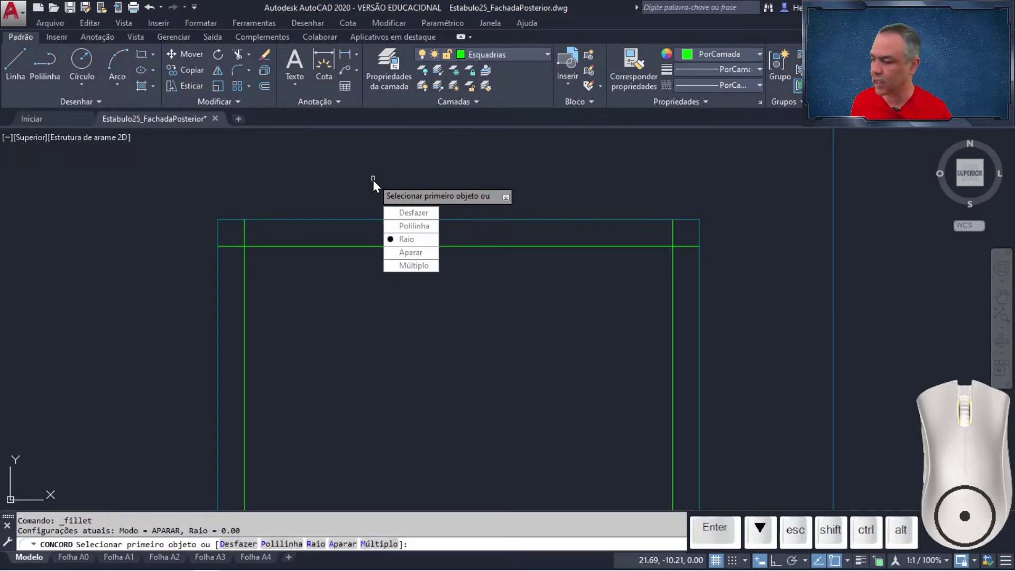
pyautogui.press('Down')
pyautogui.press('Down')
pyautogui.press('Return')
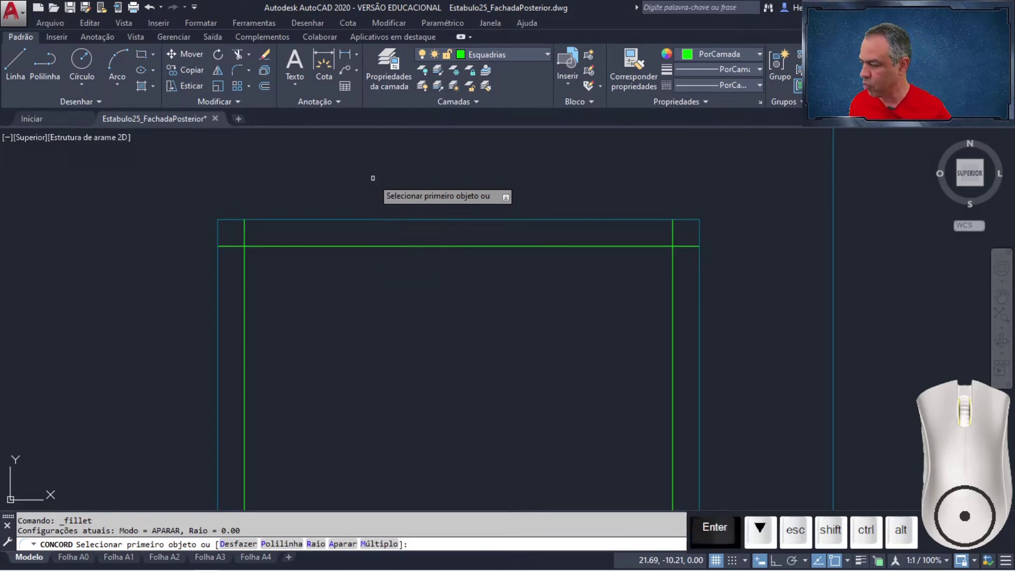
pyautogui.click(258, 247)
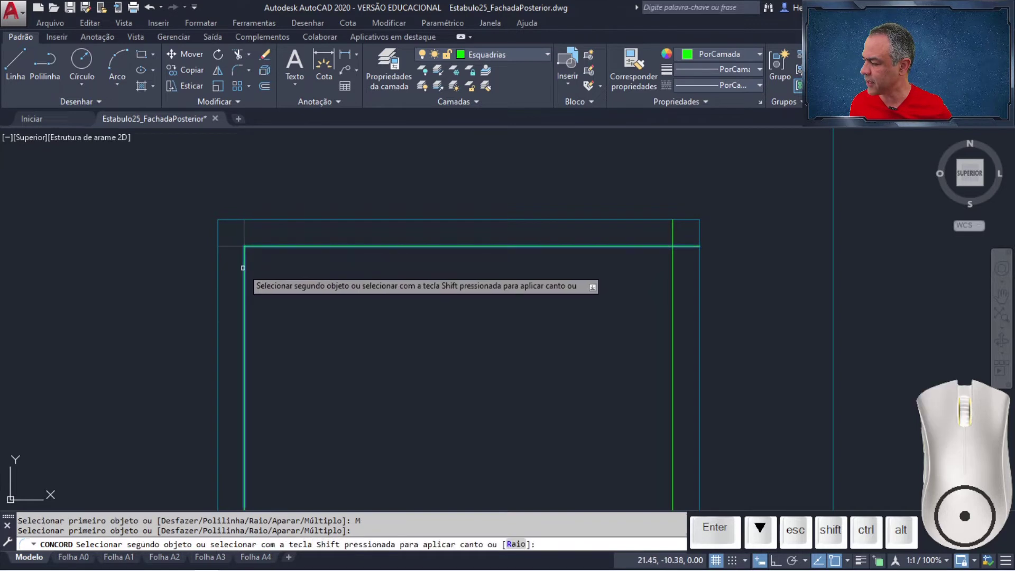
pyautogui.click(244, 269)
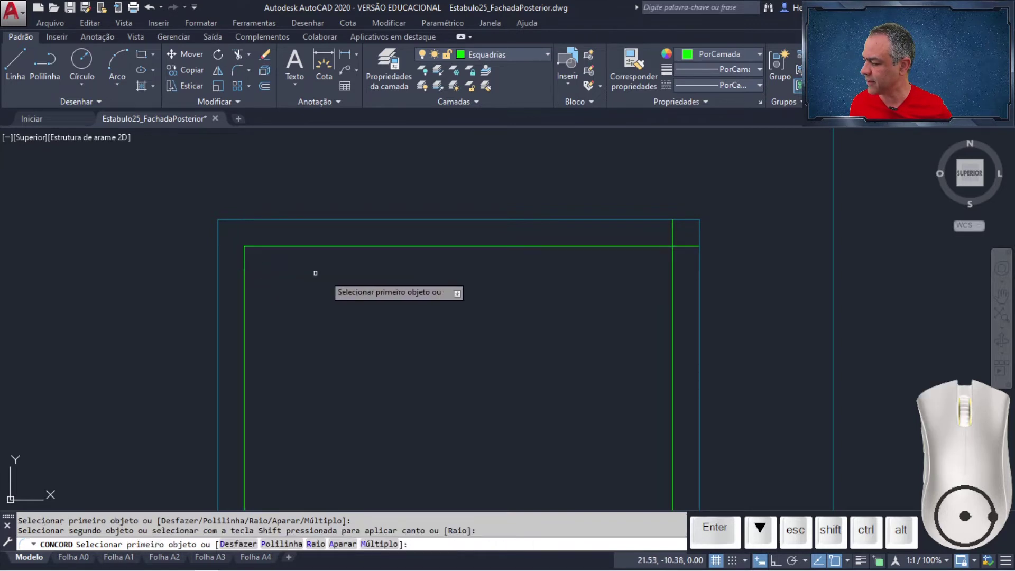
pyautogui.click(651, 246)
pyautogui.click(671, 264)
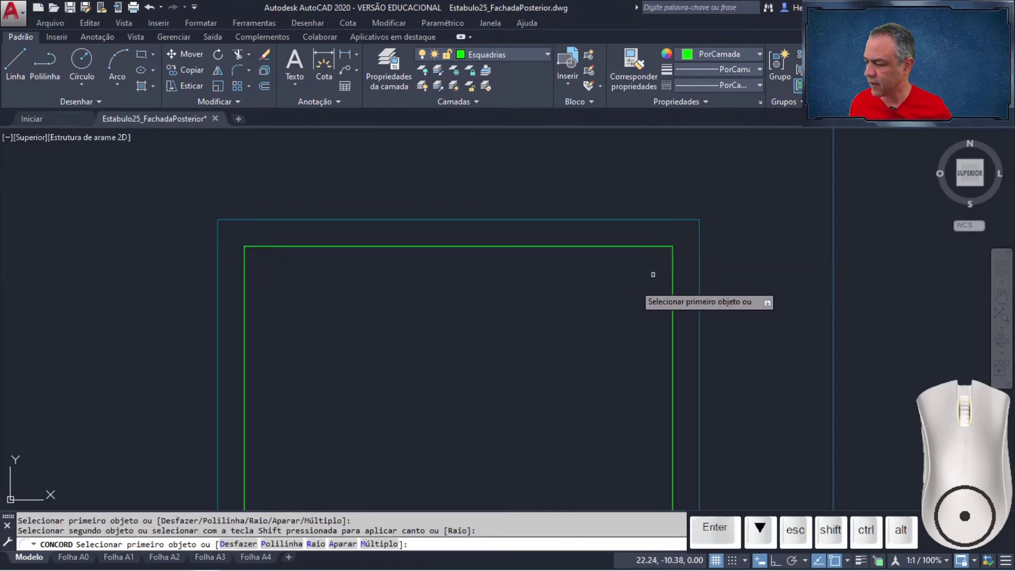
pyautogui.press('Return')
# Offset both outer vertical edges of the bathroom door 0.02 outward to mark the ends of the threshold.
pyautogui.scroll(-4, 585, 324)
pyautogui.moveTo(584, 349); pyautogui.dragTo(527, 140, button='middle')
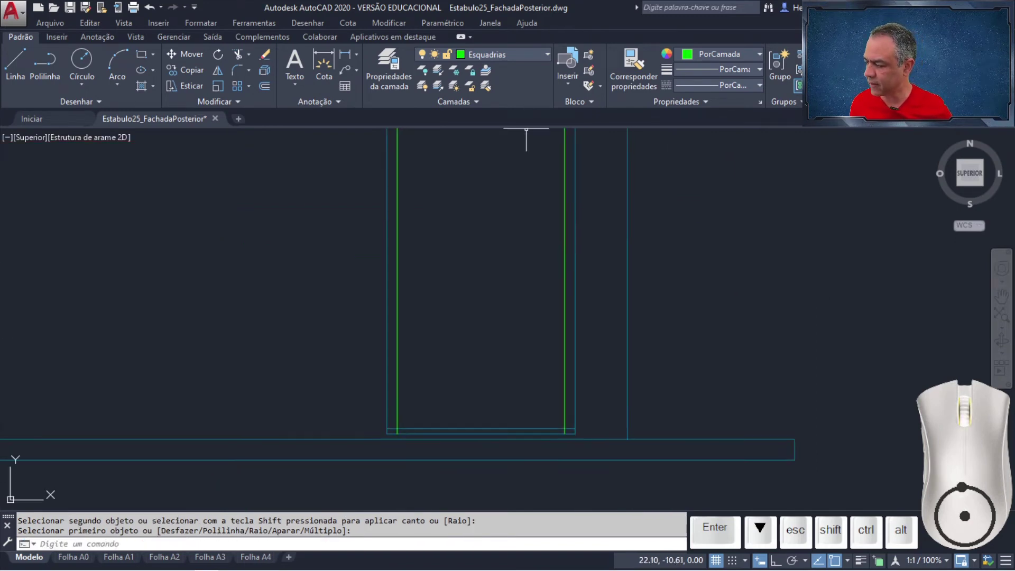
pyautogui.moveTo(527, 345); pyautogui.dragTo(524, 255, button='middle')
pyautogui.scroll(2, 503, 295)
pyautogui.moveTo(503, 295)
pyautogui.mouseDown(button='middle')
pyautogui.moveTo(507, 211)
pyautogui.moveTo(502, 263)
pyautogui.mouseUp(button='middle')
pyautogui.scroll(2, 503, 233)
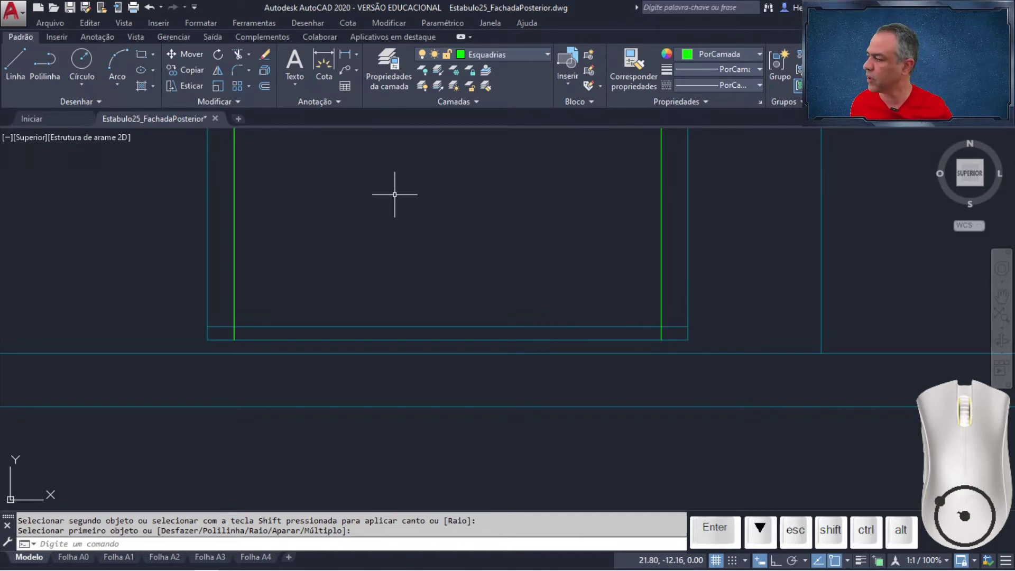
pyautogui.click(264, 86)
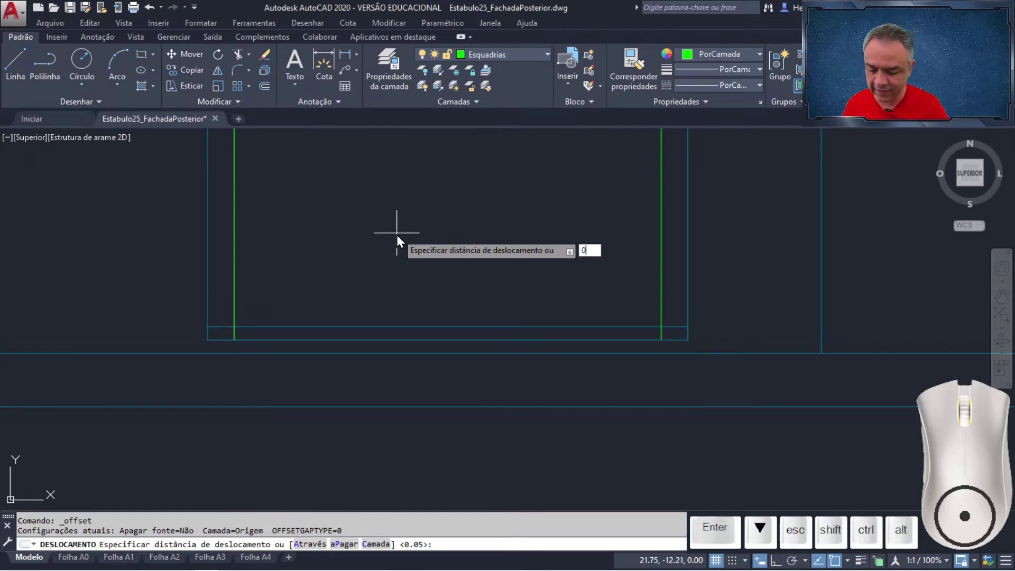
pyautogui.press('Return')
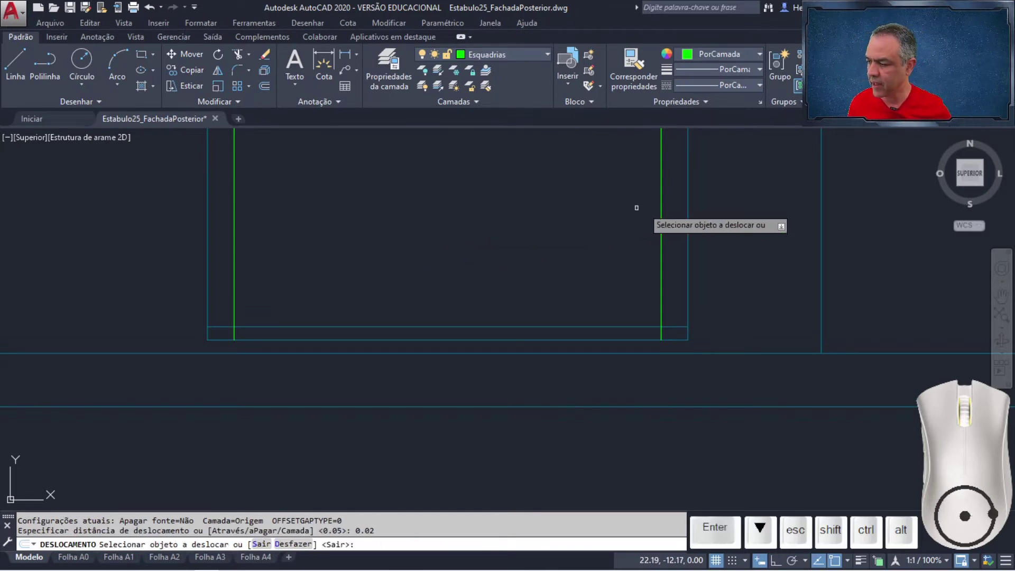
pyautogui.click(687, 230)
pyautogui.click(770, 235)
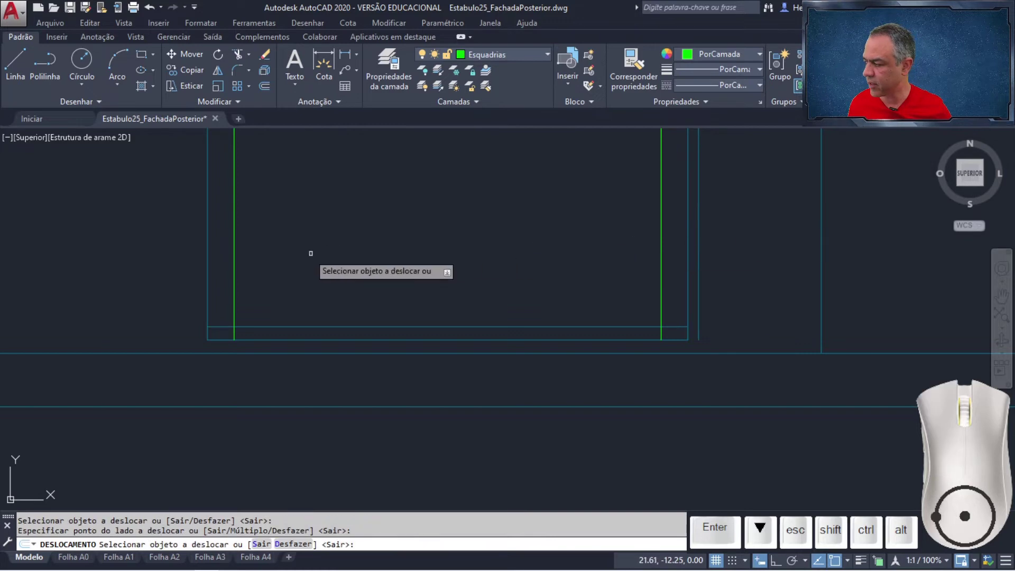
pyautogui.click(207, 263)
pyautogui.click(156, 265)
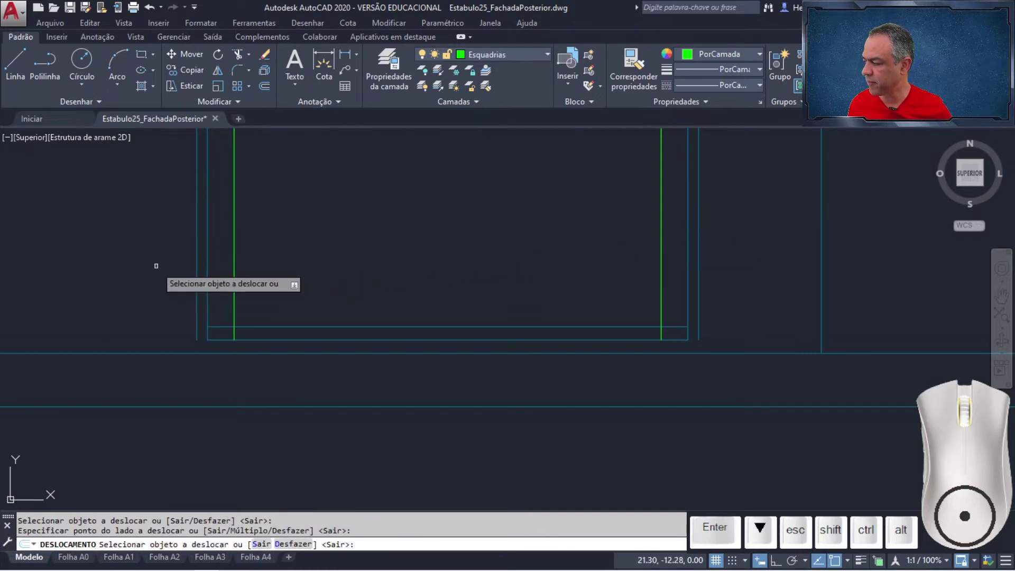
pyautogui.press('Return')
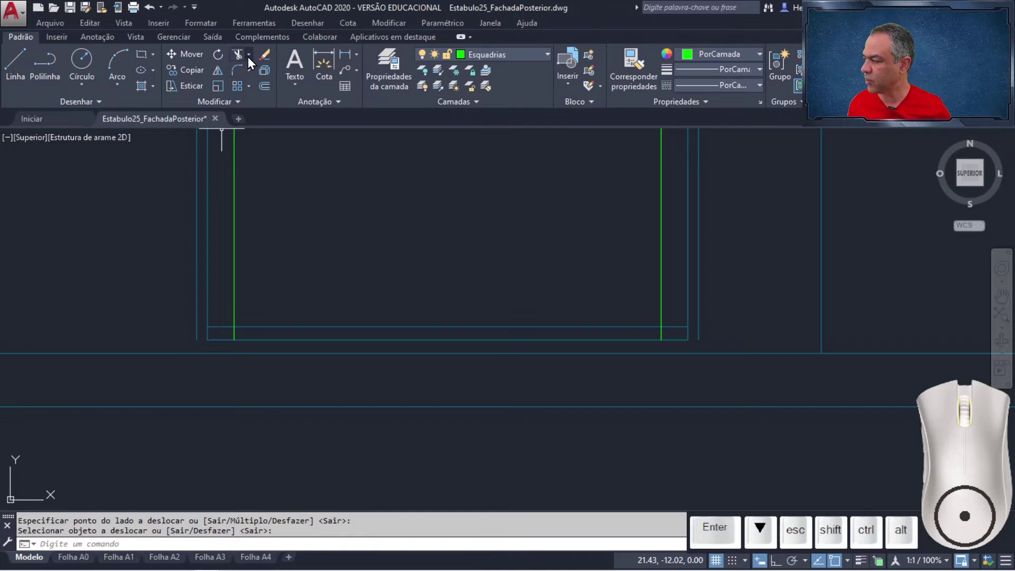
# Extend the upper and lower threshold lines to the two offset vertical lines on either side of the door.
pyautogui.click(248, 55)
pyautogui.click(235, 90)
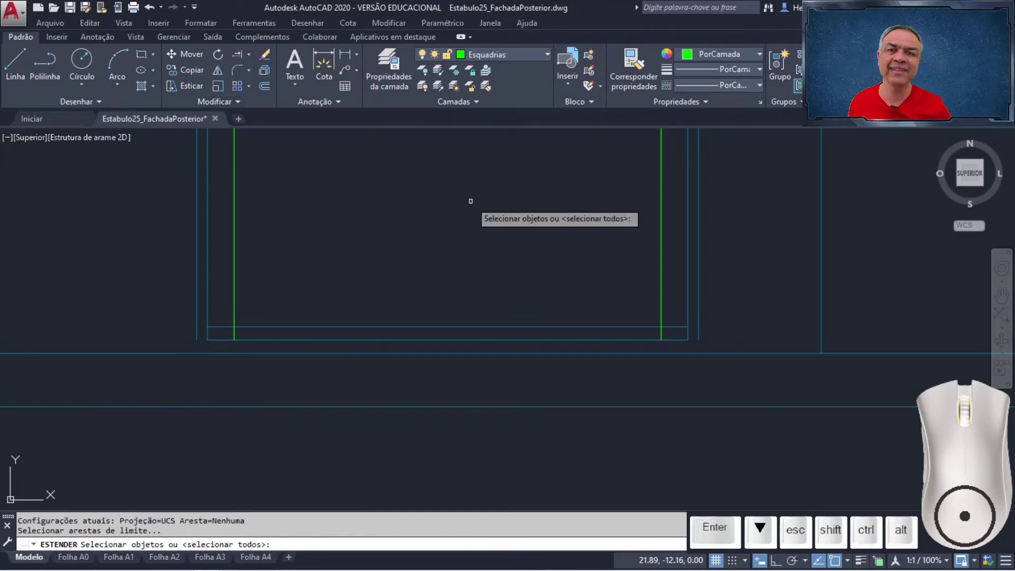
pyautogui.click(695, 214)
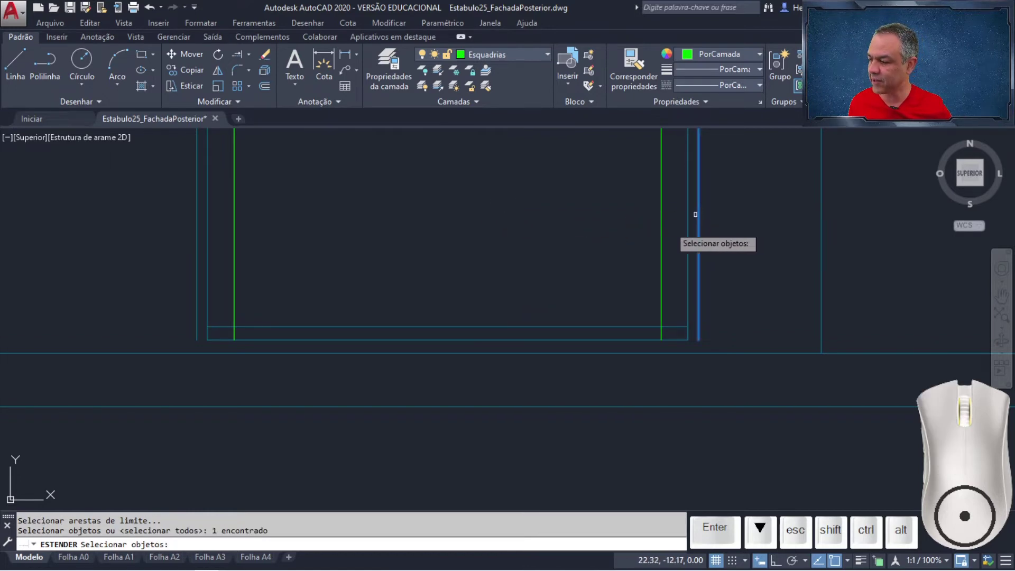
pyautogui.click(197, 278)
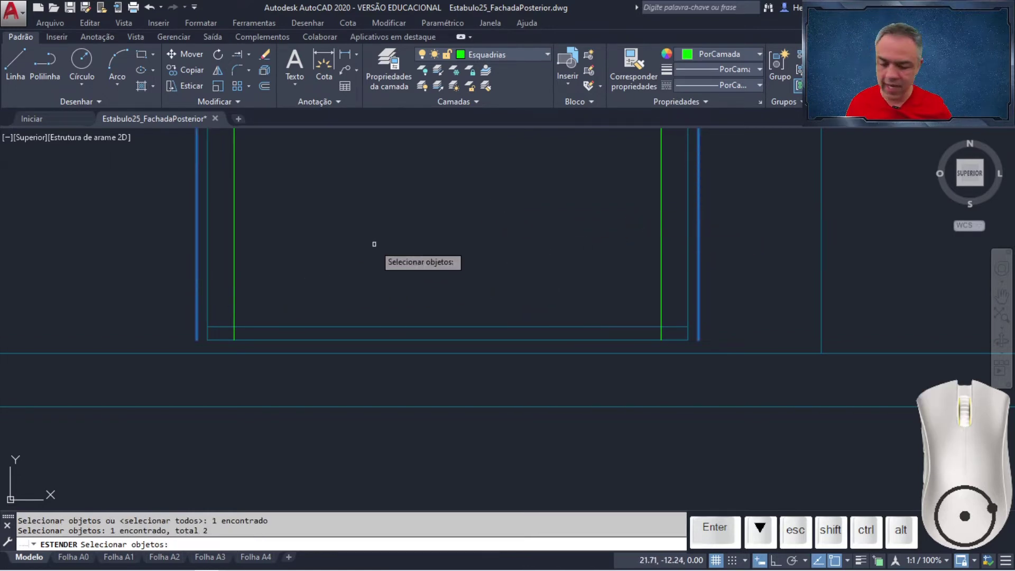
pyautogui.press('Return')
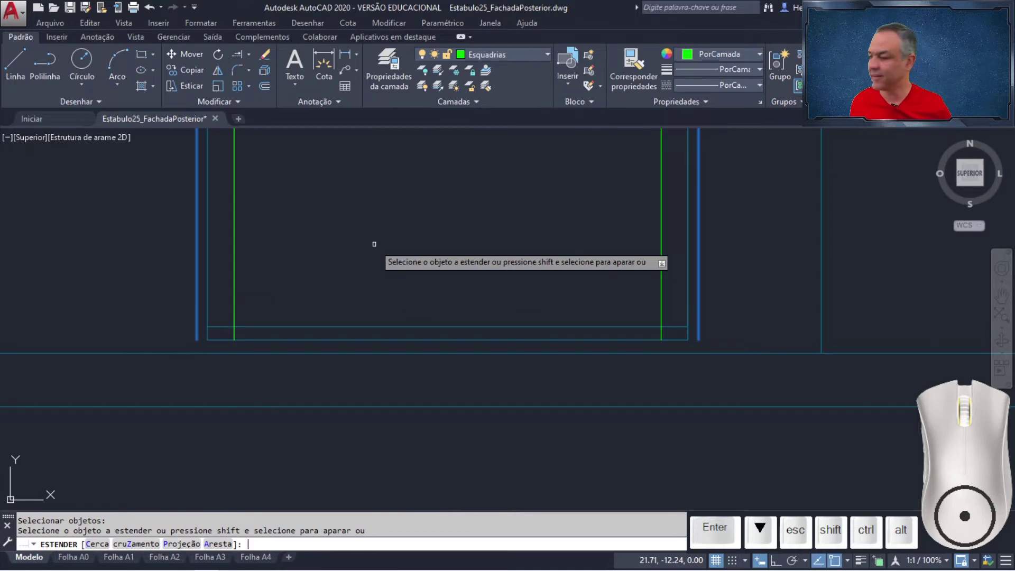
pyautogui.click(252, 306)
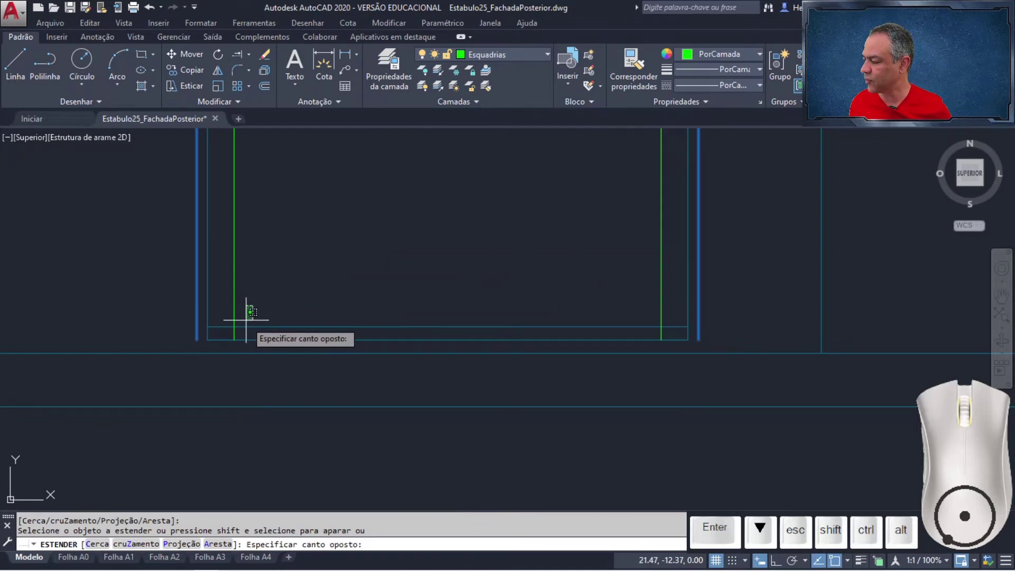
pyautogui.click(248, 341)
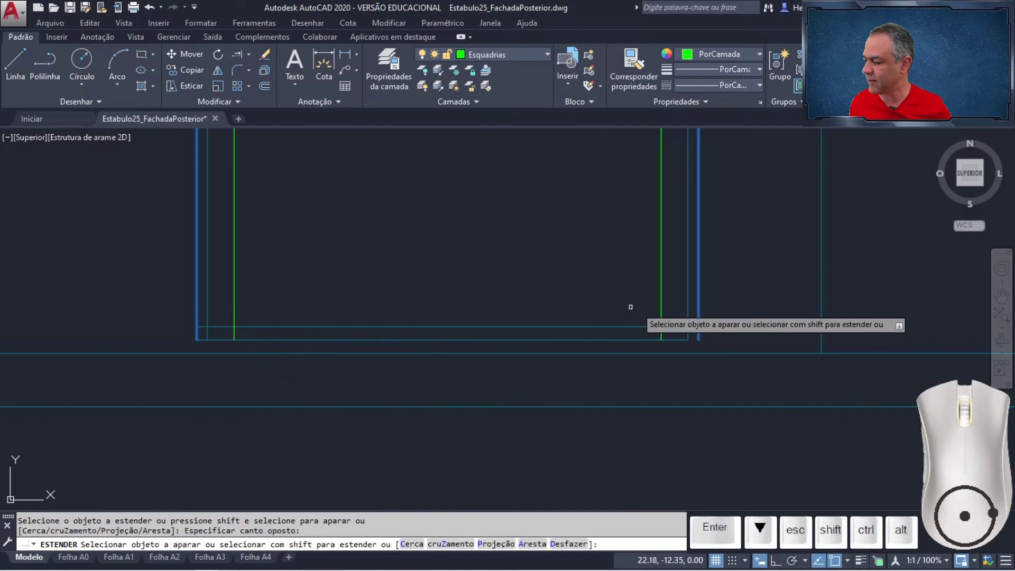
pyautogui.click(646, 313)
pyautogui.click(638, 344)
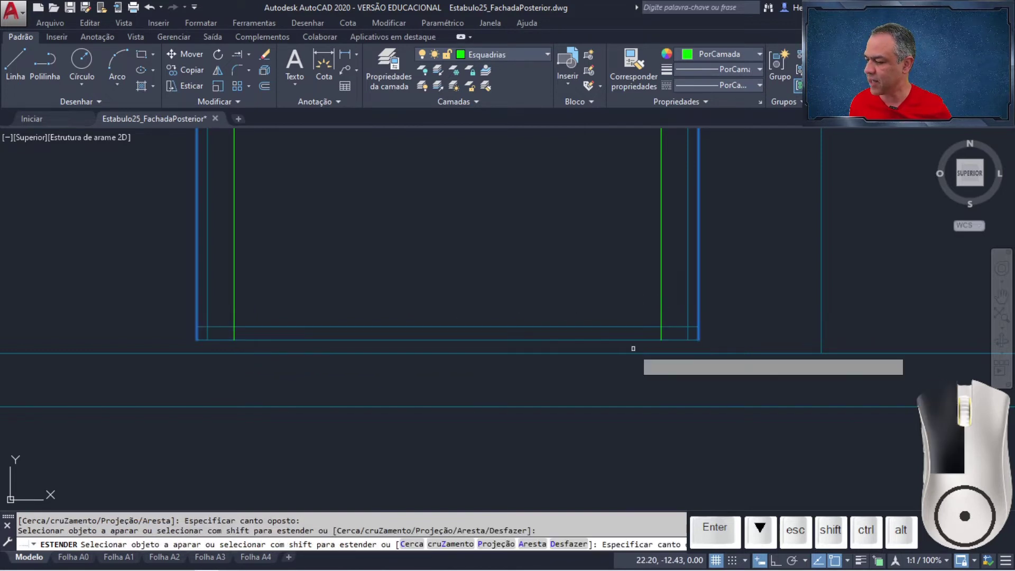
pyautogui.press('Return')
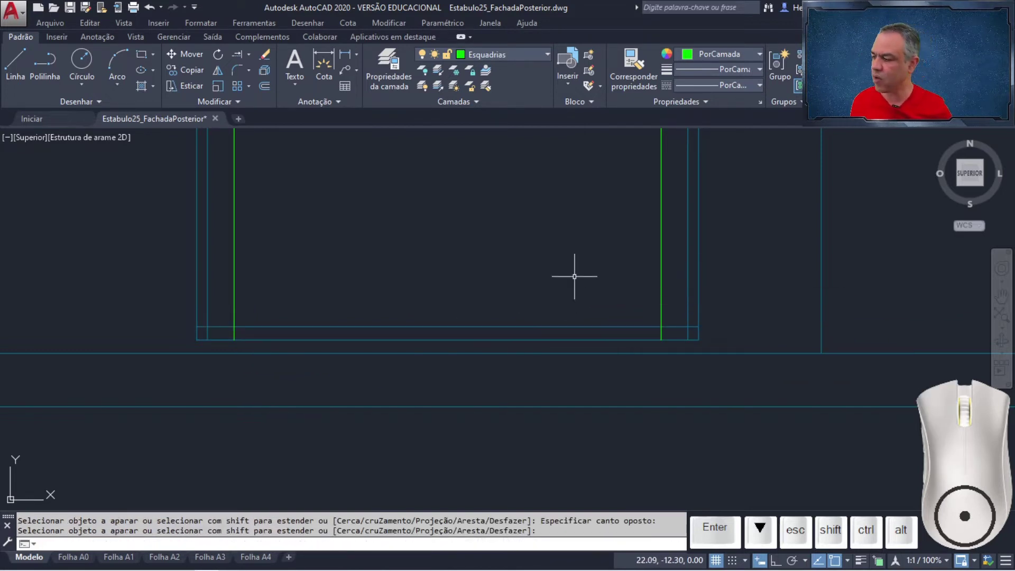
# Trim the offset vertical lines above the threshold and the door and frame lines crossing inside it, using all objects as cutting edges.
pyautogui.scroll(2, 560, 285)
pyautogui.moveTo(560, 285)
pyautogui.mouseDown(button='middle')
pyautogui.moveTo(574, 274)
pyautogui.moveTo(664, 270)
pyautogui.mouseUp(button='middle')
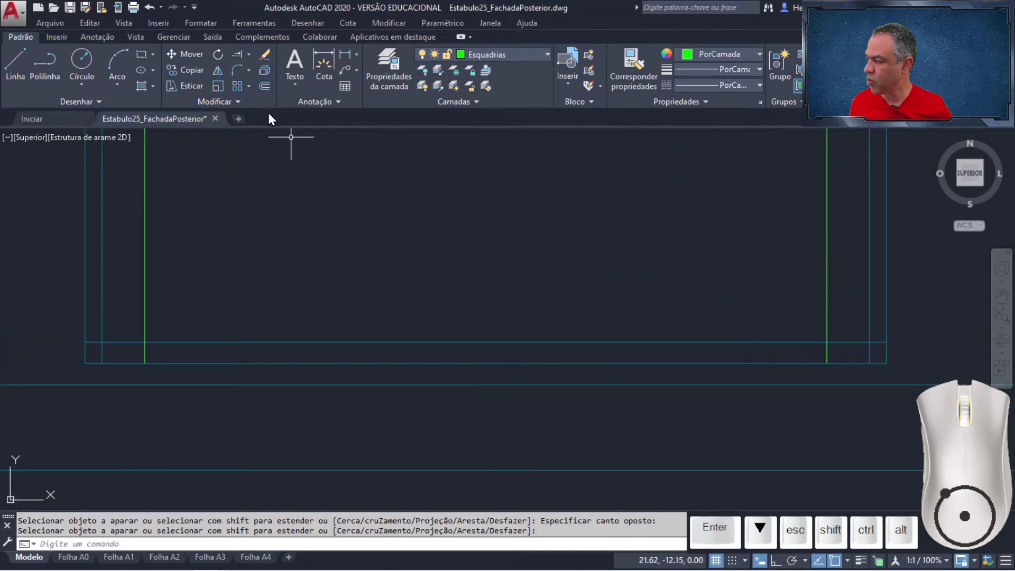
pyautogui.click(249, 55)
pyautogui.click(248, 72)
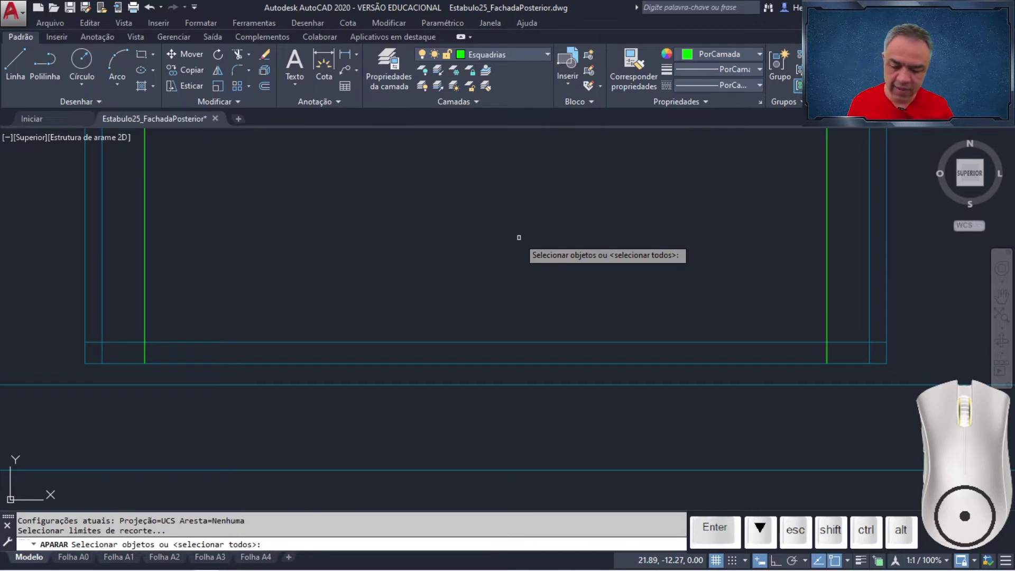
pyautogui.press('Return')
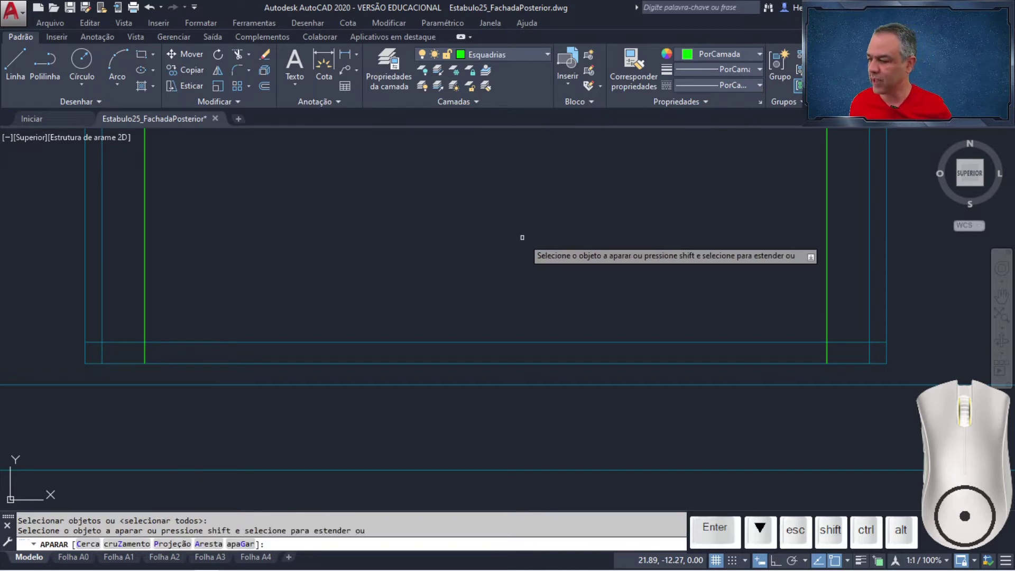
pyautogui.click(886, 280)
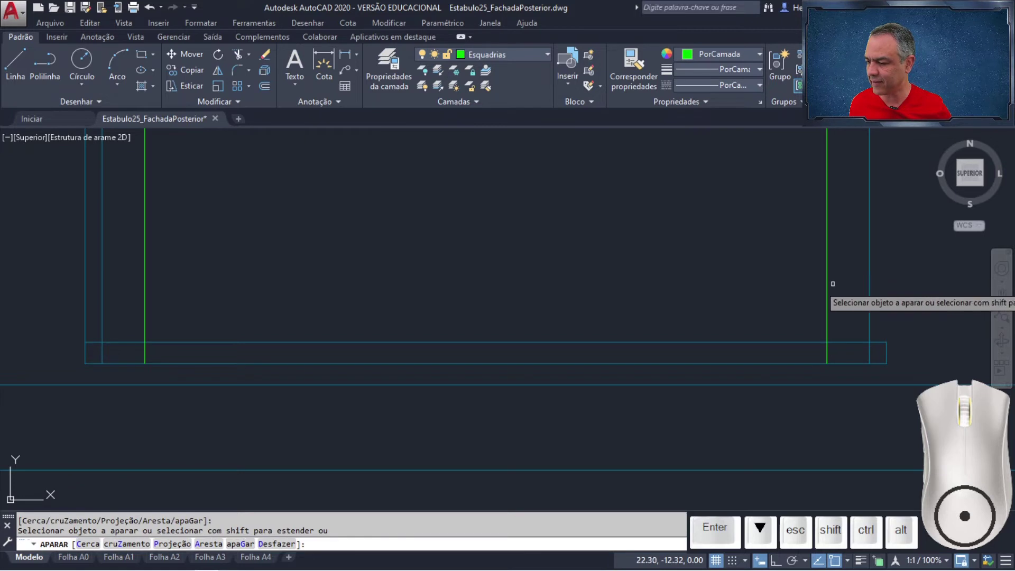
pyautogui.click(85, 296)
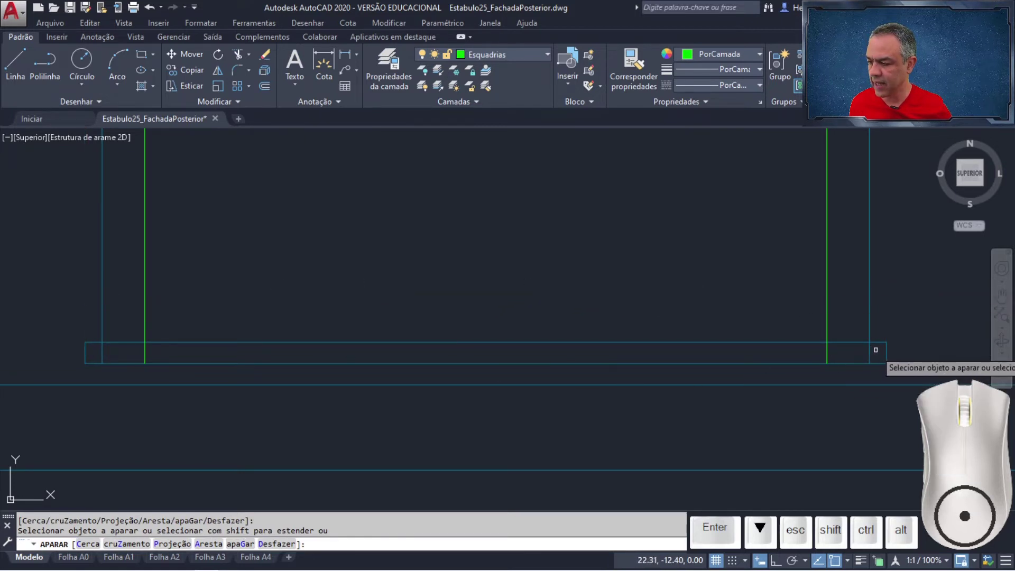
pyautogui.moveTo(875, 349); pyautogui.dragTo(94, 357)
pyautogui.press('Return')
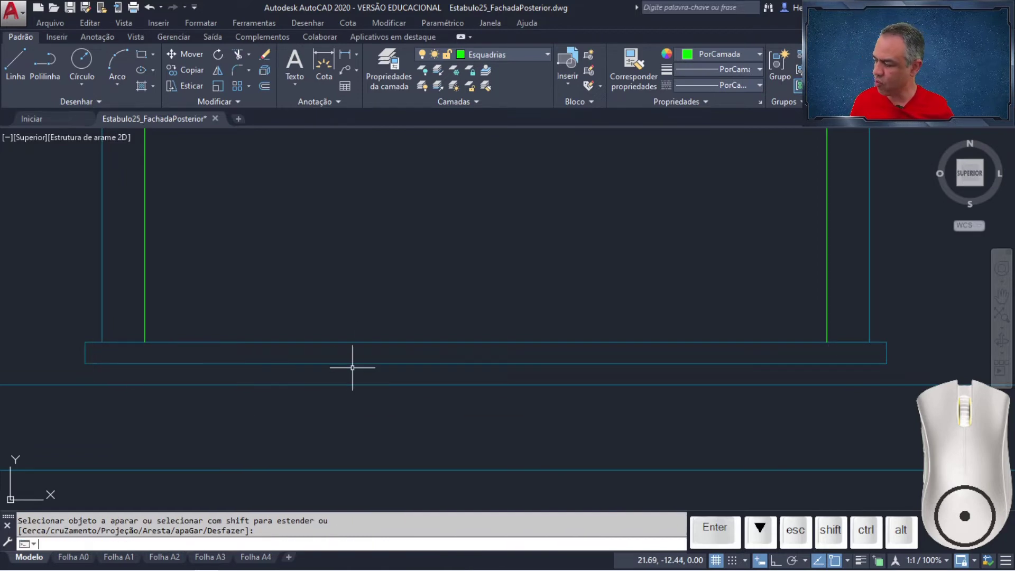
# Insert the door handle block in the bathroom door, offset @0.05,1.1 from the inner frame's lower-left corner at the threshold.
pyautogui.scroll(-5, 371, 257)
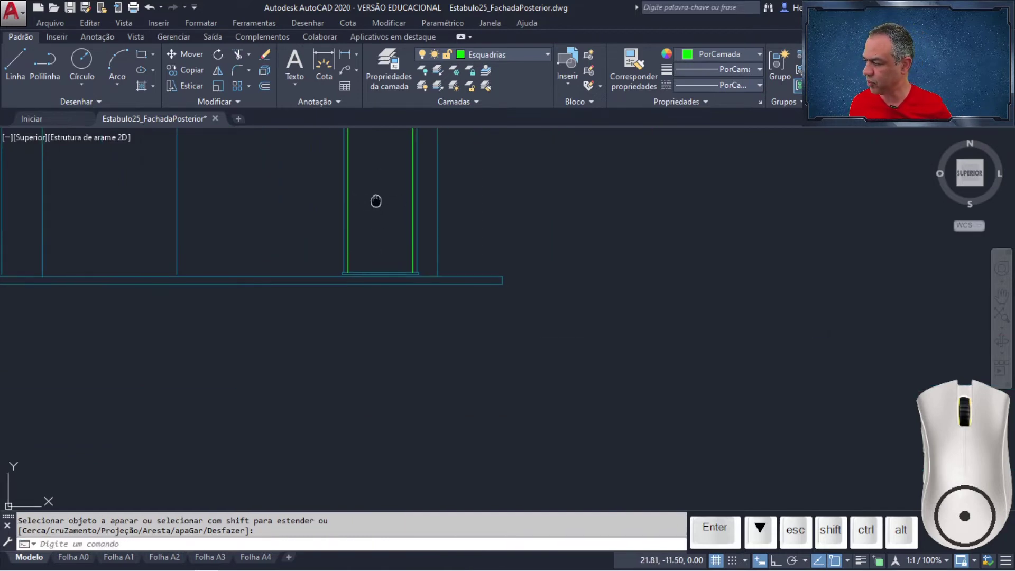
pyautogui.moveTo(376, 199); pyautogui.dragTo(376, 271, button='middle')
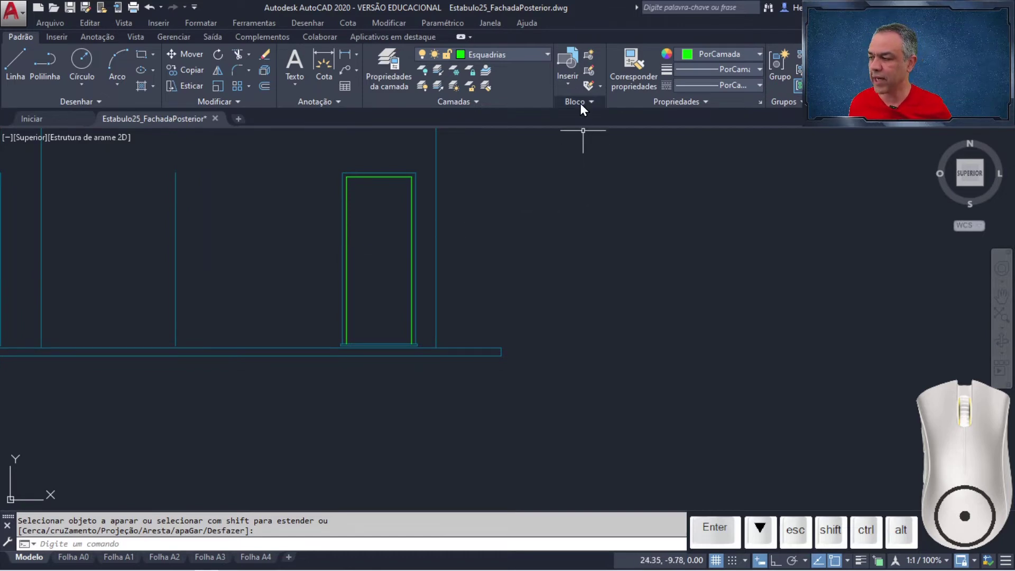
pyautogui.click(571, 90)
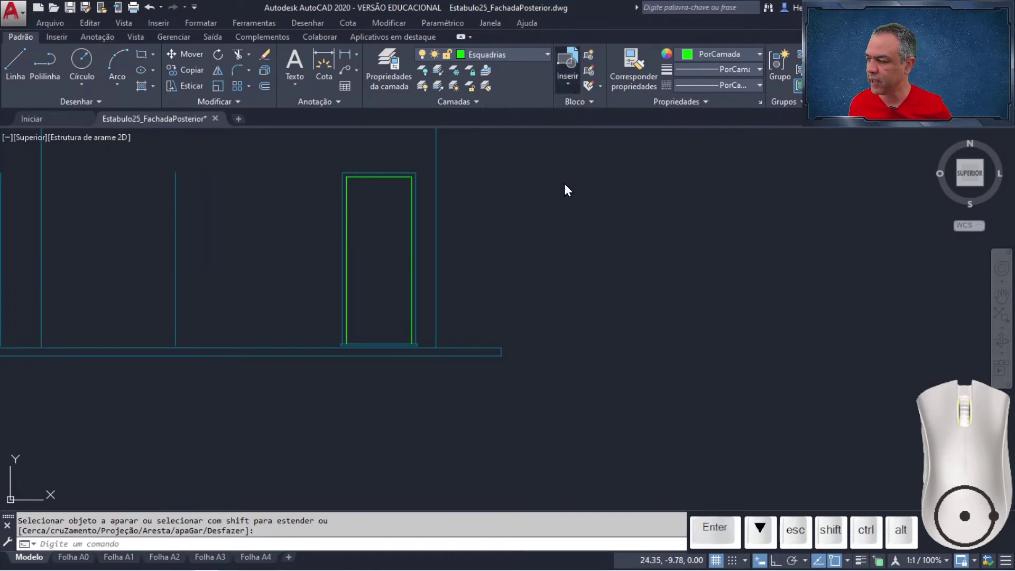
pyautogui.scroll(-4, 515, 192)
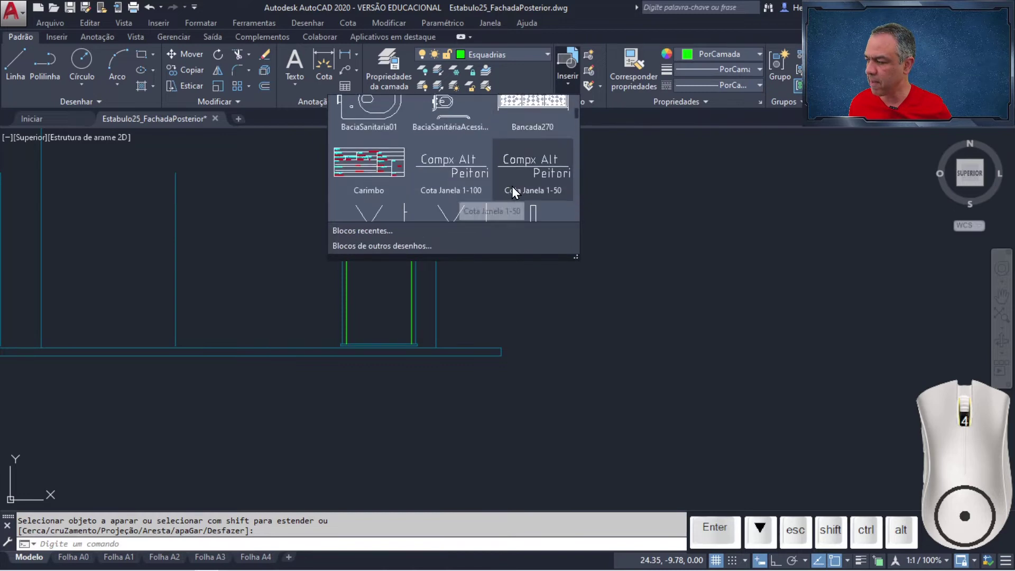
pyautogui.scroll(-6, 511, 188)
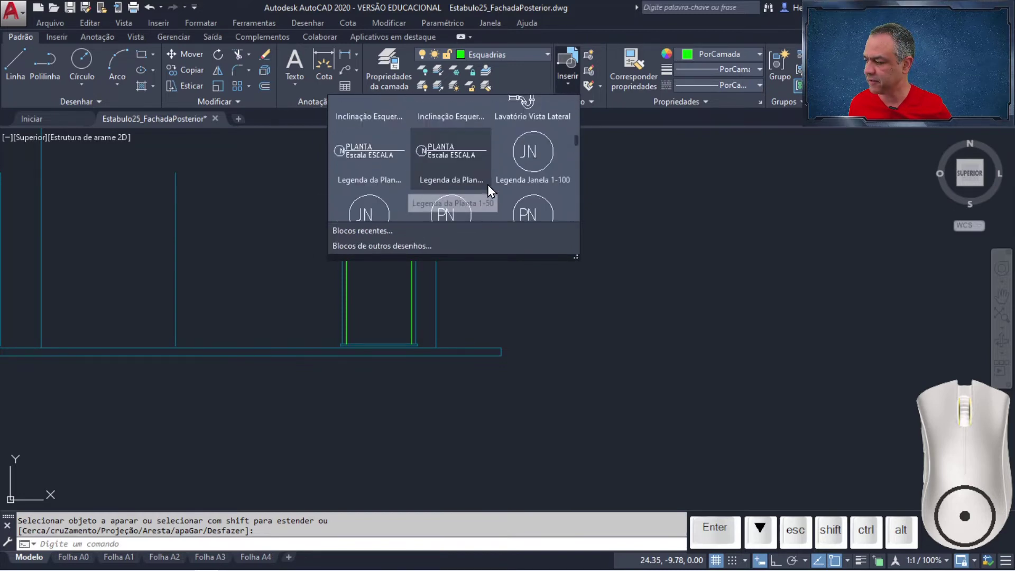
pyautogui.scroll(-4, 486, 183)
pyautogui.click(487, 183)
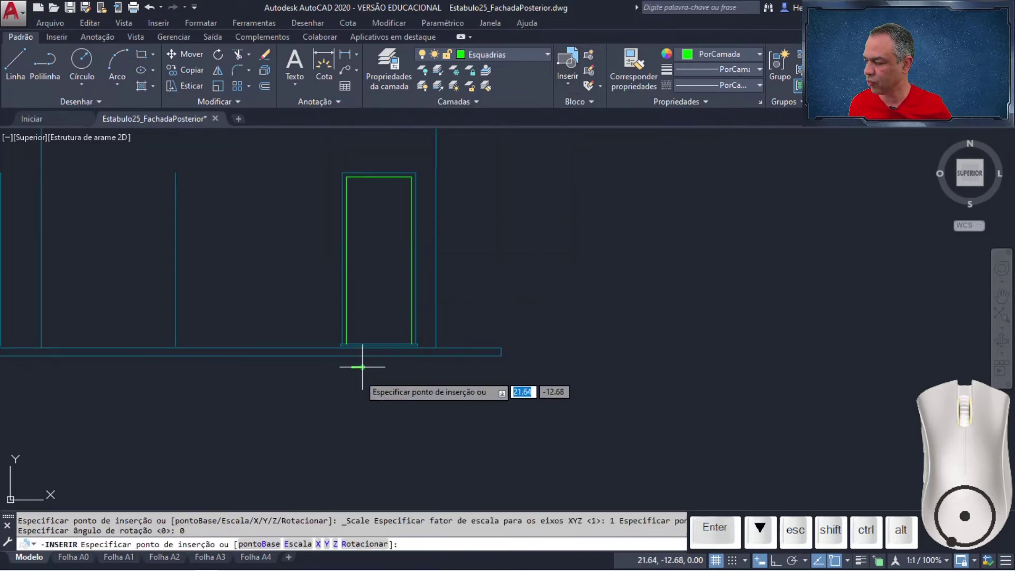
pyautogui.scroll(8, 362, 366)
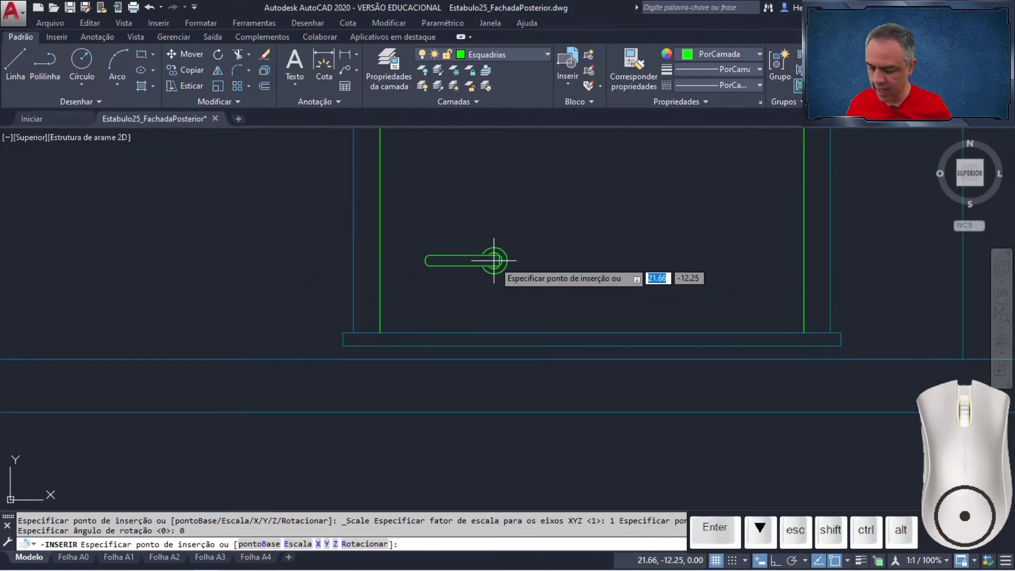
pyautogui.write('de')
pyautogui.press('Return')
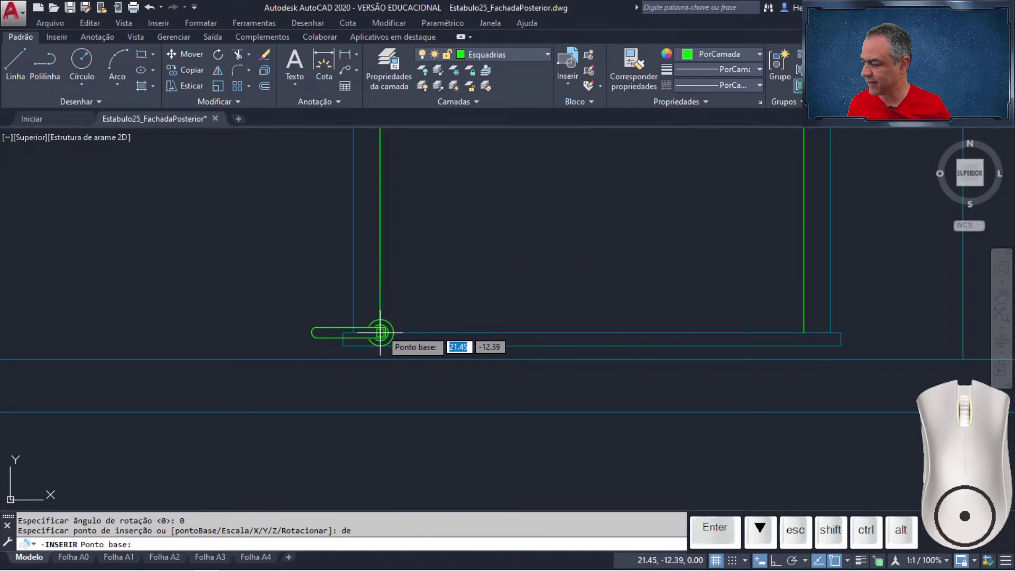
pyautogui.click(380, 333)
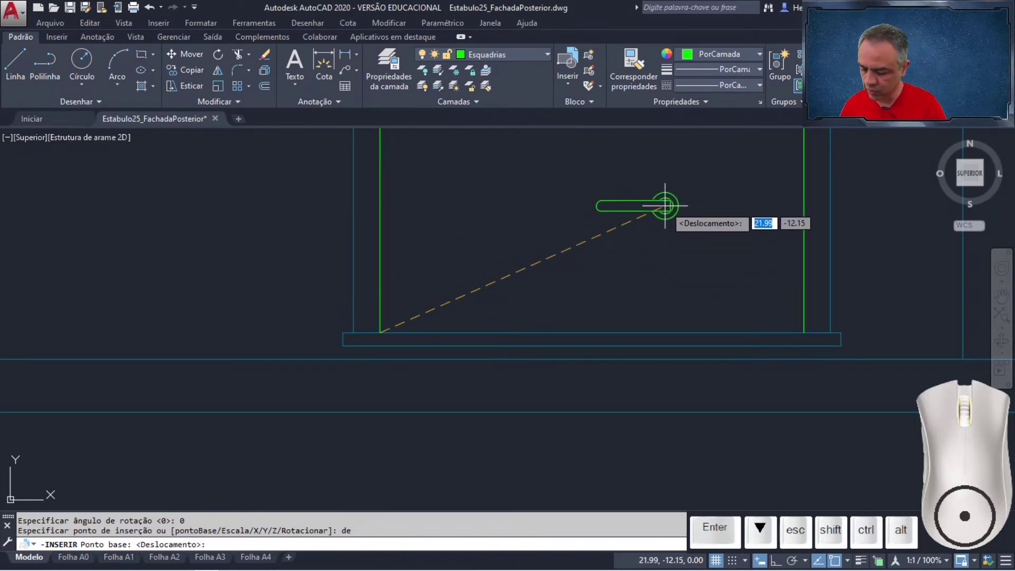
pyautogui.write('@')
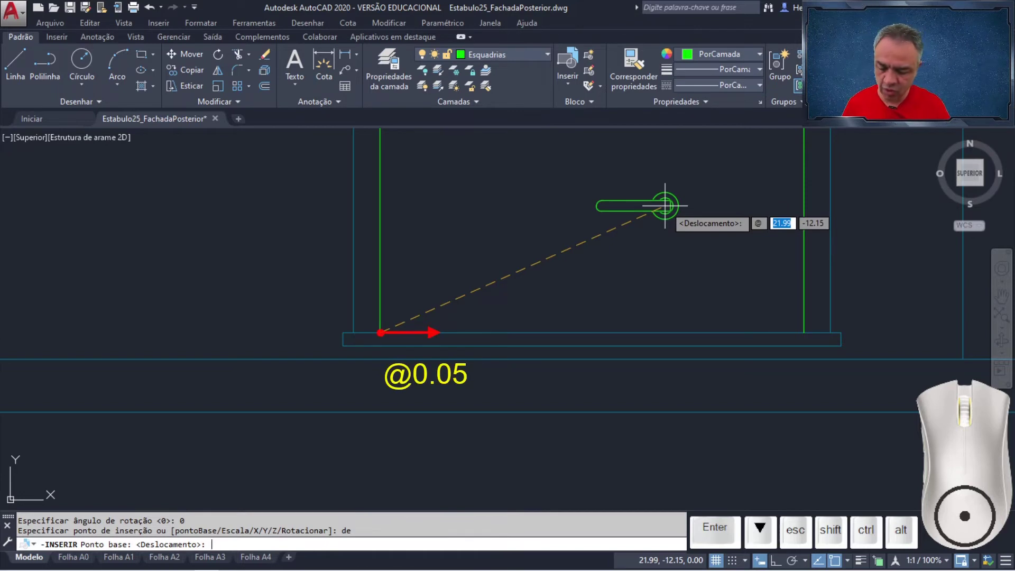
pyautogui.write('0.')
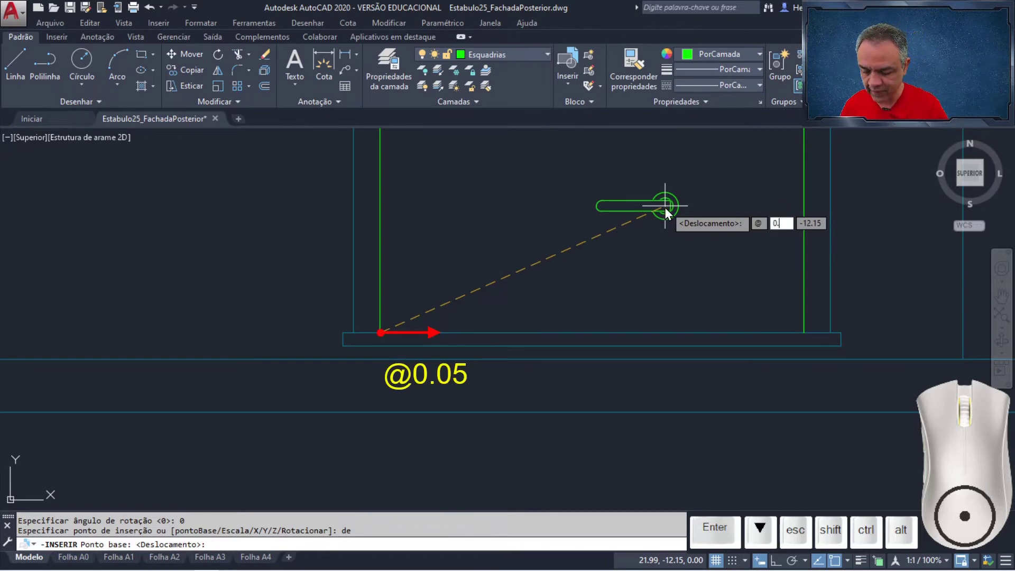
pyautogui.write('05,')
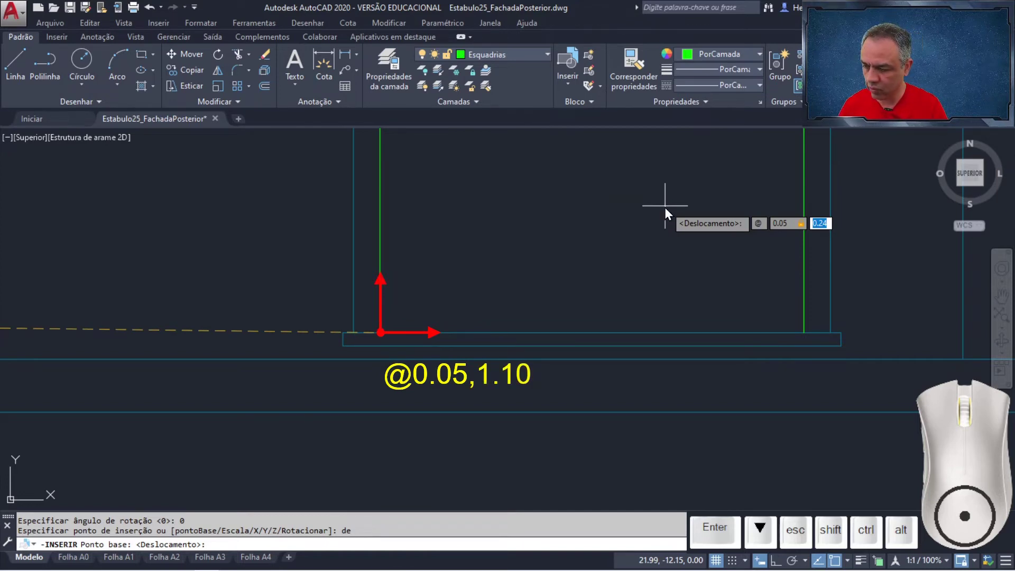
pyautogui.press('Return')
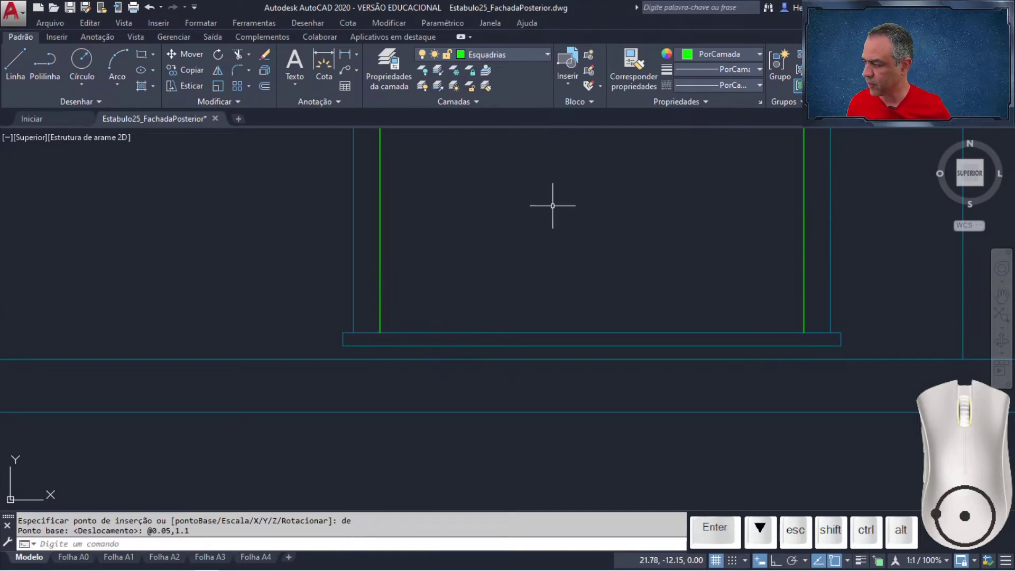
# Rotate the inserted door handle 180 degrees about the centre of its circular rosette.
pyautogui.moveTo(553, 204); pyautogui.dragTo(566, 500, button='middle')
pyautogui.scroll(4, 451, 203)
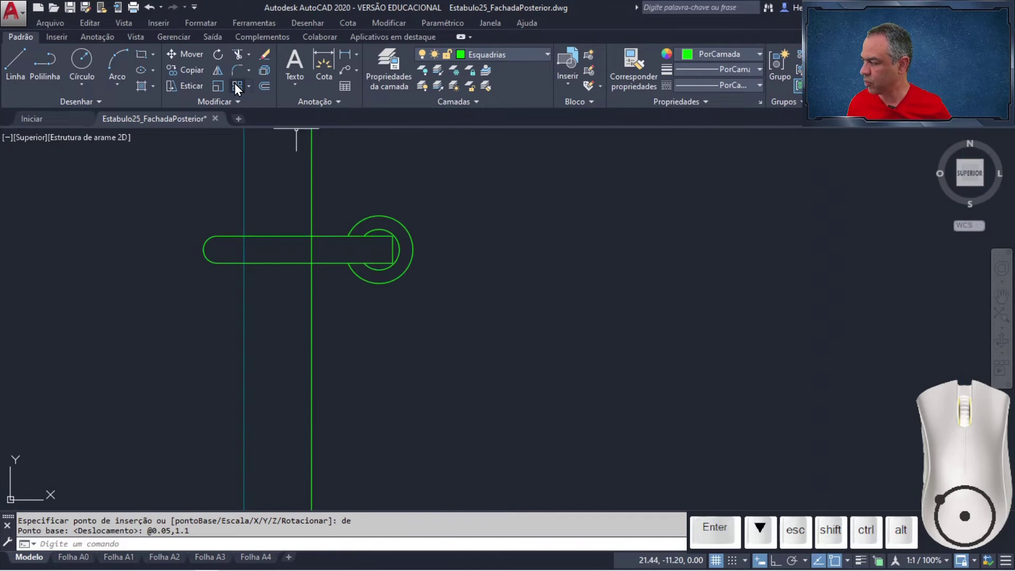
pyautogui.click(218, 54)
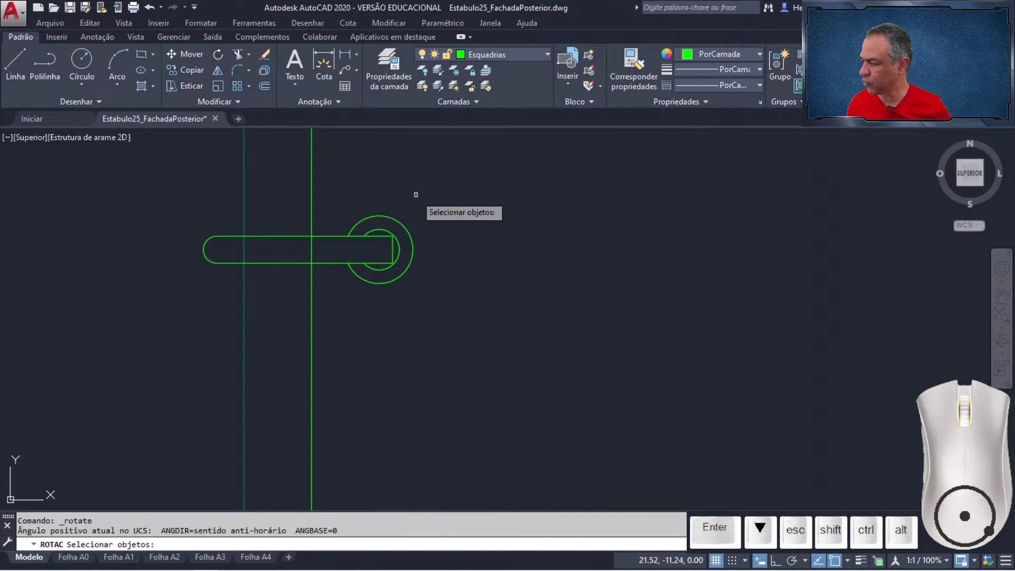
pyautogui.click(410, 233)
pyautogui.press('Return')
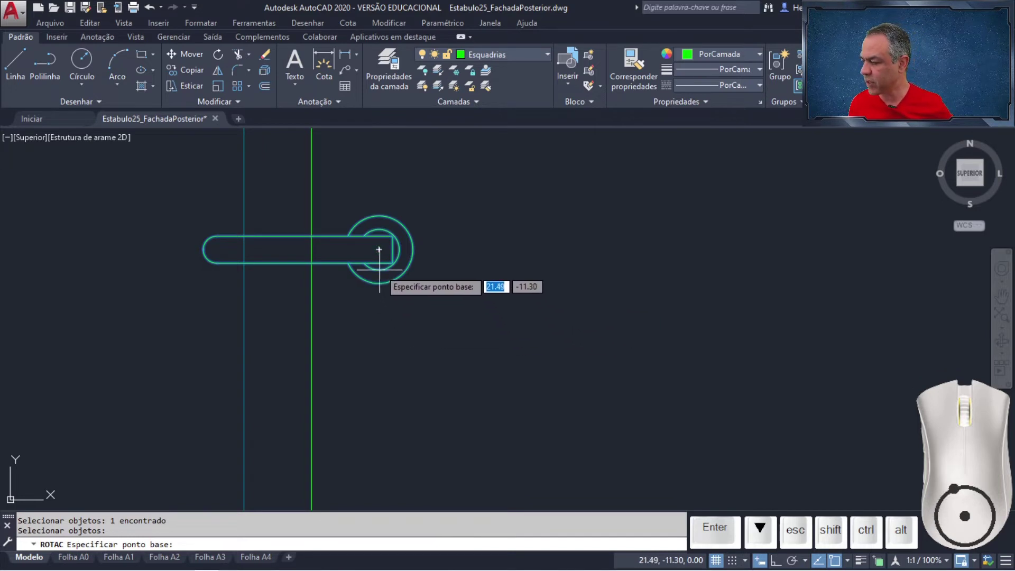
pyautogui.click(379, 249)
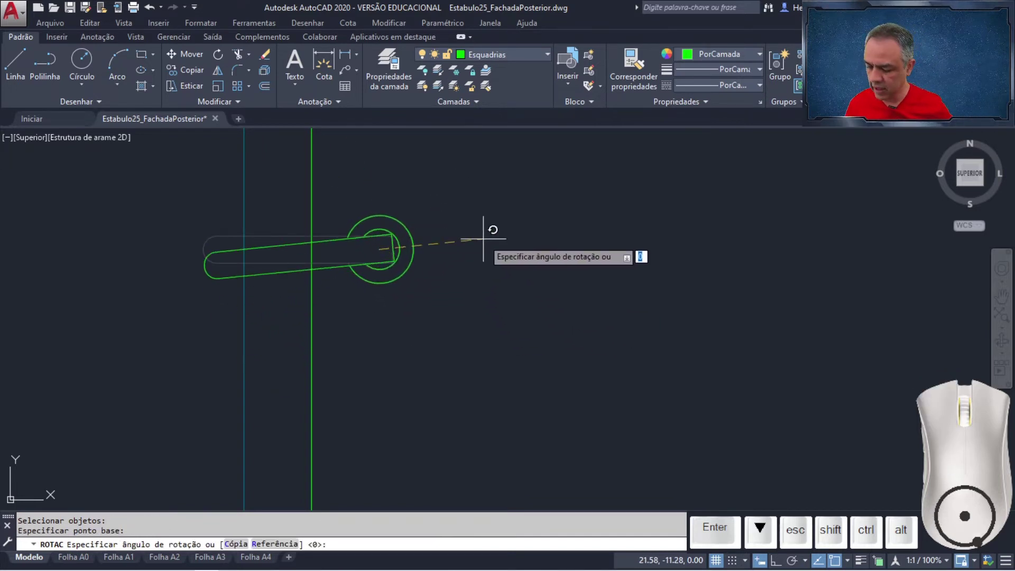
pyautogui.write('180')
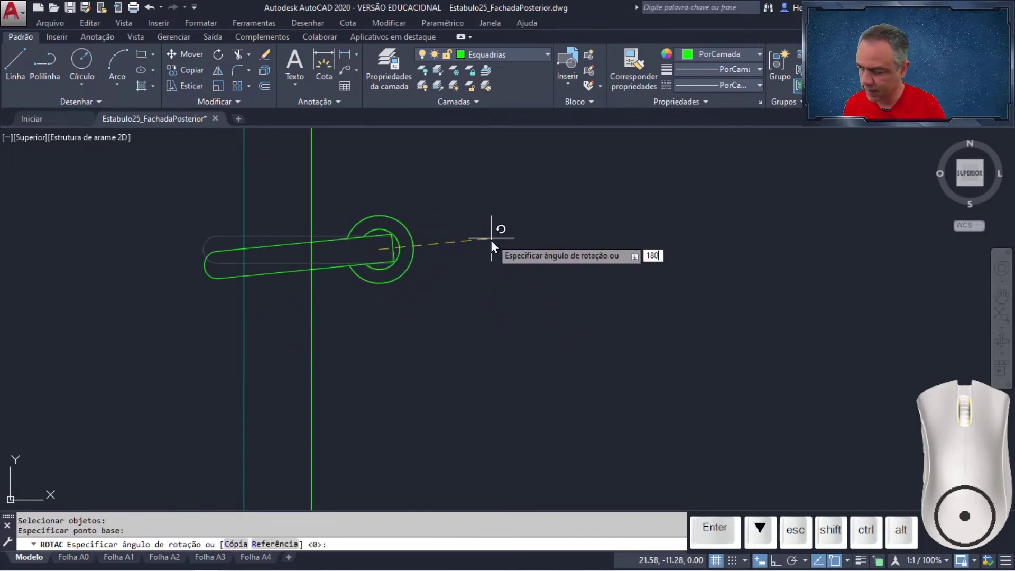
# Rotate the door handle's lever 180 degrees about the centre of its round base.
pyautogui.press('Return')
pyautogui.scroll(-10, 491, 238)
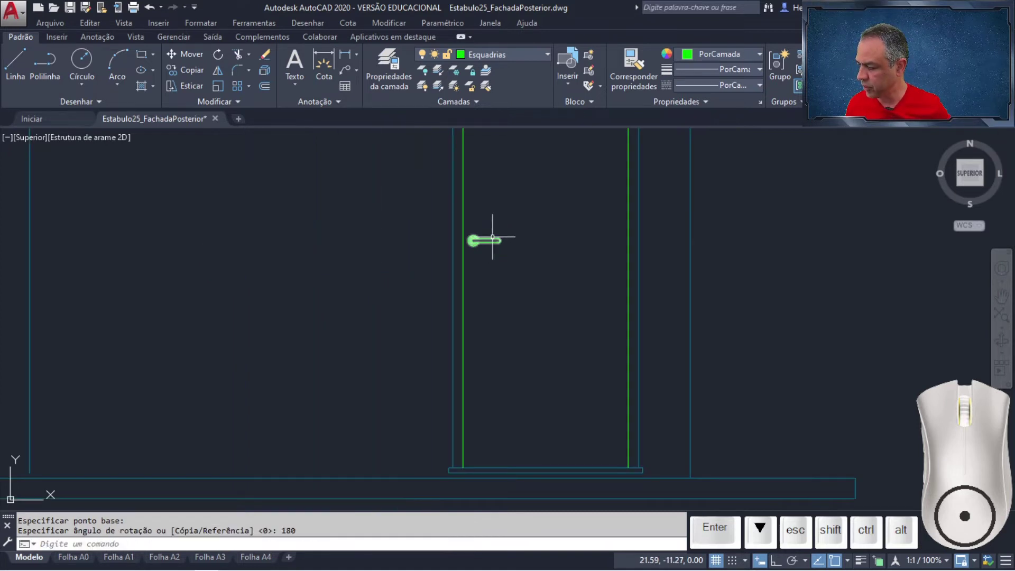
pyautogui.moveTo(494, 231); pyautogui.dragTo(441, 305, button='middle')
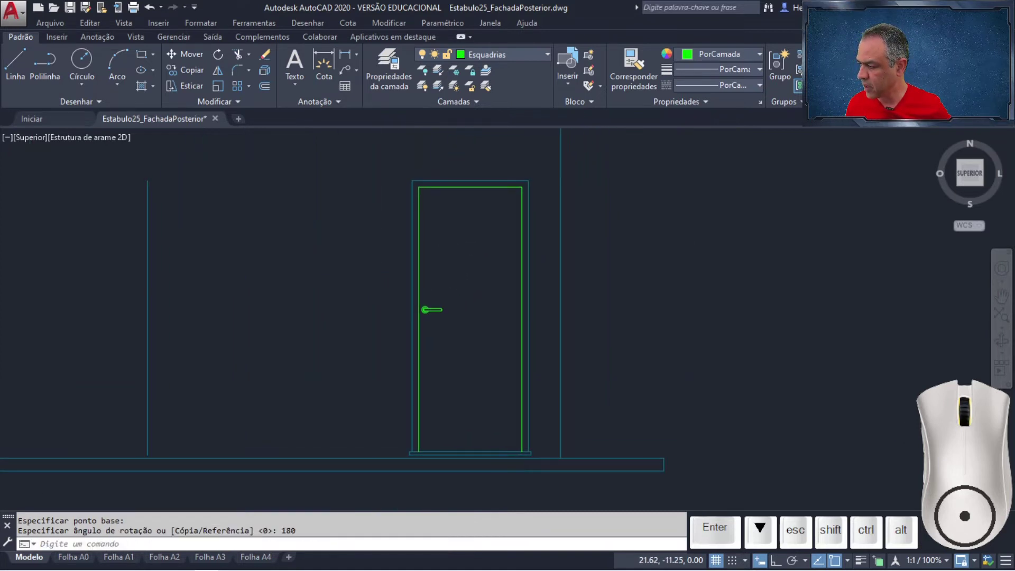
# Copy the complete door with frame, handle and sill from the sill's bottom midpoint to the lower ends of the two vertical centre lines.
pyautogui.click(200, 71)
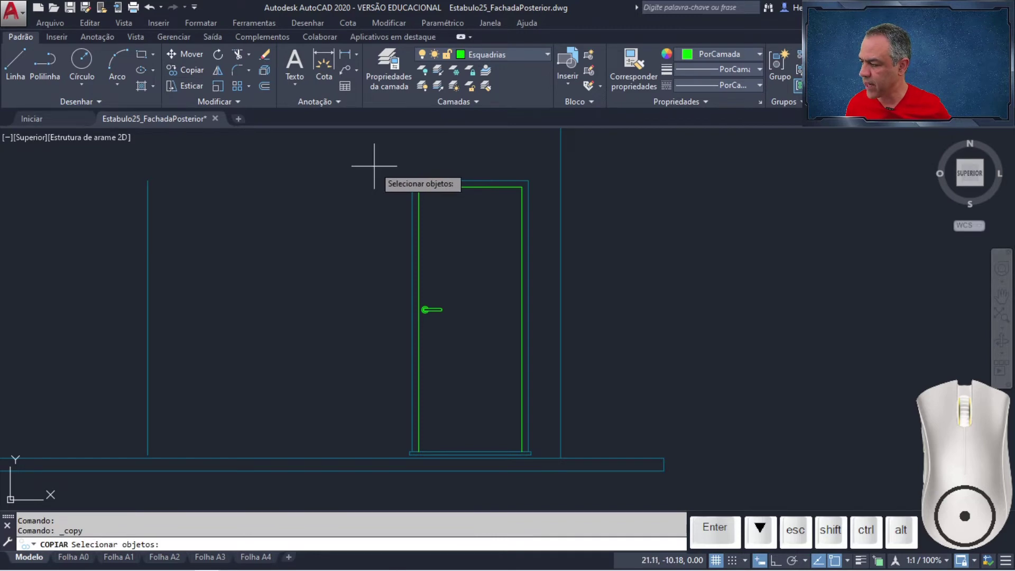
pyautogui.click(374, 166)
pyautogui.click(587, 494)
pyautogui.press('Return')
pyautogui.moveTo(538, 480); pyautogui.dragTo(611, 430, button='middle')
pyautogui.scroll(6, 605, 438)
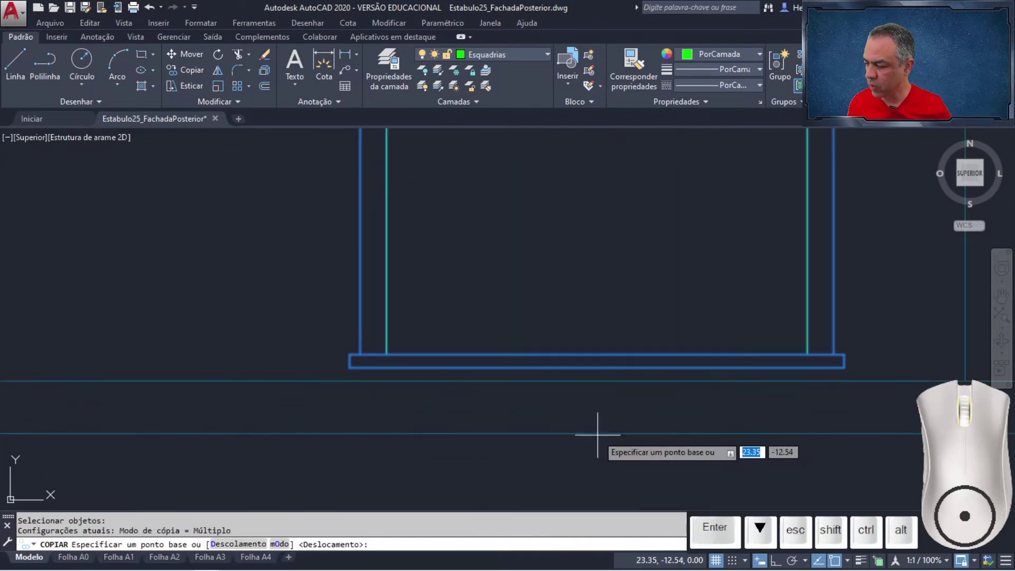
pyautogui.click(596, 367)
pyautogui.scroll(-5, 423, 328)
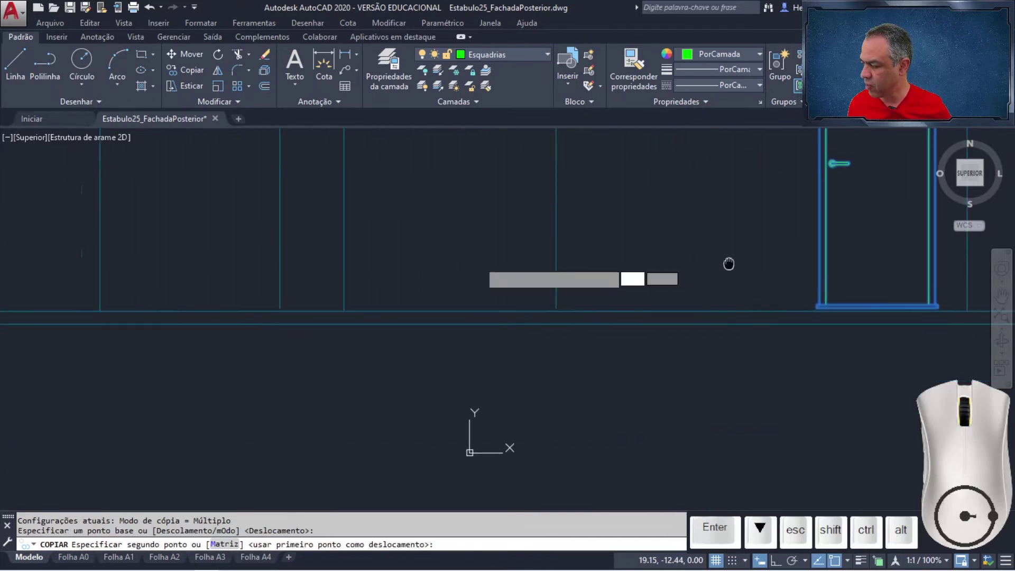
pyautogui.scroll(2, 687, 269)
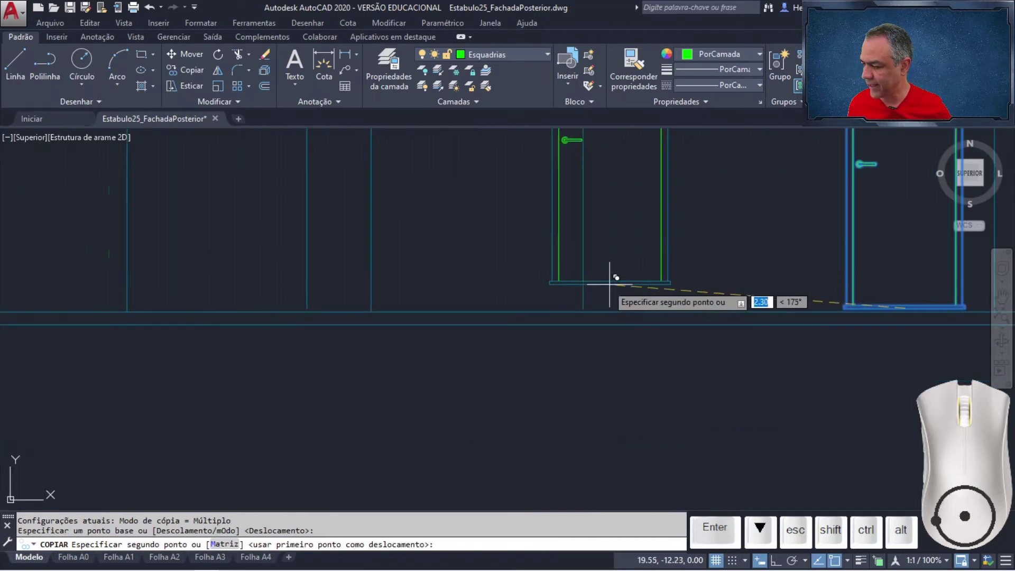
pyautogui.click(583, 308)
pyautogui.scroll(6, 563, 268)
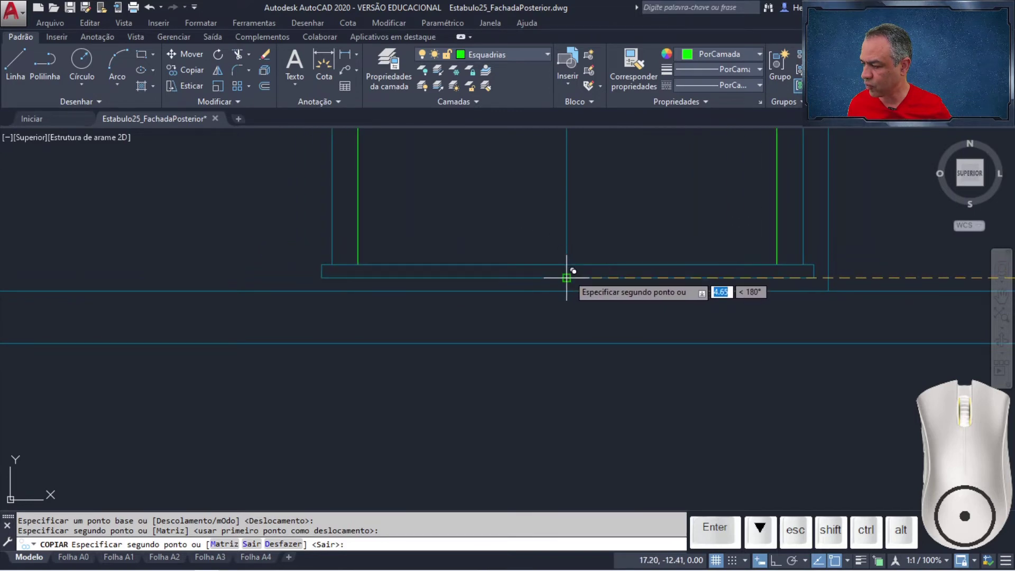
pyautogui.click(566, 277)
pyautogui.press('Return')
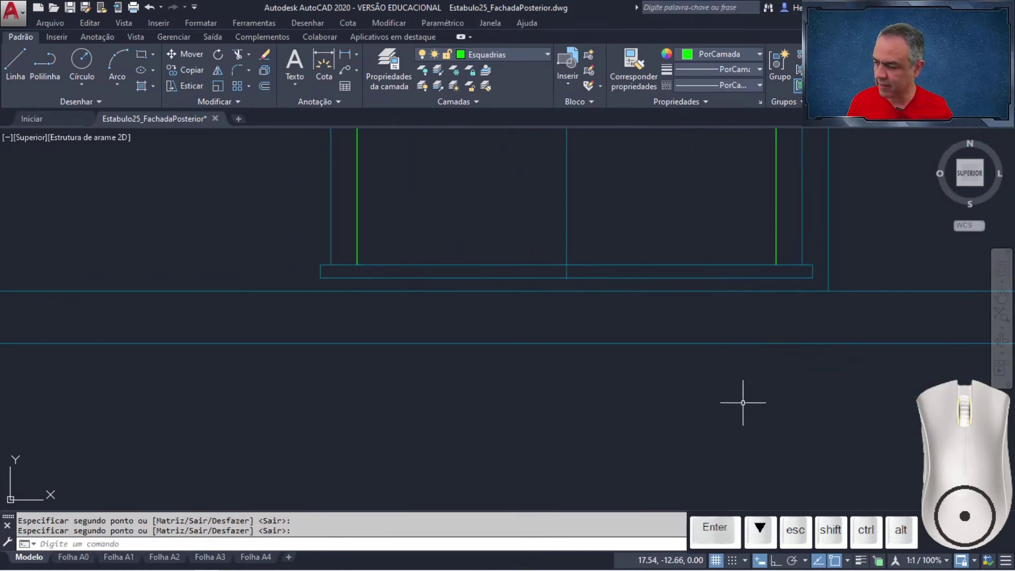
# Delete the vertical centre lines running through the two copied doors.
pyautogui.scroll(-8, 612, 359)
pyautogui.moveTo(572, 333); pyautogui.dragTo(479, 253, button='middle')
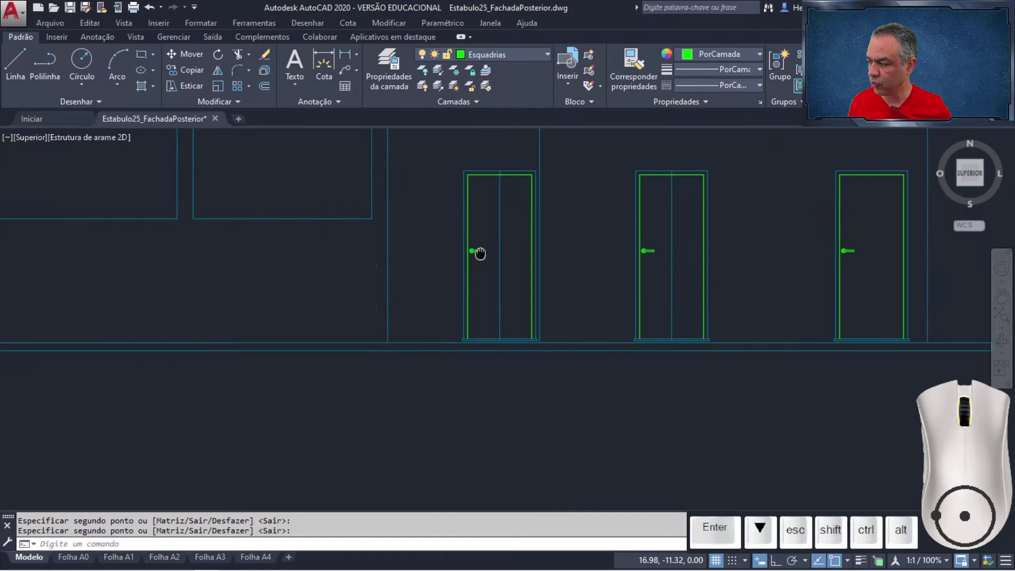
pyautogui.click(675, 201)
pyautogui.click(662, 204)
pyautogui.click(520, 211)
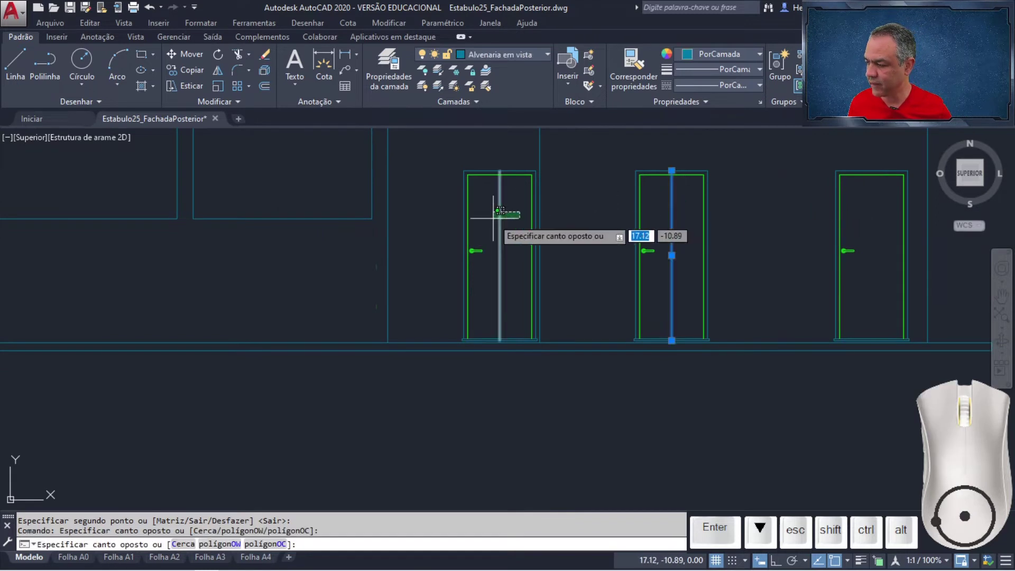
pyautogui.click(493, 217)
pyautogui.press('Delete')
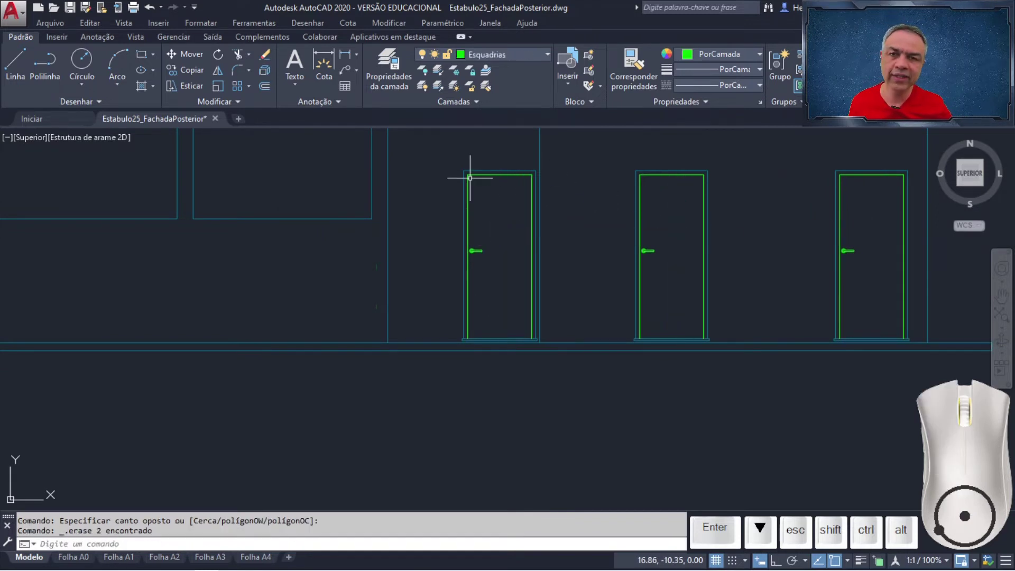
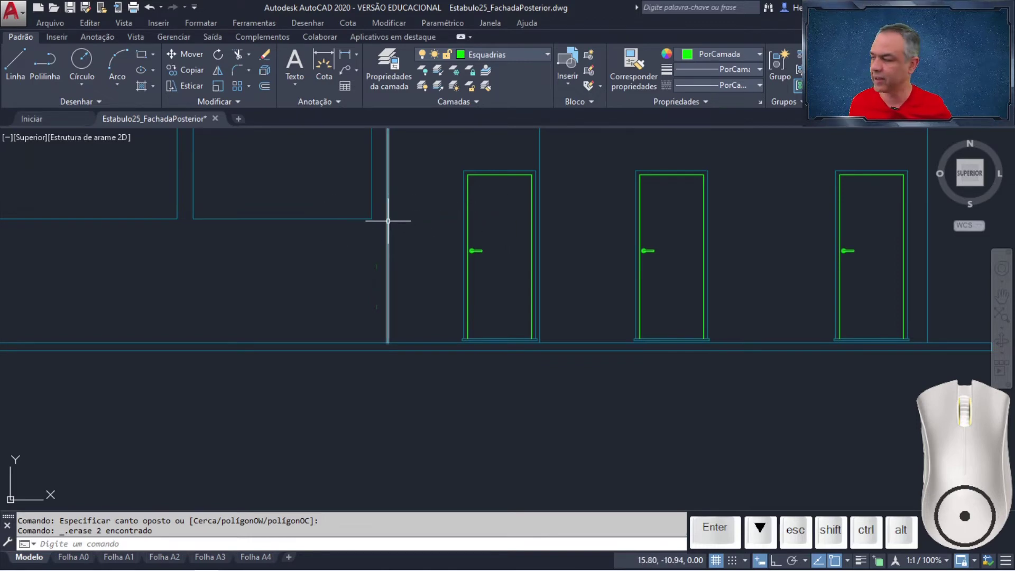
# Extend the bottom edge of the rectangle beside the leftmost door to the vertical wall line on that door's far side.
pyautogui.scroll(4, 430, 195)
pyautogui.moveTo(432, 197); pyautogui.dragTo(369, 275, button='middle')
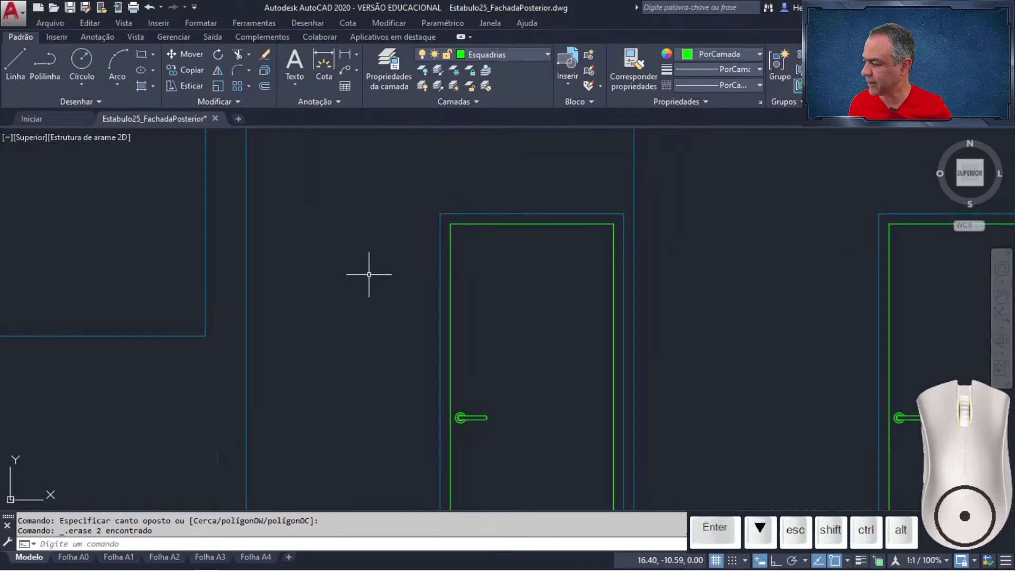
pyautogui.click(248, 54)
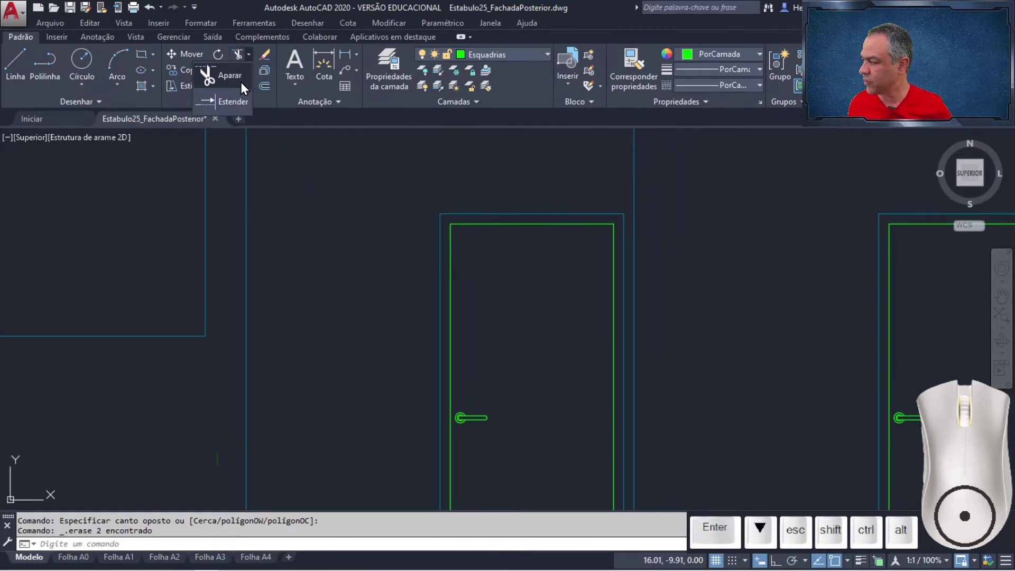
pyautogui.click(239, 84)
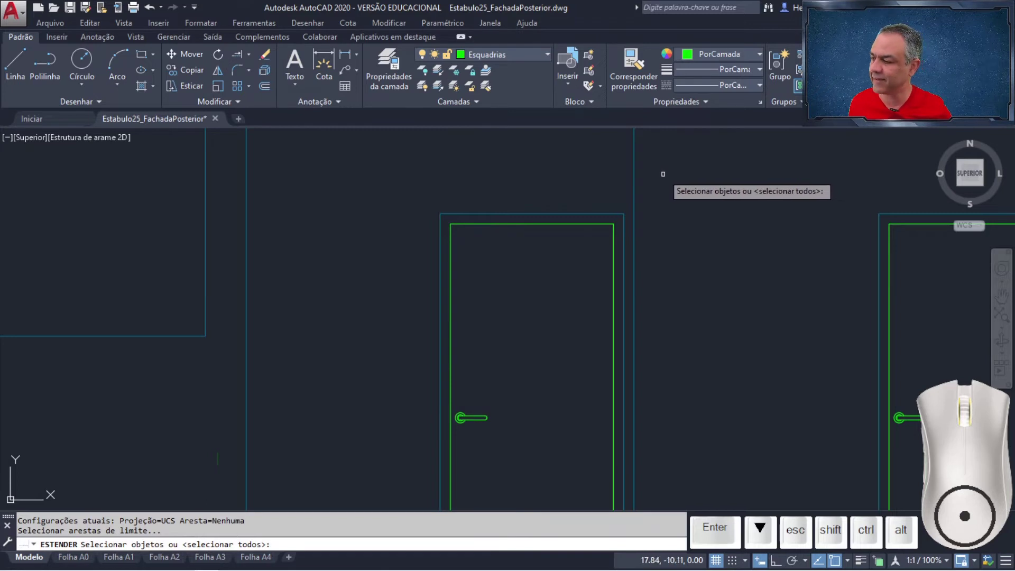
pyautogui.click(633, 176)
pyautogui.press('Return')
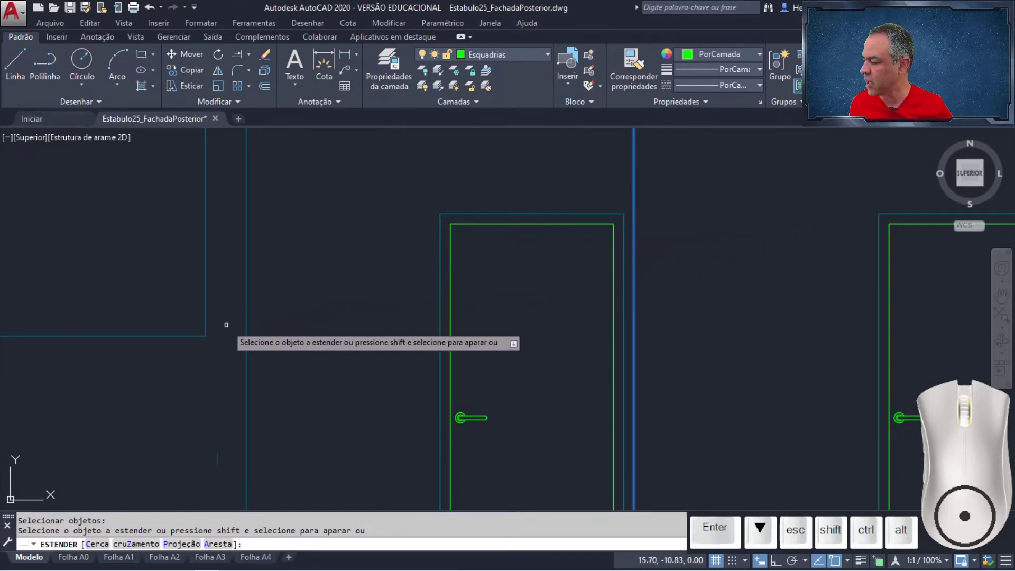
pyautogui.click(194, 335)
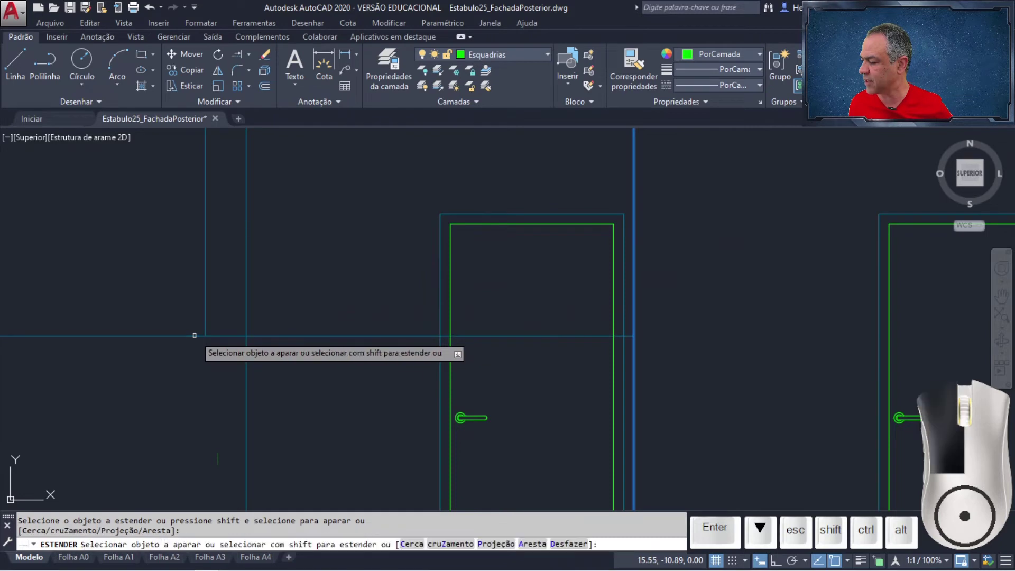
pyautogui.press('Return')
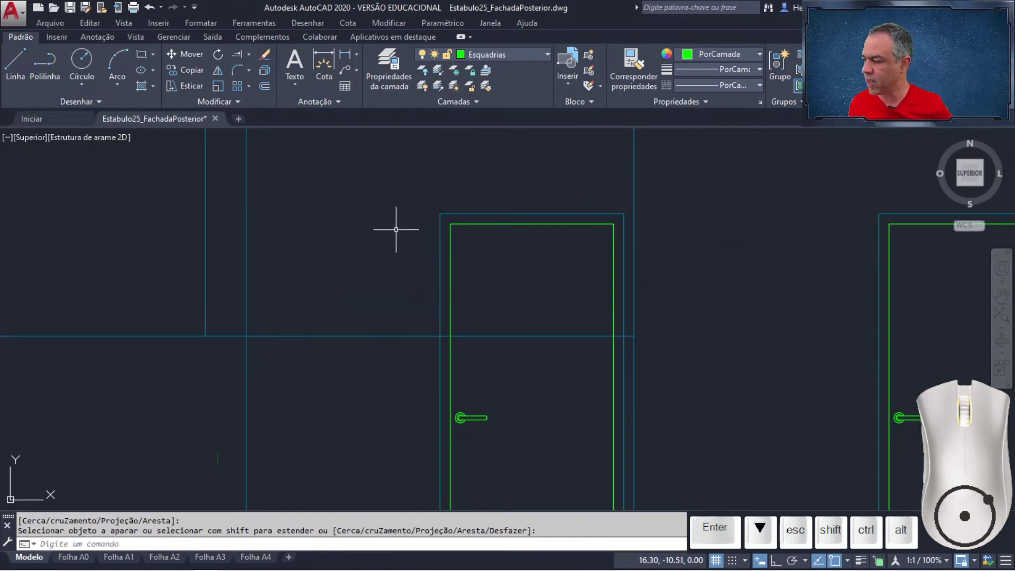
# Delete the leftmost door's top leaf line and its top and side frame lines.
pyautogui.click(552, 170)
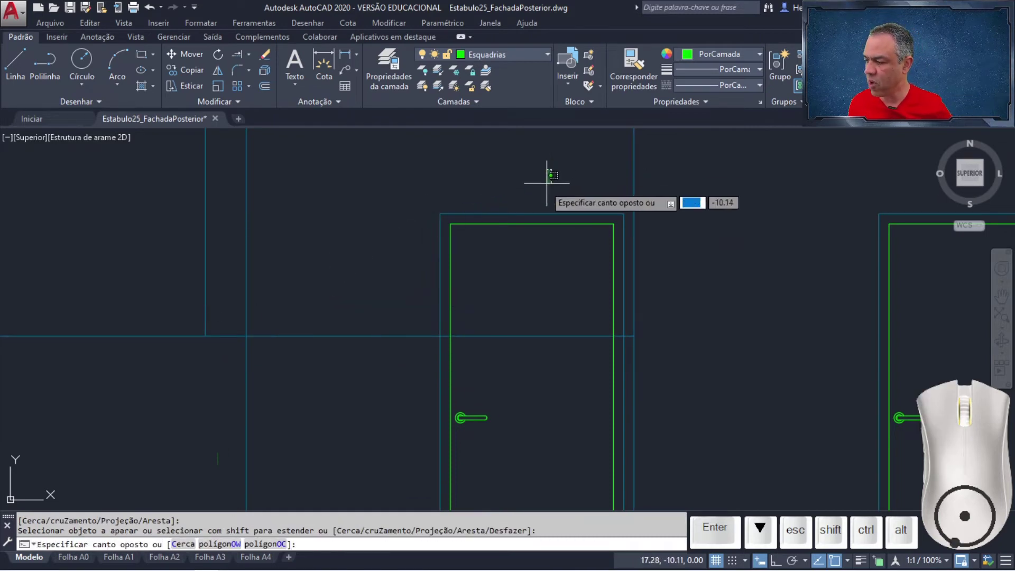
pyautogui.click(526, 246)
pyautogui.press('Delete')
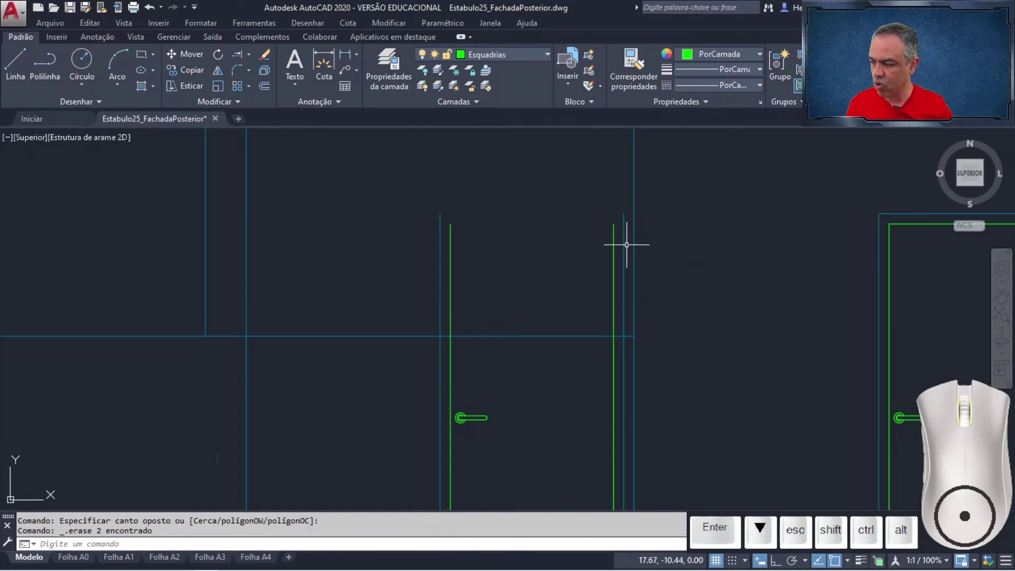
pyautogui.click(623, 243)
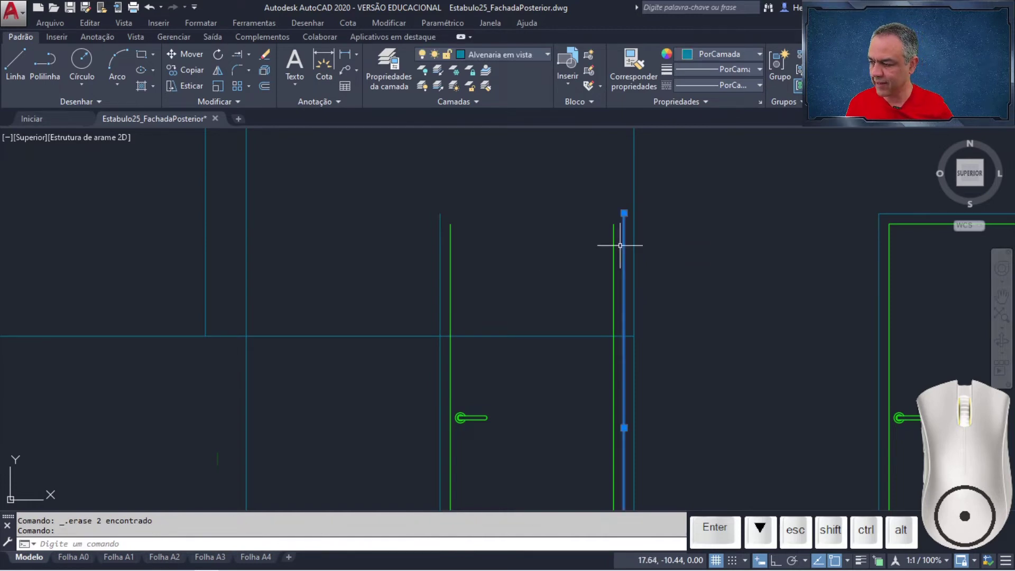
pyautogui.click(441, 266)
pyautogui.press('Delete')
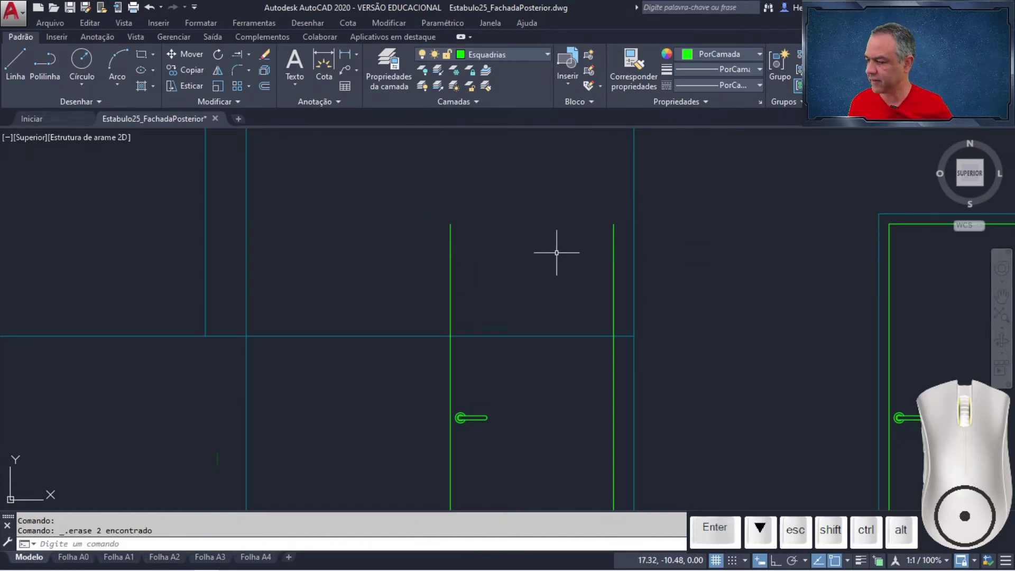
# Trim the wall line below the extended horizontal edge, that edge between the leftmost door's sides, and the door sides above it.
pyautogui.click(248, 53)
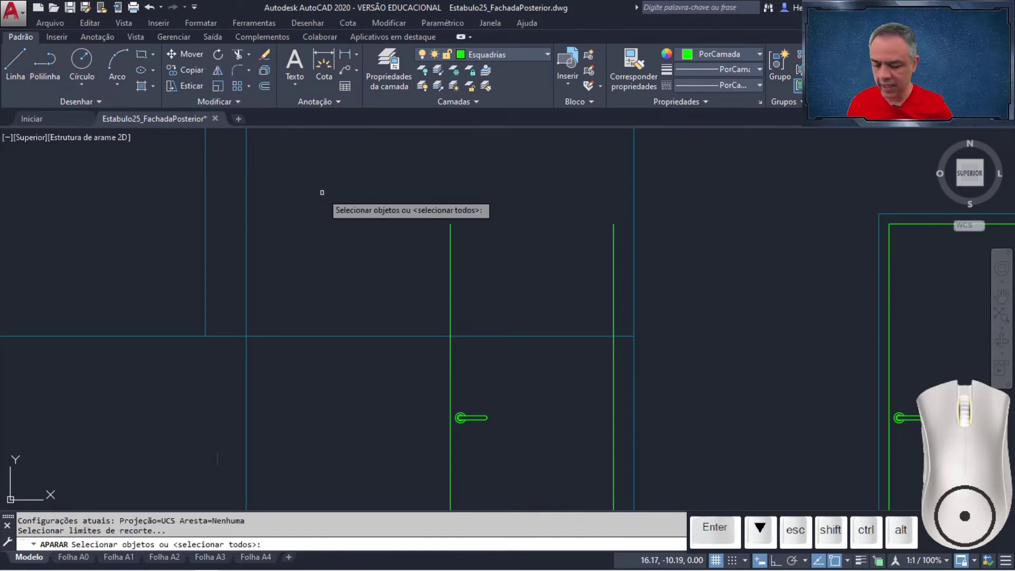
pyautogui.press('Return')
pyautogui.click(293, 380)
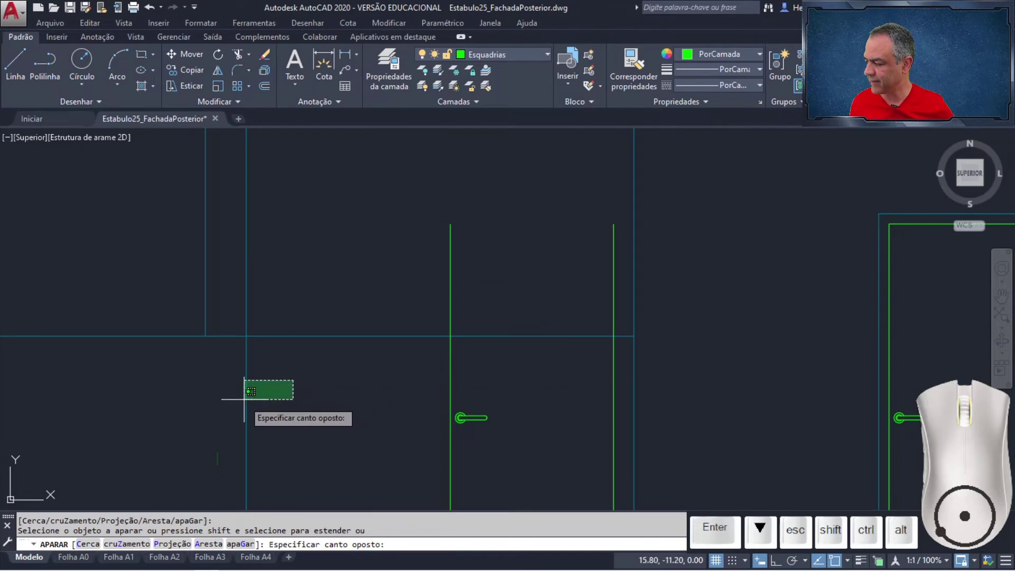
pyautogui.click(227, 406)
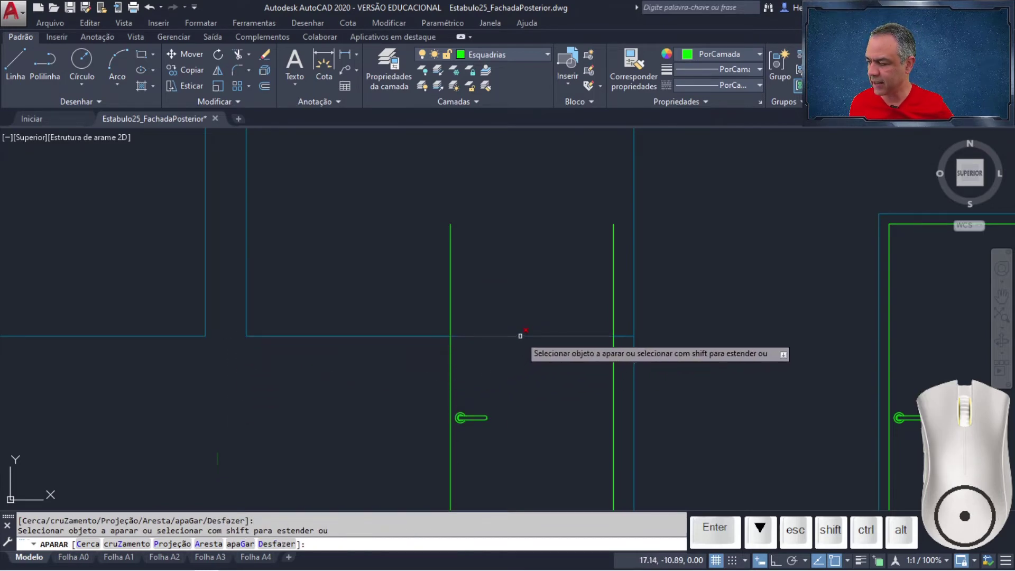
pyautogui.click(518, 339)
pyautogui.click(538, 335)
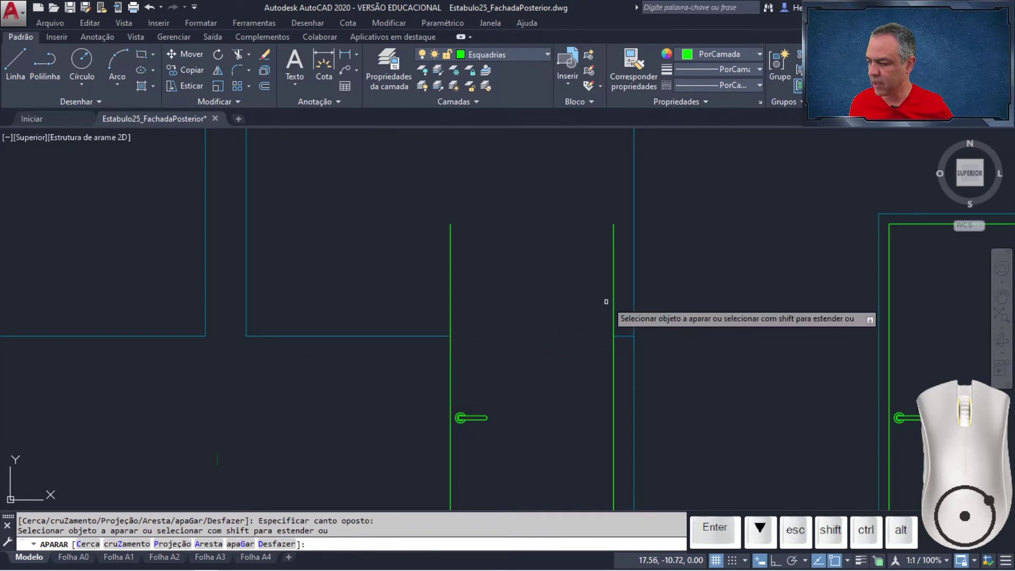
pyautogui.click(618, 290)
pyautogui.click(396, 308)
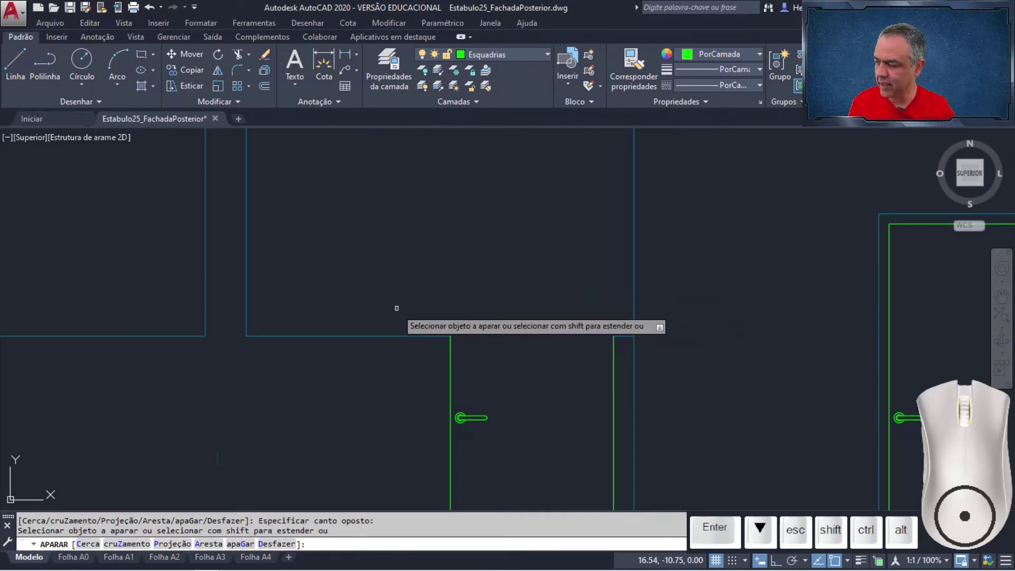
pyautogui.press('Return')
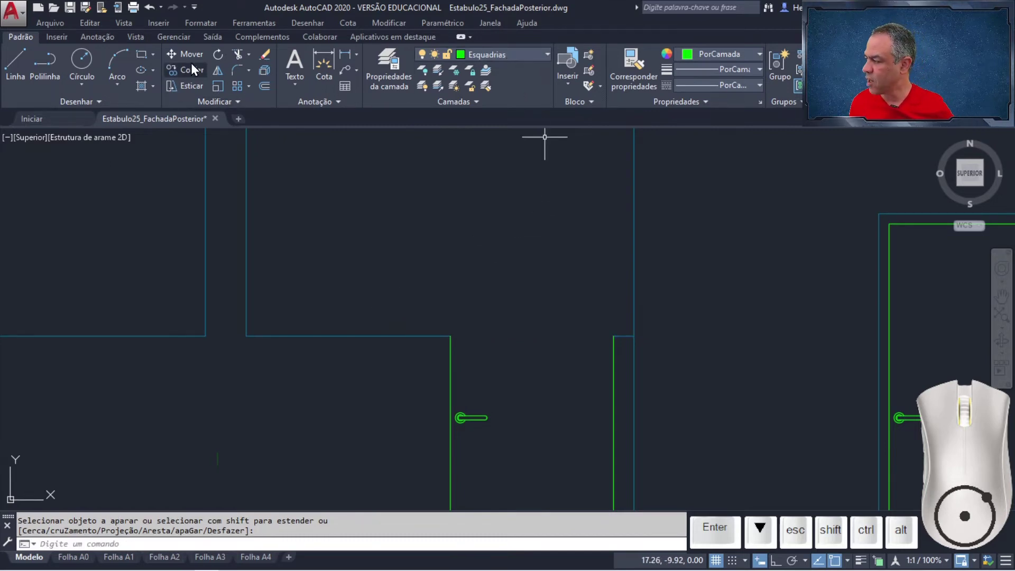
# Draw a horizontal line closing the top of the shortened leftmost door between its two side lines.
pyautogui.click(17, 66)
pyautogui.moveTo(516, 321); pyautogui.dragTo(383, 301, button='middle')
pyautogui.scroll(2, 336, 254)
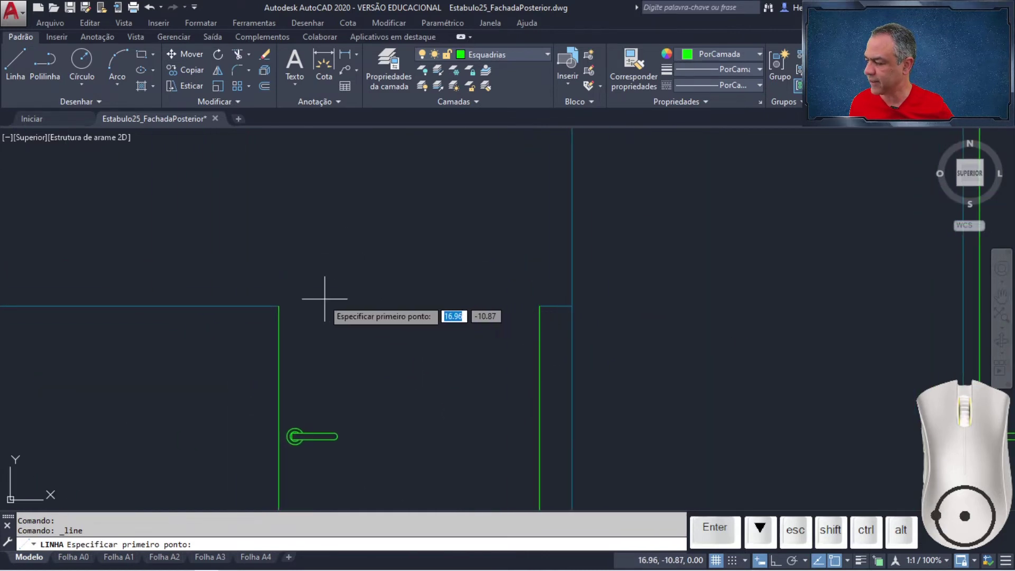
pyautogui.click(278, 305)
pyautogui.click(539, 305)
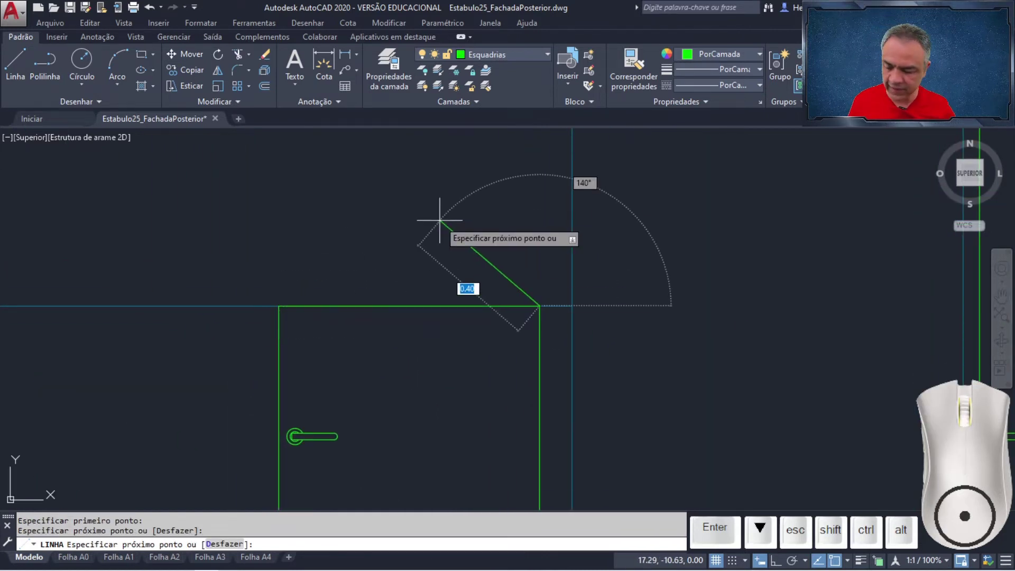
pyautogui.press('Return')
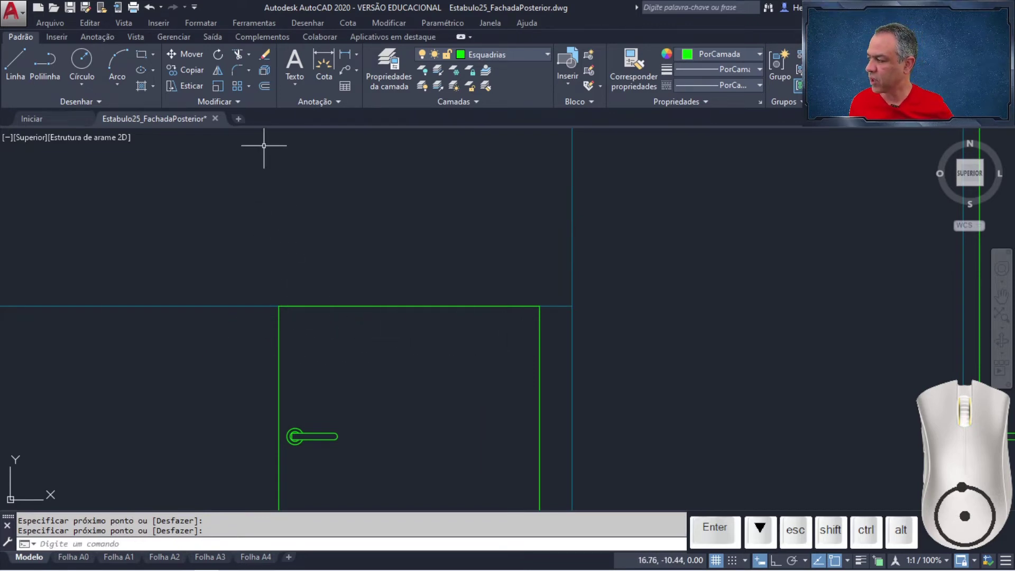
# Offset both side lines of the shortened leftmost door outward by 0.01.
pyautogui.click(266, 87)
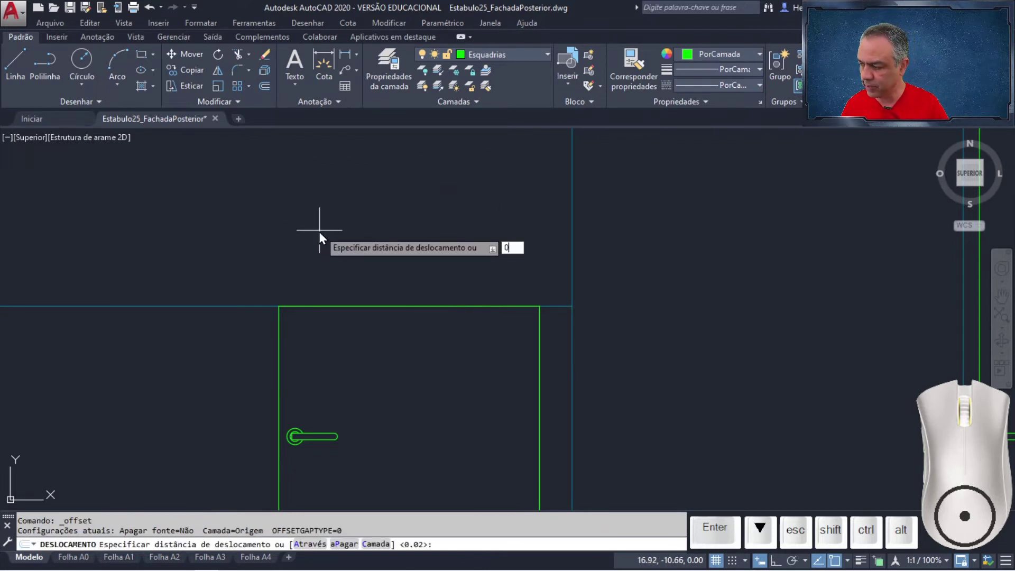
pyautogui.write('1')
pyautogui.press('Return')
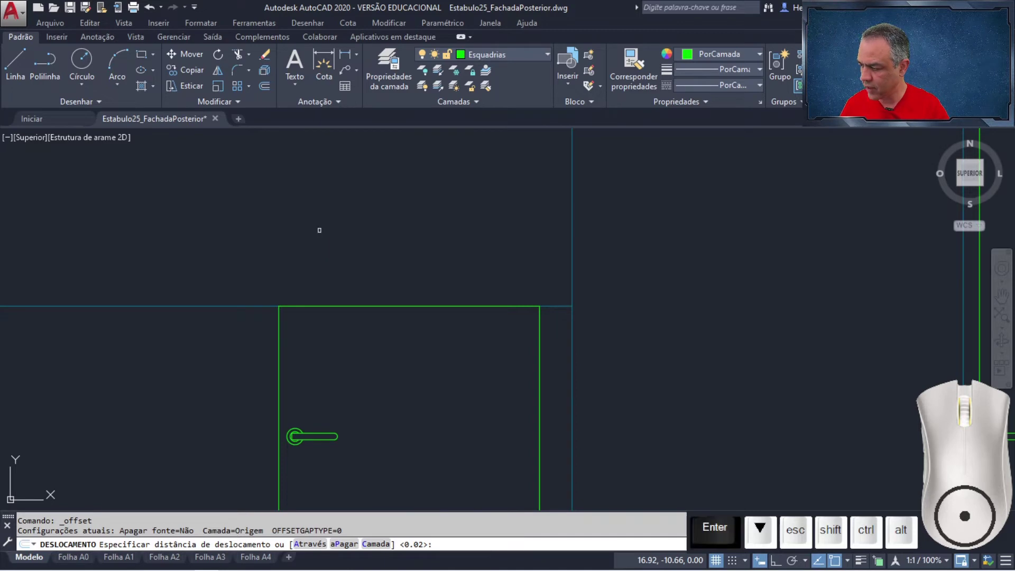
pyautogui.click(277, 332)
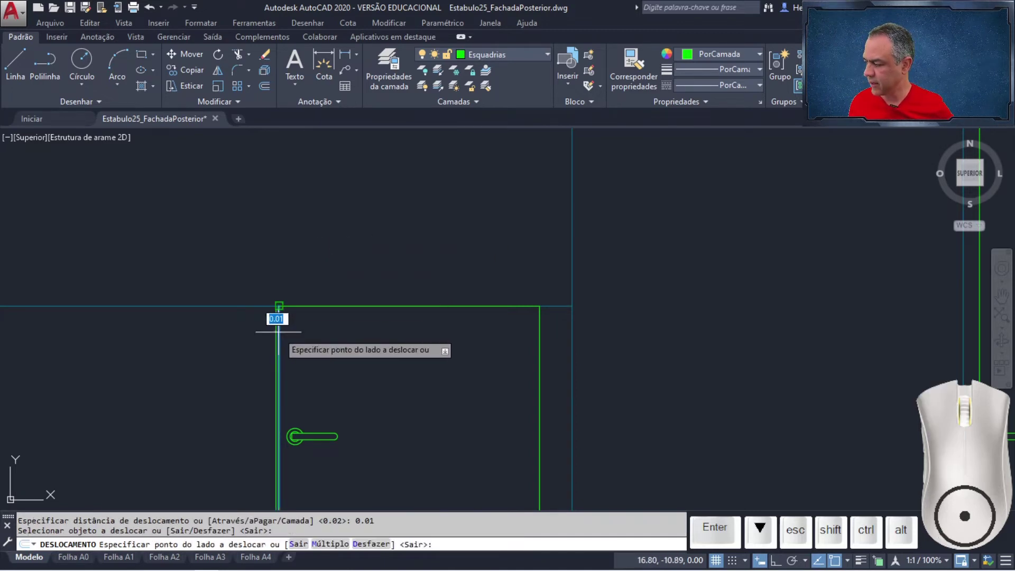
pyautogui.click(211, 344)
pyautogui.click(541, 365)
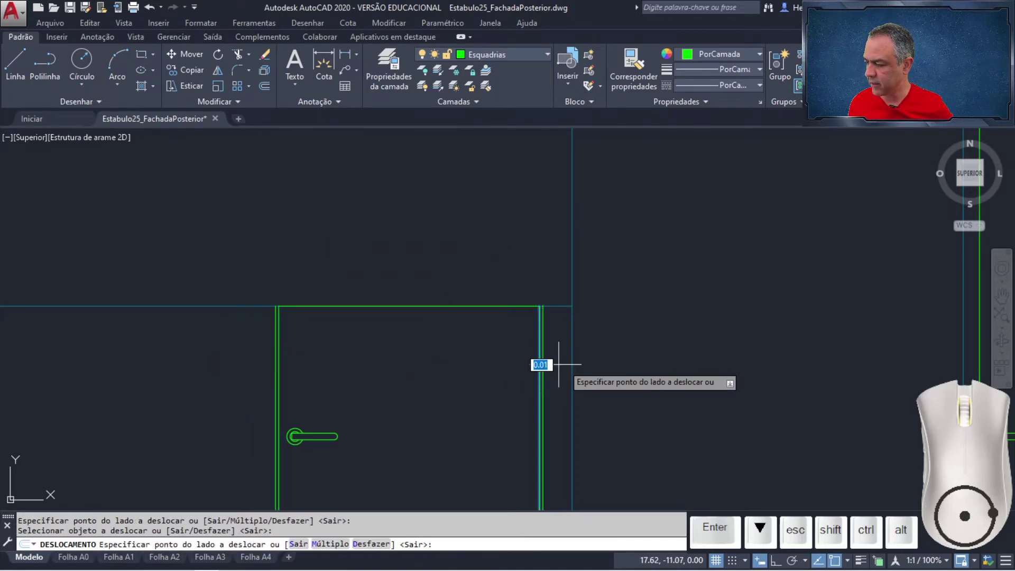
pyautogui.click(673, 364)
pyautogui.press('Return')
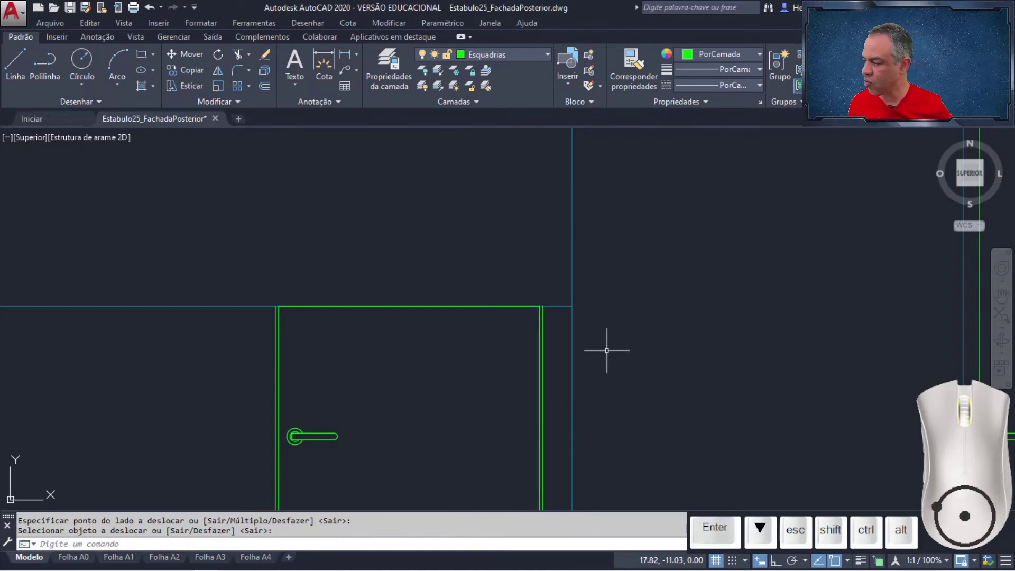
# Match the two outer side lines of the shortened door to the layer of the adjacent vertical wall line, Alvenaria em vista.
pyautogui.click(486, 86)
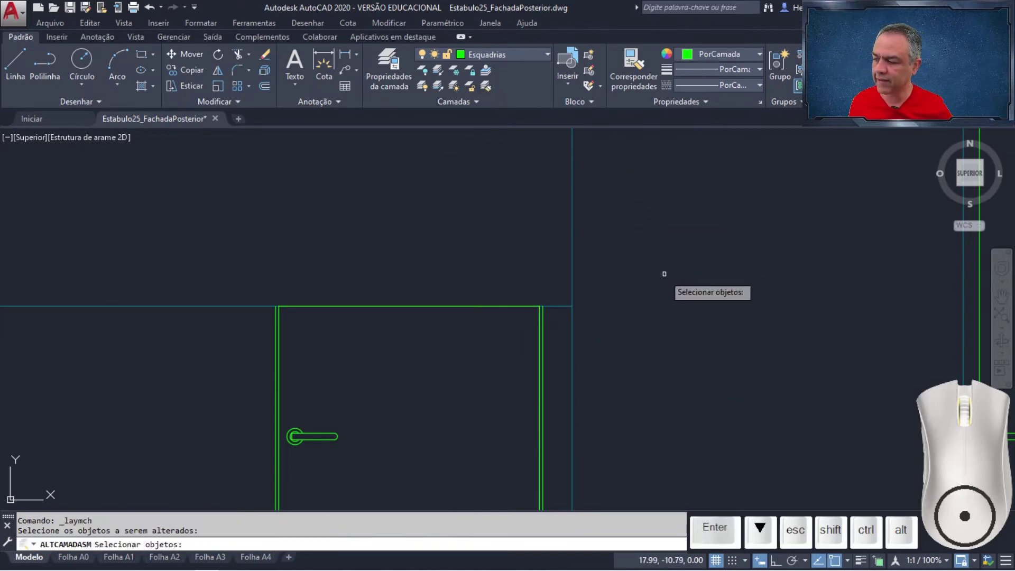
pyautogui.click(543, 336)
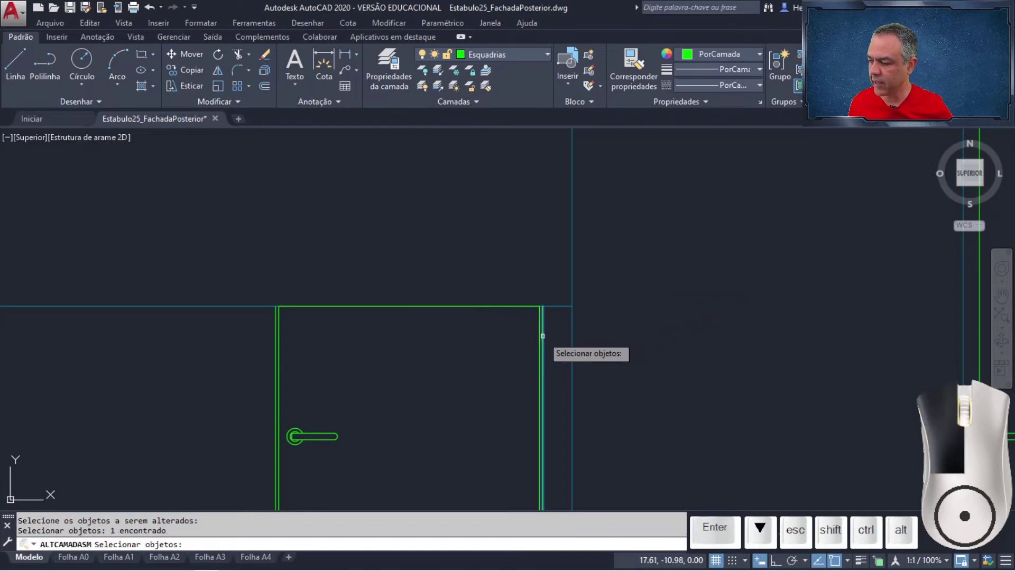
pyautogui.click(275, 372)
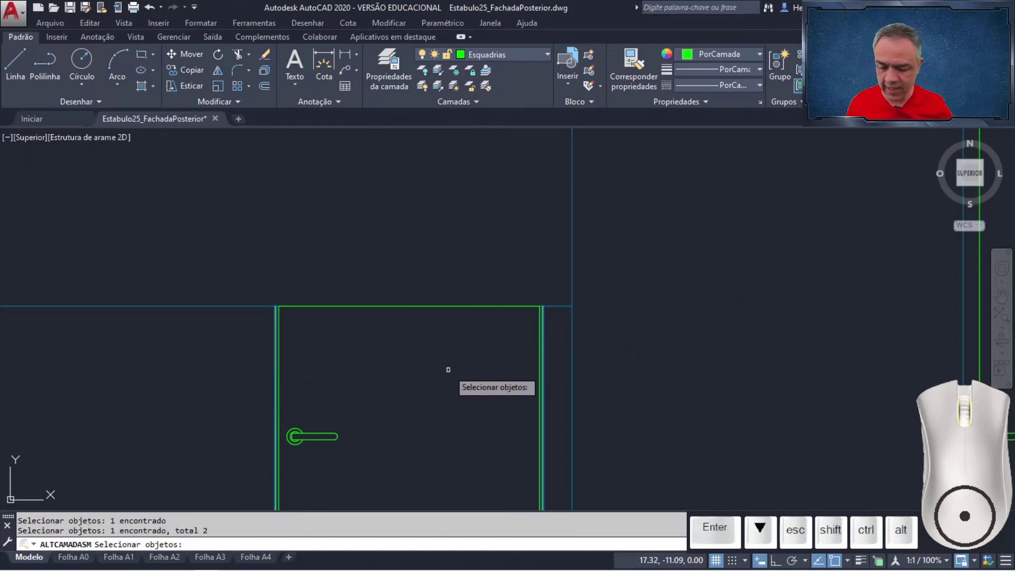
pyautogui.press('Return')
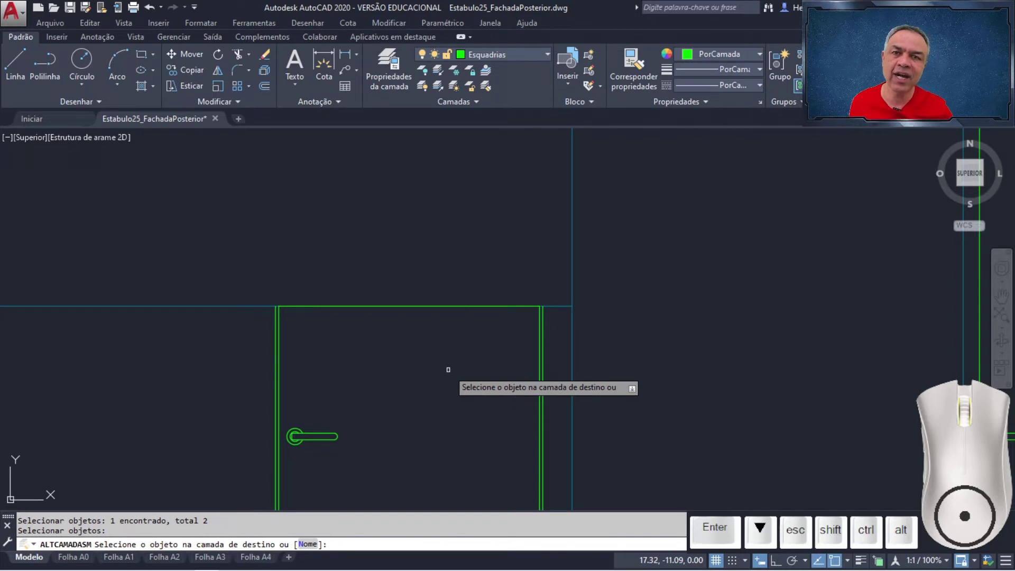
pyautogui.click(573, 280)
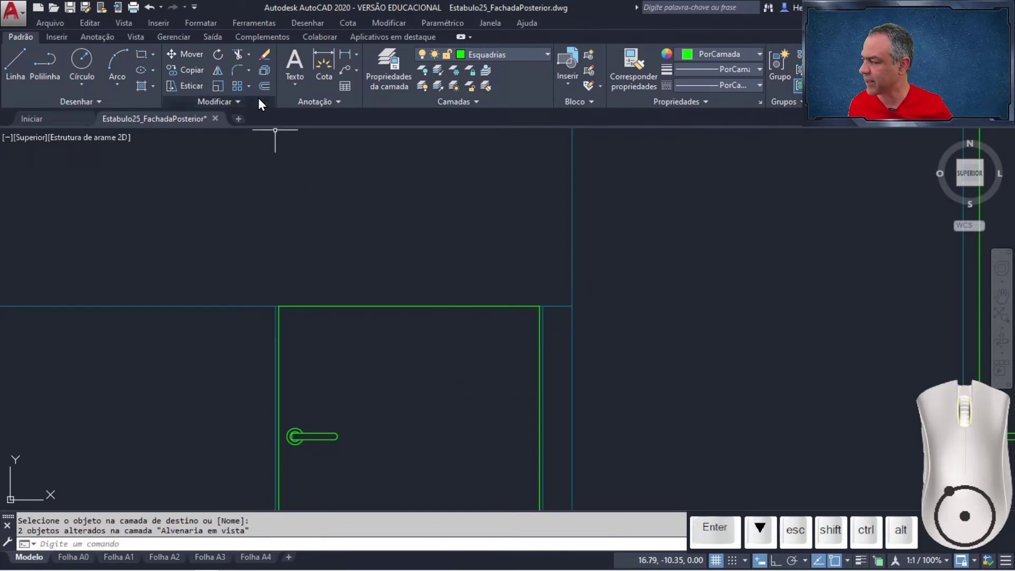
# Trim the horizontal wall edge in the narrow gaps between the shortened door's sides and its outer side lines.
pyautogui.click(237, 55)
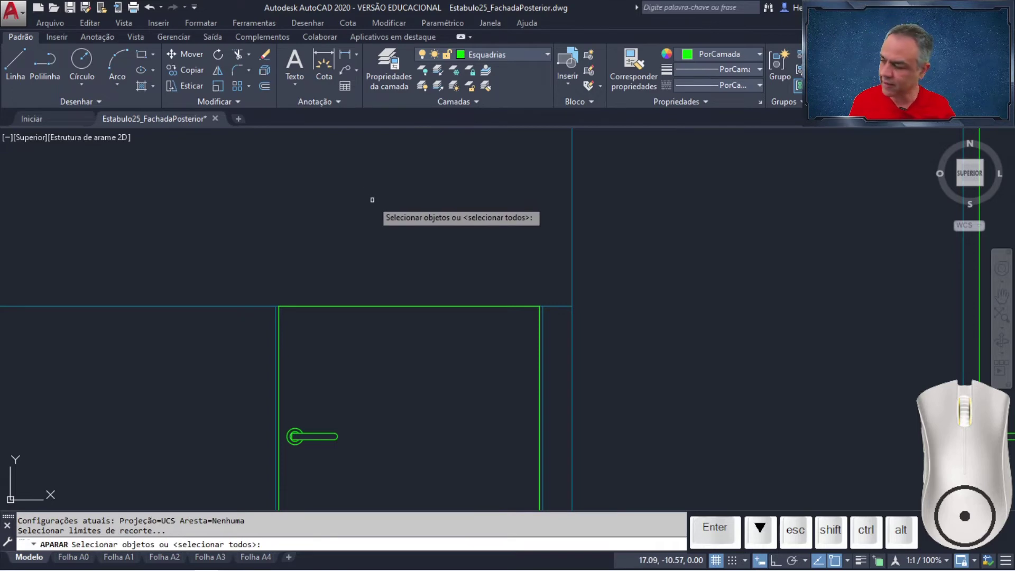
pyautogui.press('Return')
pyautogui.scroll(5, 315, 265)
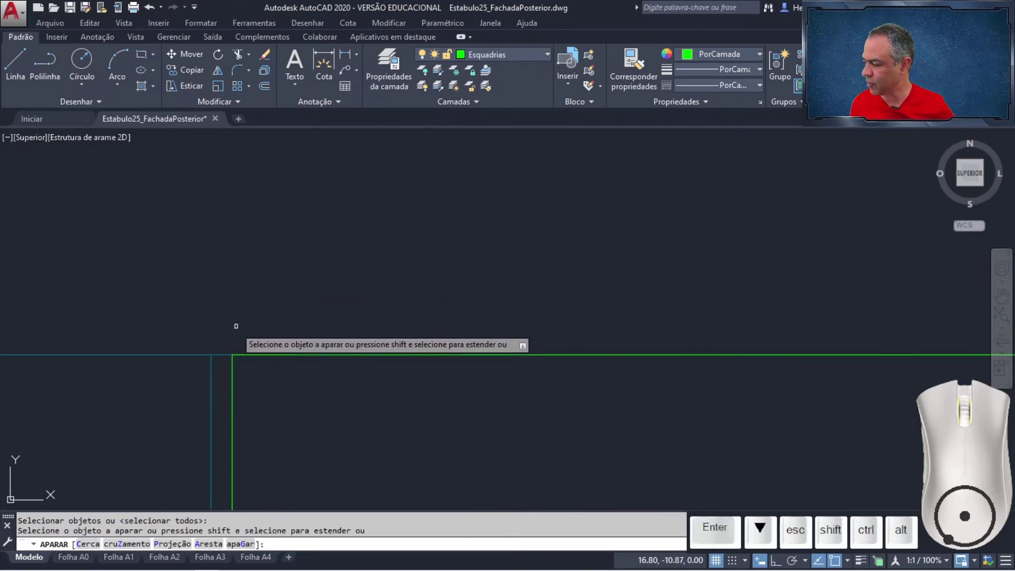
pyautogui.click(218, 353)
pyautogui.scroll(-5, 268, 320)
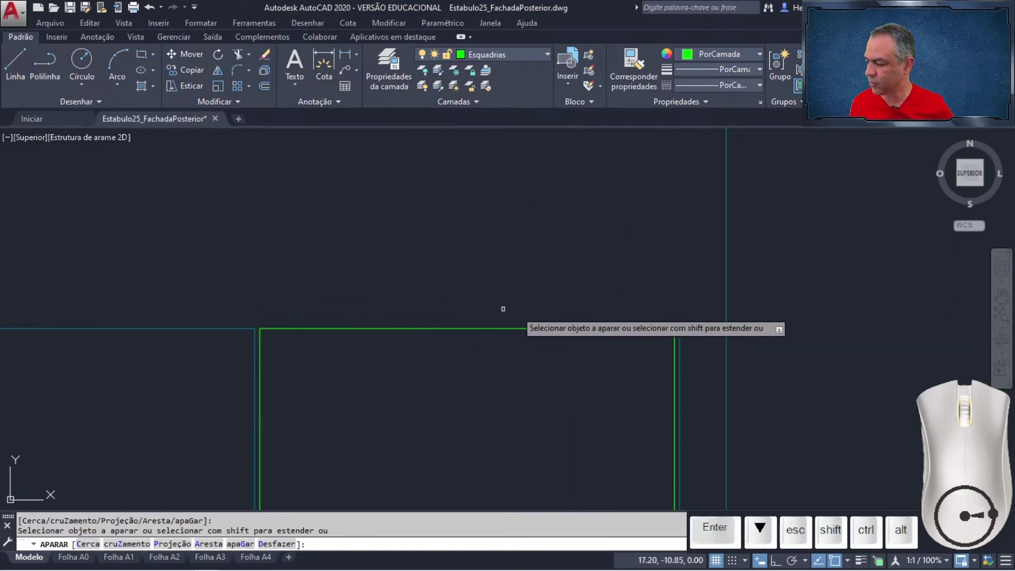
pyautogui.moveTo(502, 309); pyautogui.dragTo(355, 301, button='middle')
pyautogui.scroll(4, 444, 319)
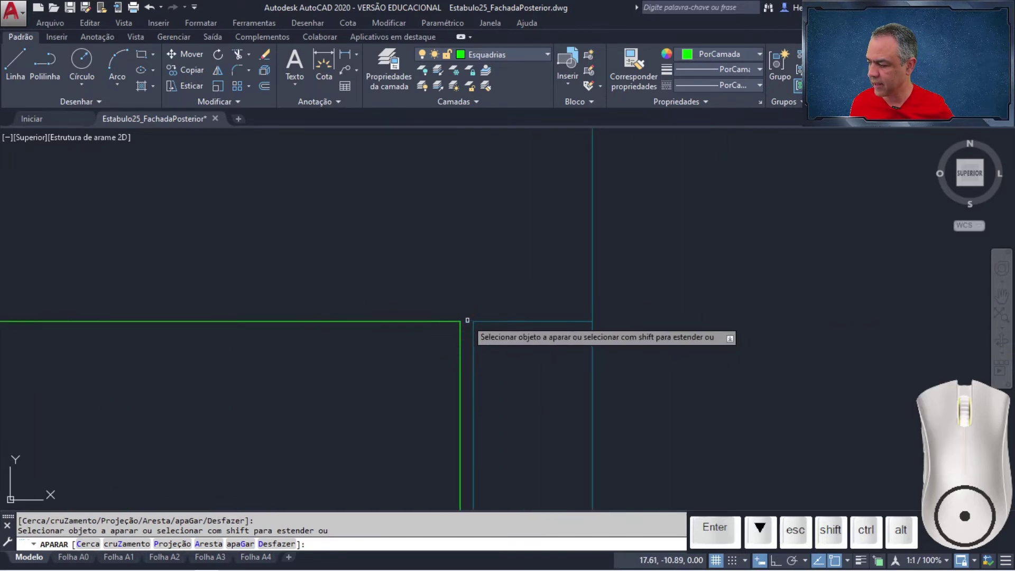
pyautogui.press('Return')
pyautogui.scroll(-3, 374, 242)
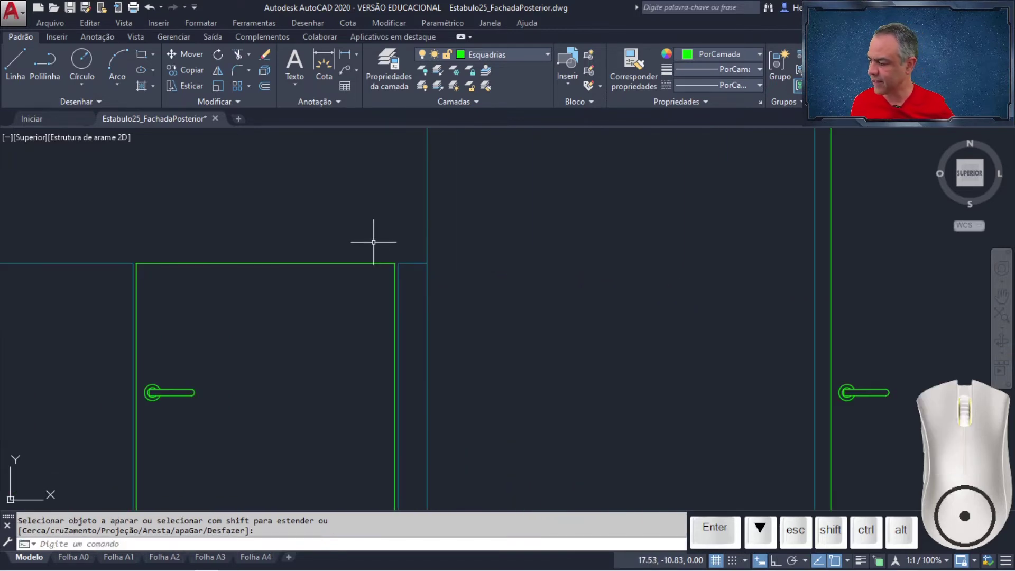
# Make Alvenaria em vista the current layer.
pyautogui.moveTo(379, 231); pyautogui.dragTo(666, 199, button='middle')
pyautogui.scroll(-1, 589, 206)
pyautogui.scroll(-5, 537, 172)
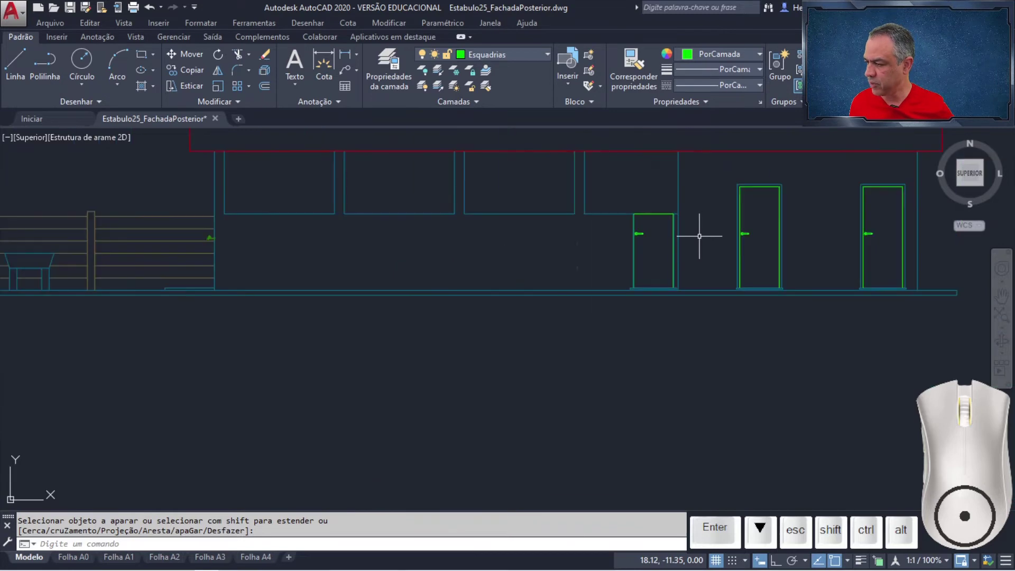
pyautogui.moveTo(844, 215); pyautogui.dragTo(713, 265, button='middle')
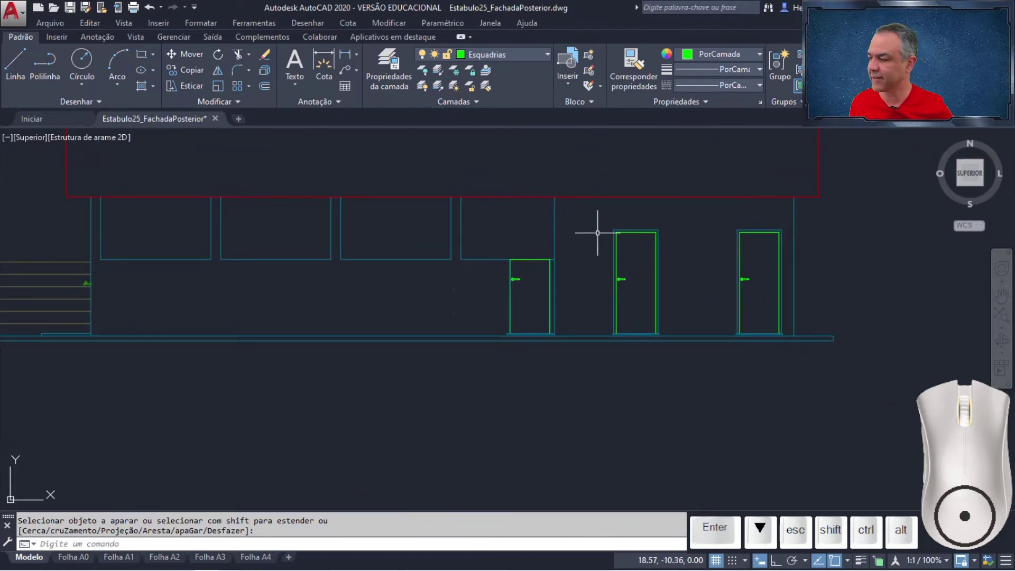
pyautogui.click(540, 55)
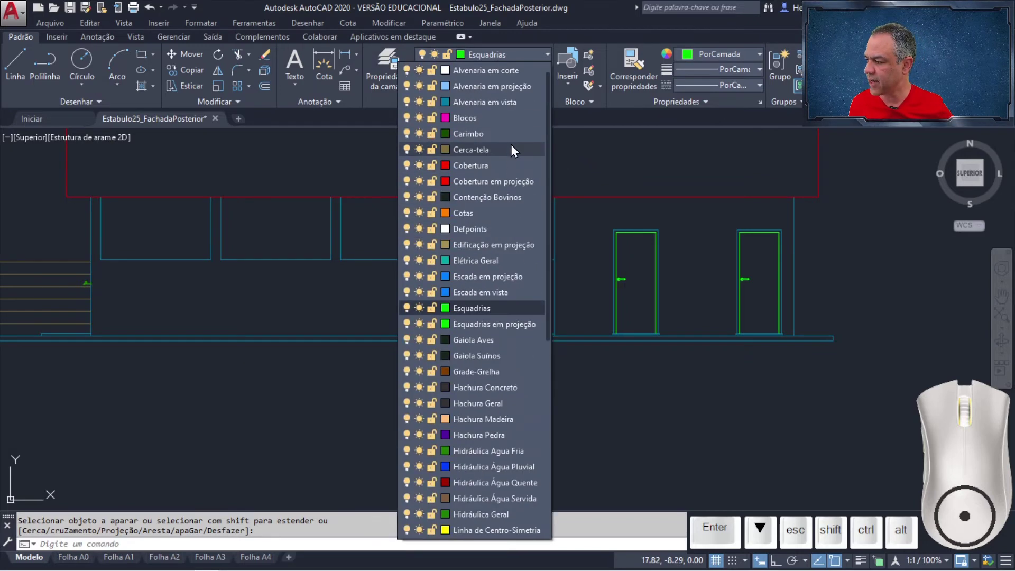
pyautogui.click(506, 104)
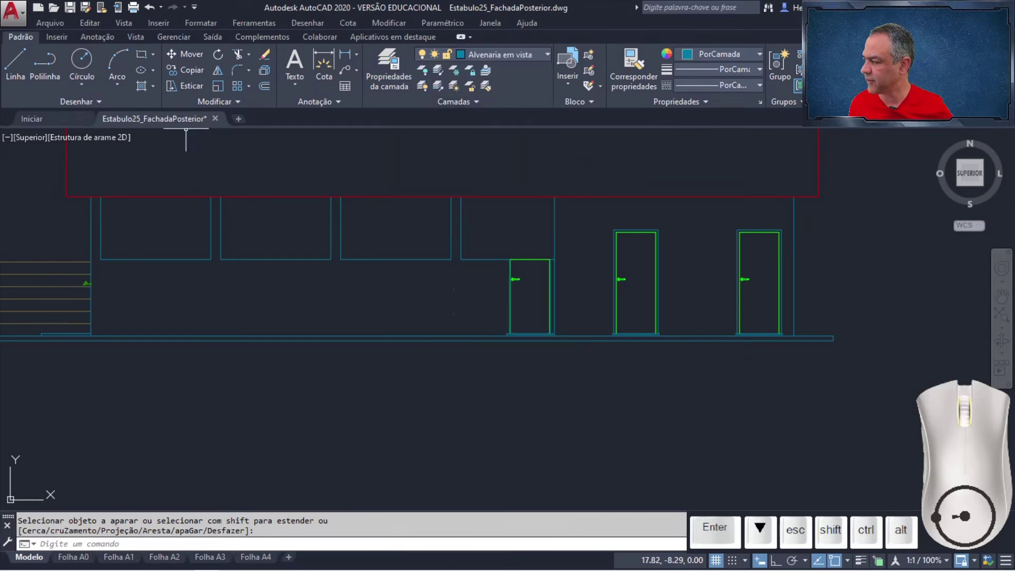
# Draw vertical construction lines through both ends of the bathroom's 0,90 x 1,00 window beside the Papeleira label in the floor plan.
pyautogui.click(101, 104)
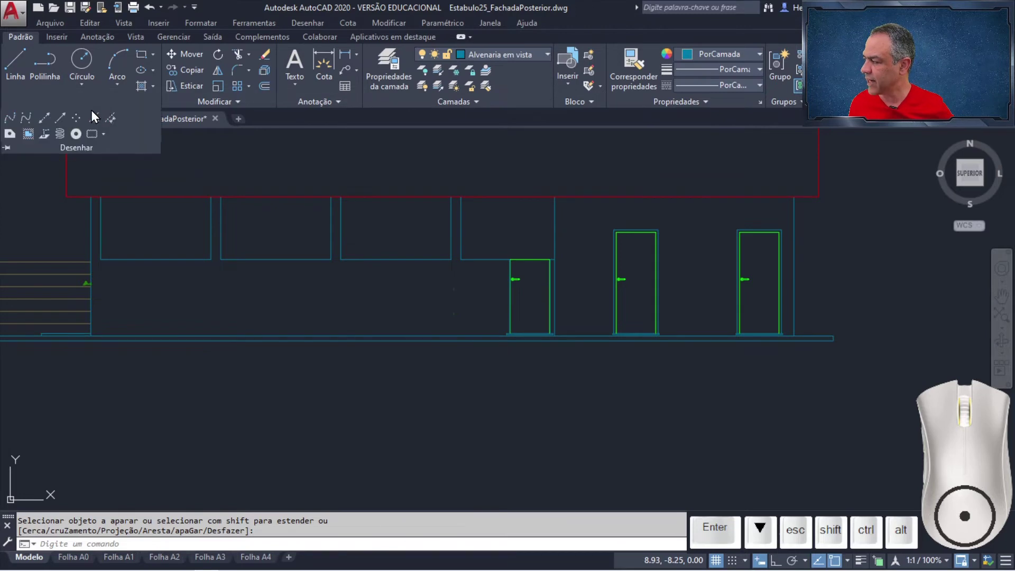
pyautogui.click(42, 121)
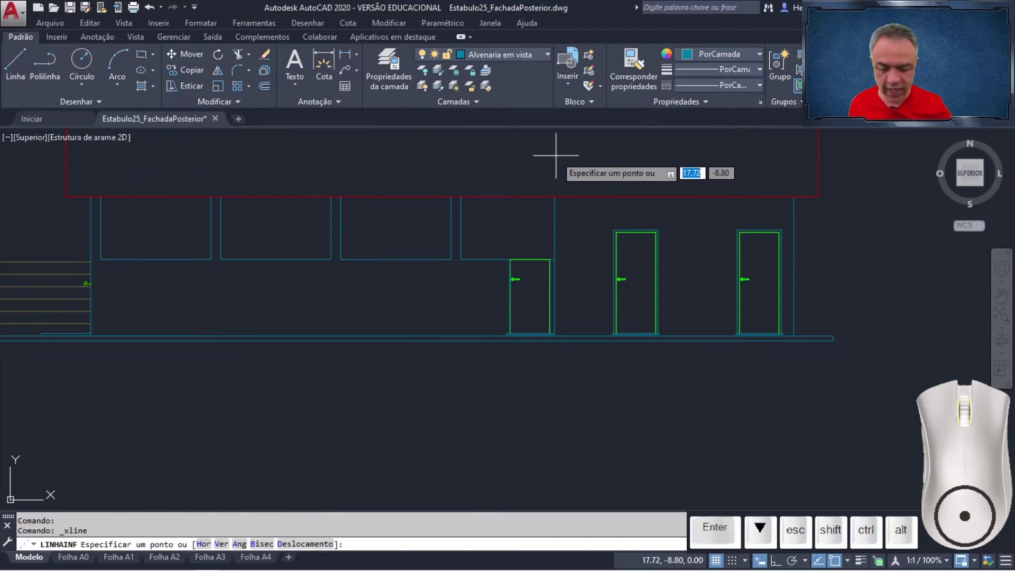
pyautogui.press('Down')
pyautogui.press('Down')
pyautogui.press('Return')
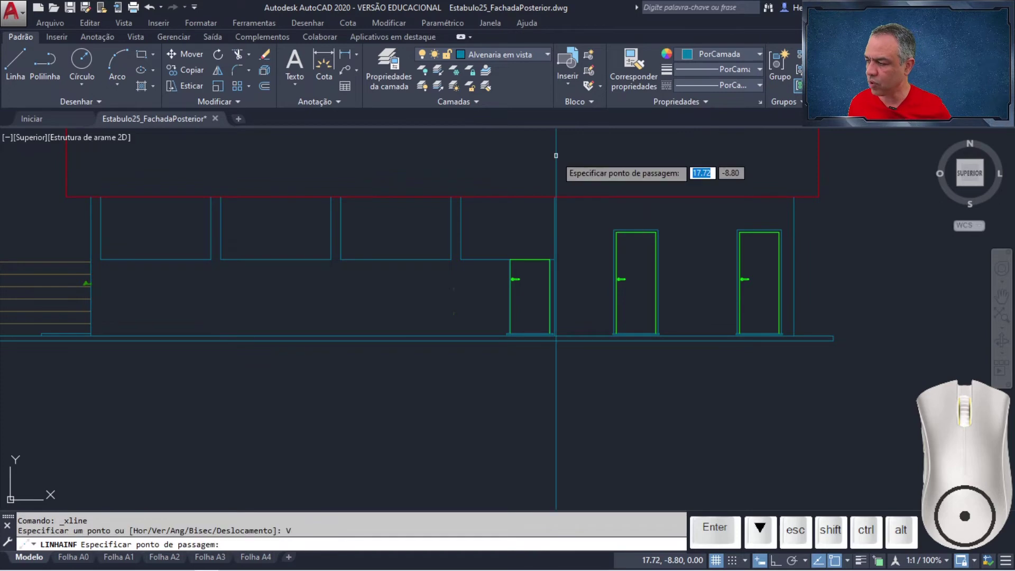
pyautogui.moveTo(662, 138); pyautogui.dragTo(640, 518, button='middle')
pyautogui.moveTo(654, 276); pyautogui.dragTo(590, 520, button='middle')
pyautogui.scroll(3, 666, 360)
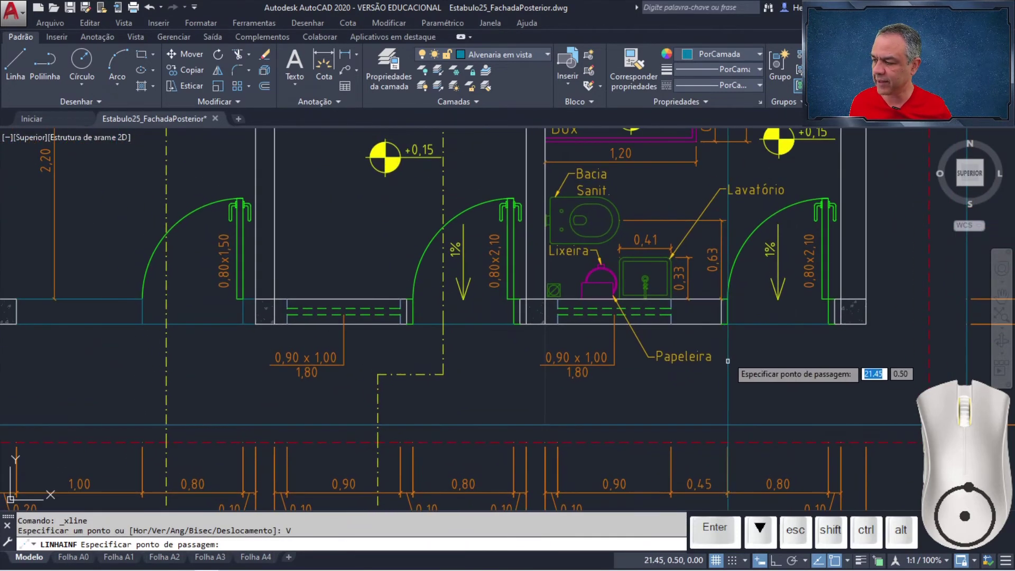
pyautogui.scroll(3, 724, 348)
pyautogui.scroll(2, 724, 348)
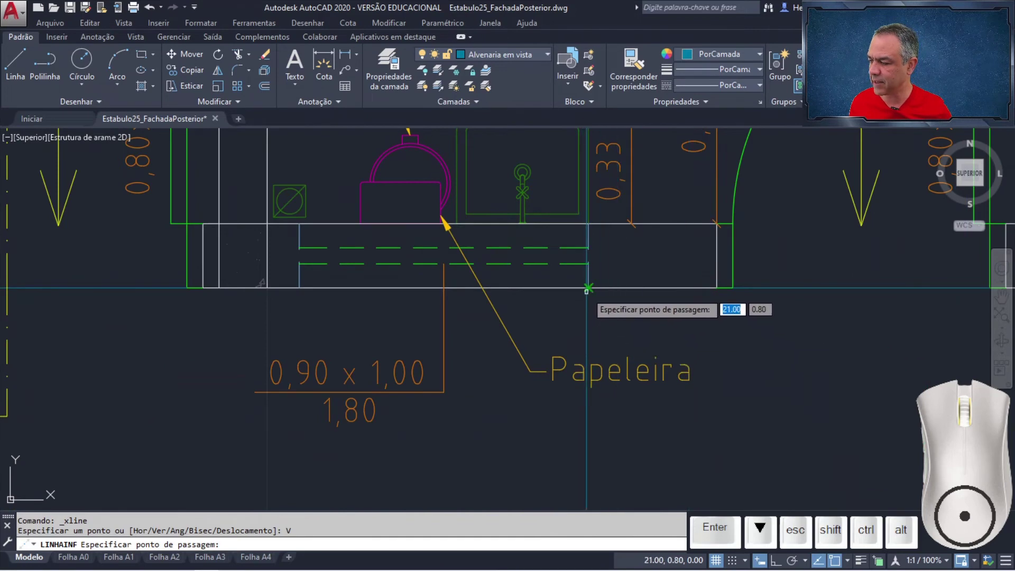
pyautogui.click(588, 288)
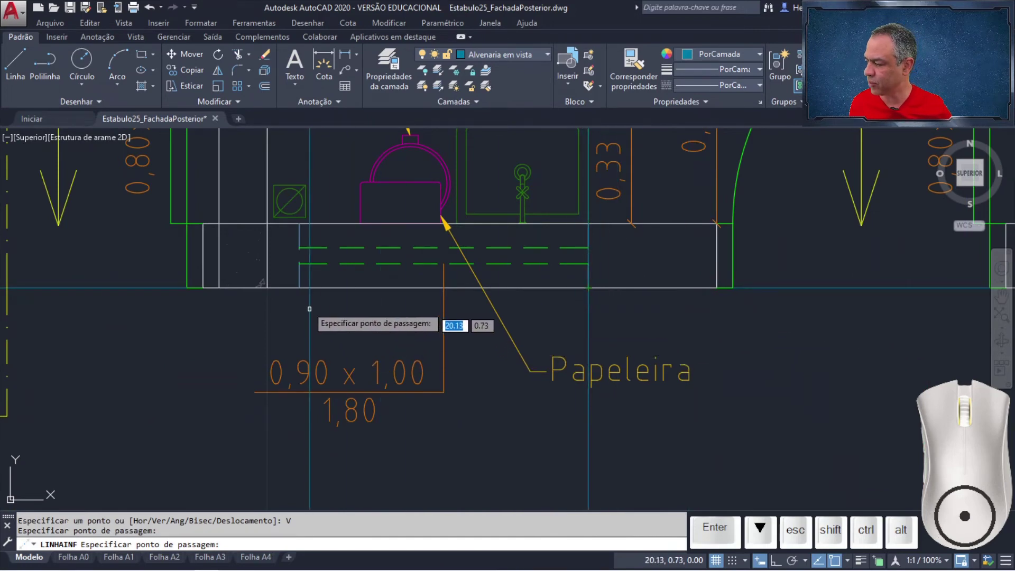
pyautogui.click(299, 288)
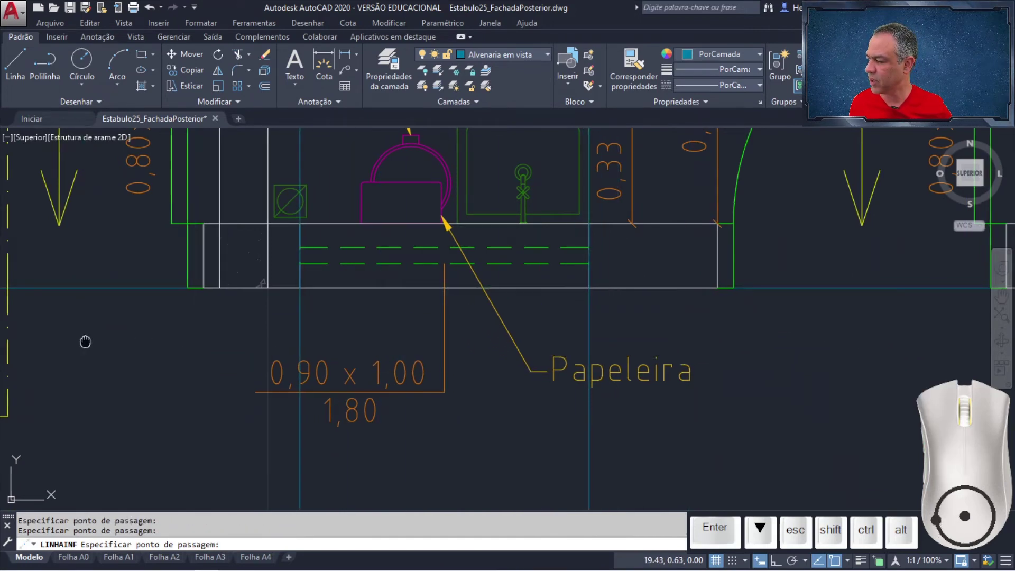
# Draw a vertical construction line through the midpoint of the other 0,90 x 1,00 window, beside the 0,80x1,50 door in the floor plan.
pyautogui.scroll(-4, 557, 333)
pyautogui.scroll(4, 520, 345)
pyautogui.scroll(4, 520, 346)
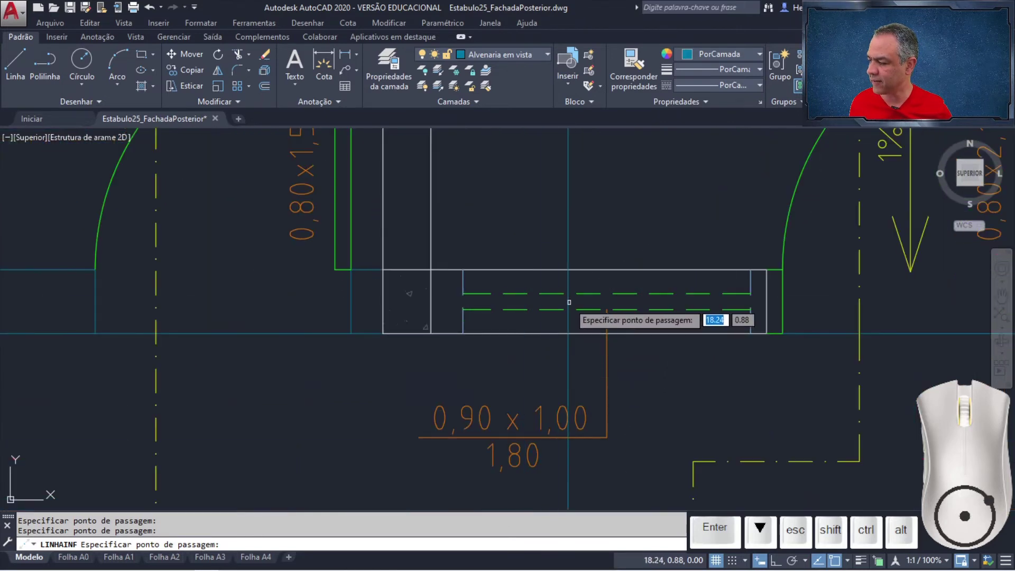
pyautogui.click(629, 288)
pyautogui.press('Return')
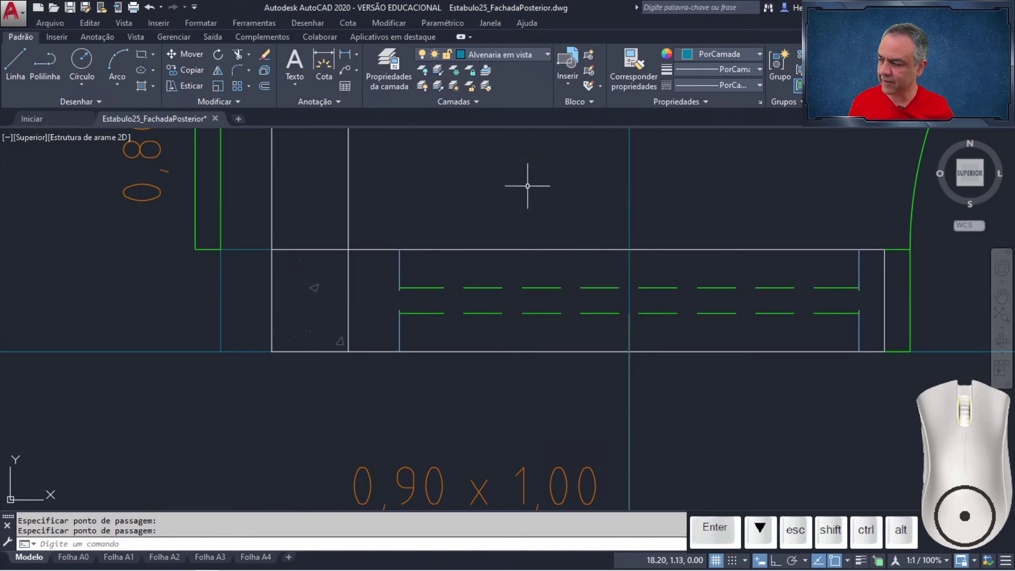
# Offset the bottom line of the rear facade's floor slab upward by 0.15.
pyautogui.scroll(-6, 607, 285)
pyautogui.moveTo(686, 416); pyautogui.dragTo(565, 166, button='middle')
pyautogui.scroll(-2, 670, 384)
pyautogui.scroll(-2, 669, 384)
pyautogui.moveTo(645, 355); pyautogui.dragTo(537, 129, button='middle')
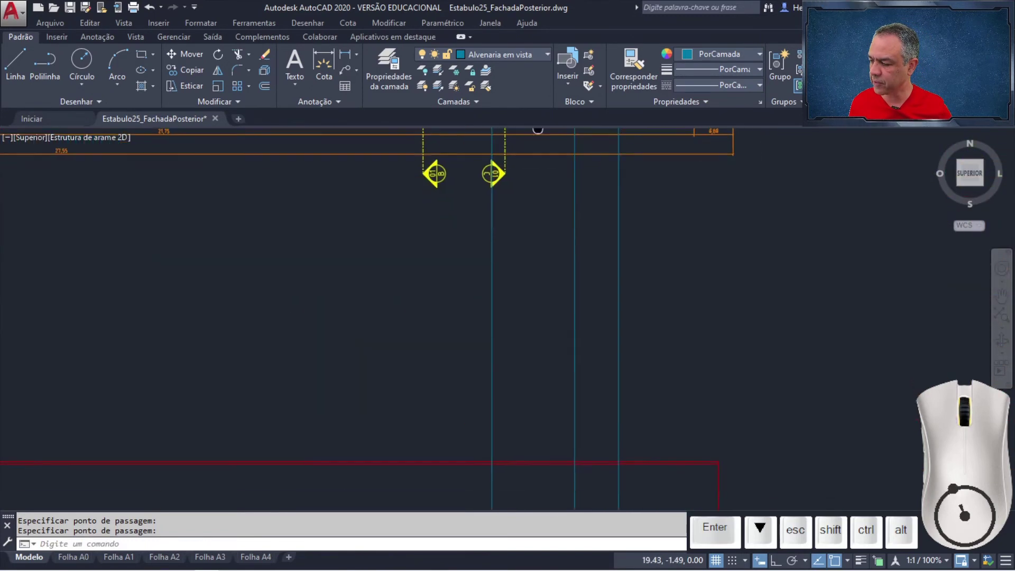
pyautogui.moveTo(639, 374); pyautogui.dragTo(626, 78, button='middle')
pyautogui.moveTo(627, 274); pyautogui.dragTo(625, 188, button='middle')
pyautogui.scroll(2, 586, 335)
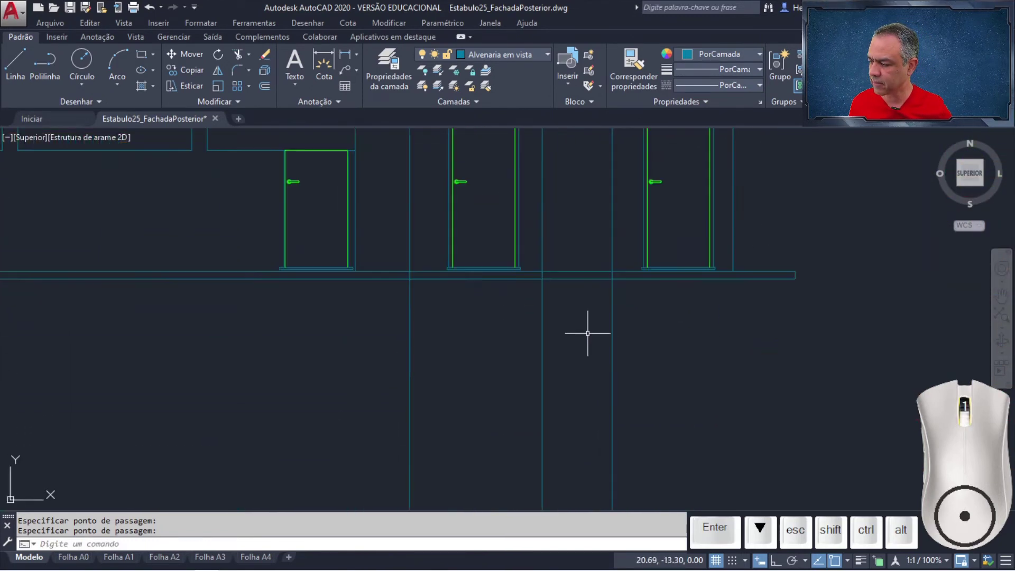
pyautogui.scroll(2, 587, 335)
pyautogui.moveTo(587, 335)
pyautogui.mouseDown(button='middle')
pyautogui.moveTo(587, 502)
pyautogui.moveTo(579, 493)
pyautogui.mouseUp(button='middle')
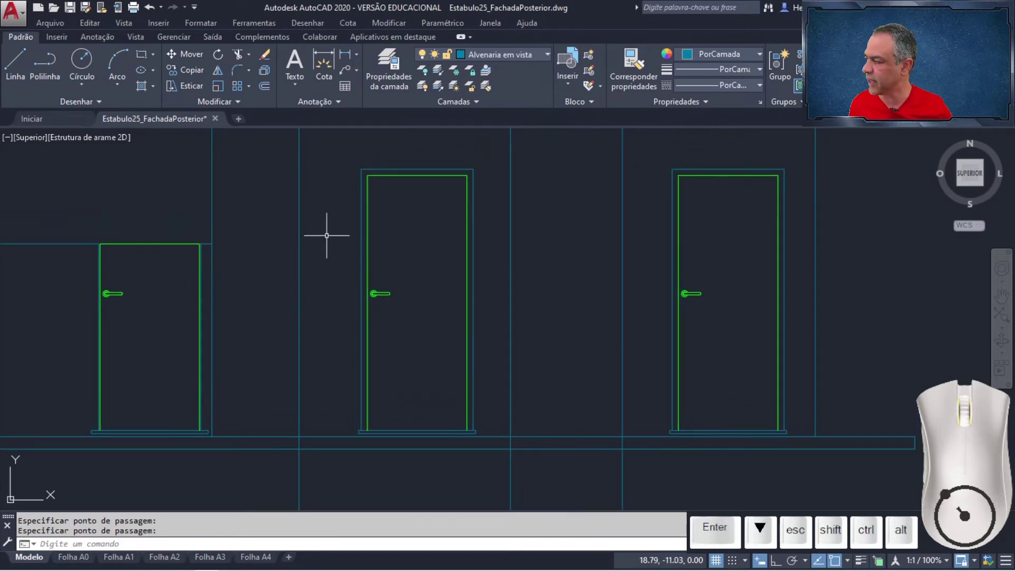
pyautogui.click(261, 84)
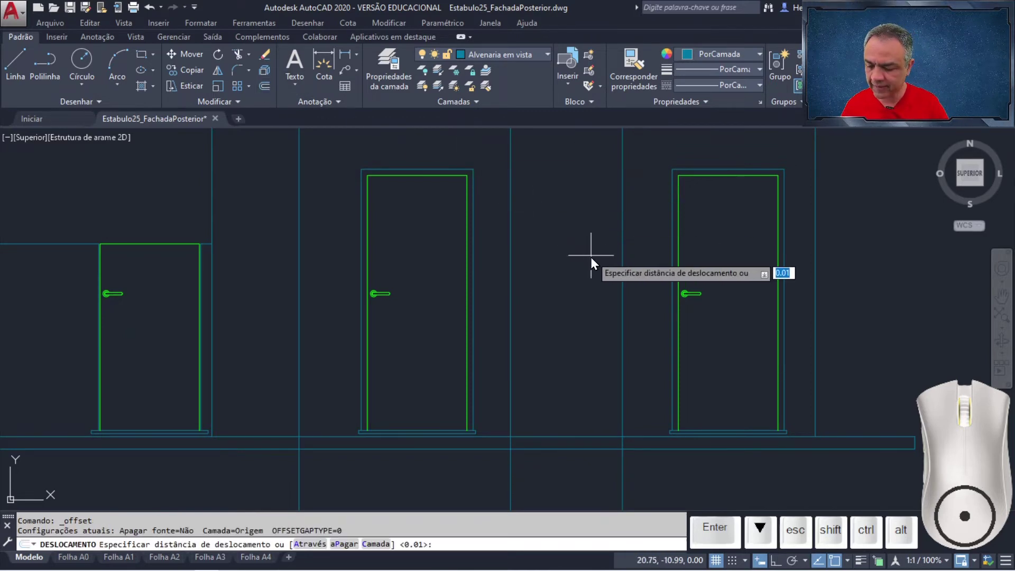
pyautogui.press('Return')
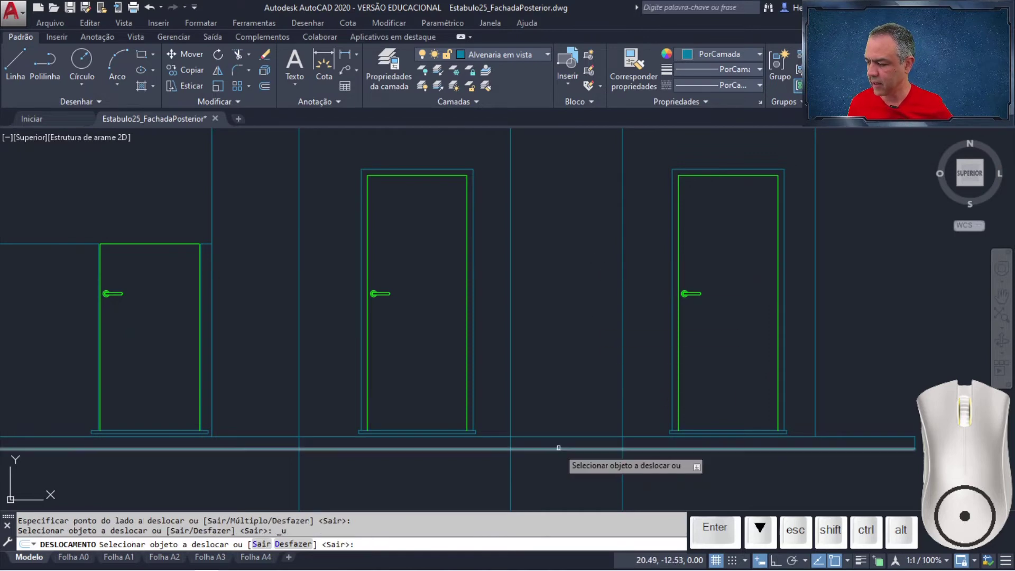
pyautogui.click(559, 448)
pyautogui.click(553, 348)
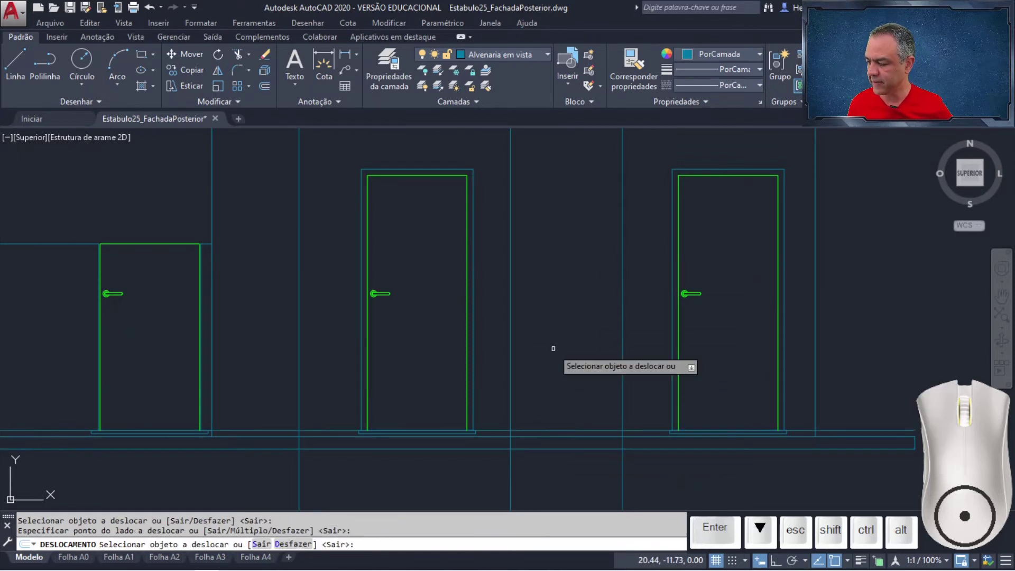
pyautogui.press('Return')
# Offset the floor line at the base of the doors upward by 1.8 to mark the windows' sill height.
pyautogui.press('Return')
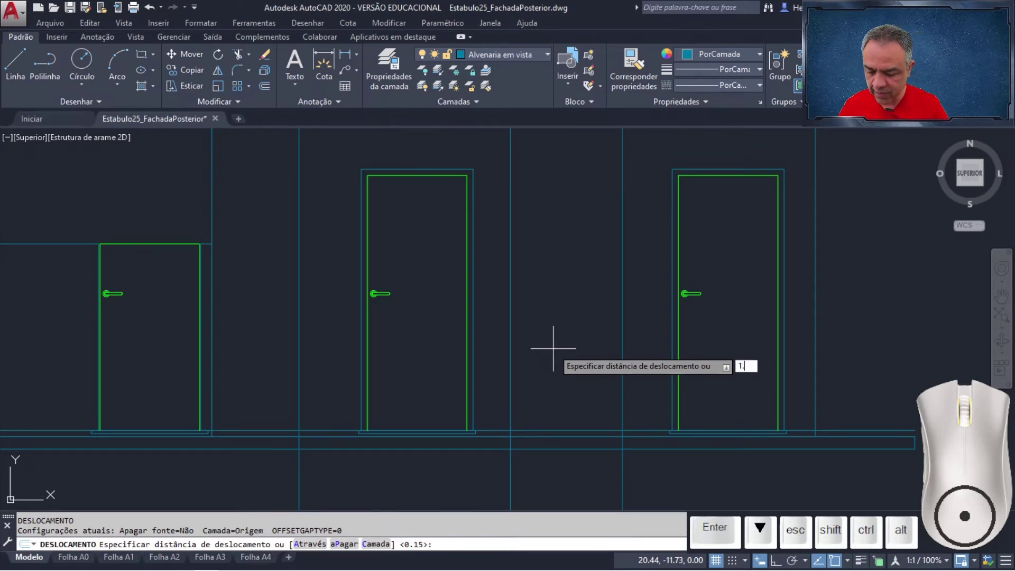
pyautogui.press('Return')
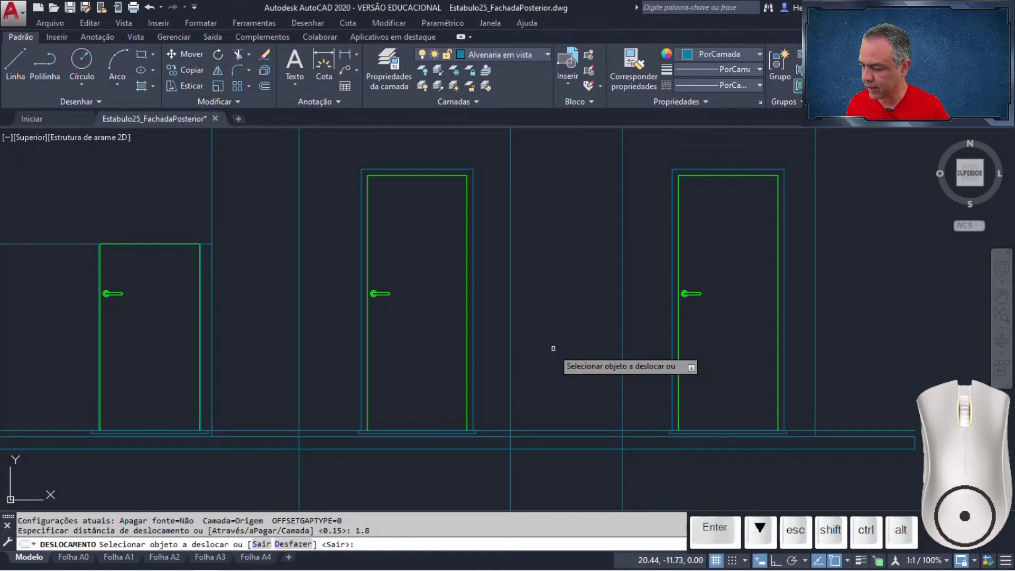
pyautogui.click(560, 430)
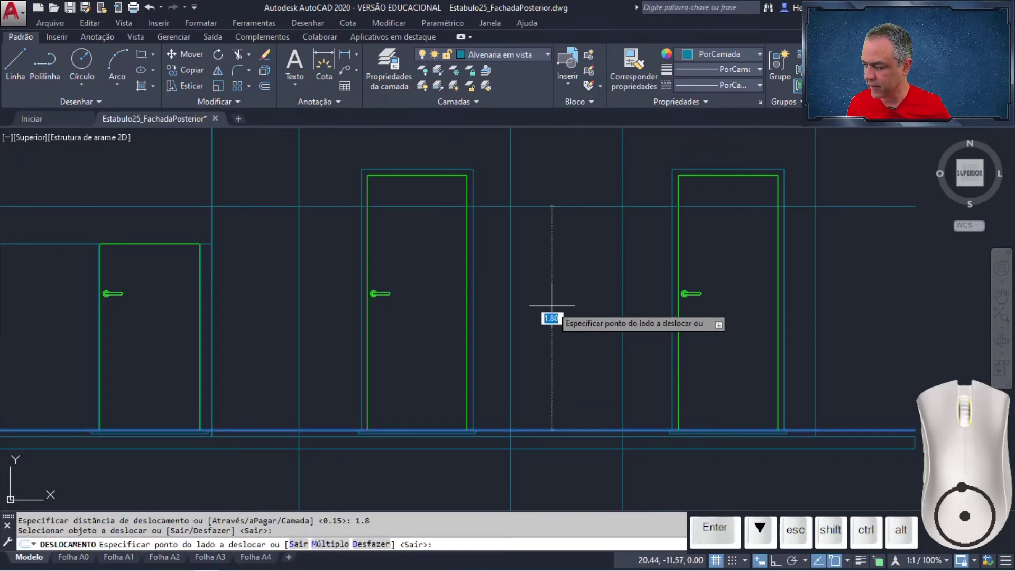
pyautogui.click(551, 305)
pyautogui.press('Return')
# Offset the horizontal sill line upward by 1 to mark the head of the windows.
pyautogui.press('Return')
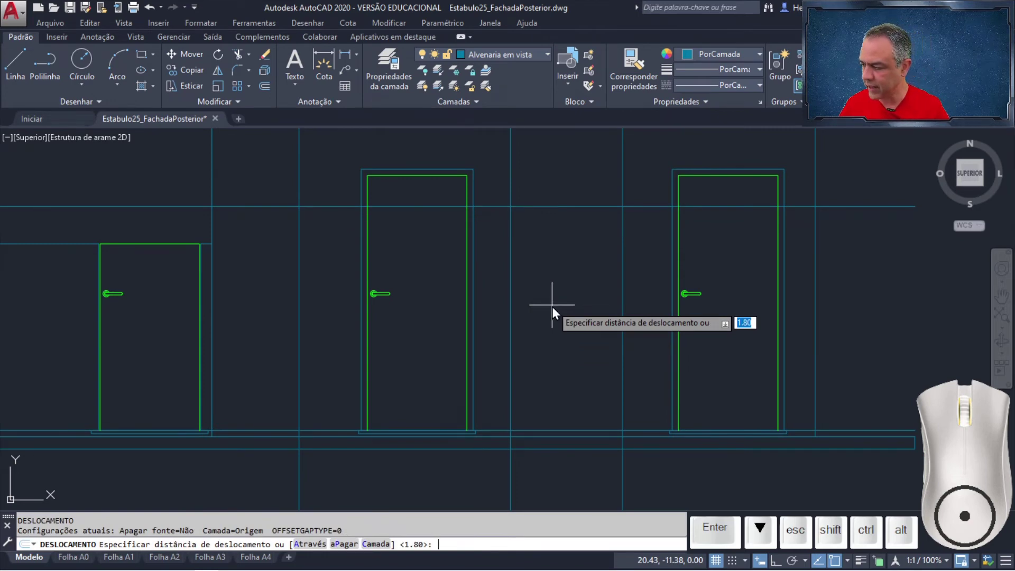
pyautogui.press('Return')
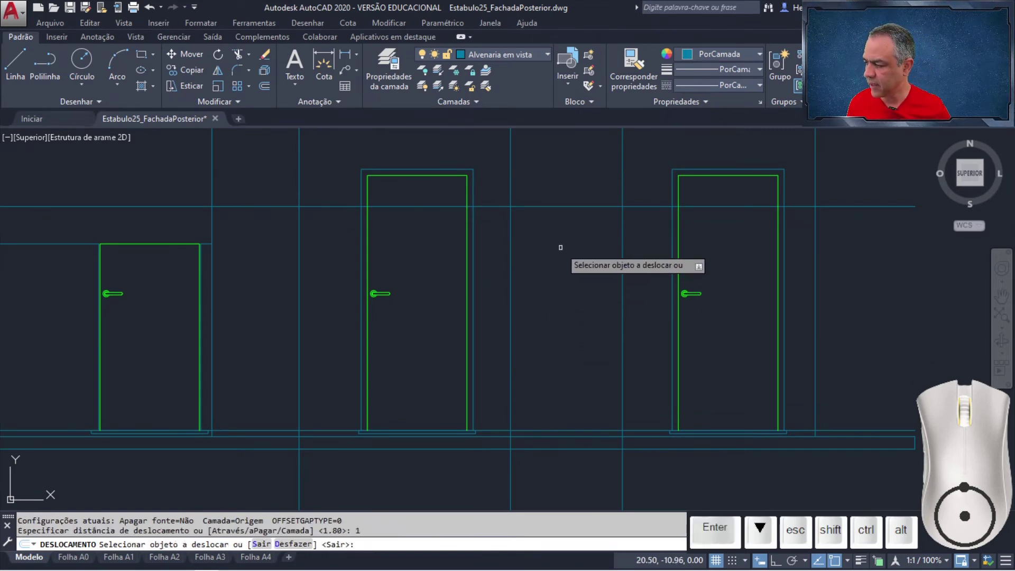
pyautogui.click(563, 204)
pyautogui.click(567, 154)
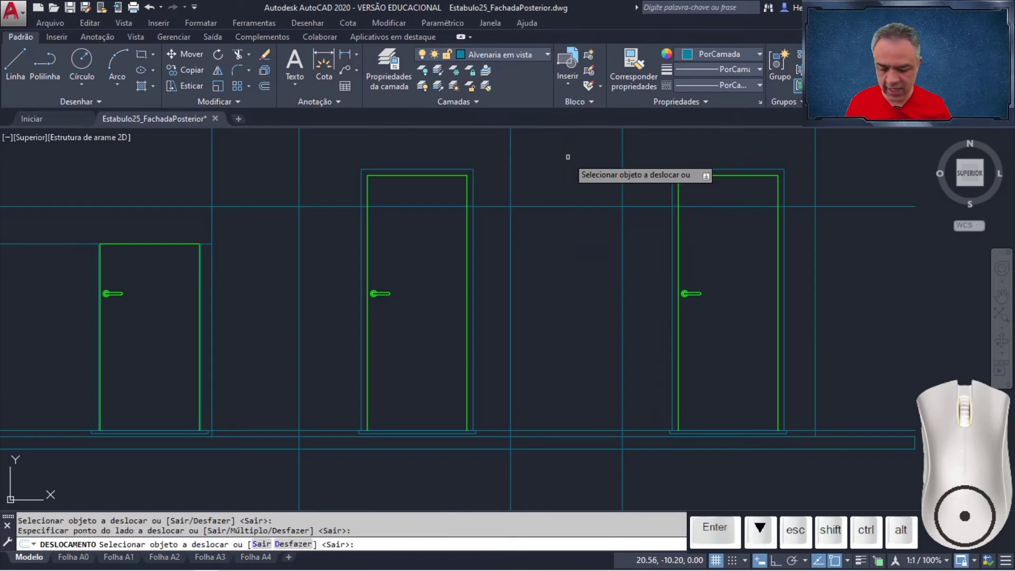
pyautogui.press('Return')
# Trim the three vertical construction lines above the head line and below the sill line, using the window's four boundary lines as cutting edges.
pyautogui.moveTo(567, 156); pyautogui.dragTo(549, 331, button='middle')
pyautogui.click(240, 53)
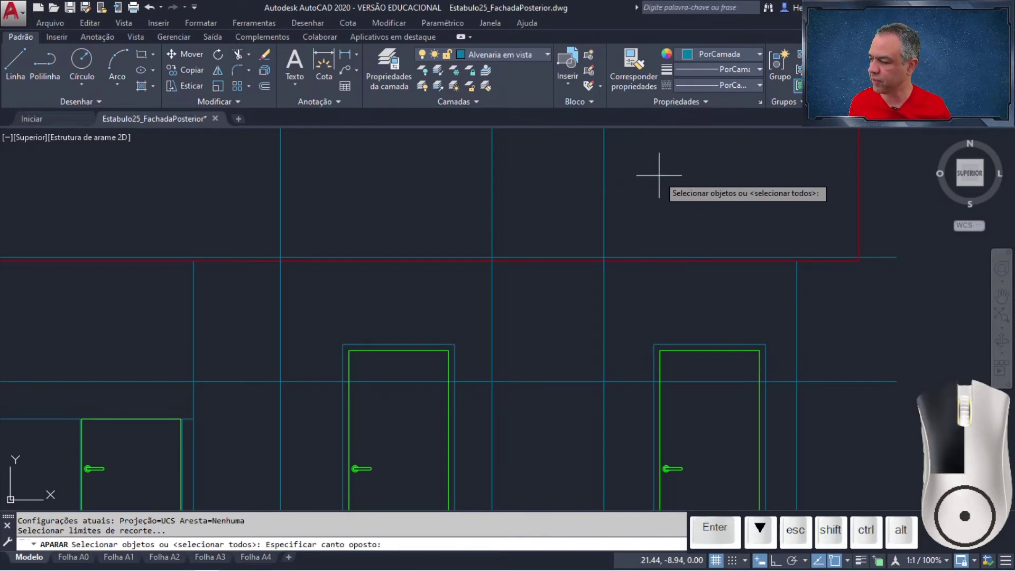
pyautogui.click(659, 176)
pyautogui.click(443, 230)
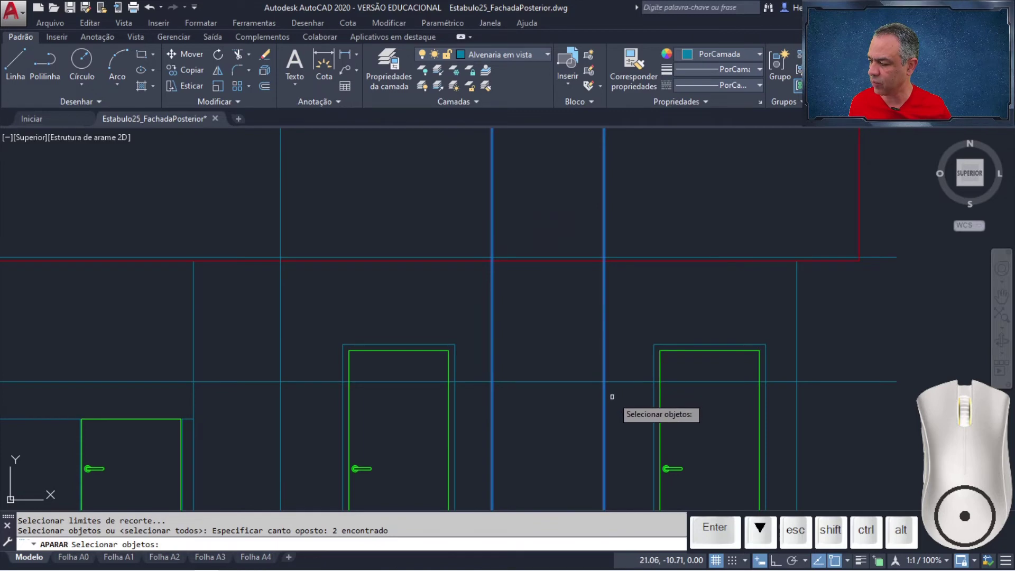
pyautogui.click(886, 257)
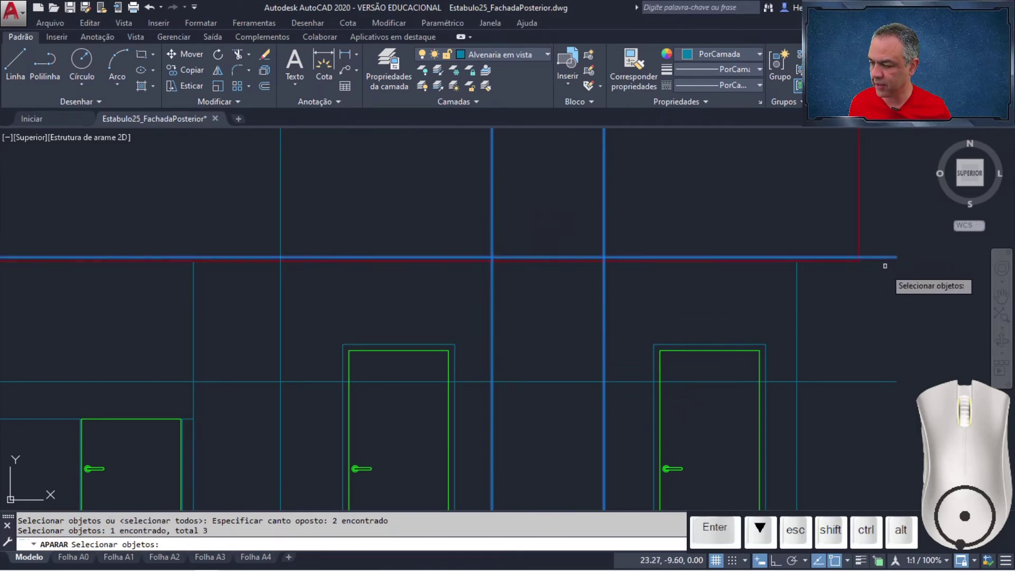
pyautogui.click(874, 382)
pyautogui.press('Return')
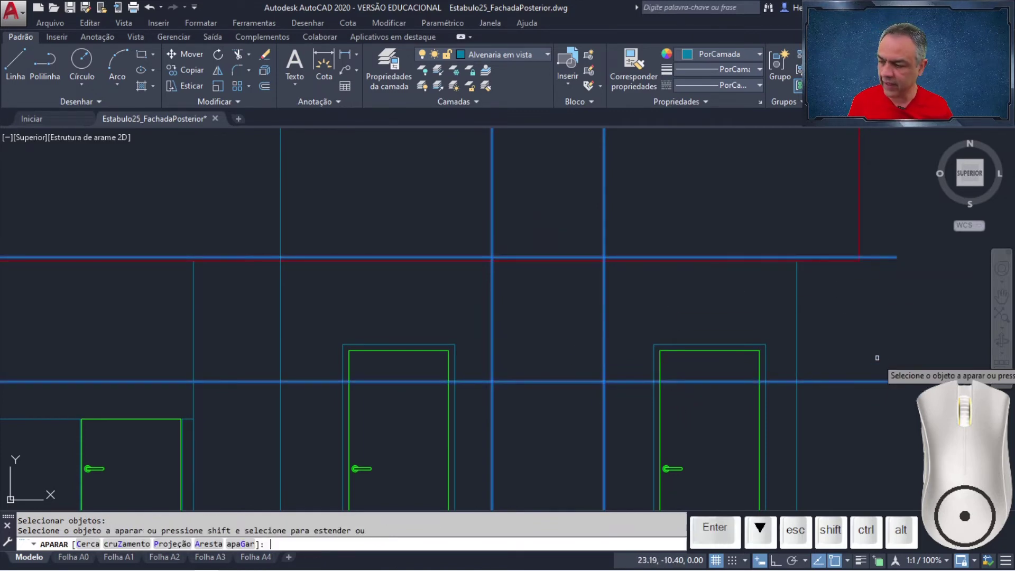
pyautogui.scroll(-5, 872, 339)
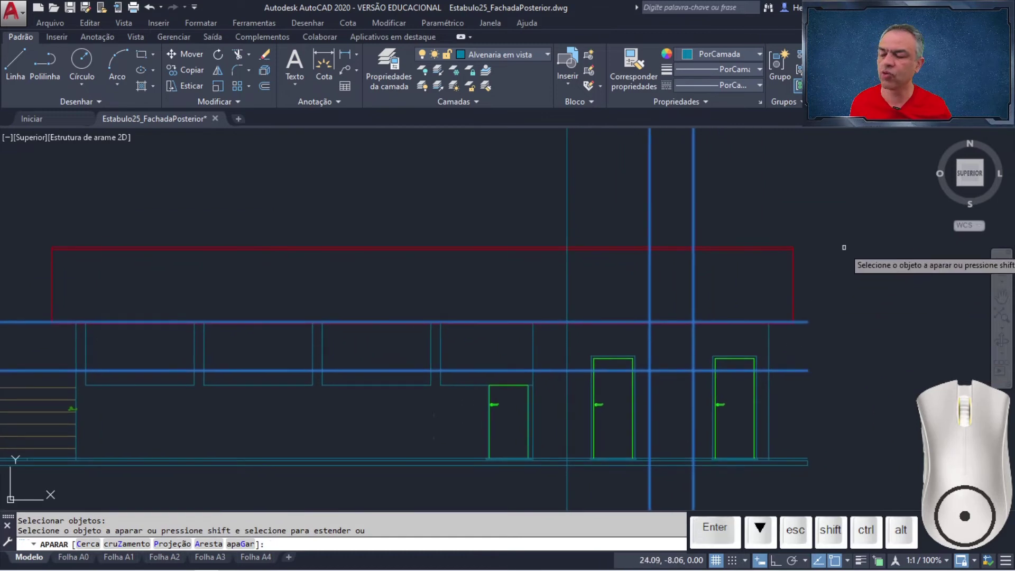
pyautogui.moveTo(844, 247); pyautogui.dragTo(818, 214, button='middle')
pyautogui.click(776, 163)
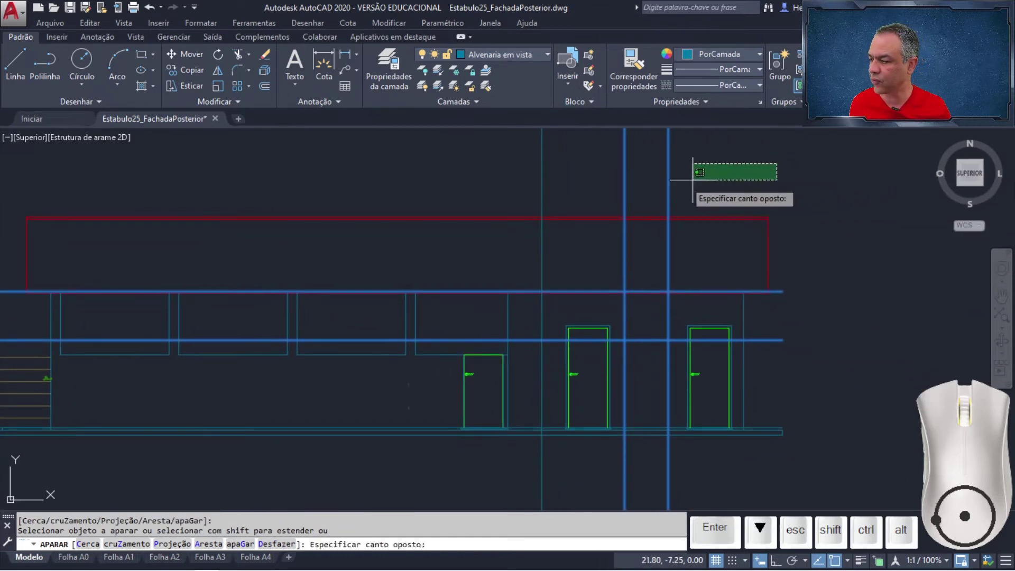
pyautogui.click(511, 187)
pyautogui.click(743, 480)
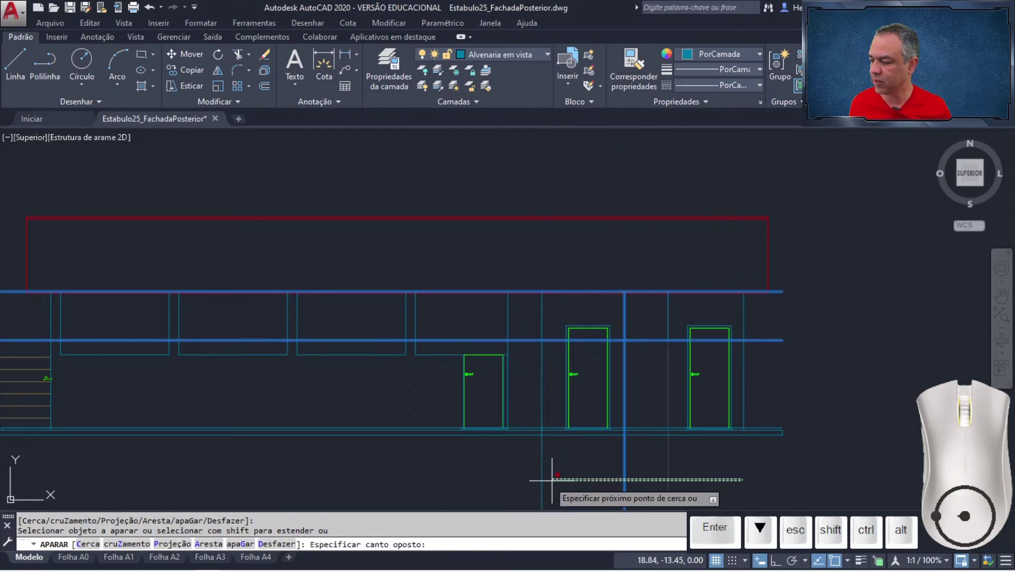
# Trim the head and sill lines on both sides of the window between the two taller doors, leaving a closed rectangle.
pyautogui.scroll(4, 736, 326)
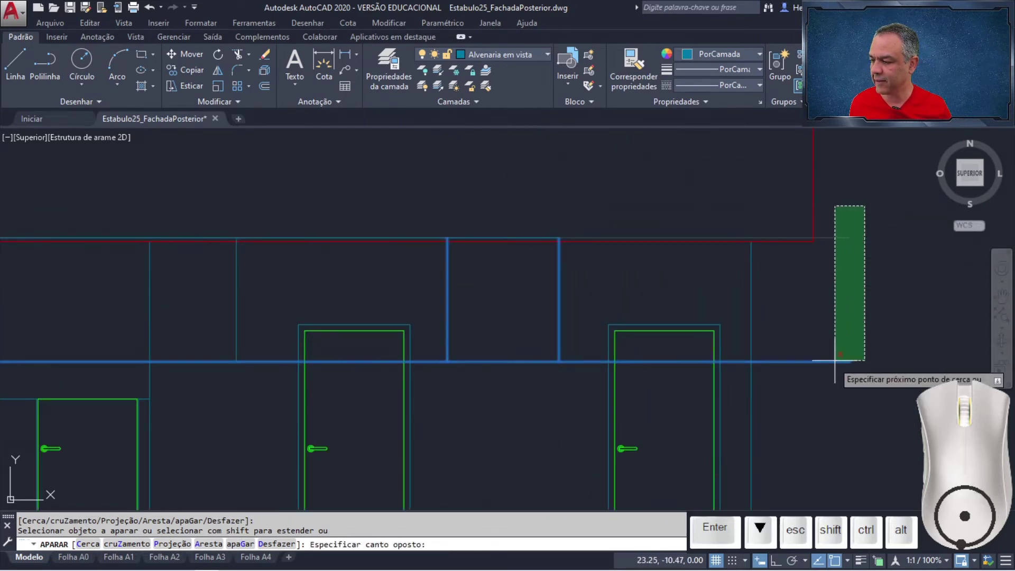
pyautogui.click(826, 390)
pyautogui.click(406, 237)
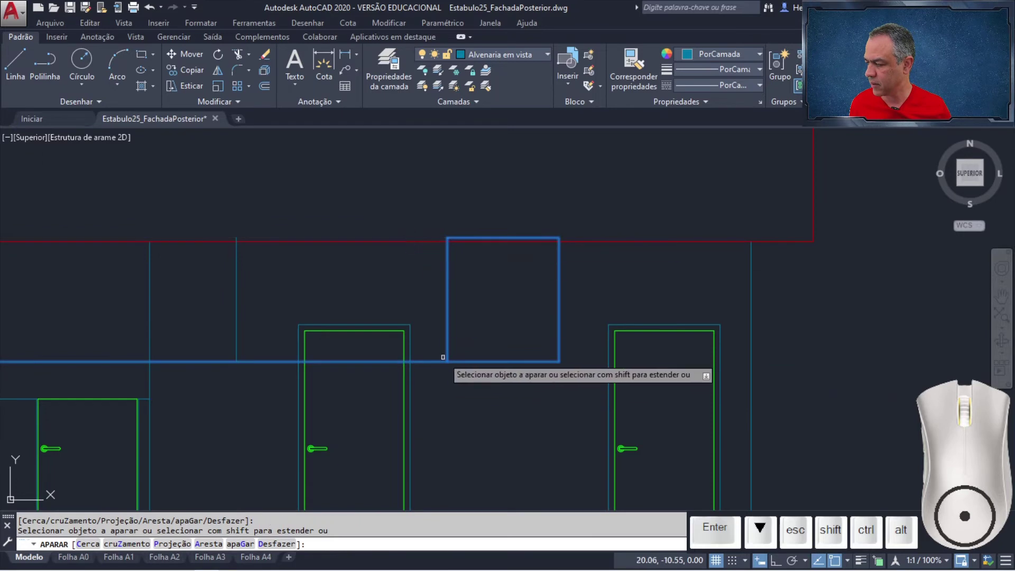
pyautogui.click(443, 362)
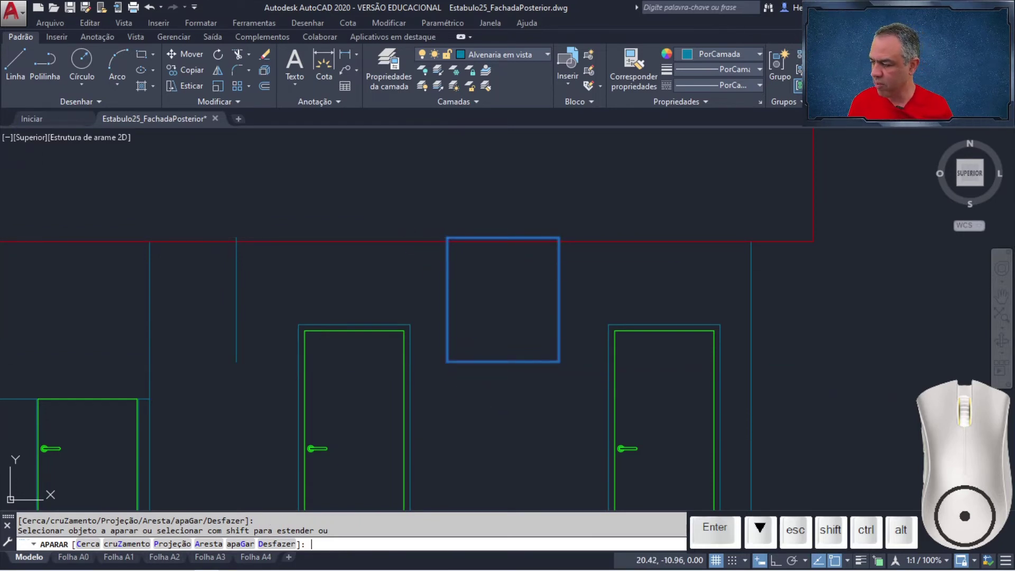
pyautogui.press('Return')
# Convert the window rectangle's top line to a polyline and join the other three sides to it with Edit Polyline.
pyautogui.scroll(5, 499, 378)
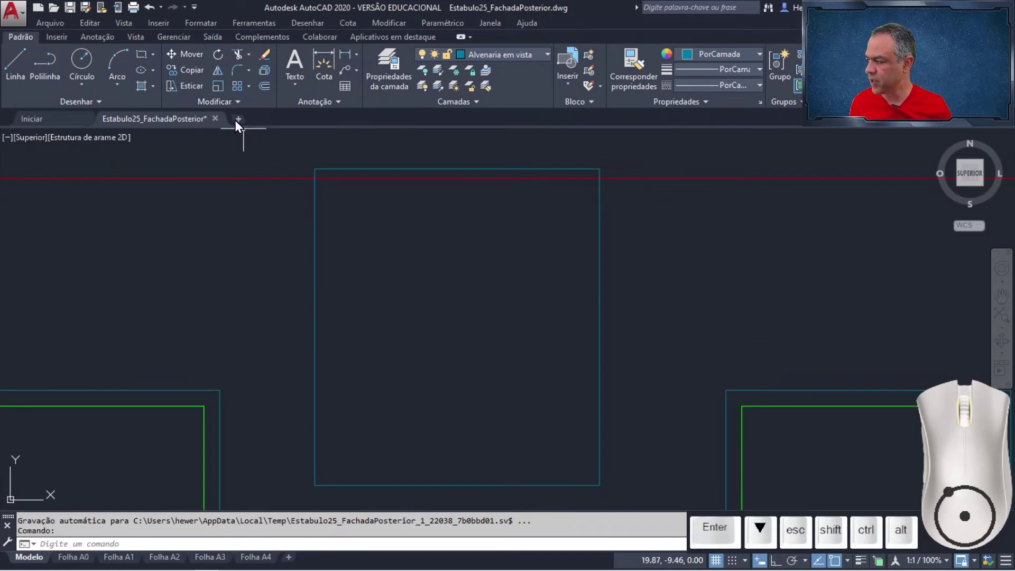
pyautogui.click(236, 105)
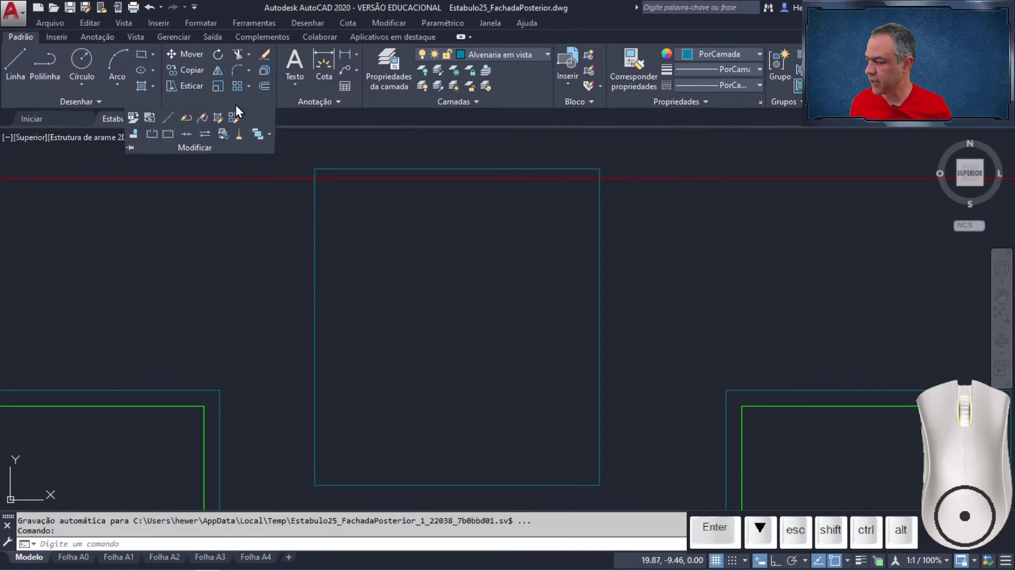
pyautogui.click(186, 117)
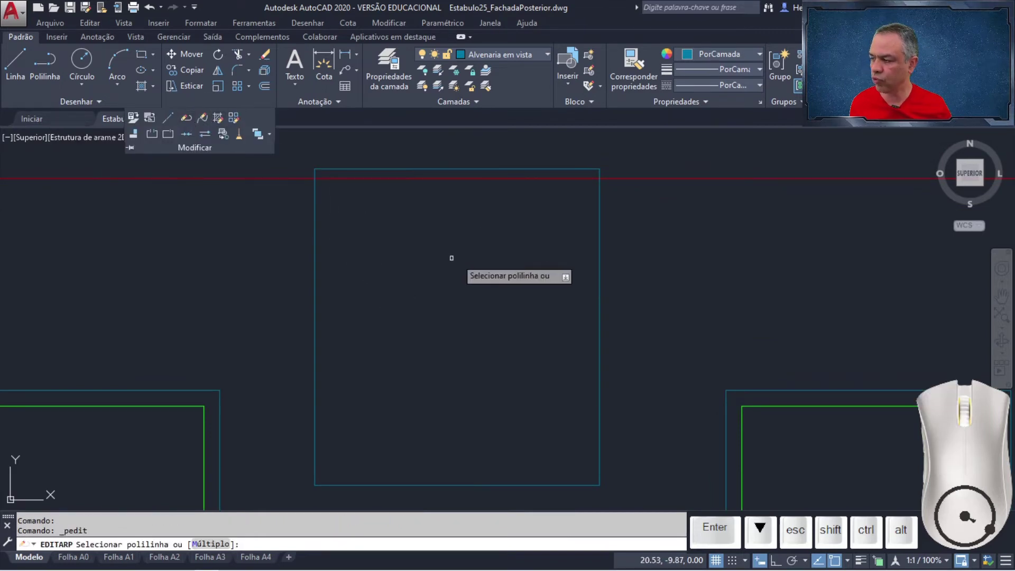
pyautogui.click(486, 169)
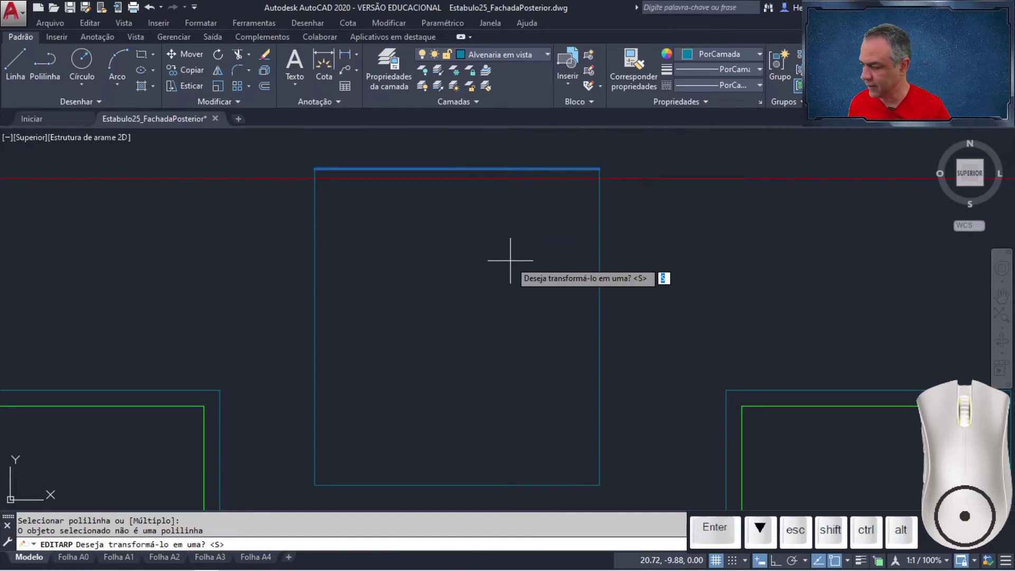
pyautogui.press('Return')
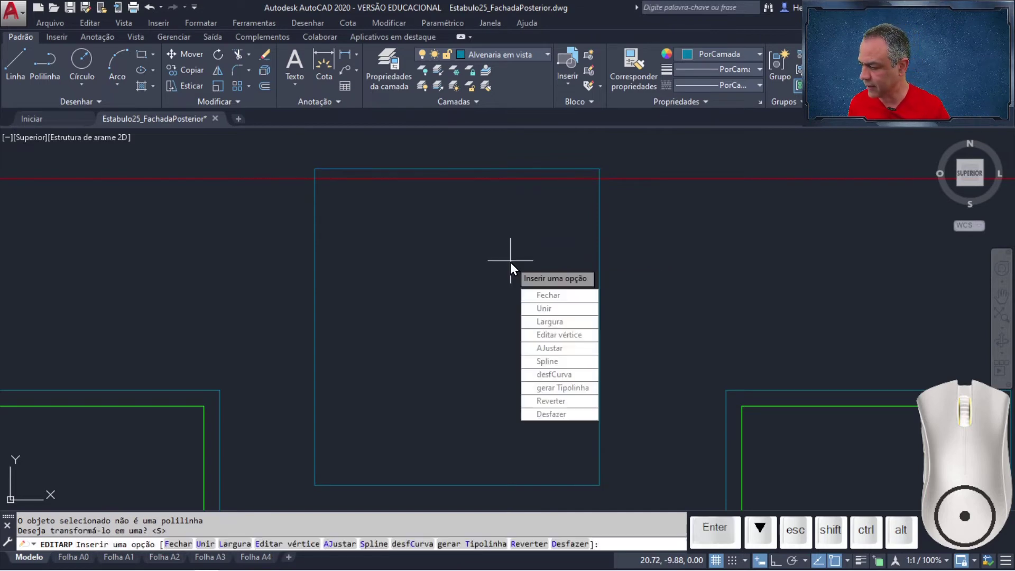
pyautogui.click(558, 311)
pyautogui.click(653, 231)
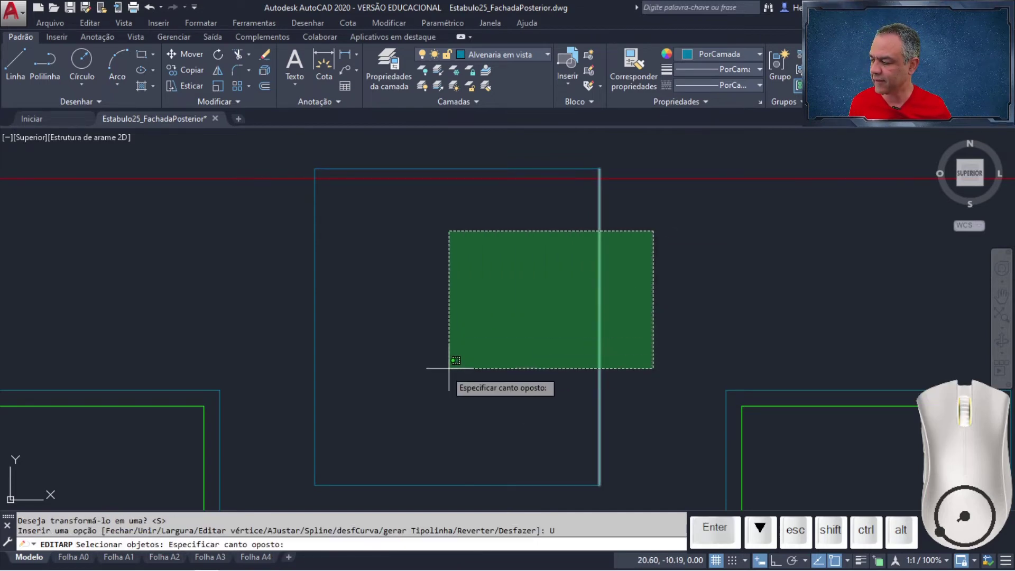
pyautogui.click(297, 481)
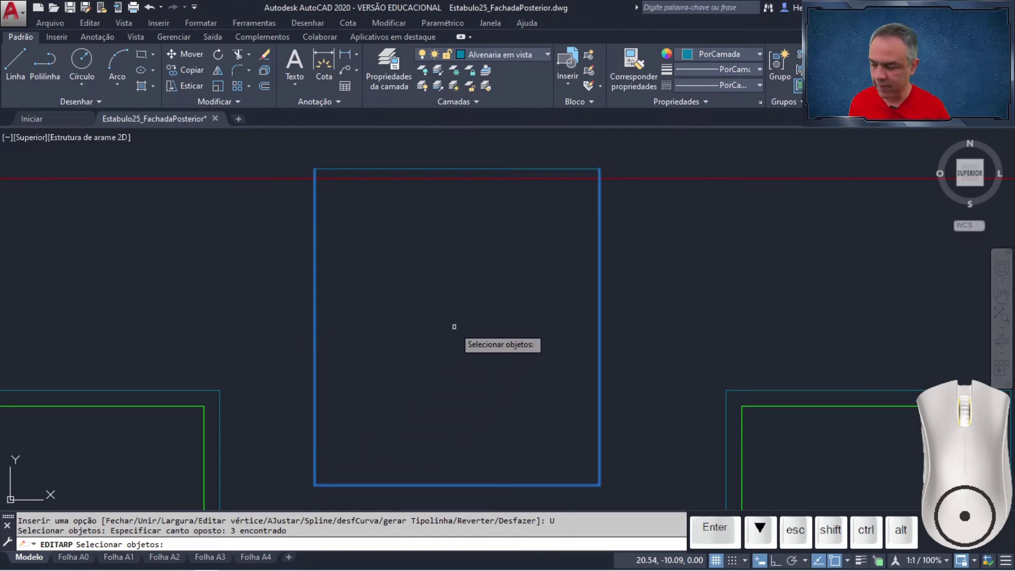
pyautogui.press('Return')
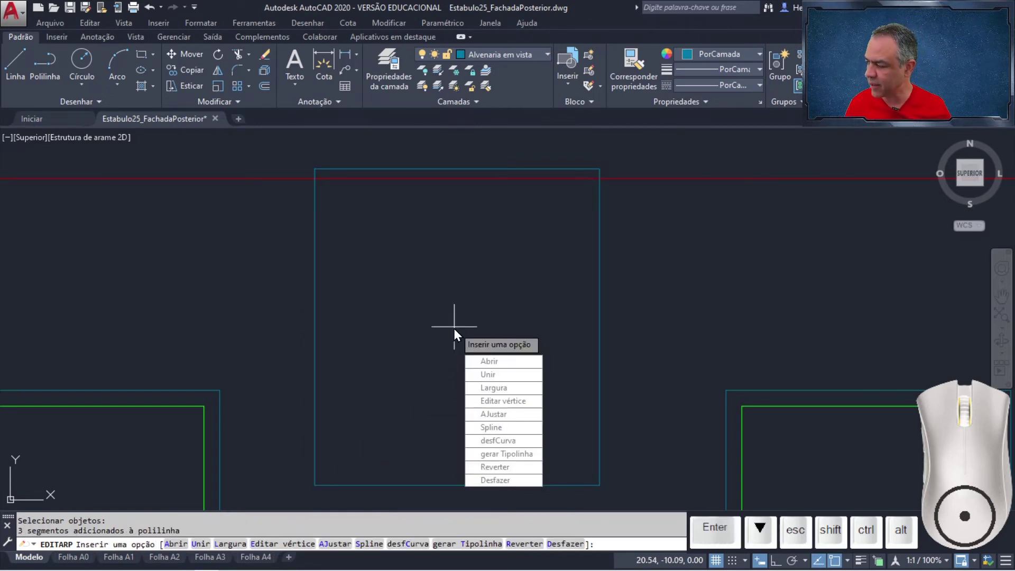
pyautogui.press('Escape')
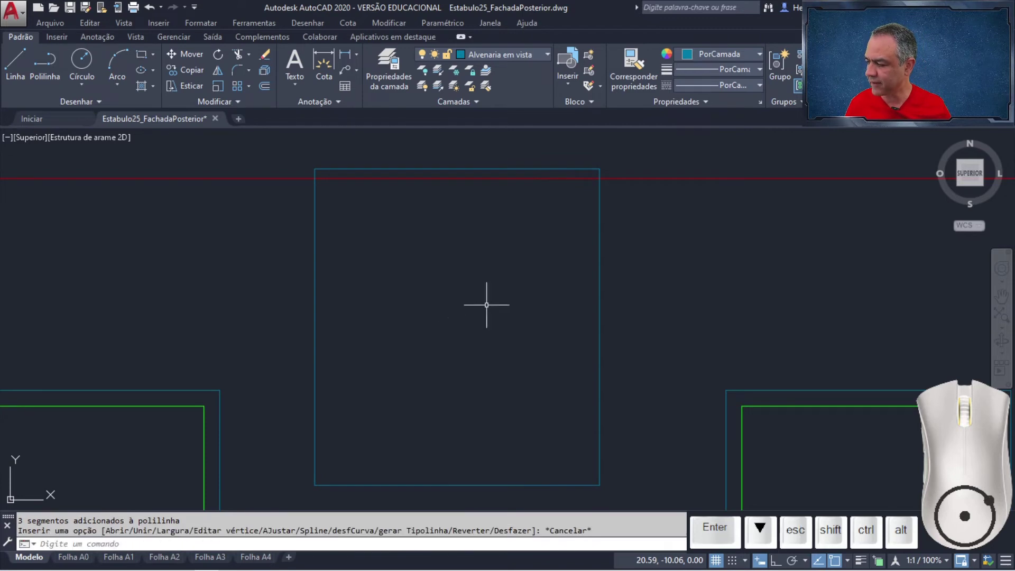
pyautogui.click(600, 270)
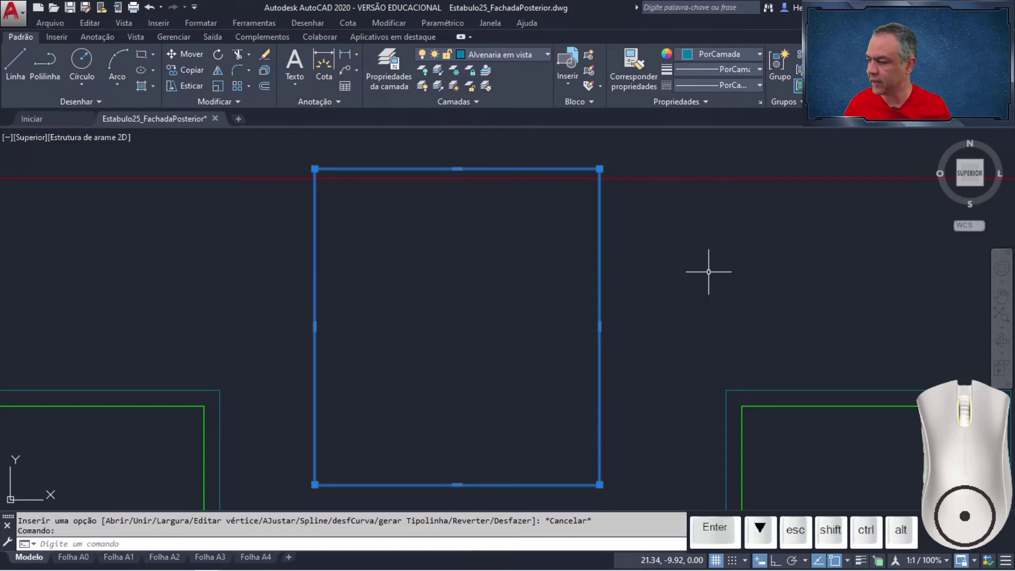
pyautogui.press('Escape')
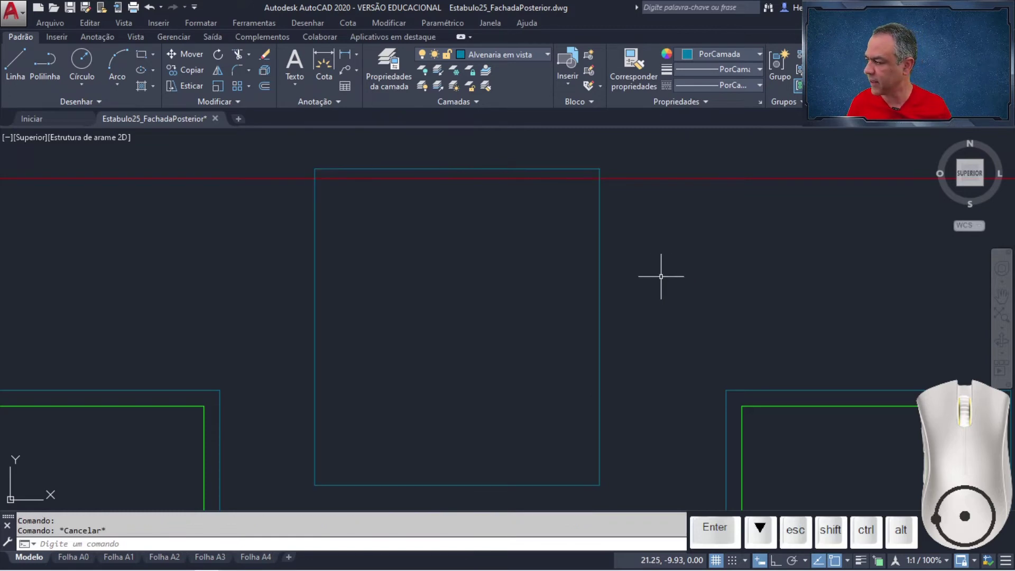
# Offset the window's outline polyline inward by 0.03.
pyautogui.click(265, 87)
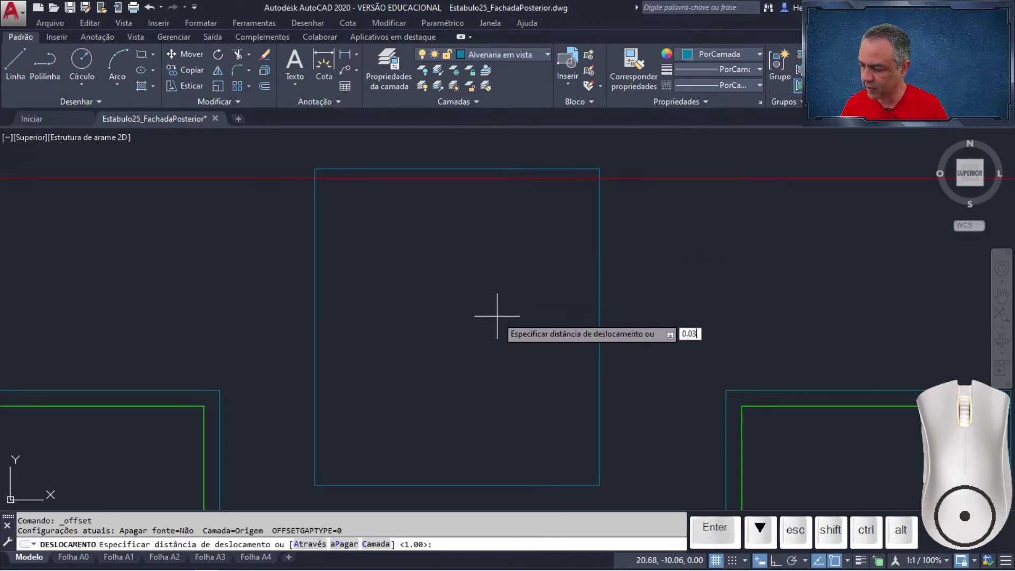
pyautogui.press('Return')
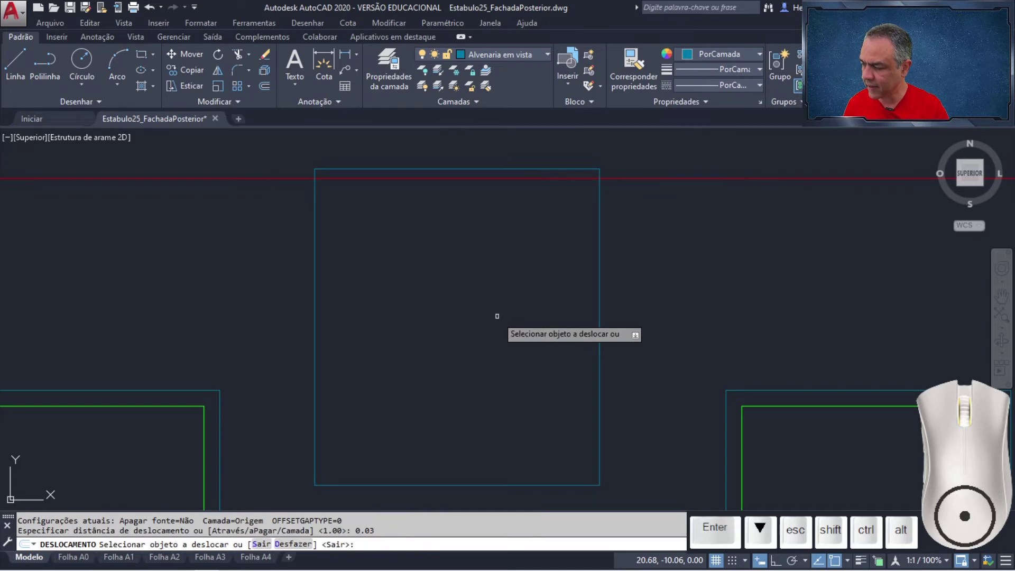
pyautogui.click(597, 308)
pyautogui.click(536, 311)
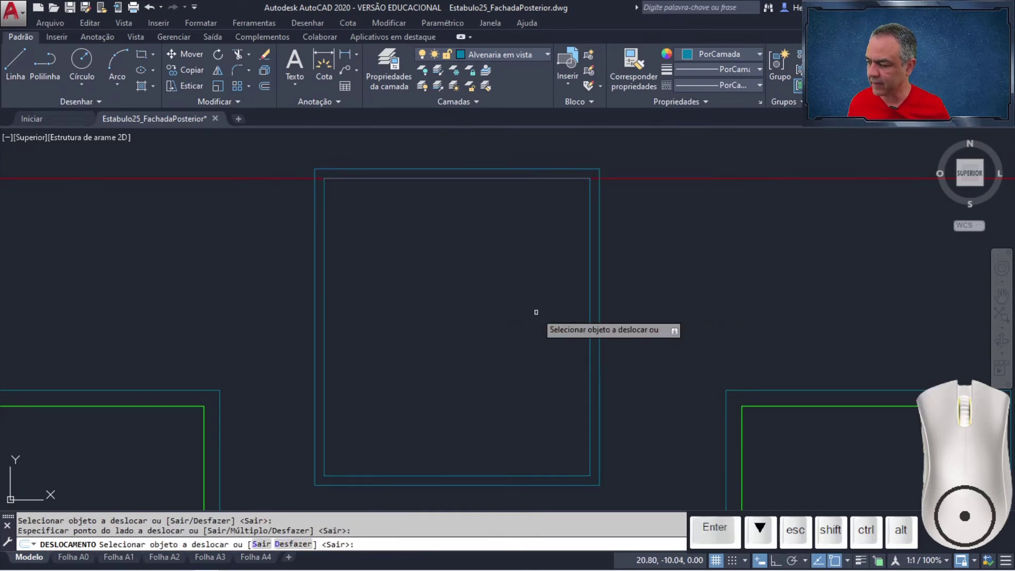
pyautogui.press('Return')
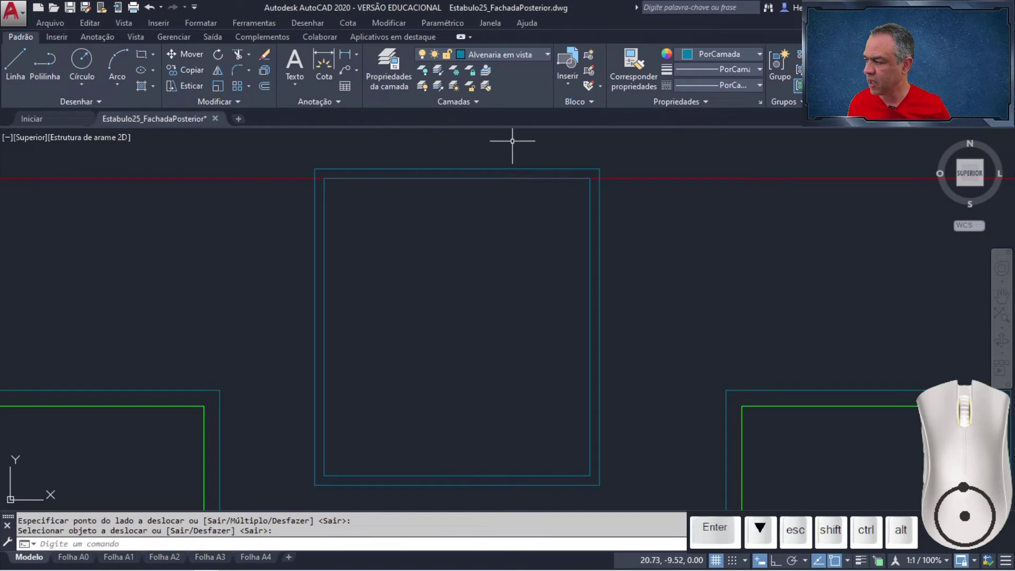
# Match the window's inner rectangle to the Esquadrias layer, using the adjacent door's green outline as the target object.
pyautogui.click(487, 88)
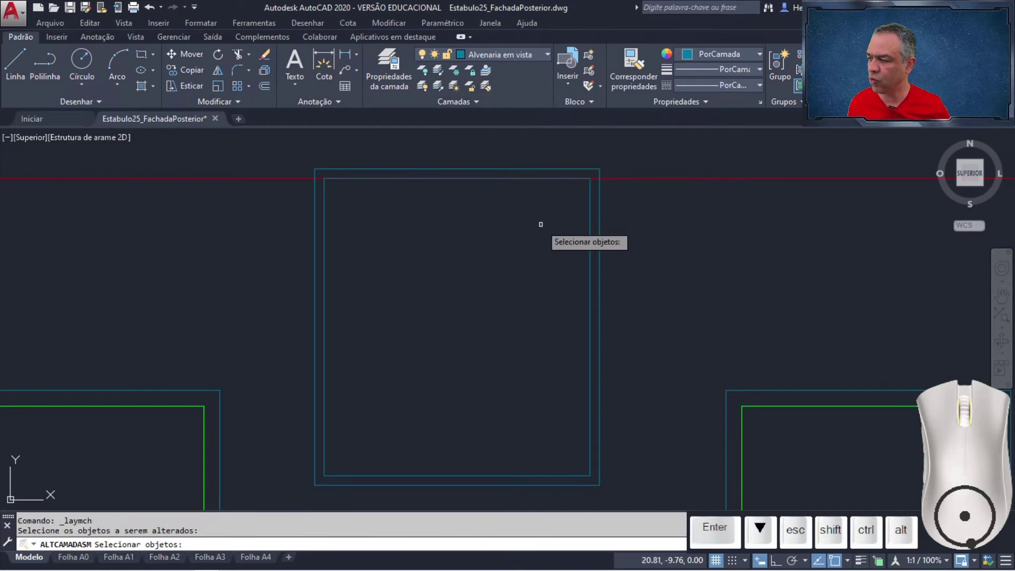
pyautogui.click(591, 247)
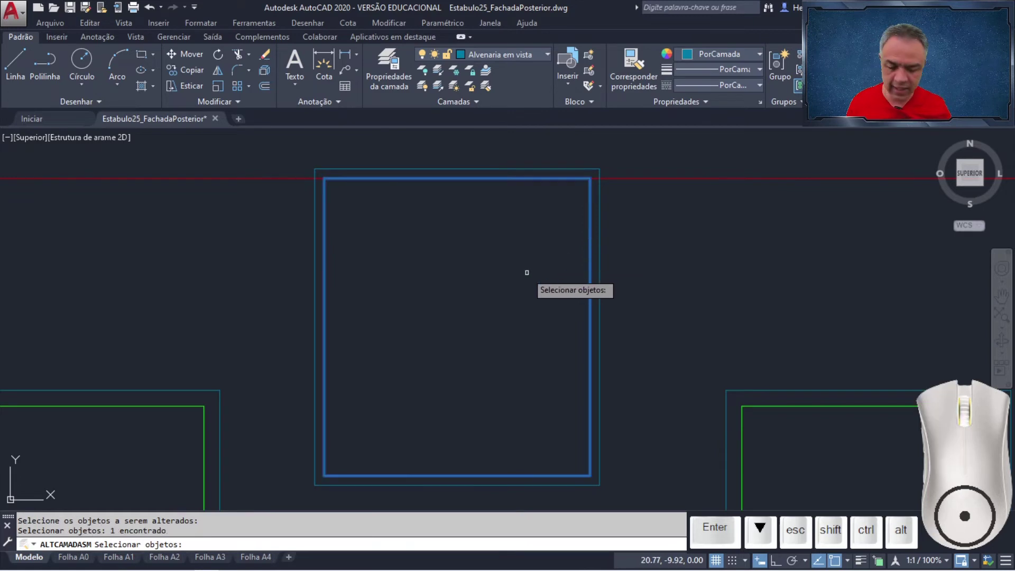
pyautogui.press('Return')
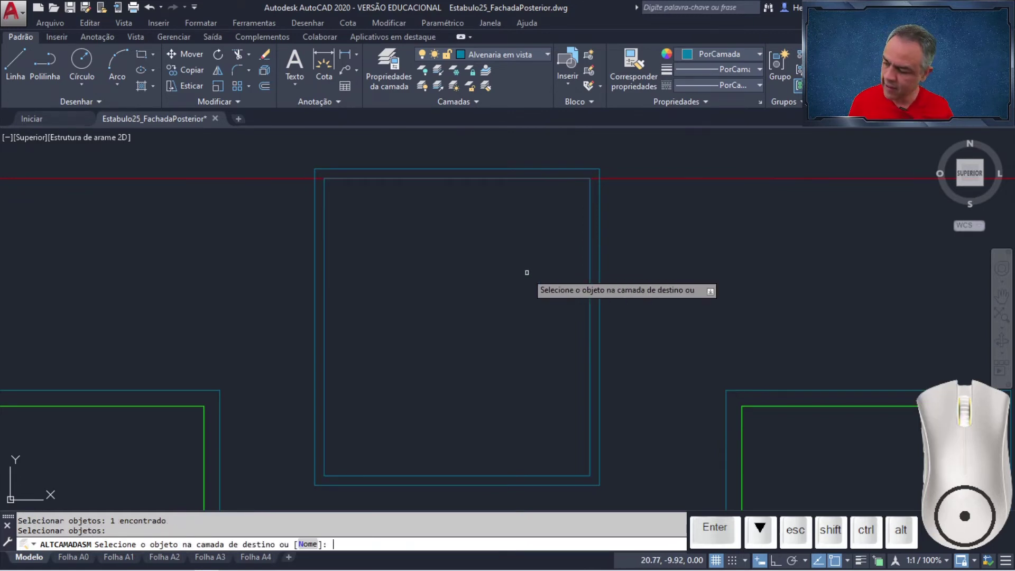
pyautogui.click(205, 426)
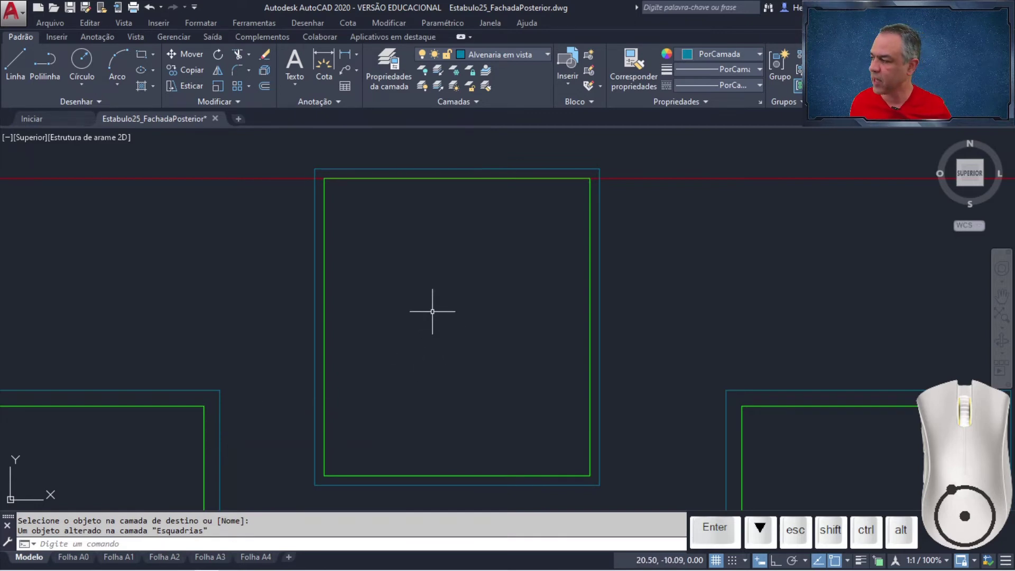
# Trim the part of both window rectangles that rises above the roof's lower edge, using that red line as the cutting edge.
pyautogui.click(238, 56)
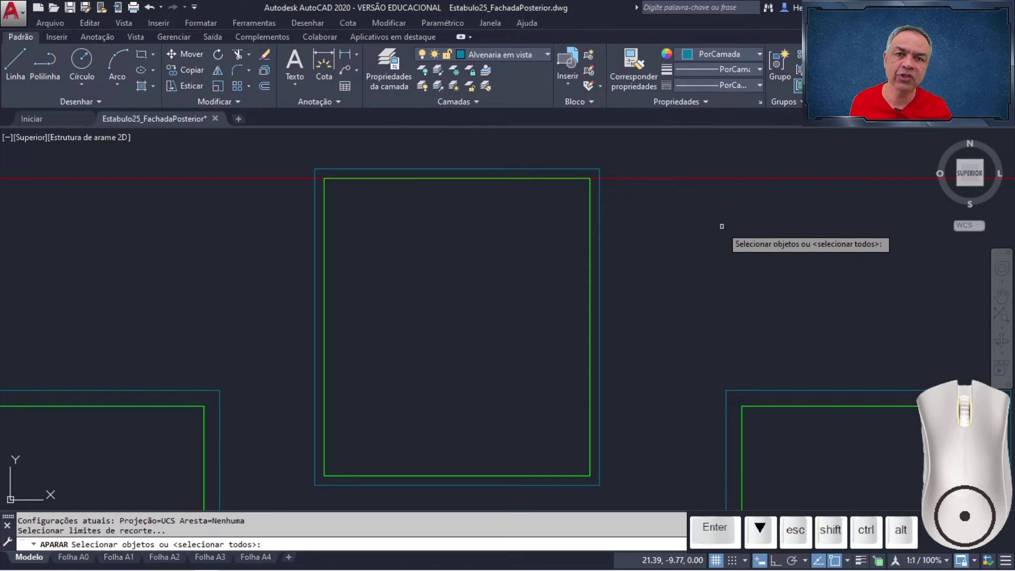
pyautogui.click(701, 178)
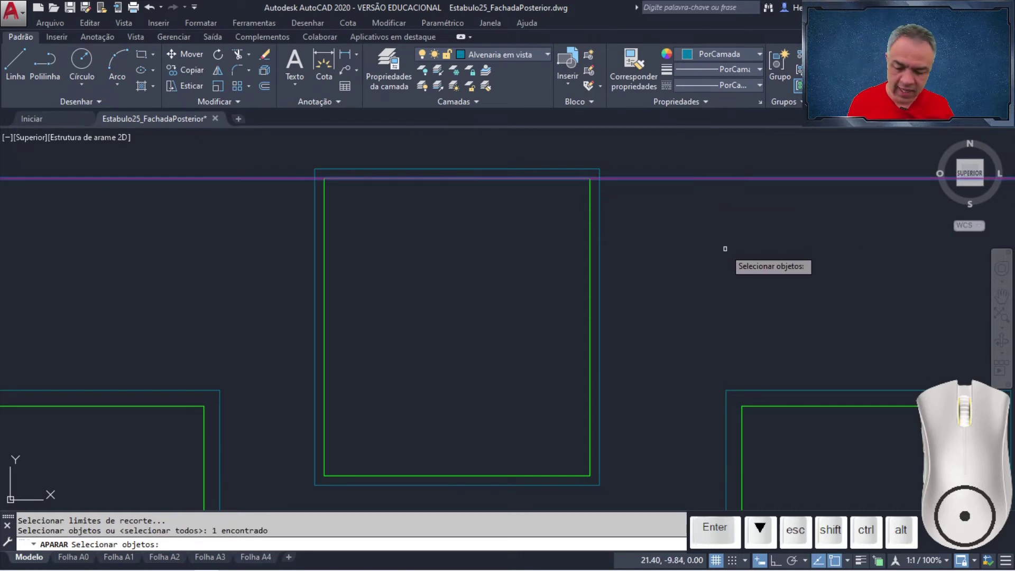
pyautogui.press('Return')
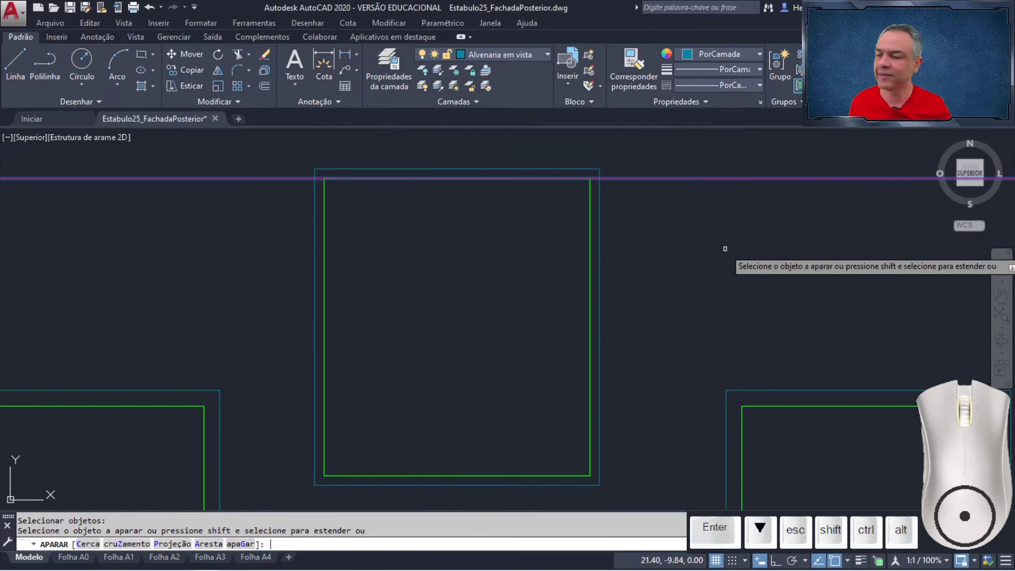
pyautogui.click(531, 146)
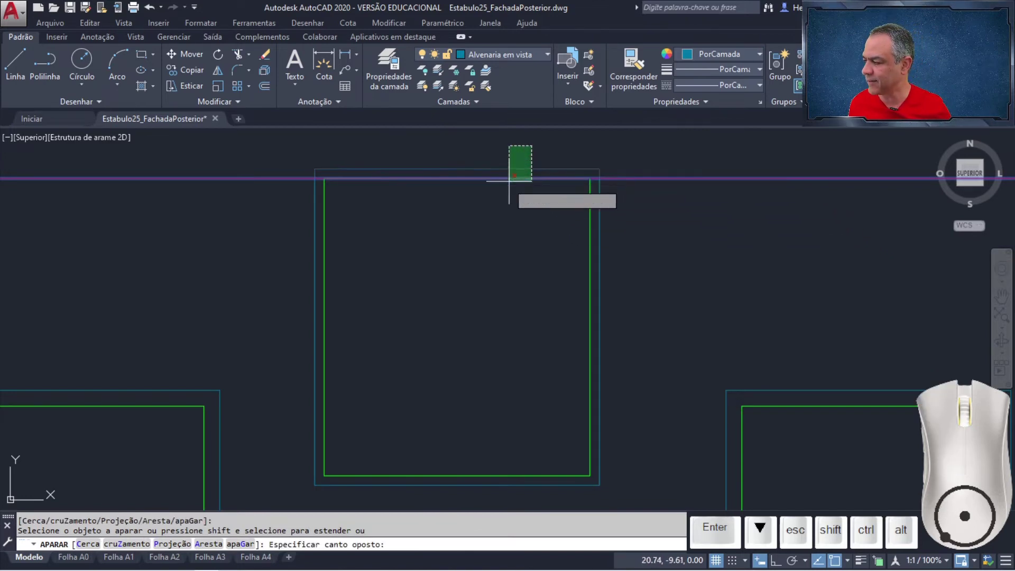
pyautogui.click(486, 209)
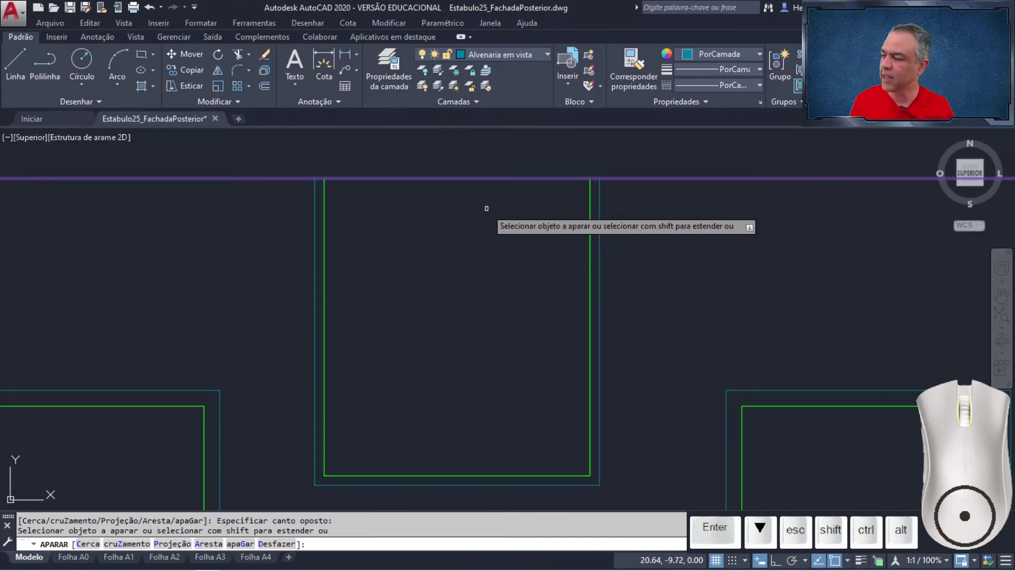
pyautogui.press('Return')
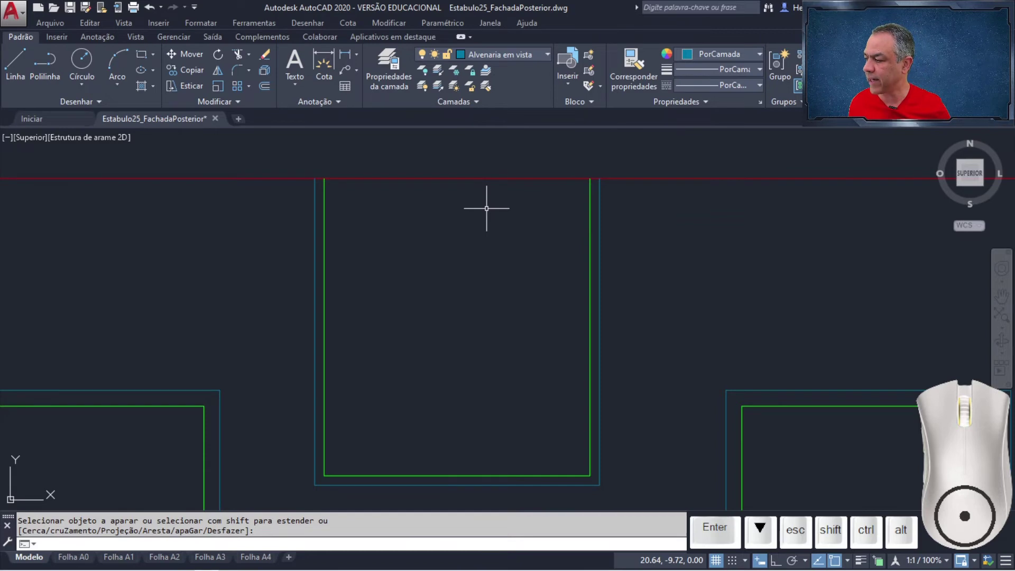
# Copy the small green latch from the first window of facade 07 to the midpoint of the new window's bottom frame line.
pyautogui.scroll(-5, 486, 209)
pyautogui.moveTo(607, 163); pyautogui.dragTo(584, 313, button='middle')
pyautogui.scroll(3, 587, 233)
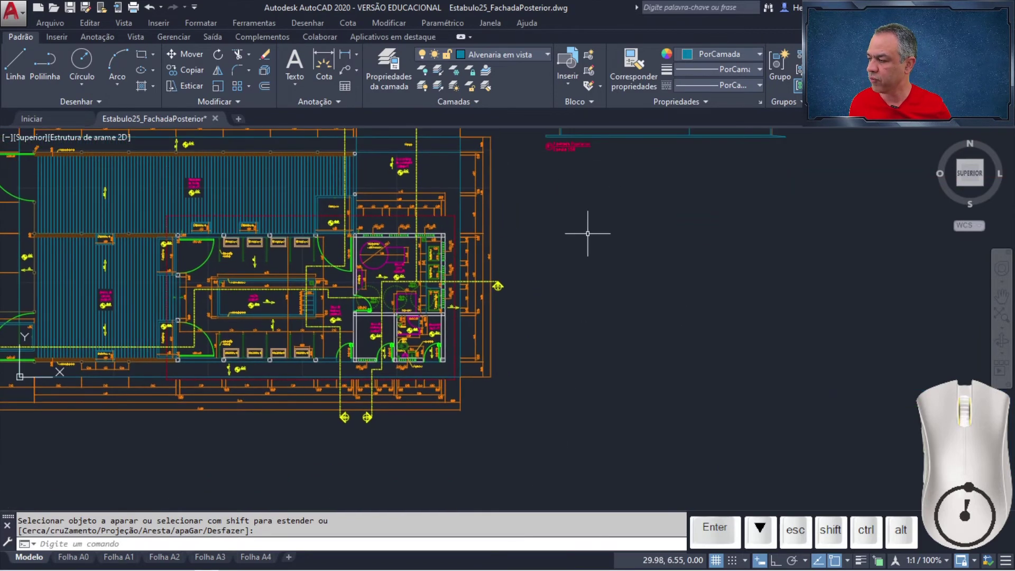
pyautogui.moveTo(587, 233); pyautogui.dragTo(478, 430, button='middle')
pyautogui.scroll(5, 498, 351)
pyautogui.moveTo(498, 351)
pyautogui.mouseDown(button='middle')
pyautogui.moveTo(535, 183)
pyautogui.moveTo(664, 115)
pyautogui.mouseUp(button='middle')
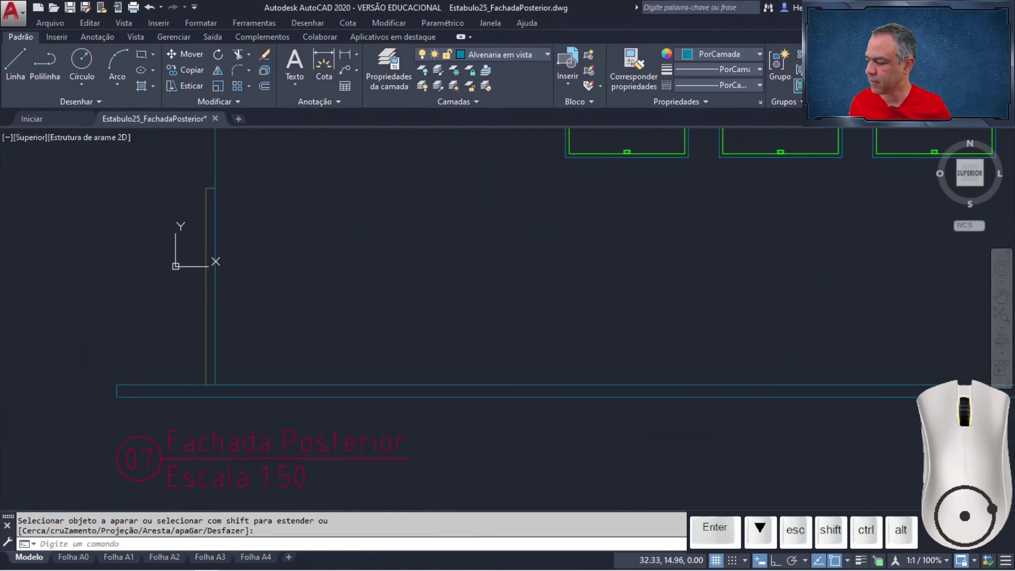
pyautogui.click(192, 69)
pyautogui.scroll(-5, 565, 221)
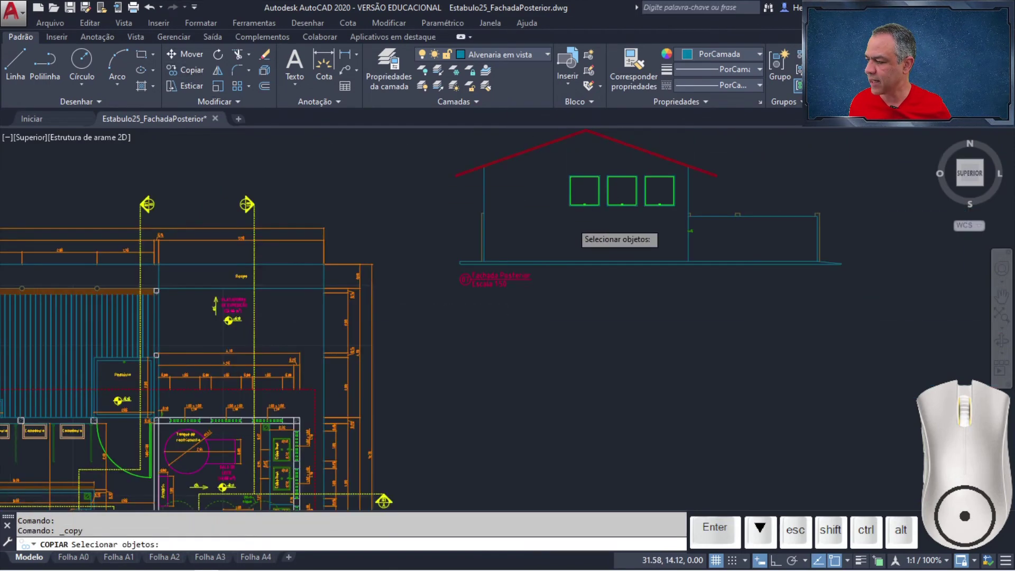
pyautogui.scroll(6, 565, 222)
pyautogui.click(588, 148)
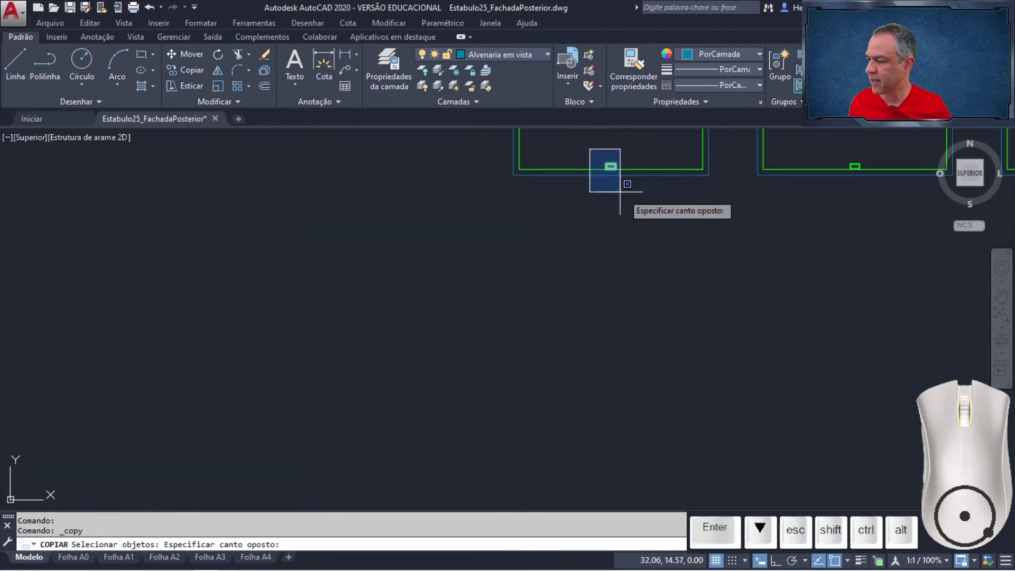
pyautogui.click(638, 200)
pyautogui.press('Return')
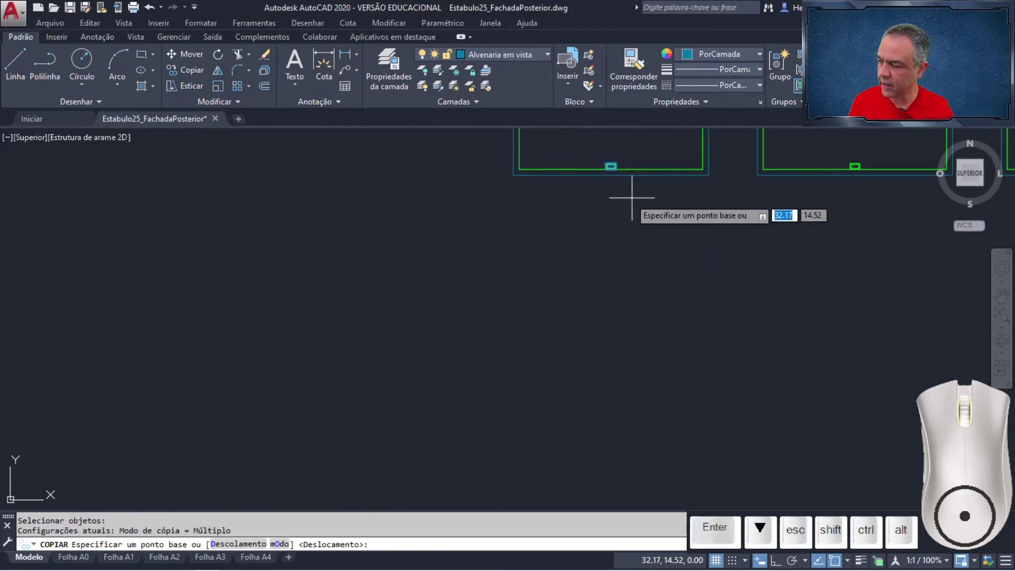
pyautogui.scroll(5, 600, 156)
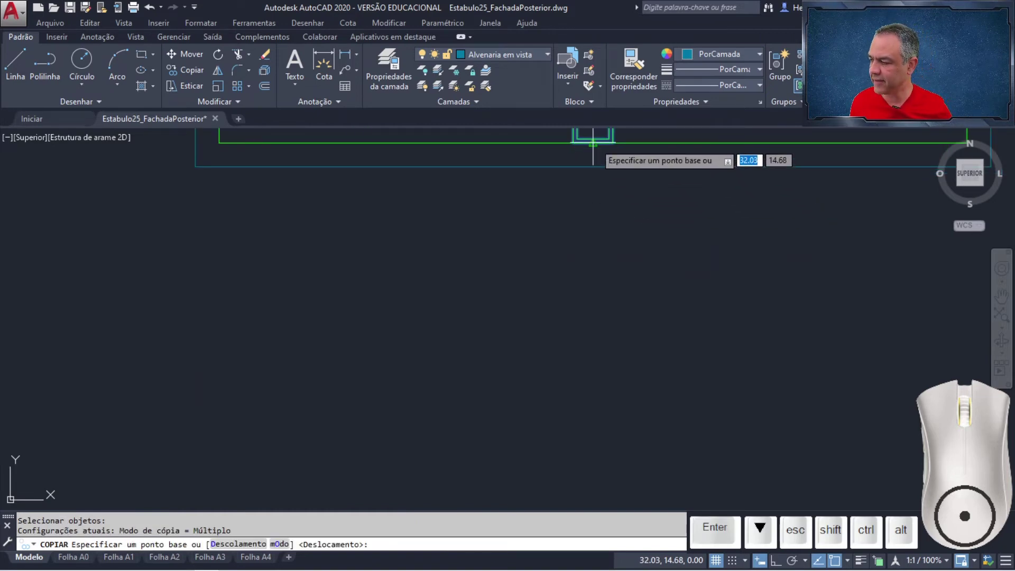
pyautogui.click(592, 141)
pyautogui.scroll(-6, 534, 253)
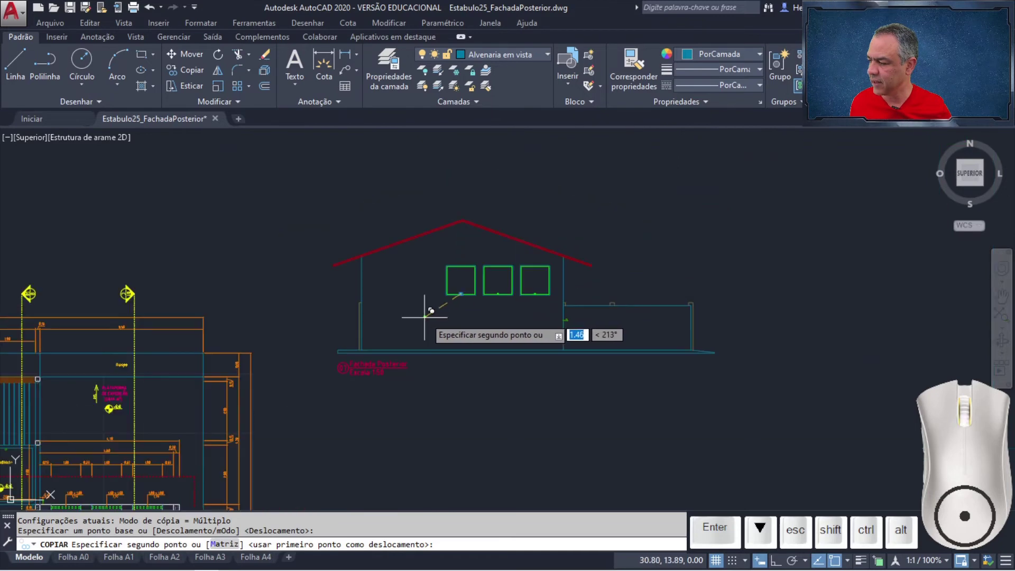
pyautogui.moveTo(424, 317); pyautogui.dragTo(677, 80, button='middle')
pyautogui.moveTo(491, 324); pyautogui.dragTo(645, 42, button='middle')
pyautogui.moveTo(506, 294); pyautogui.dragTo(589, 13, button='middle')
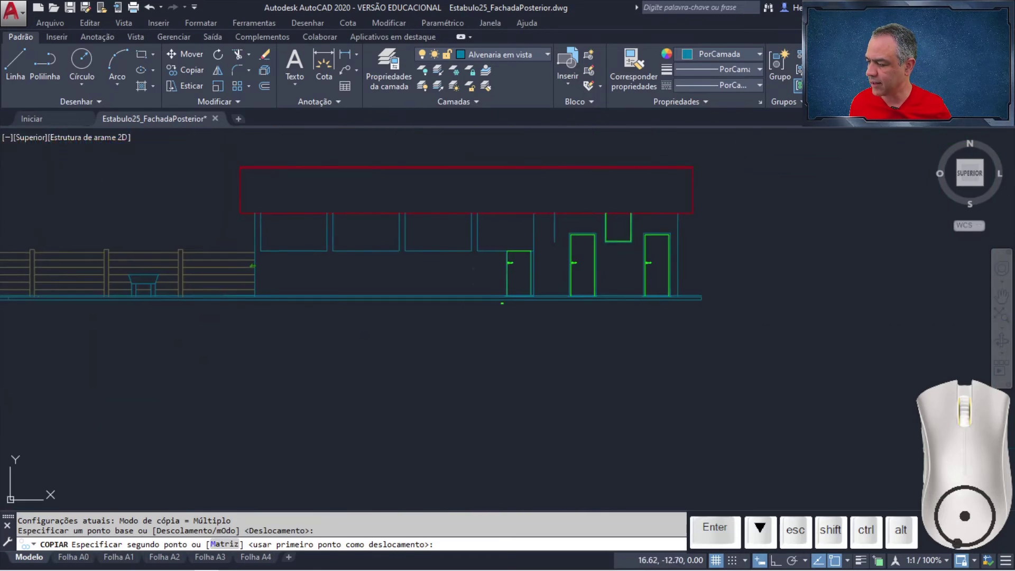
pyautogui.scroll(8, 594, 227)
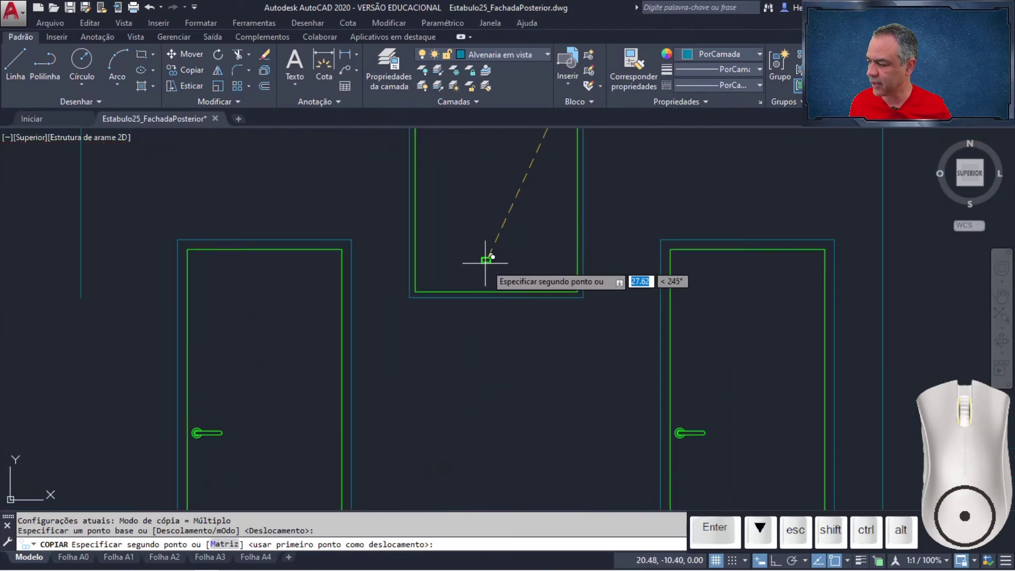
pyautogui.click(497, 290)
pyautogui.press('Return')
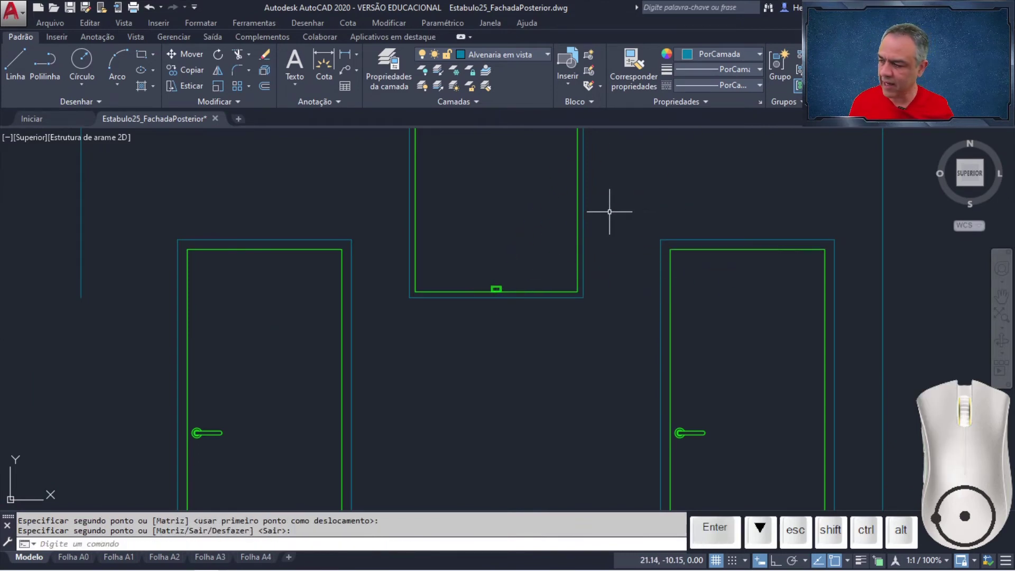
# Copy the window with its frame and latch from its bottom midpoint to the lower end of the other window's projected centre line.
pyautogui.moveTo(607, 211); pyautogui.dragTo(571, 324, button='middle')
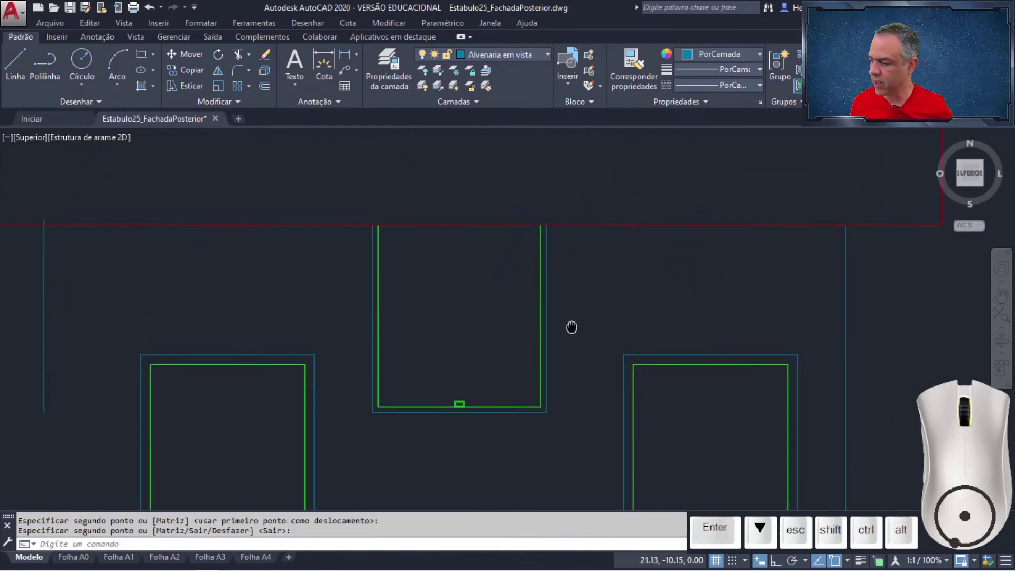
pyautogui.click(180, 71)
pyautogui.click(324, 180)
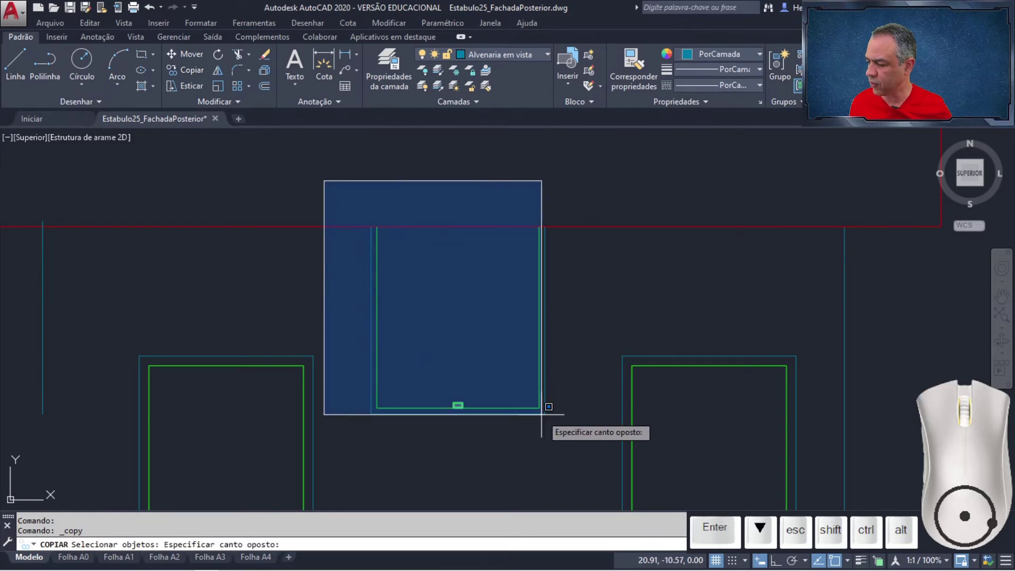
pyautogui.click(578, 428)
pyautogui.press('Return')
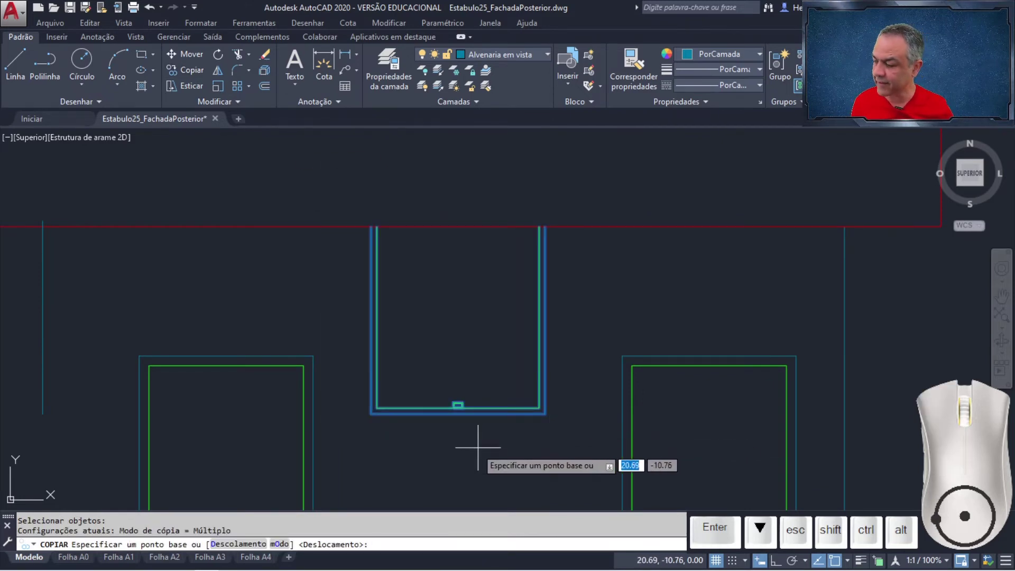
pyautogui.scroll(6, 468, 435)
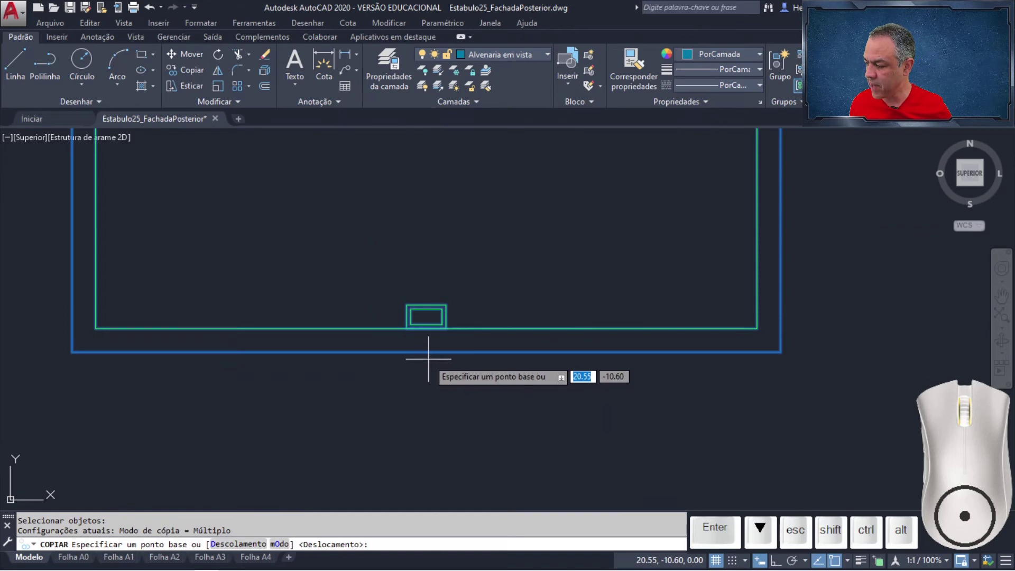
pyautogui.click(427, 351)
pyautogui.scroll(-6, 427, 352)
pyautogui.moveTo(427, 352); pyautogui.dragTo(747, 274, button='middle')
pyautogui.moveTo(422, 300); pyautogui.dragTo(534, 373, button='middle')
pyautogui.scroll(2, 476, 350)
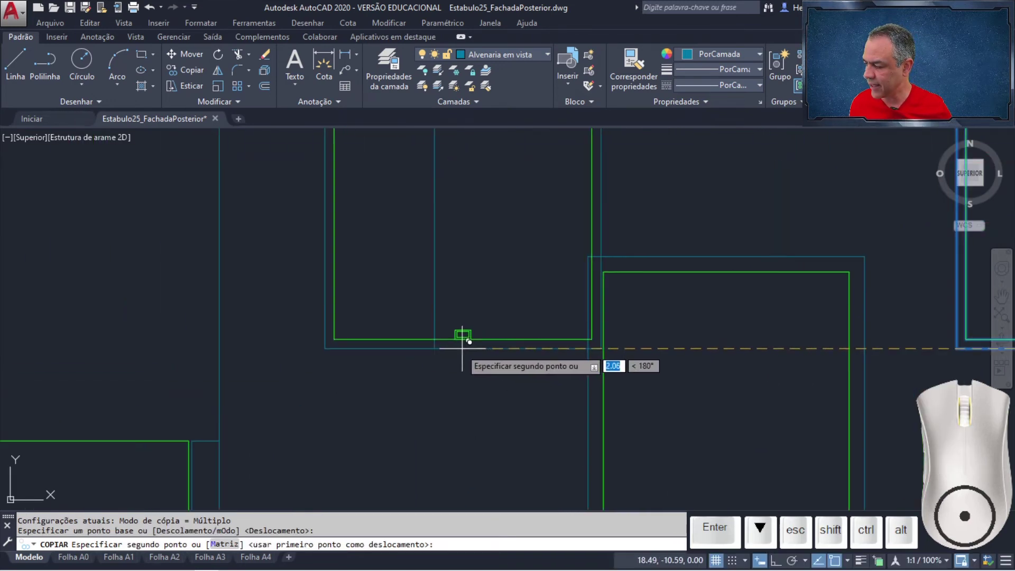
pyautogui.click(434, 347)
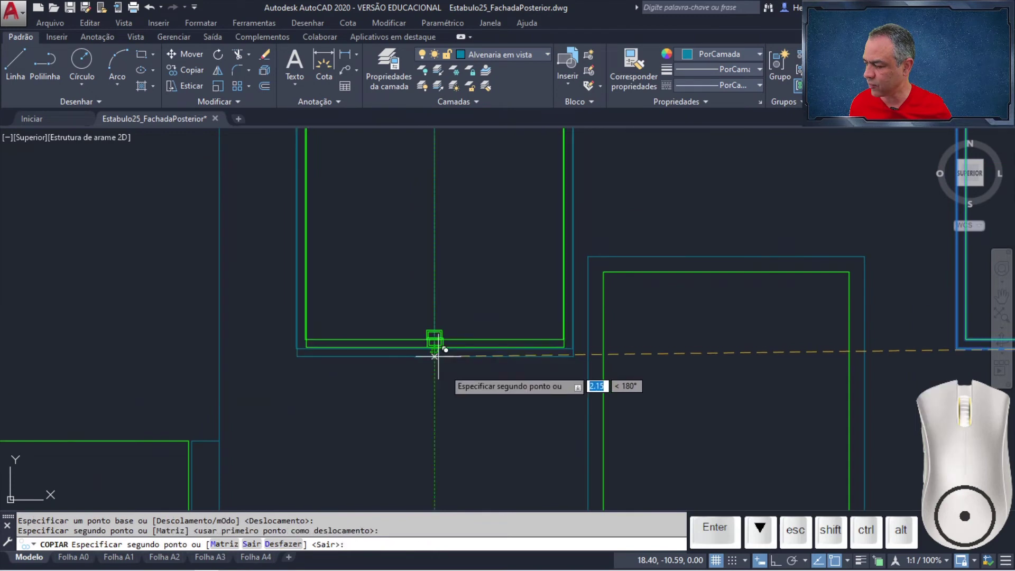
pyautogui.press('Return')
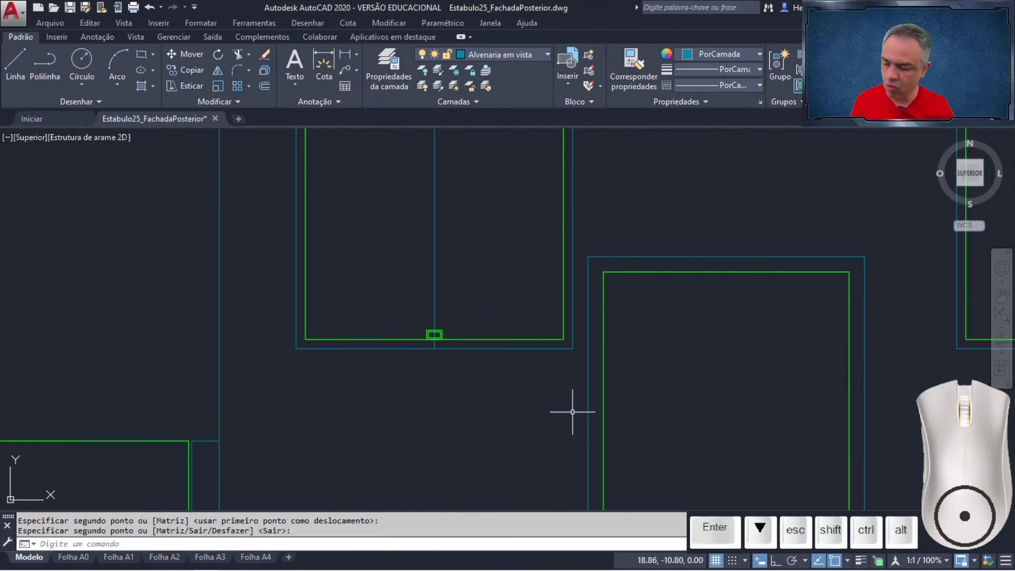
# Delete the vertical centre line running through the copied window.
pyautogui.moveTo(520, 321); pyautogui.dragTo(476, 383, button='middle')
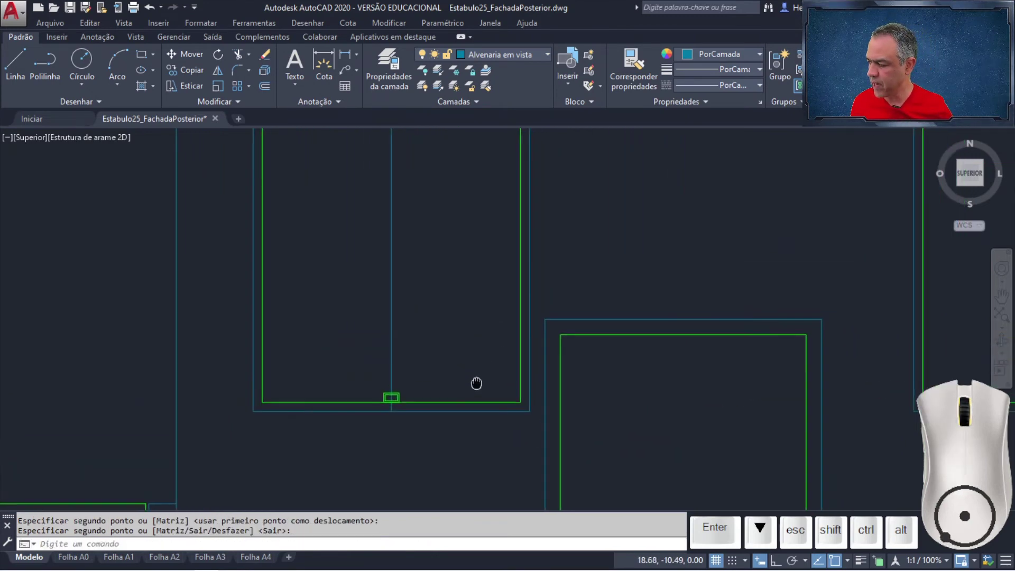
pyautogui.click(391, 322)
pyautogui.press('Delete')
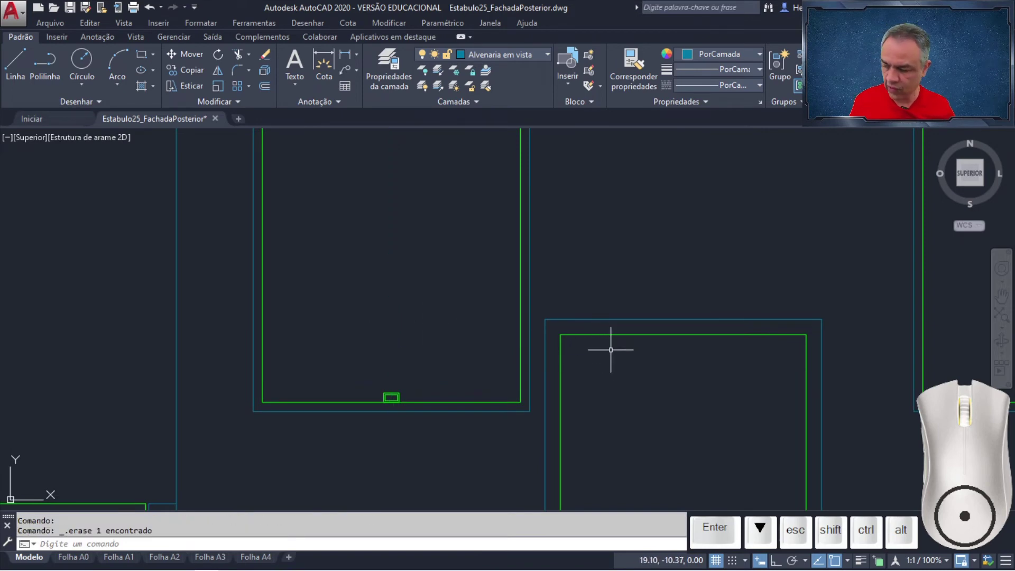
# Delete the extra horizontal Cobertura line just below the roof's top edge.
pyautogui.moveTo(612, 344)
pyautogui.mouseDown(button='middle')
pyautogui.moveTo(575, 406)
pyautogui.moveTo(569, 369)
pyautogui.moveTo(559, 377)
pyautogui.mouseUp(button='middle')
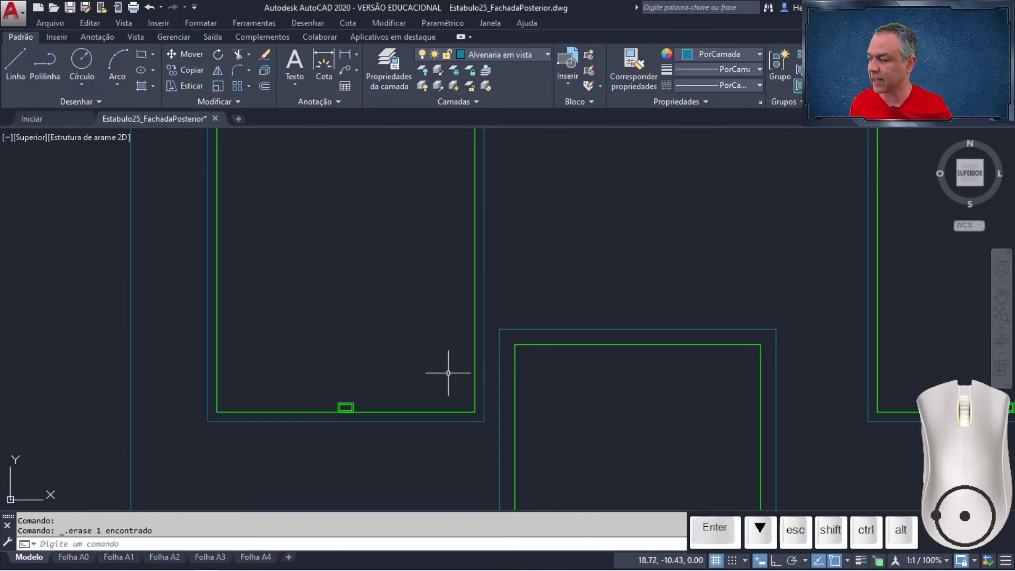
pyautogui.scroll(-3, 553, 376)
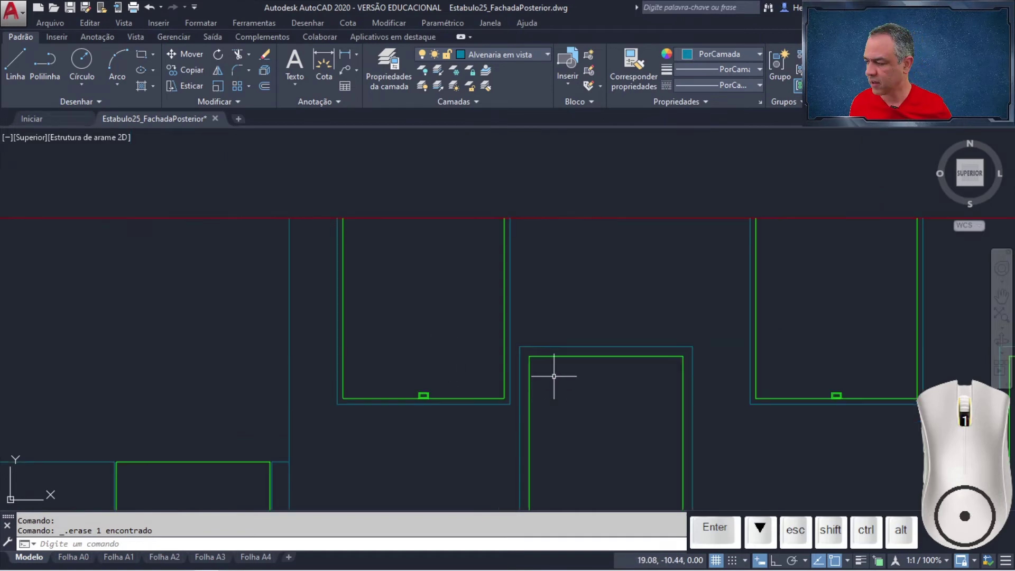
pyautogui.moveTo(502, 263)
pyautogui.mouseDown(button='middle')
pyautogui.moveTo(691, 288)
pyautogui.moveTo(539, 263)
pyautogui.mouseUp(button='middle')
pyautogui.scroll(-2, 600, 288)
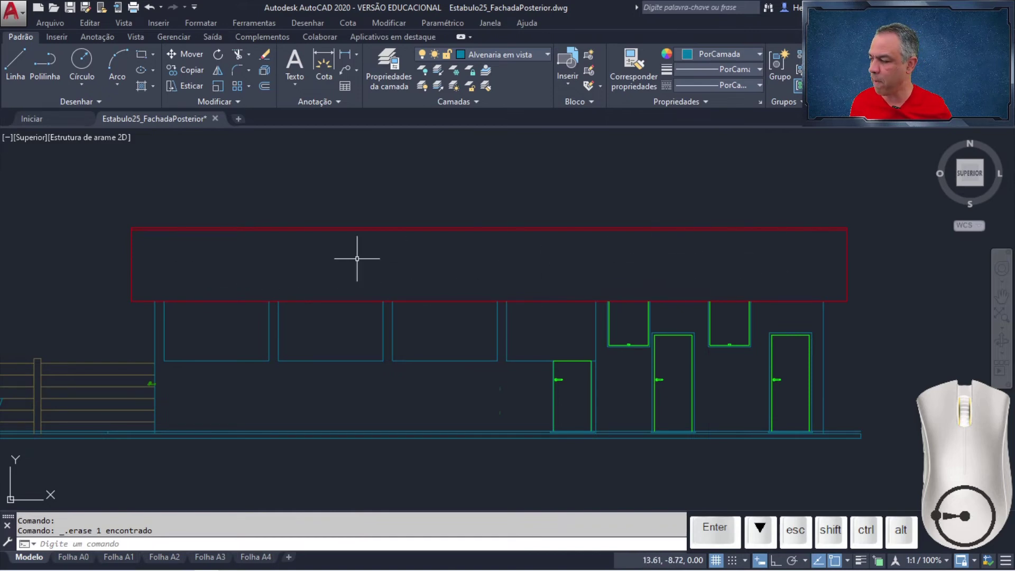
pyautogui.click(421, 230)
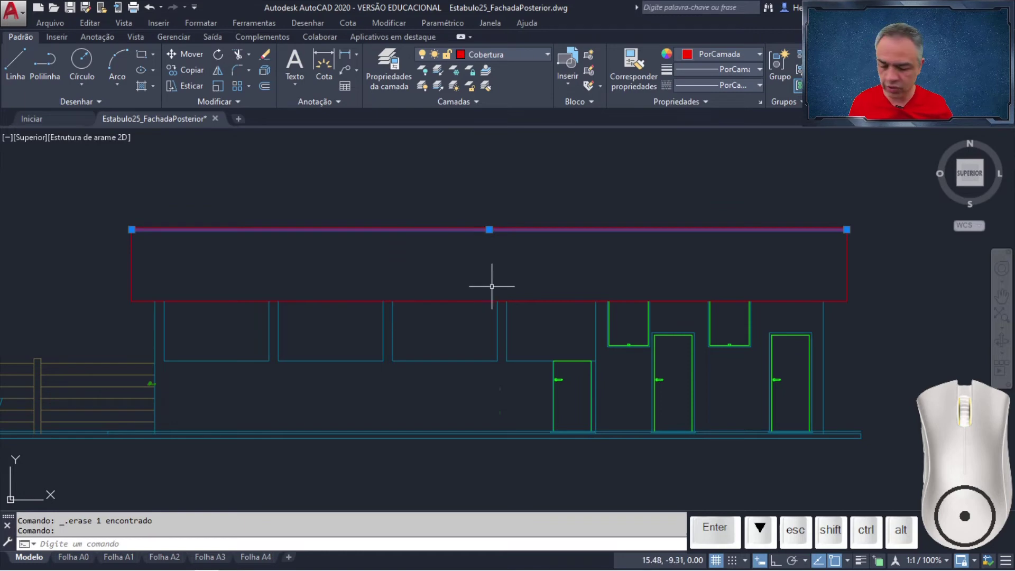
pyautogui.press('Delete')
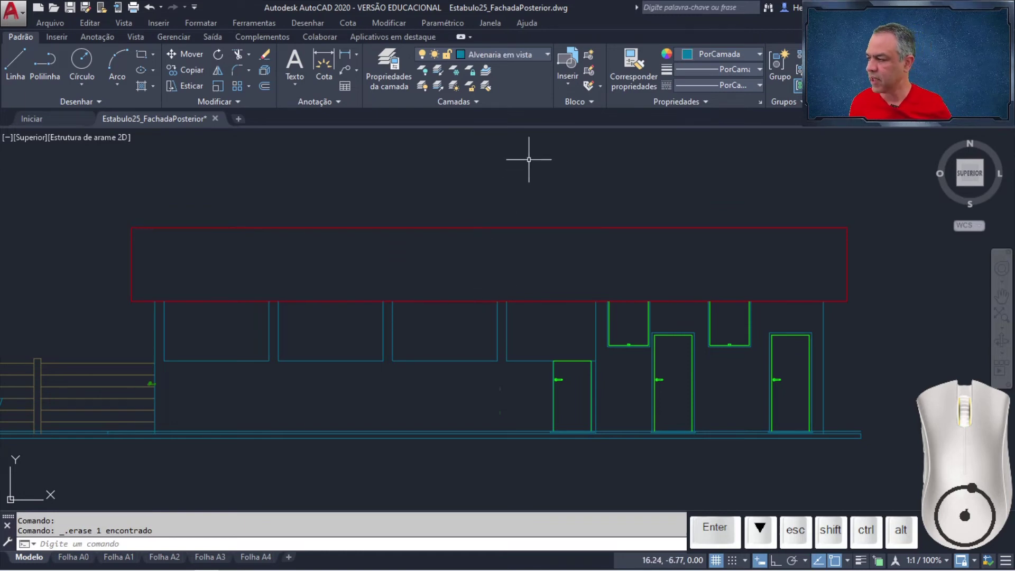
# Hatch the roof rectangle on the Cobertura layer with the AR-RSHKE pattern at scale 0.001.
pyautogui.click(535, 54)
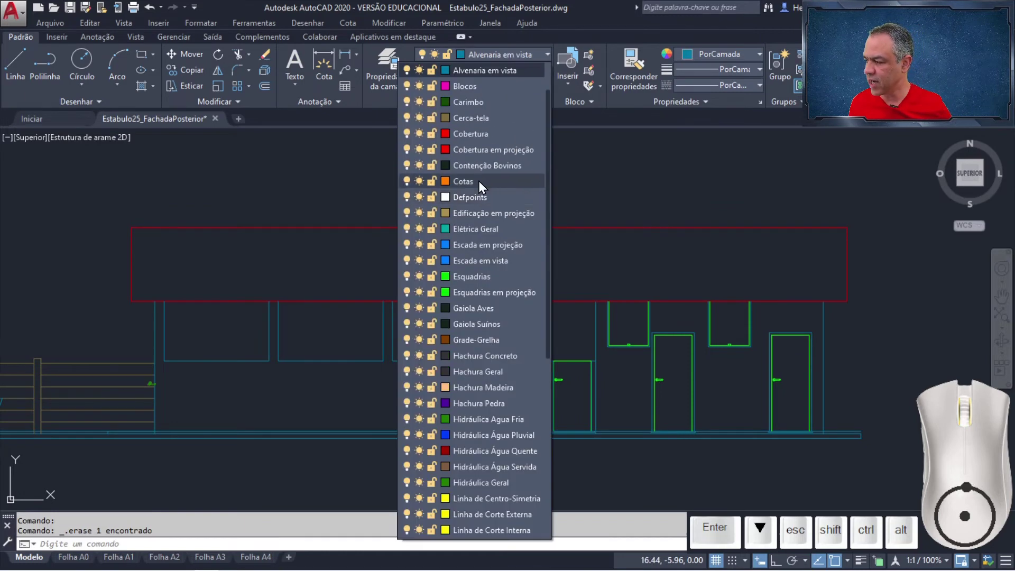
pyautogui.click(484, 133)
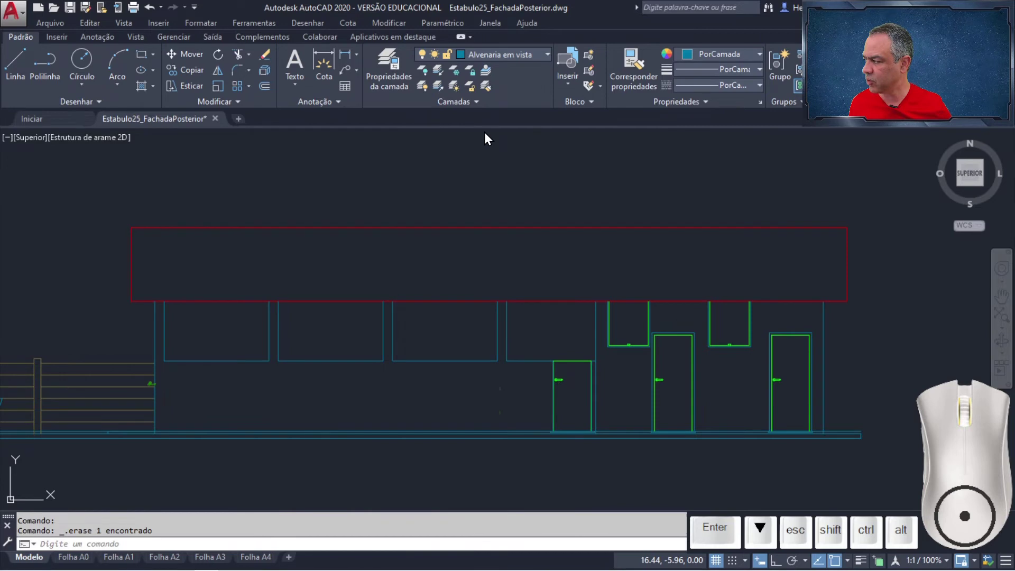
pyautogui.click(141, 86)
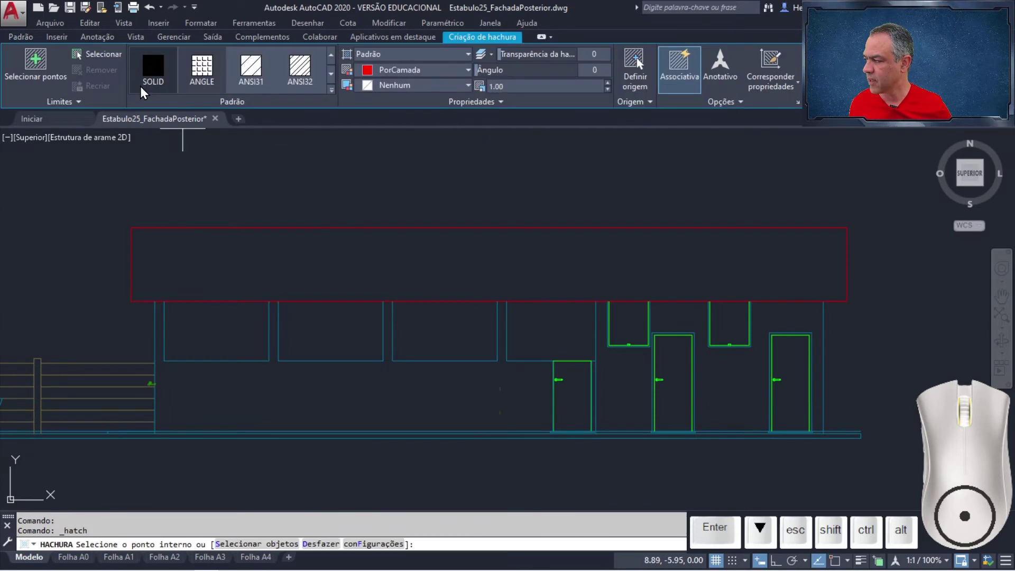
pyautogui.click(332, 90)
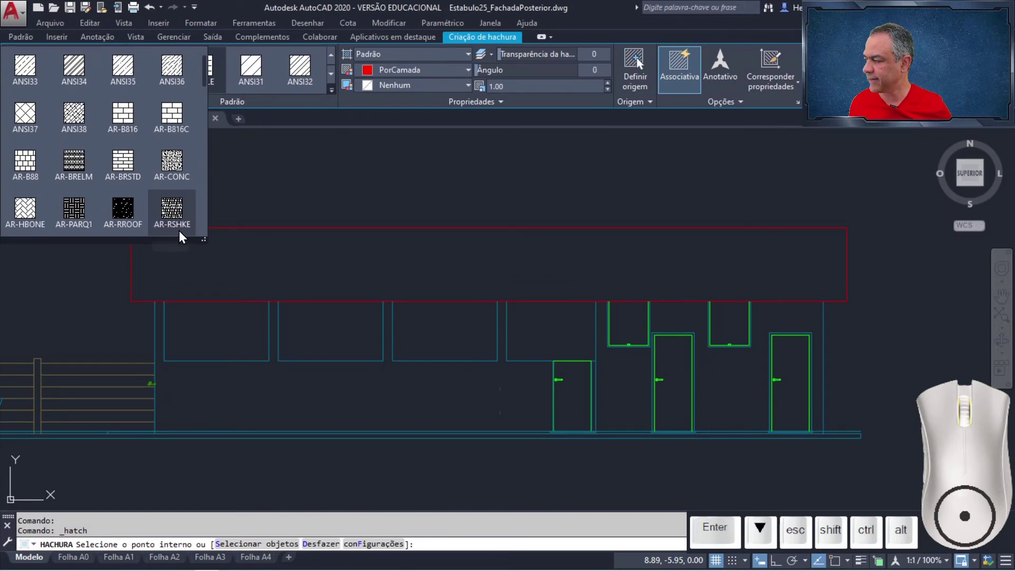
pyautogui.click(172, 210)
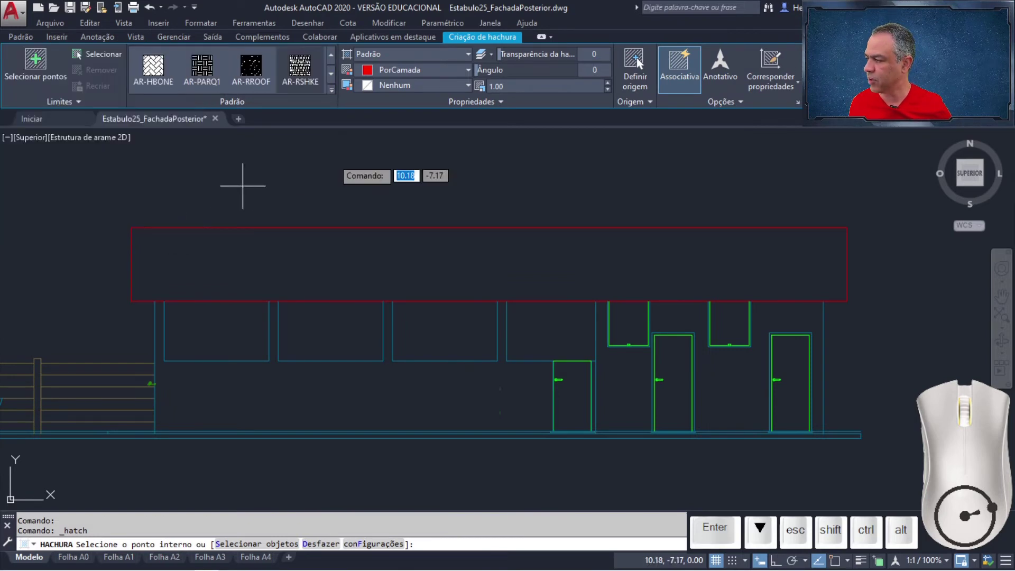
pyautogui.write('0.001')
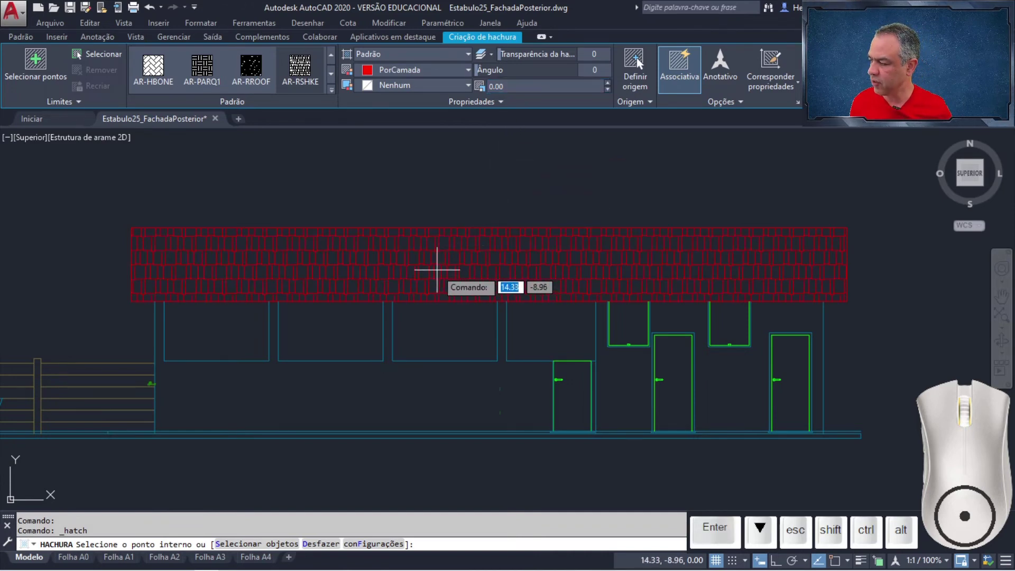
pyautogui.click(436, 268)
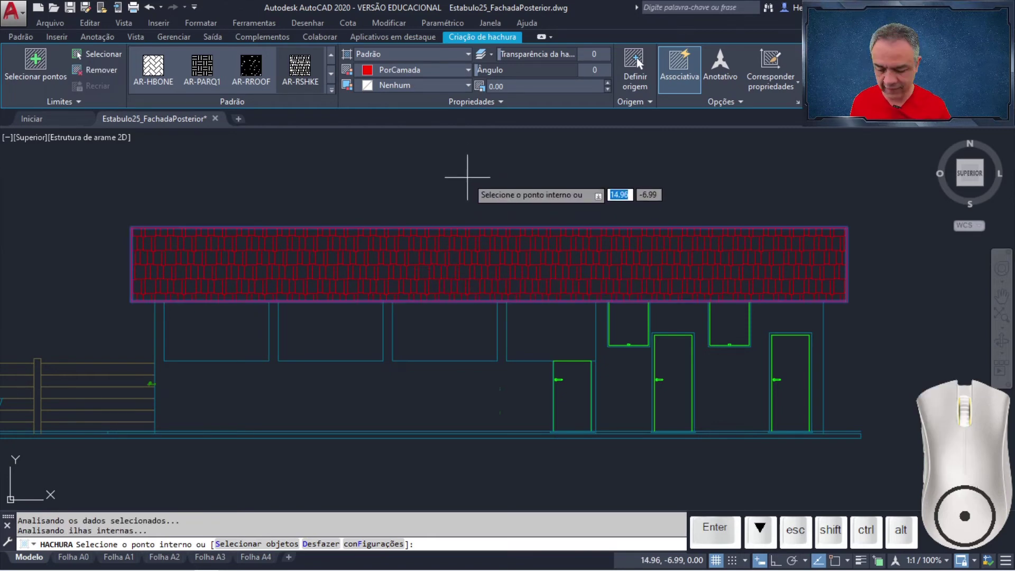
pyautogui.press('Return')
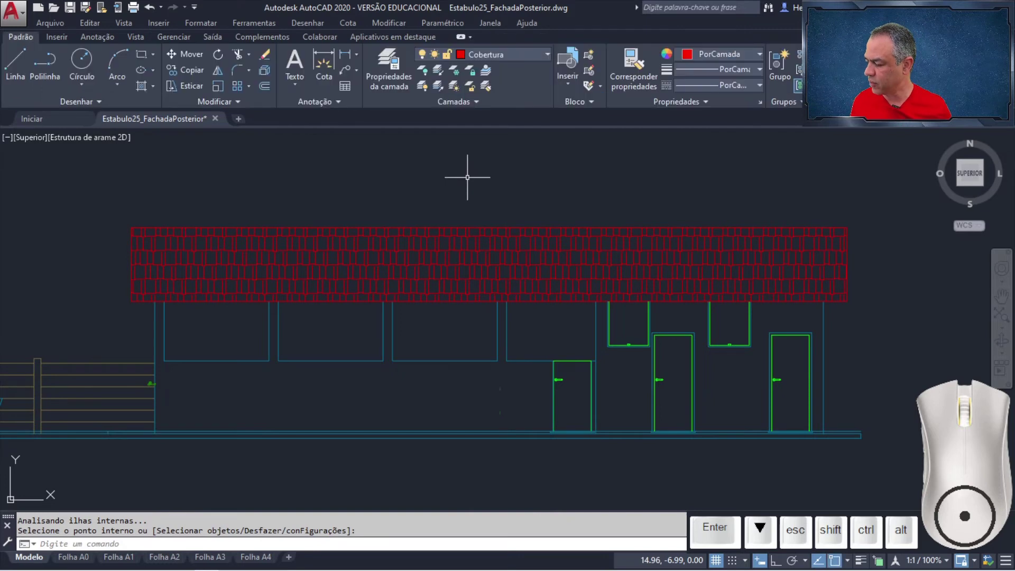
# Delete the extra horizontal line just above the base at the foot of the fence, over the Corte AA title.
pyautogui.scroll(-3, 467, 177)
pyautogui.moveTo(346, 177); pyautogui.dragTo(627, 387, button='middle')
pyautogui.moveTo(451, 289); pyautogui.dragTo(465, 360, button='middle')
pyautogui.scroll(4, 429, 333)
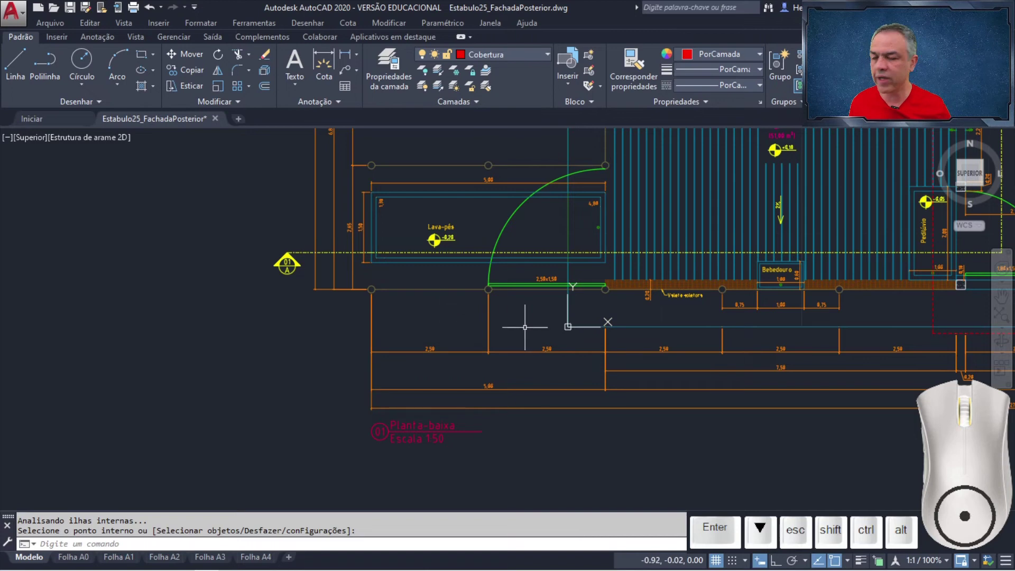
pyautogui.moveTo(544, 393)
pyautogui.mouseDown(button='middle')
pyautogui.moveTo(494, 151)
pyautogui.moveTo(505, 90)
pyautogui.moveTo(528, 362)
pyautogui.moveTo(499, 233)
pyautogui.mouseUp(button='middle')
pyautogui.scroll(-4, 541, 364)
pyautogui.scroll(5, 459, 330)
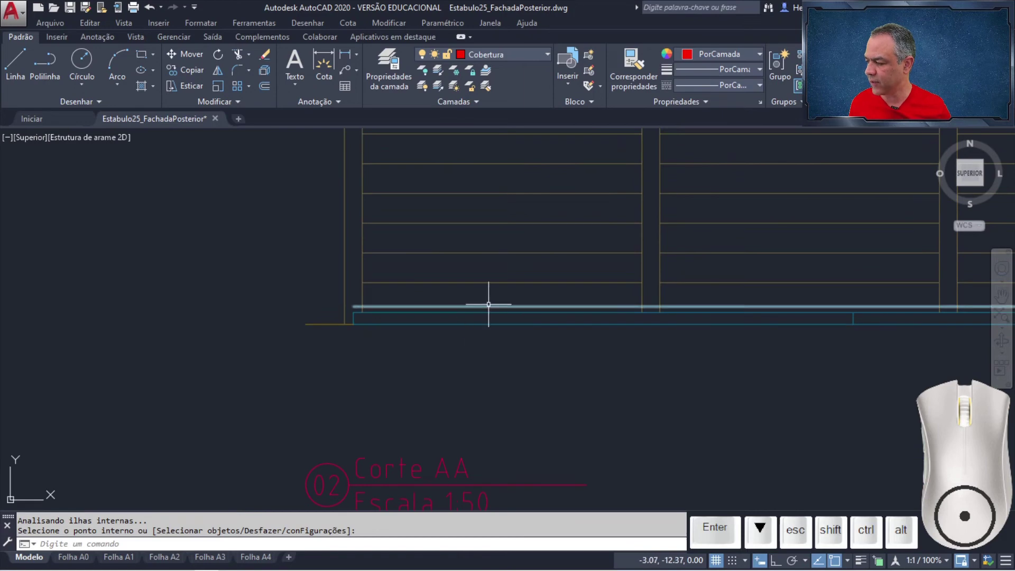
pyautogui.press('Escape')
pyautogui.click(492, 307)
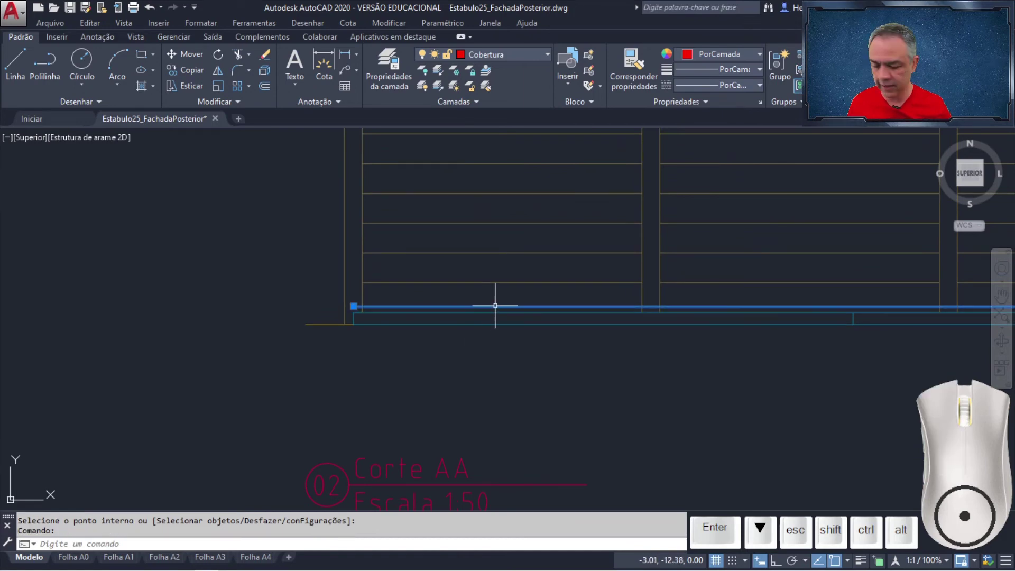
pyautogui.press('Delete')
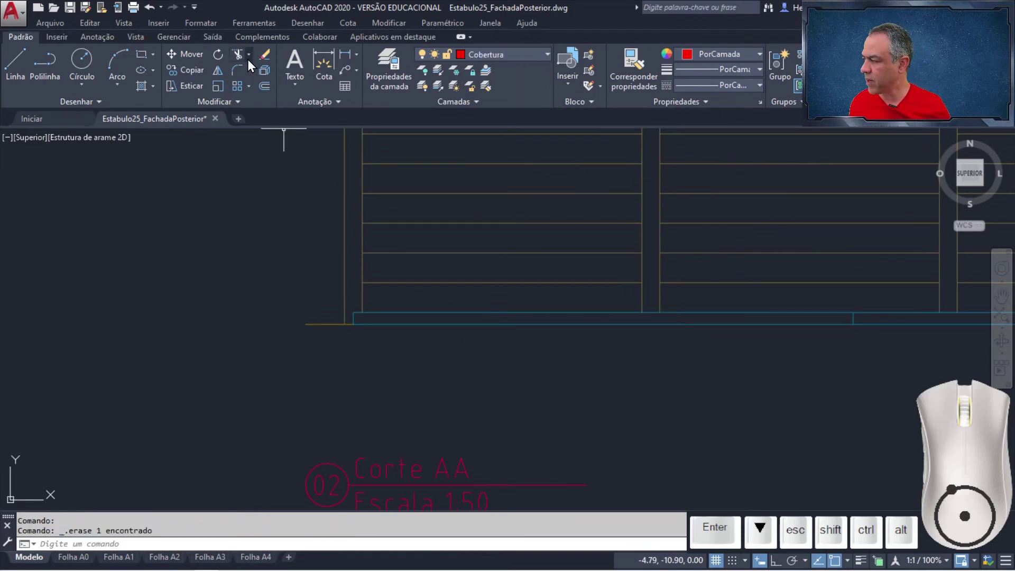
# Extend the short vertical edges of the first two fence posts down to the lower base line.
pyautogui.click(248, 56)
pyautogui.click(233, 105)
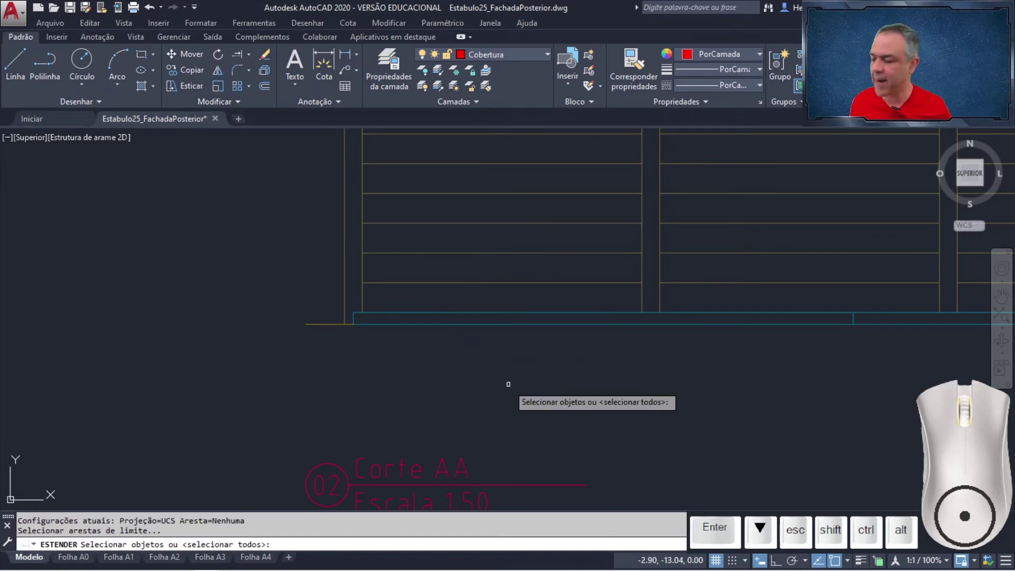
pyautogui.click(500, 324)
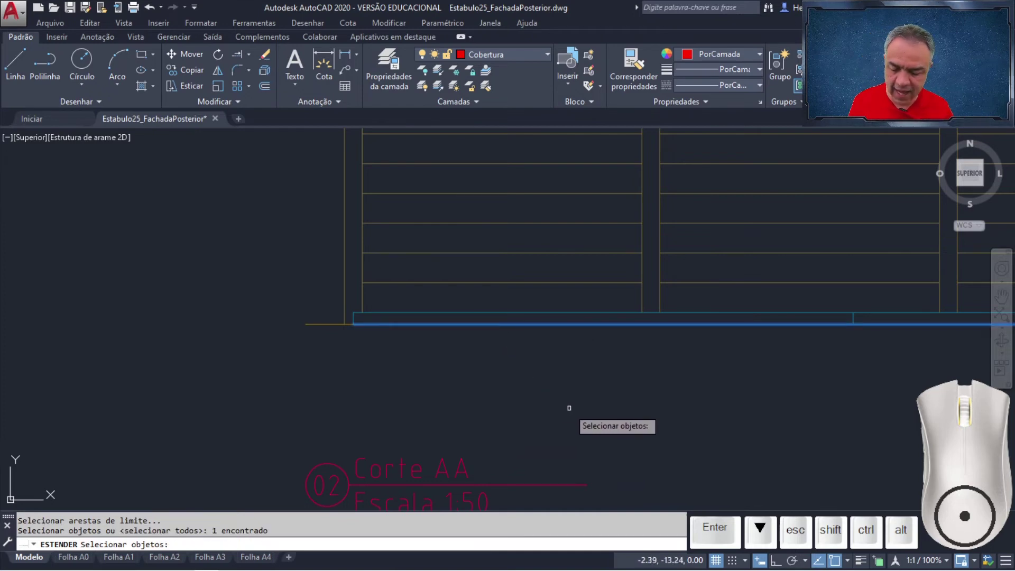
pyautogui.press('Return')
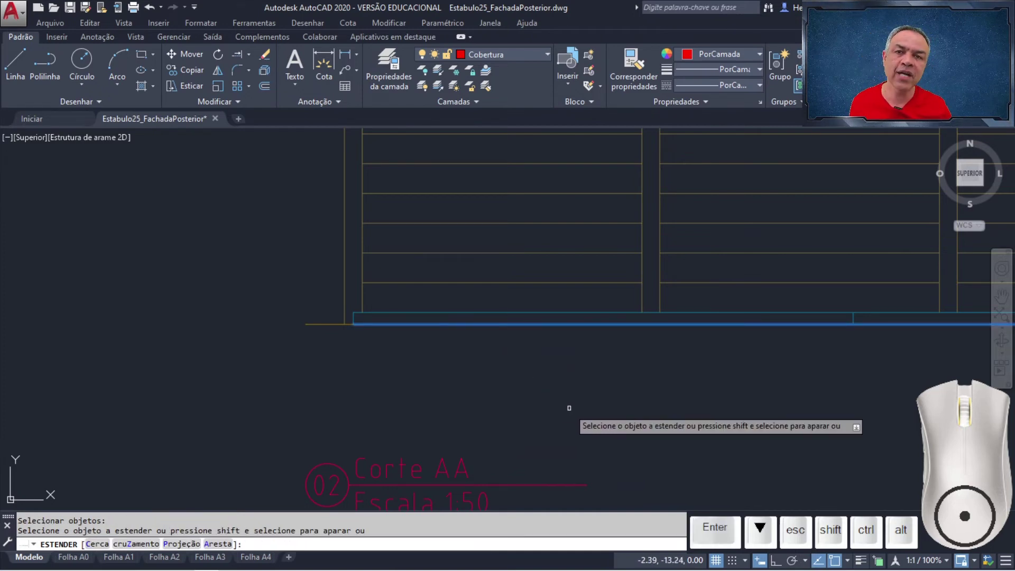
pyautogui.click(671, 301)
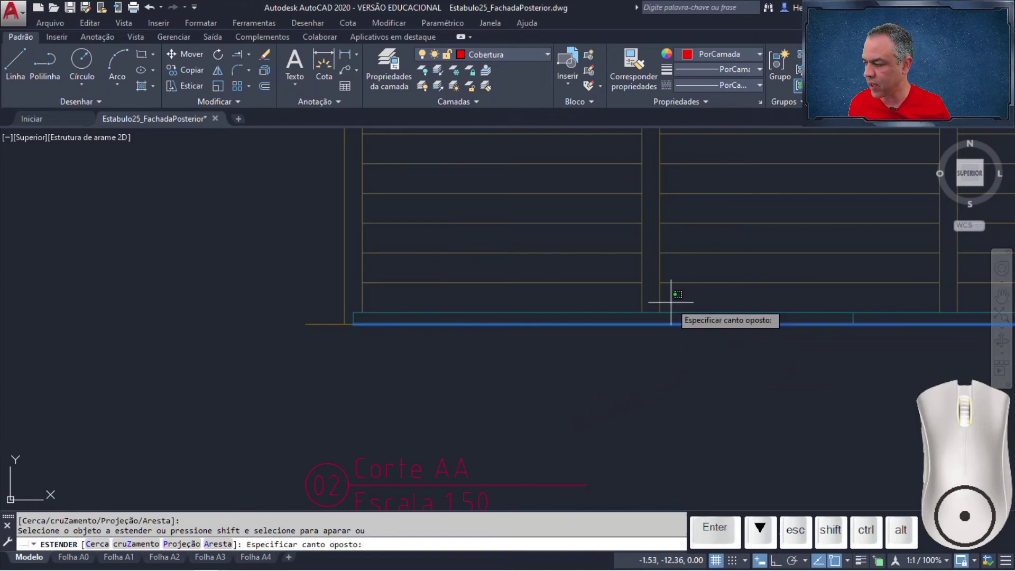
pyautogui.click(355, 303)
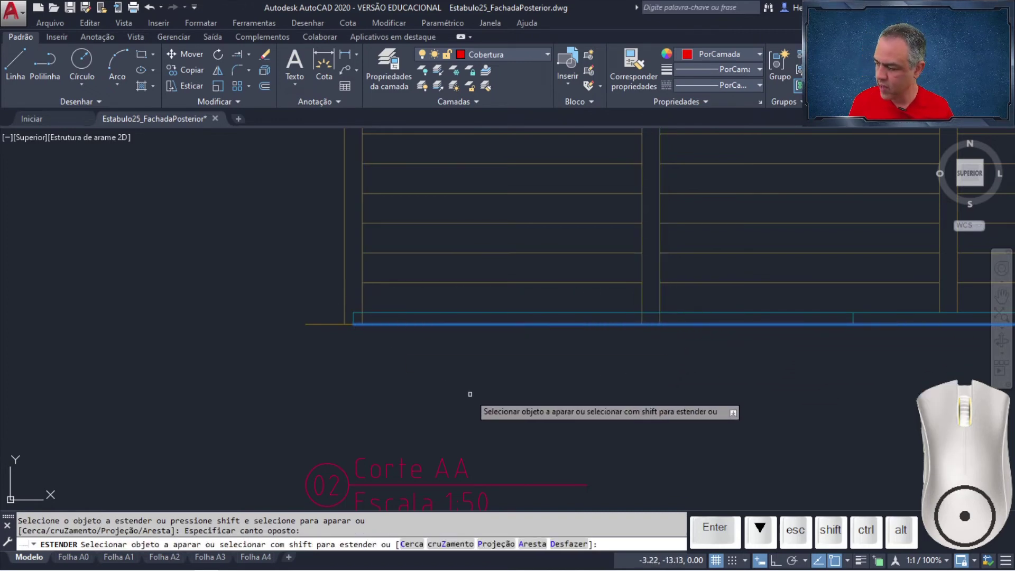
pyautogui.press('Return')
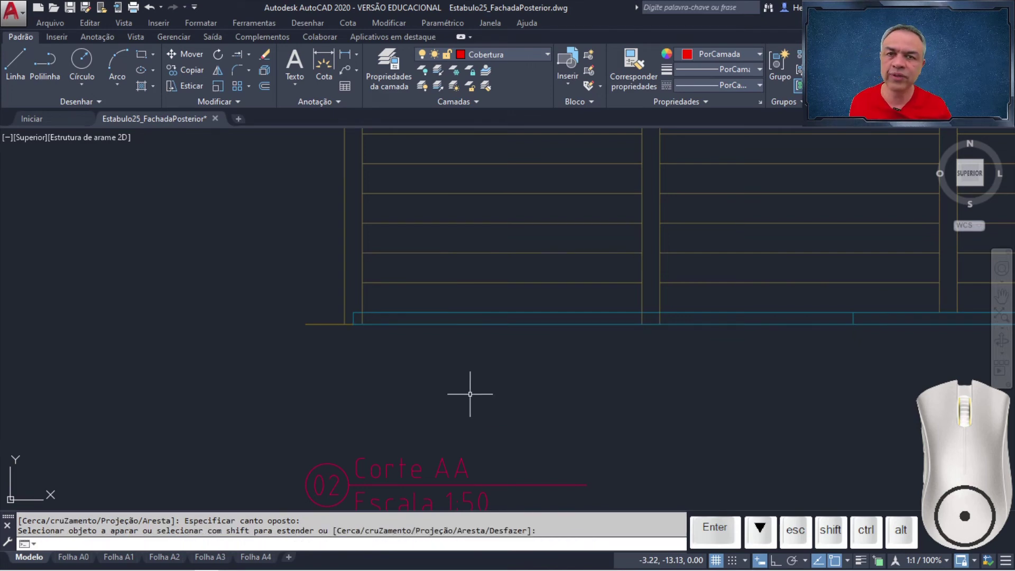
# Trim the upper base line inside the second fence post and both base lines inside the first, and delete the first post's short vertical remnant.
pyautogui.click(249, 54)
pyautogui.click(234, 71)
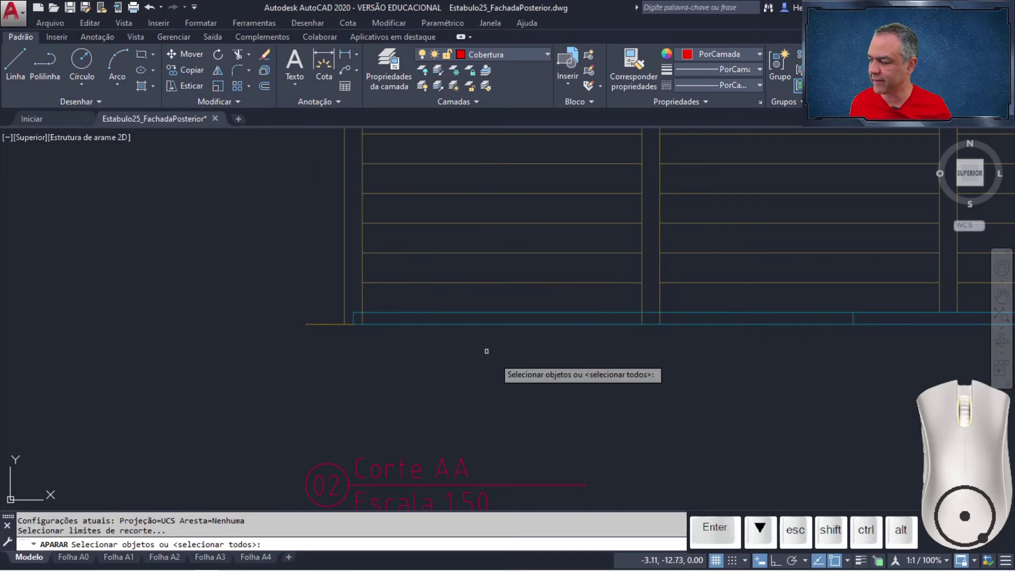
pyautogui.press('Return')
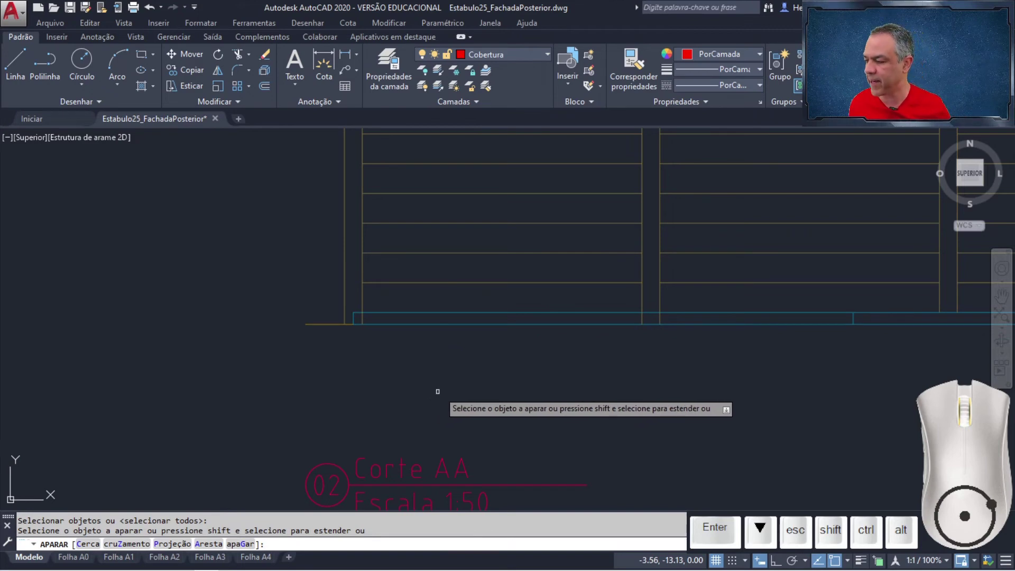
pyautogui.click(645, 312)
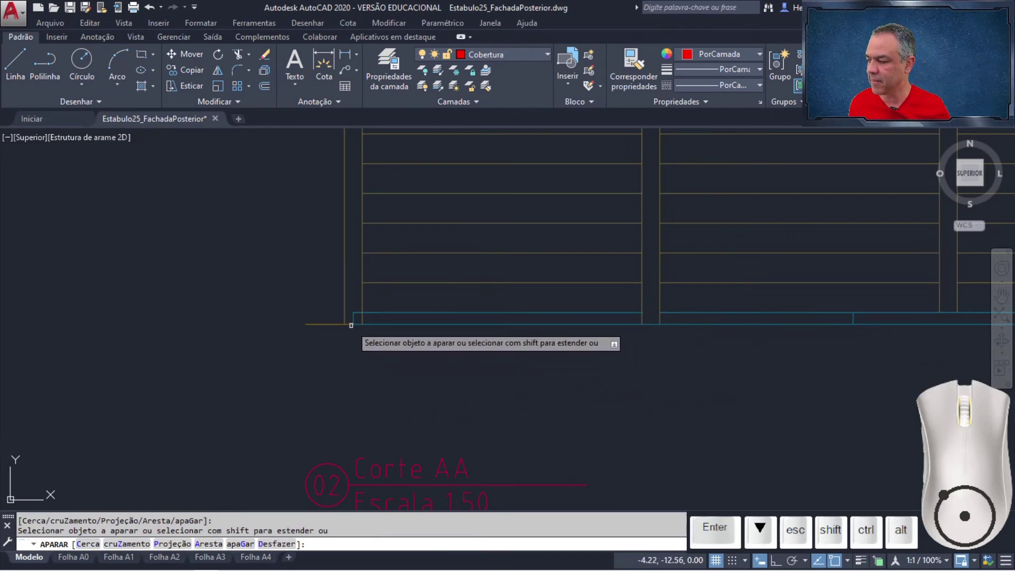
pyautogui.scroll(2, 355, 311)
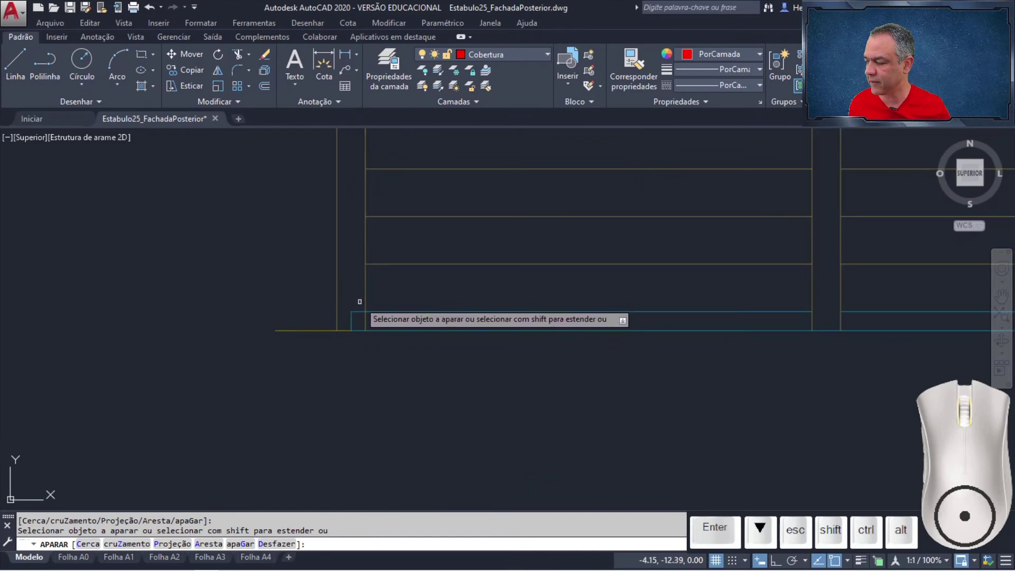
pyautogui.moveTo(358, 302)
pyautogui.mouseDown()
pyautogui.moveTo(356, 354)
pyautogui.moveTo(401, 384)
pyautogui.mouseUp()
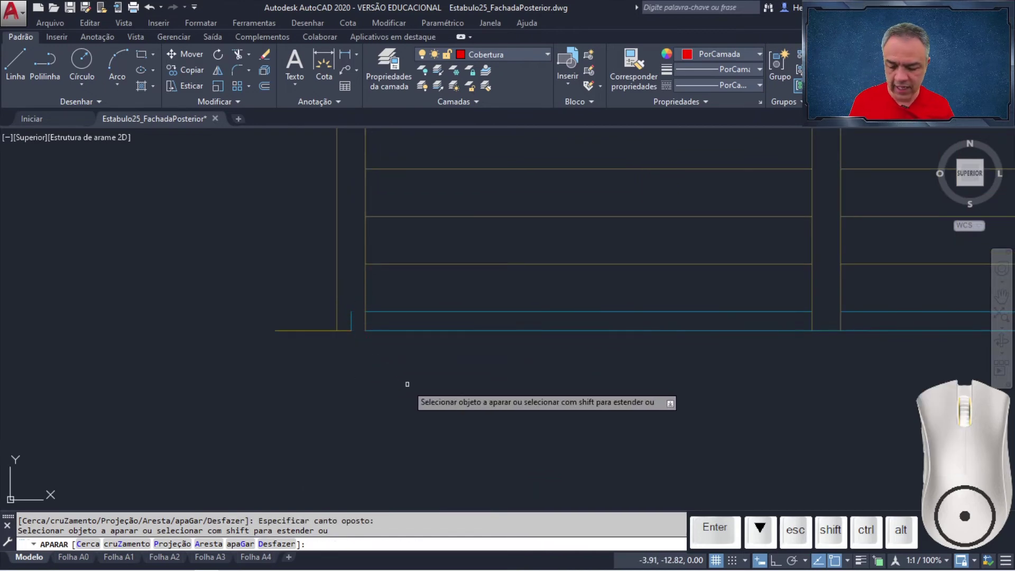
pyautogui.press('Return')
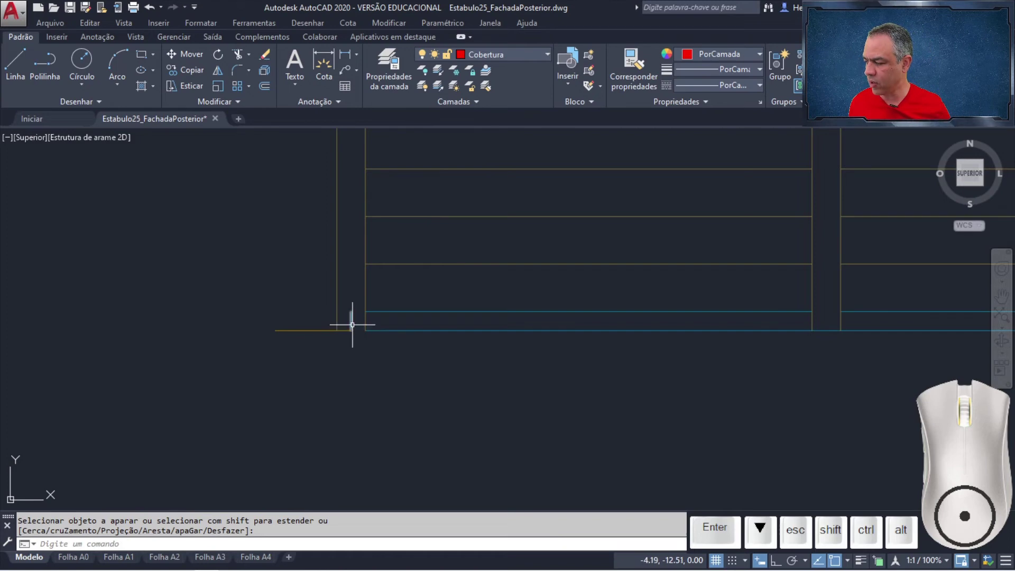
pyautogui.click(352, 325)
pyautogui.press('Delete')
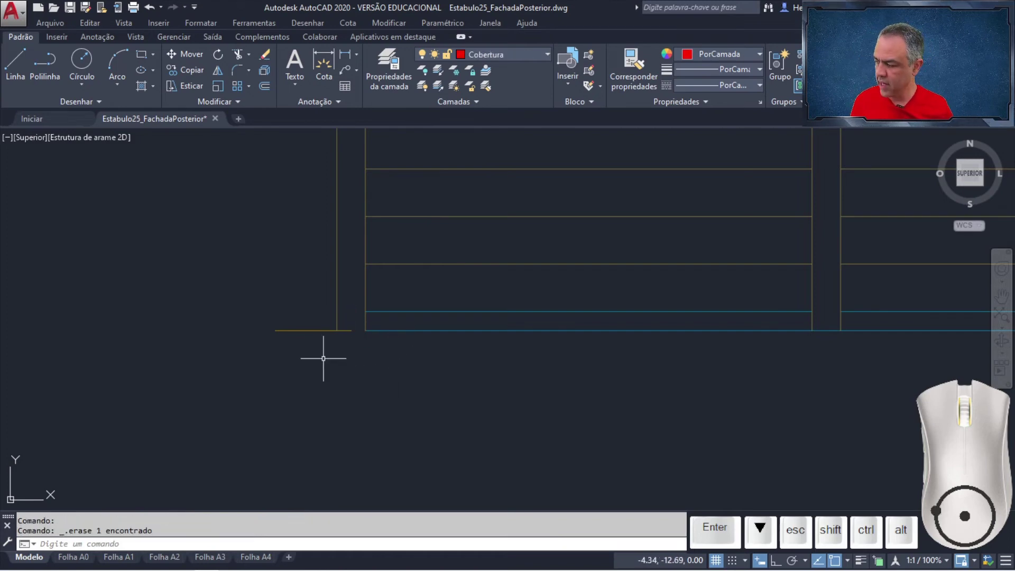
# Stretch the inner end of the short Terreno line to the foot of the first fence post's inner edge.
pyautogui.click(305, 330)
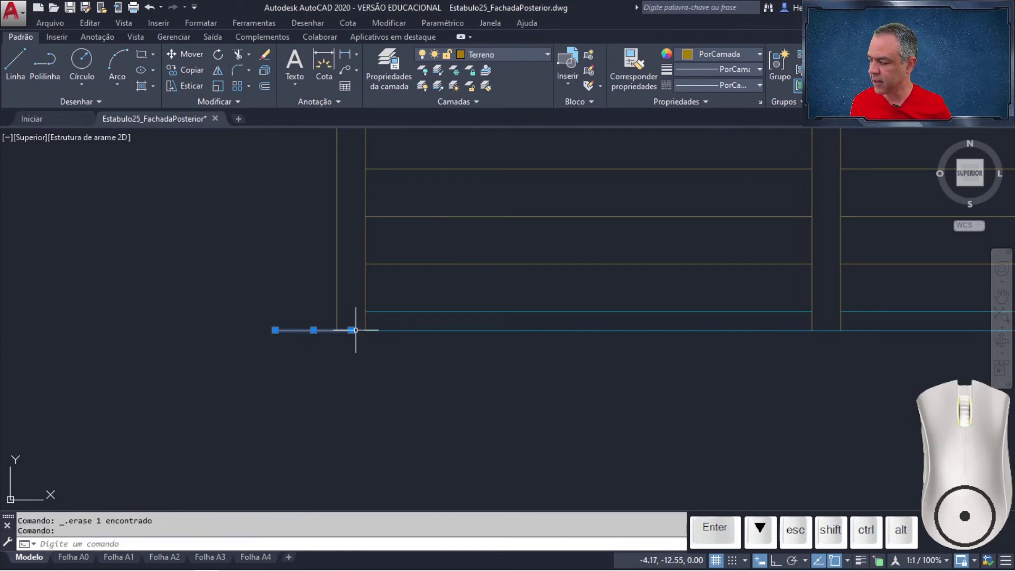
pyautogui.click(352, 330)
pyautogui.click(365, 330)
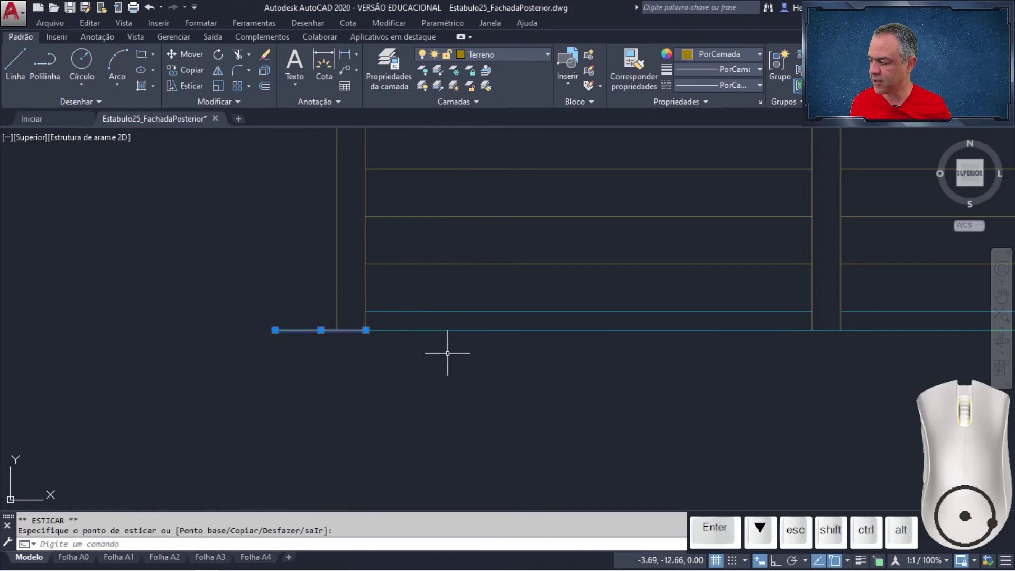
pyautogui.press('Escape')
# Make Cerca-tela the current layer for projecting the corridor fence posts from the floor plan.
pyautogui.scroll(-6, 476, 386)
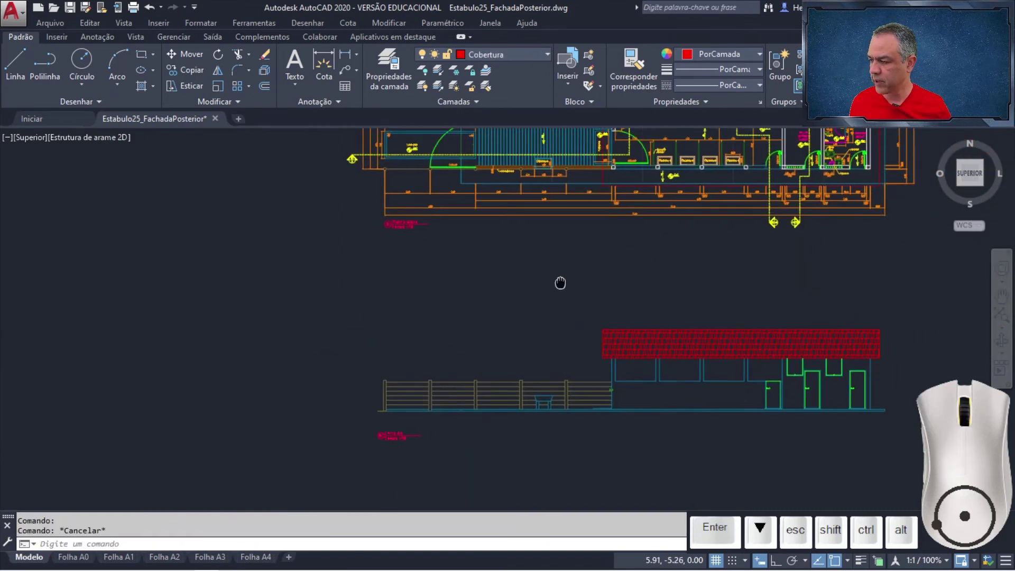
pyautogui.moveTo(559, 283)
pyautogui.mouseDown(button='middle')
pyautogui.moveTo(470, 441)
pyautogui.moveTo(487, 509)
pyautogui.mouseUp(button='middle')
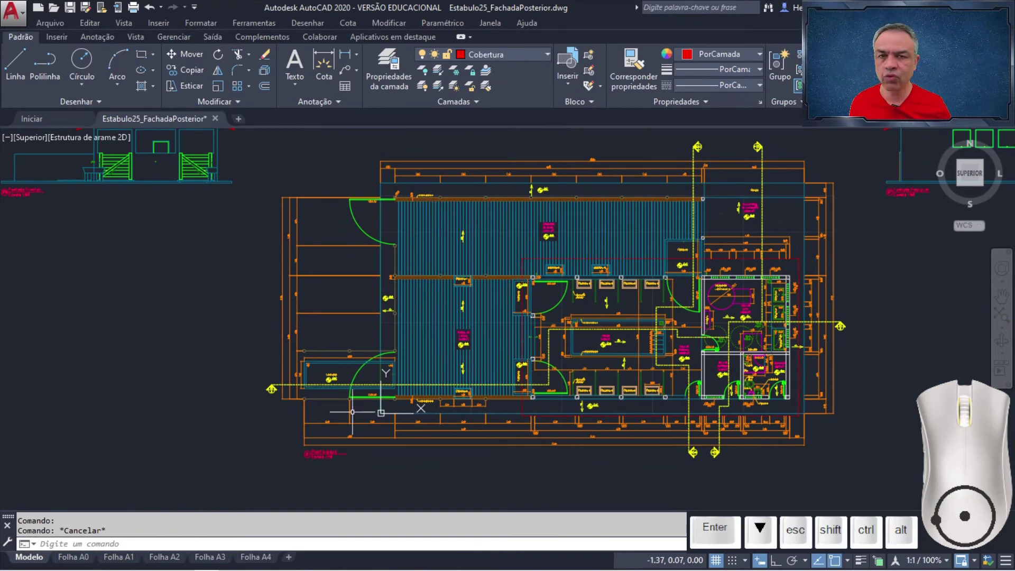
pyautogui.scroll(3, 567, 275)
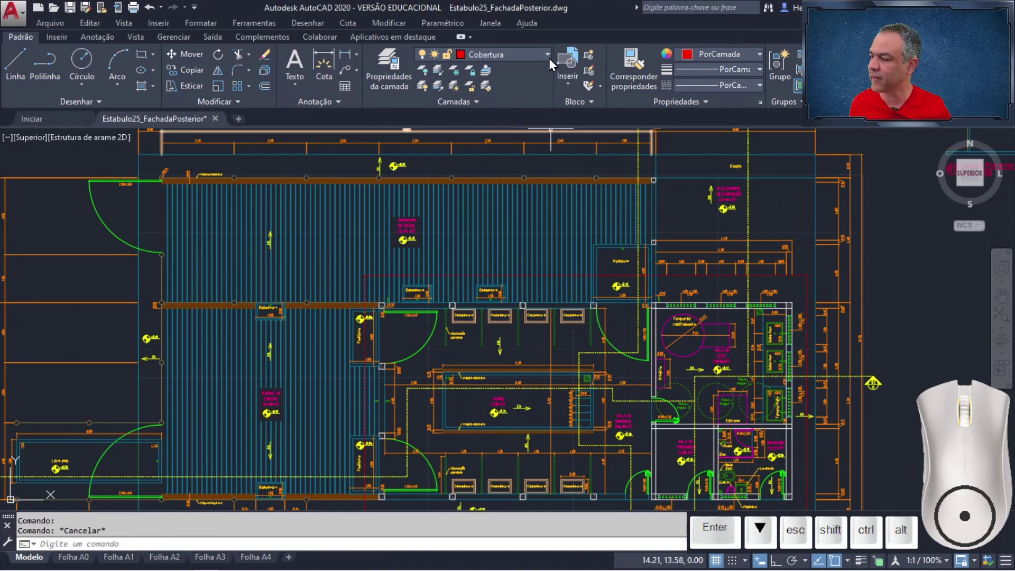
pyautogui.scroll(2, 501, 141)
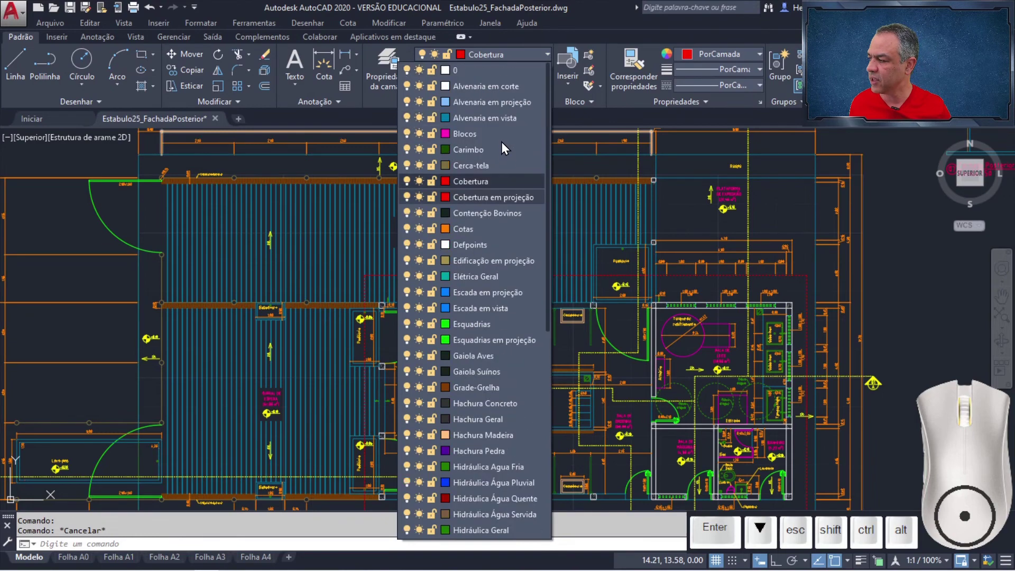
pyautogui.click(502, 166)
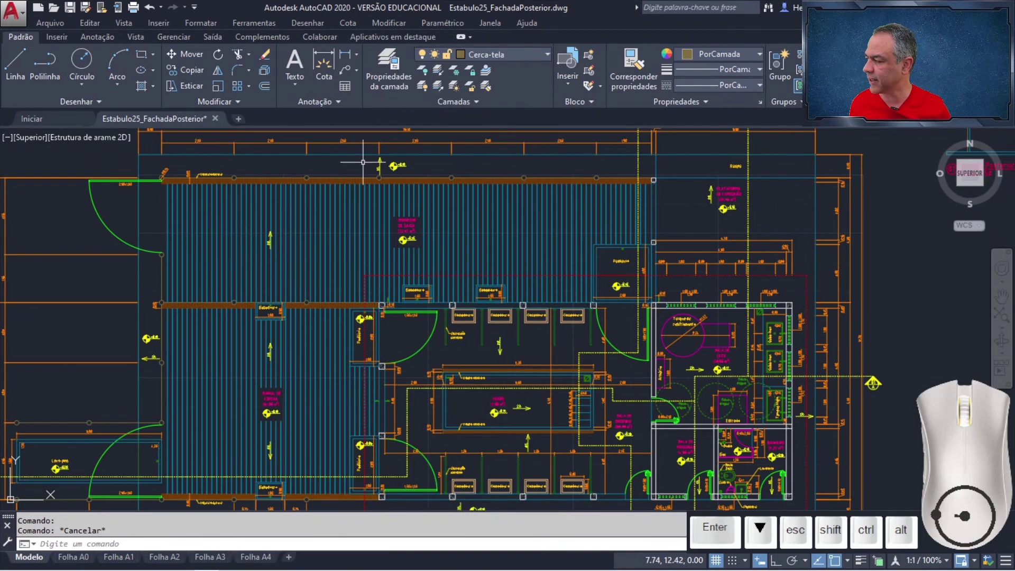
# Draw vertical construction lines through both side edges of the third round post on the corridor's upper fence in the floor plan.
pyautogui.click(93, 103)
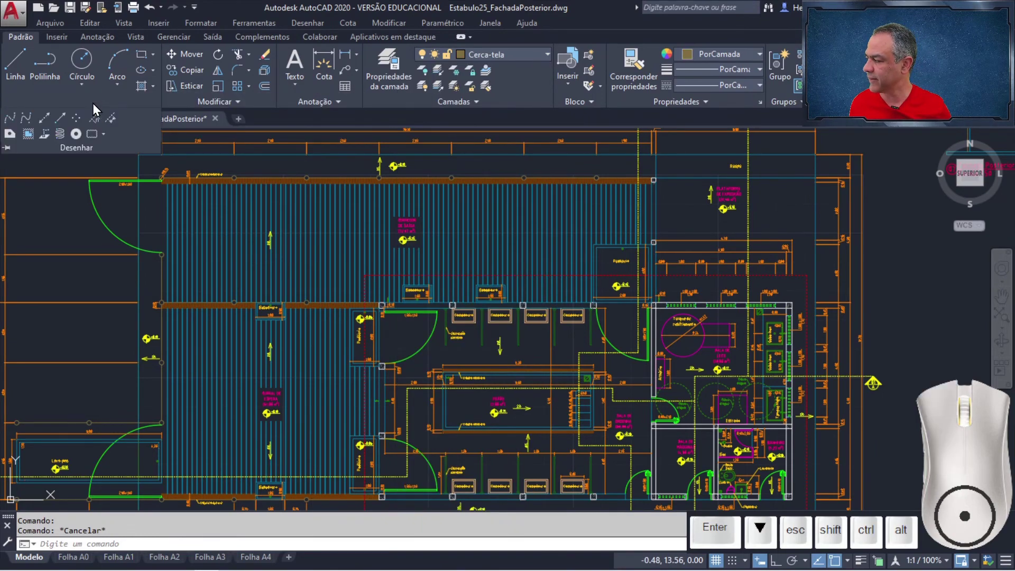
pyautogui.click(58, 121)
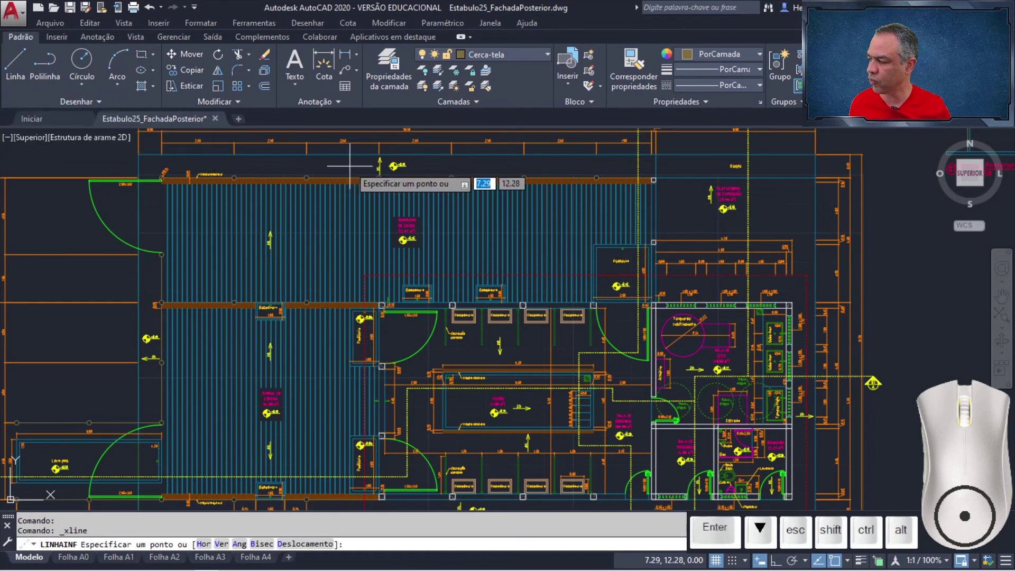
pyautogui.press('Down')
pyautogui.press('Down')
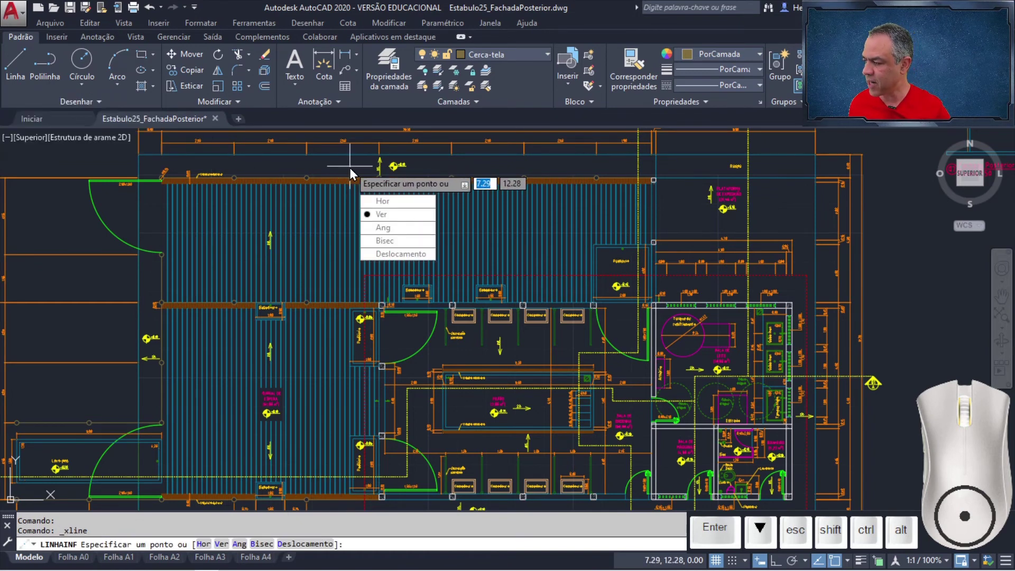
pyautogui.press('Return')
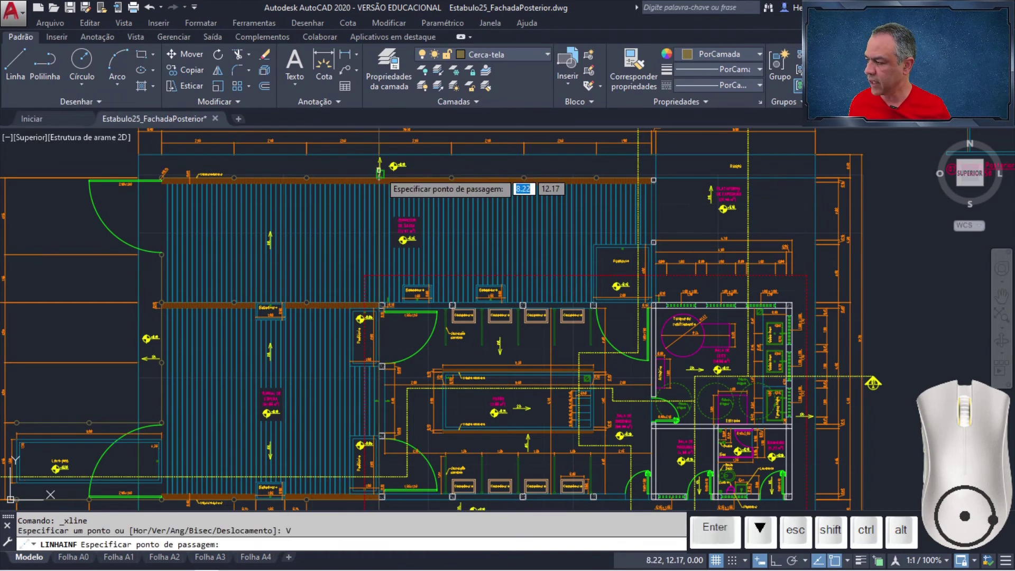
pyautogui.scroll(4, 382, 174)
pyautogui.scroll(3, 383, 174)
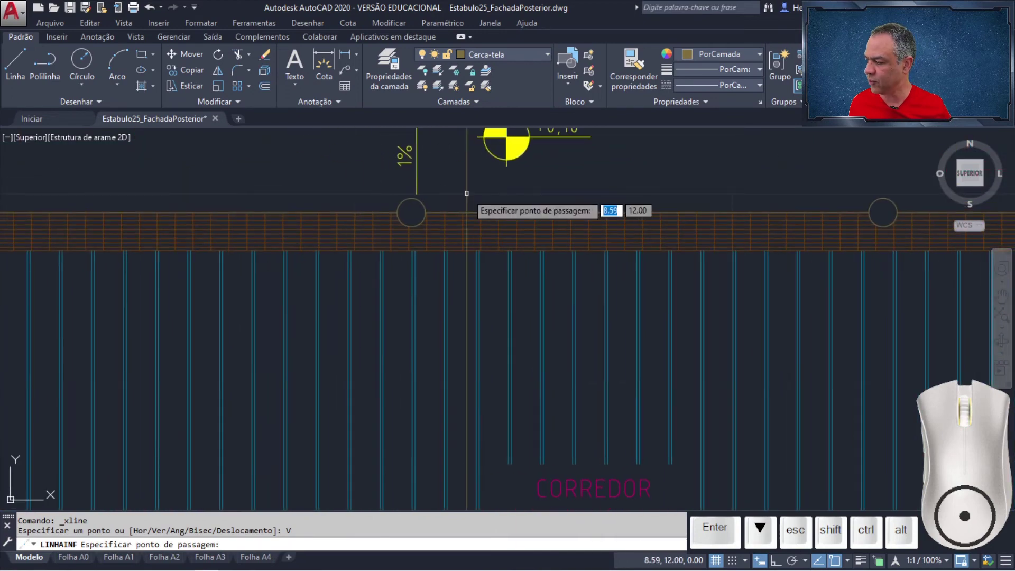
pyautogui.click(397, 212)
pyautogui.click(424, 212)
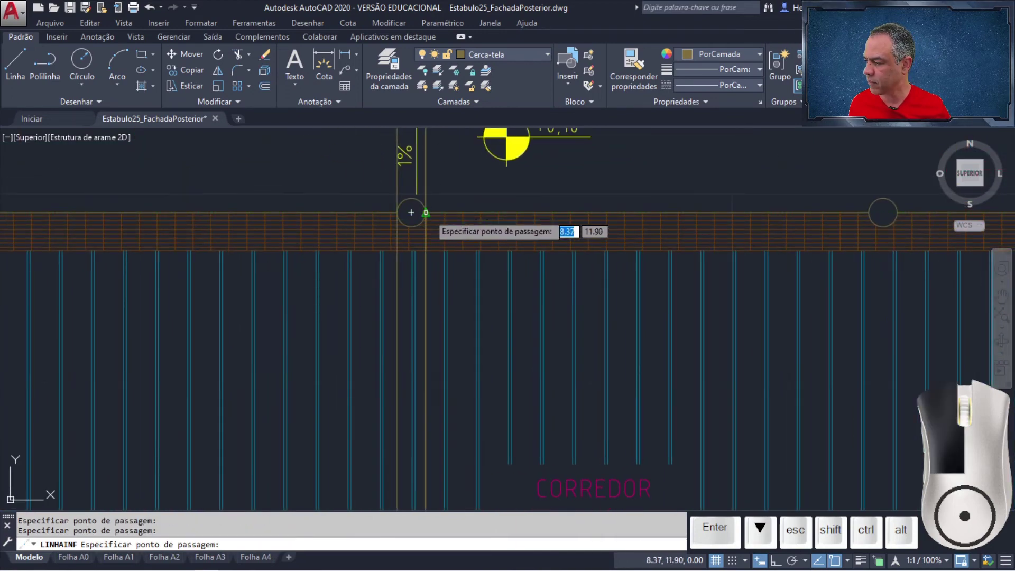
# Add vertical construction lines through both side edges of the next three round posts along the same fence.
pyautogui.click(896, 212)
pyautogui.moveTo(810, 160); pyautogui.dragTo(211, 206, button='middle')
pyautogui.moveTo(707, 165); pyautogui.dragTo(100, 170, button='middle')
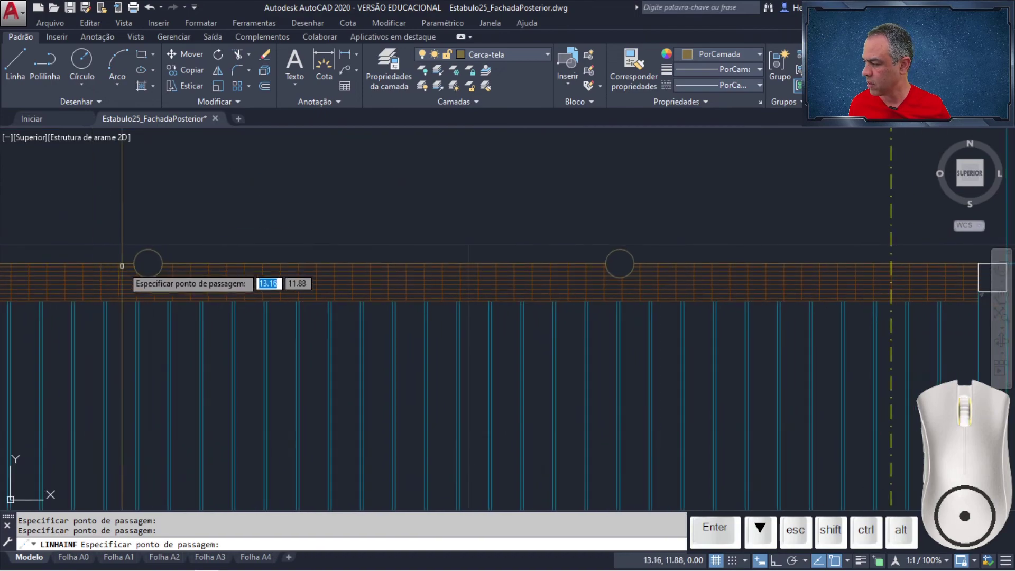
pyautogui.click(134, 263)
pyautogui.click(149, 263)
pyautogui.click(607, 264)
pyautogui.click(619, 263)
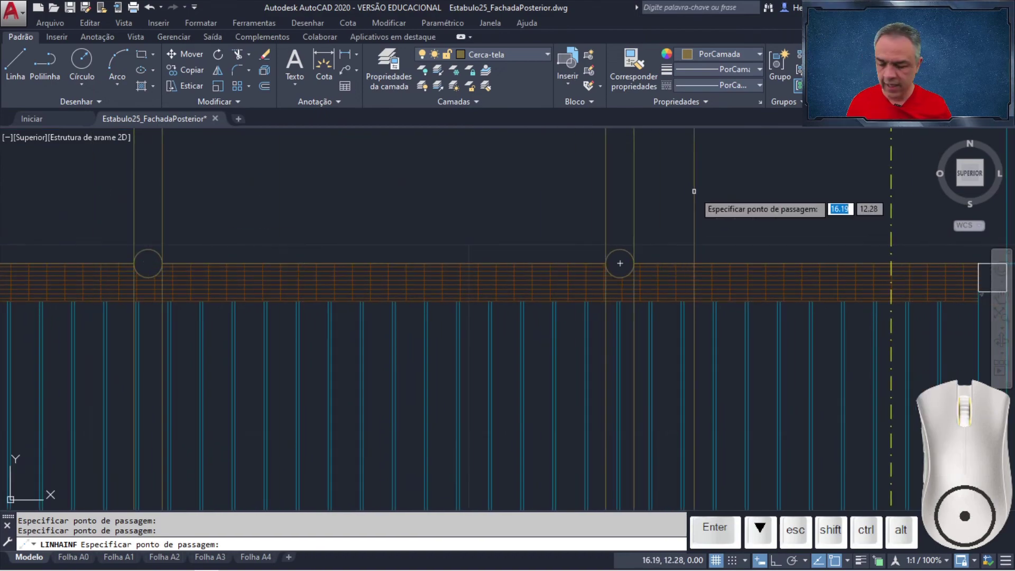
pyautogui.press('Return')
# Extend the top line of the facade's last fence post across to the outermost vertical construction line beside the low door.
pyautogui.scroll(-6, 591, 211)
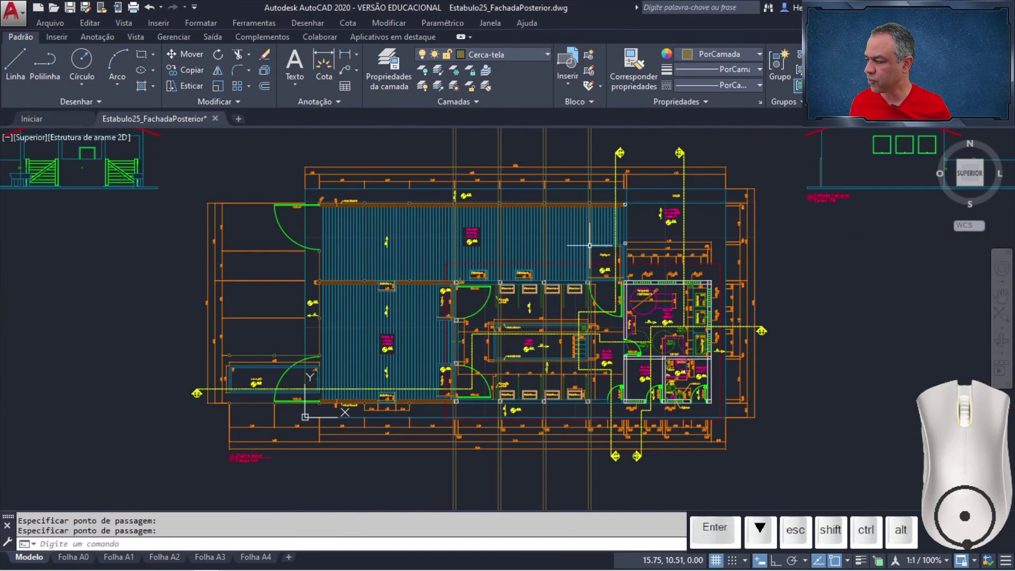
pyautogui.scroll(4, 578, 344)
pyautogui.scroll(4, 478, 412)
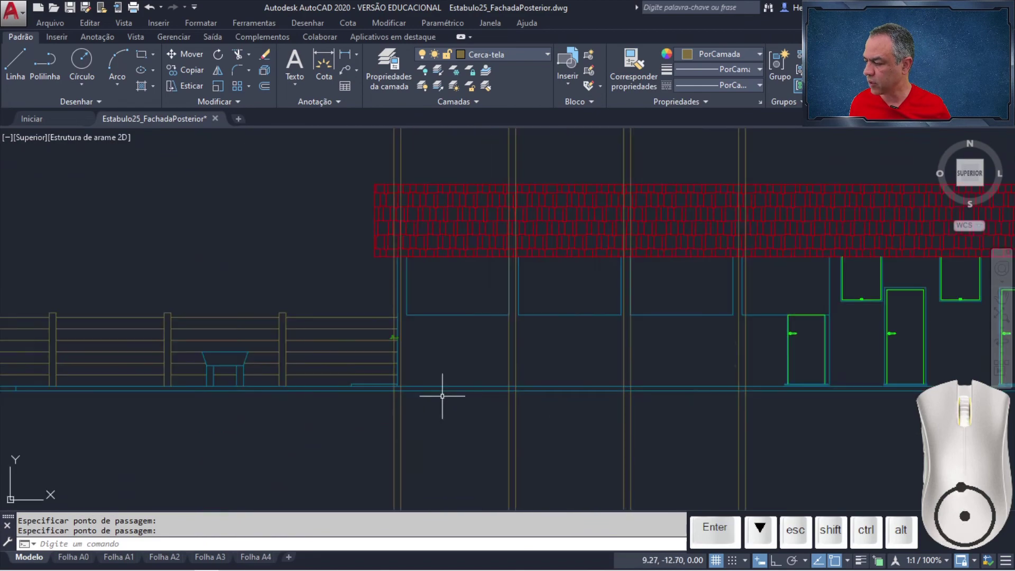
pyautogui.moveTo(441, 393); pyautogui.dragTo(351, 379, button='middle')
pyautogui.click(250, 55)
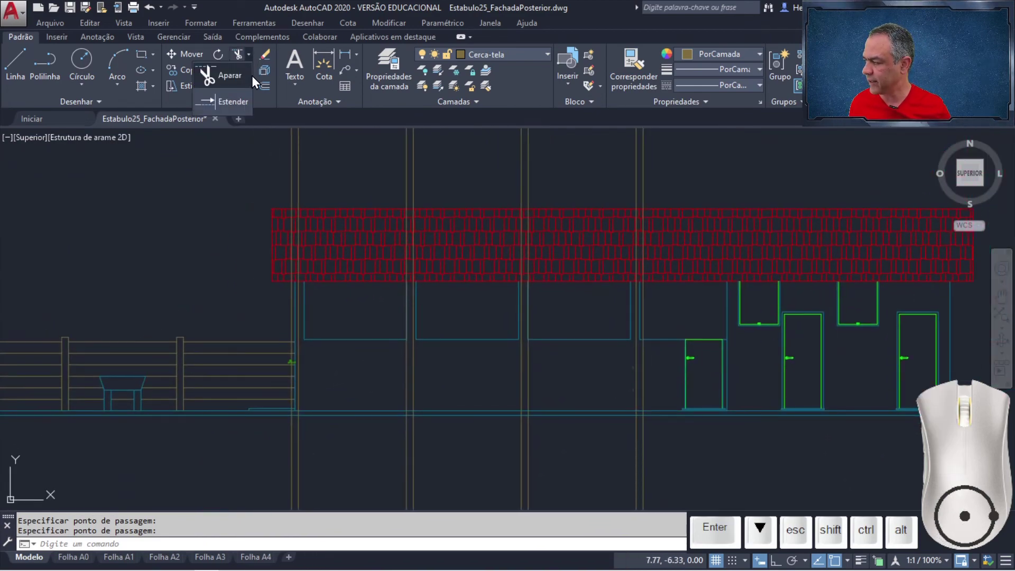
pyautogui.click(237, 102)
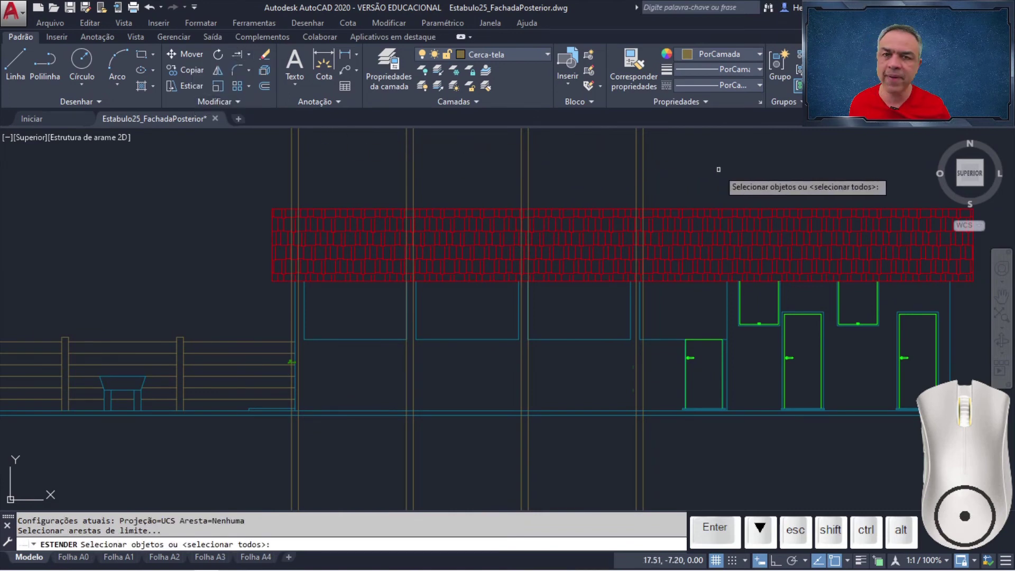
pyautogui.click(643, 179)
pyautogui.press('Return')
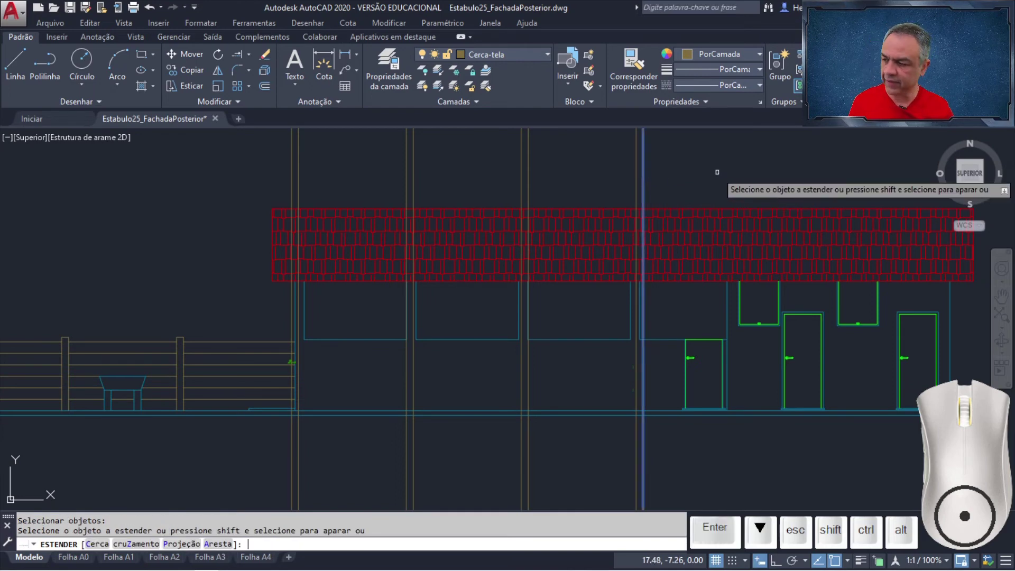
pyautogui.scroll(4, 195, 347)
pyautogui.moveTo(202, 288); pyautogui.dragTo(245, 247, button='middle')
pyautogui.scroll(4, 189, 269)
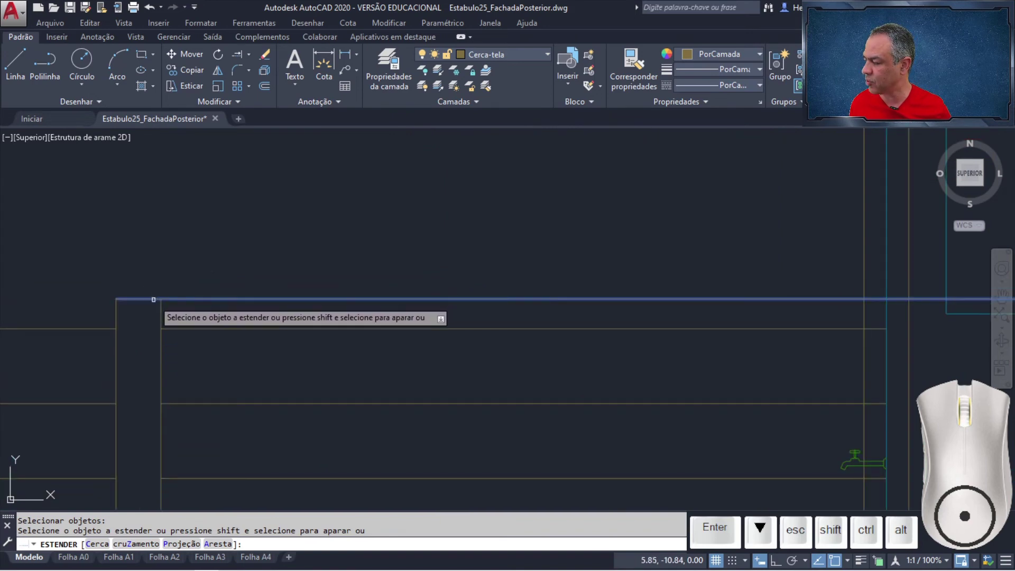
pyautogui.click(155, 297)
pyautogui.press('Return')
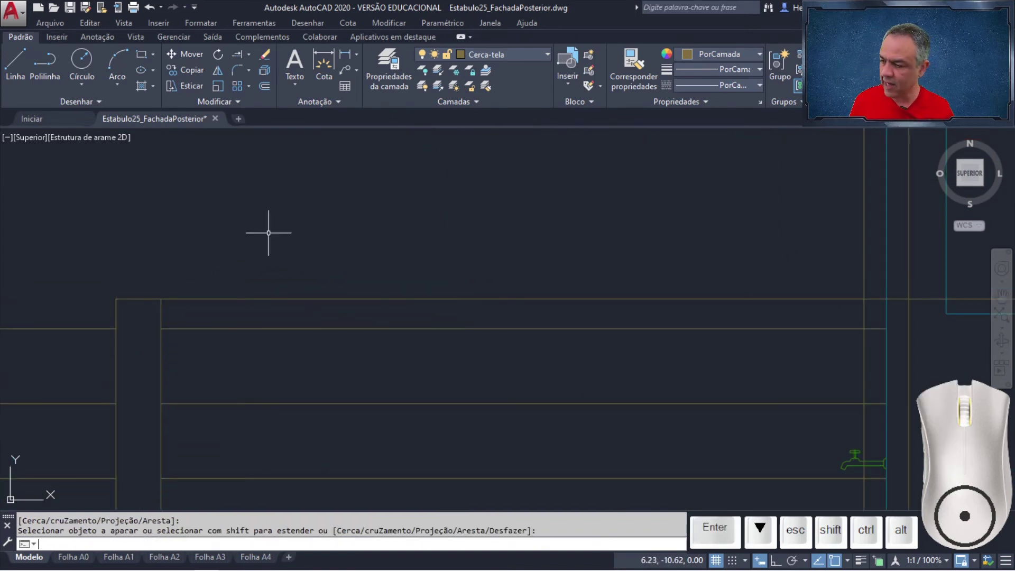
# Trim the vertical construction lines above the extended fence line and below the upper base line, including the opening sills as cutting edges.
pyautogui.scroll(-6, 284, 230)
pyautogui.moveTo(317, 219); pyautogui.dragTo(275, 224, button='middle')
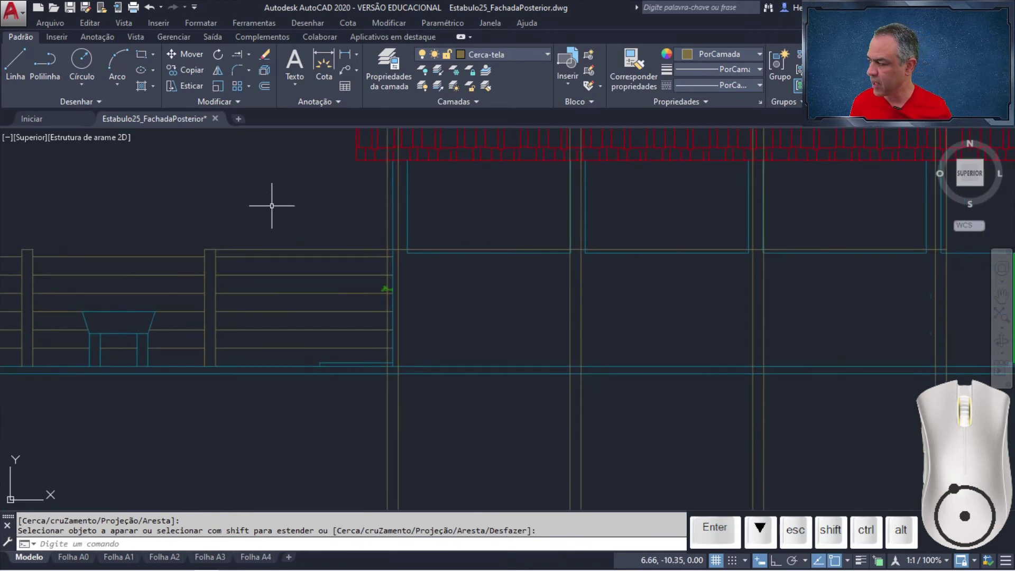
pyautogui.click(249, 55)
pyautogui.click(235, 78)
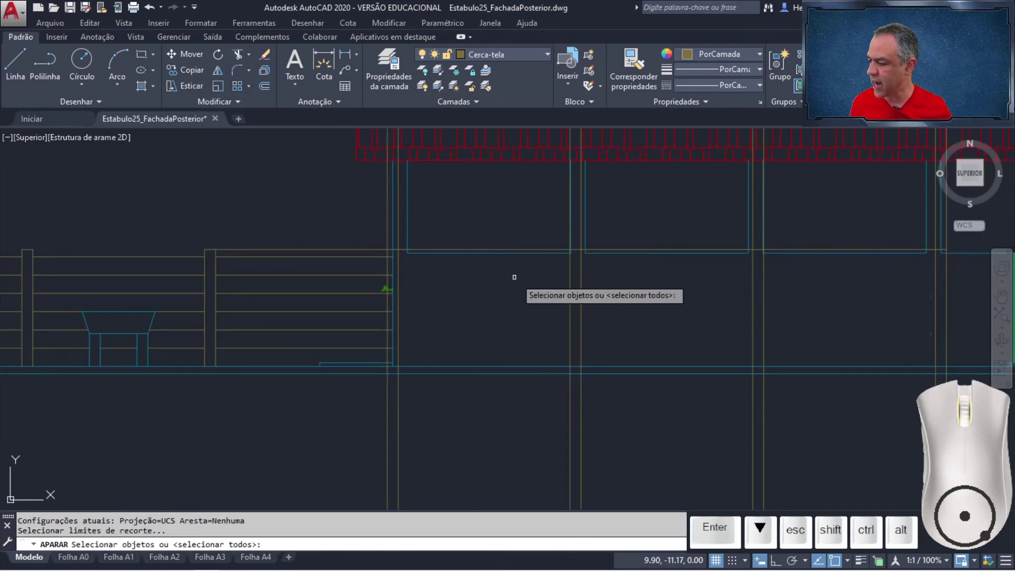
pyautogui.moveTo(514, 277); pyautogui.dragTo(336, 301, button='middle')
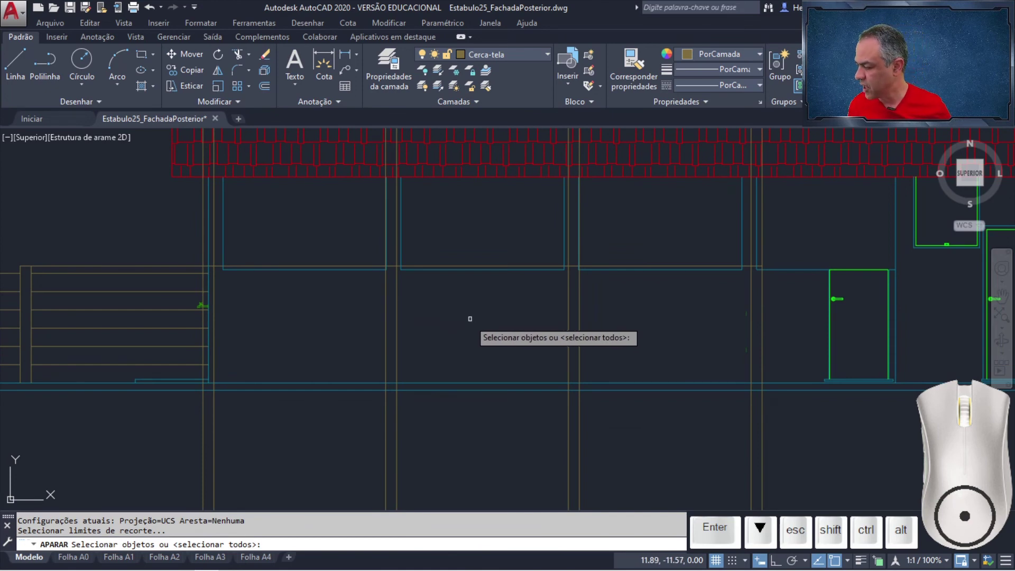
pyautogui.click(464, 381)
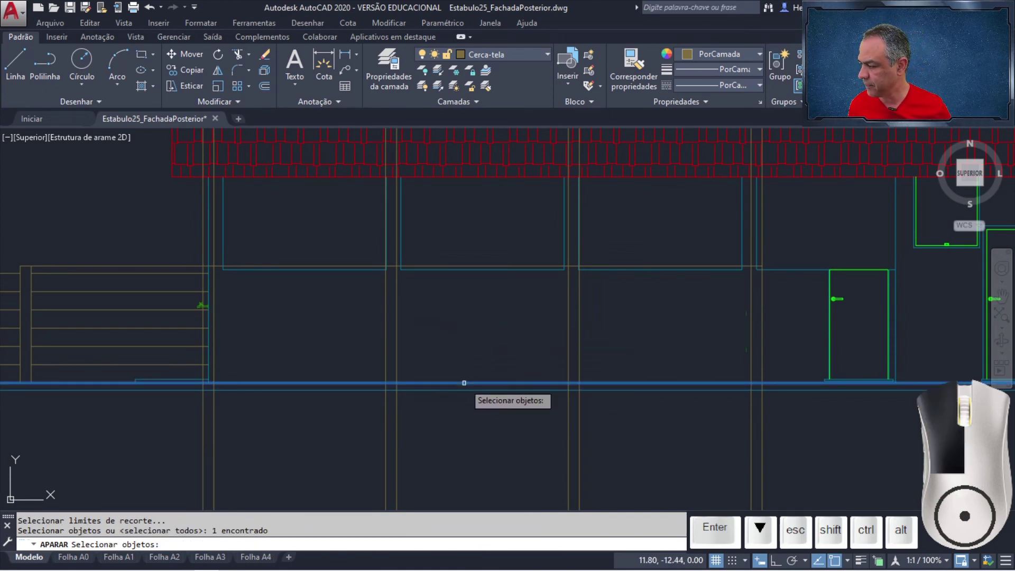
pyautogui.click(325, 265)
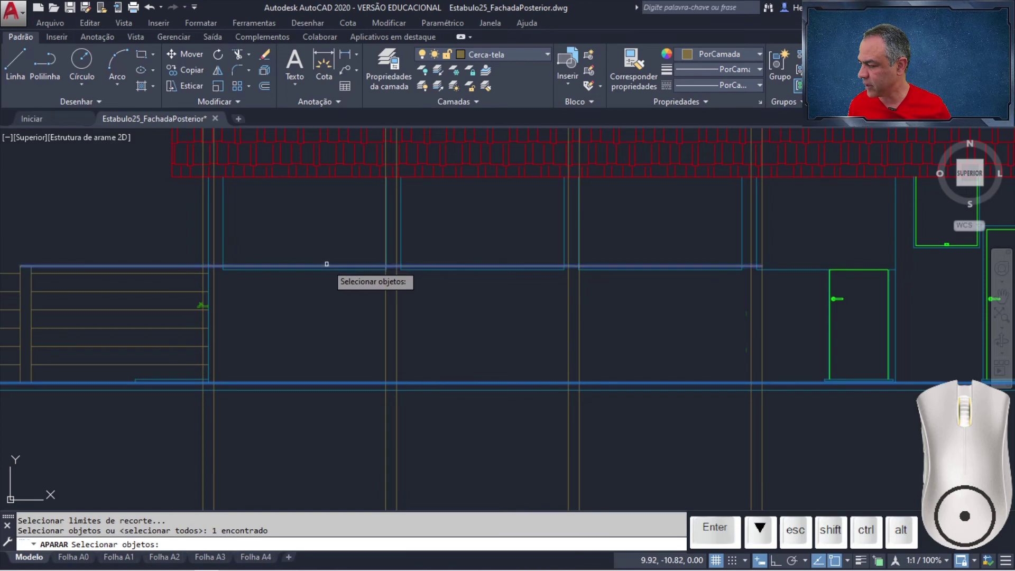
pyautogui.scroll(2, 324, 288)
pyautogui.click(336, 260)
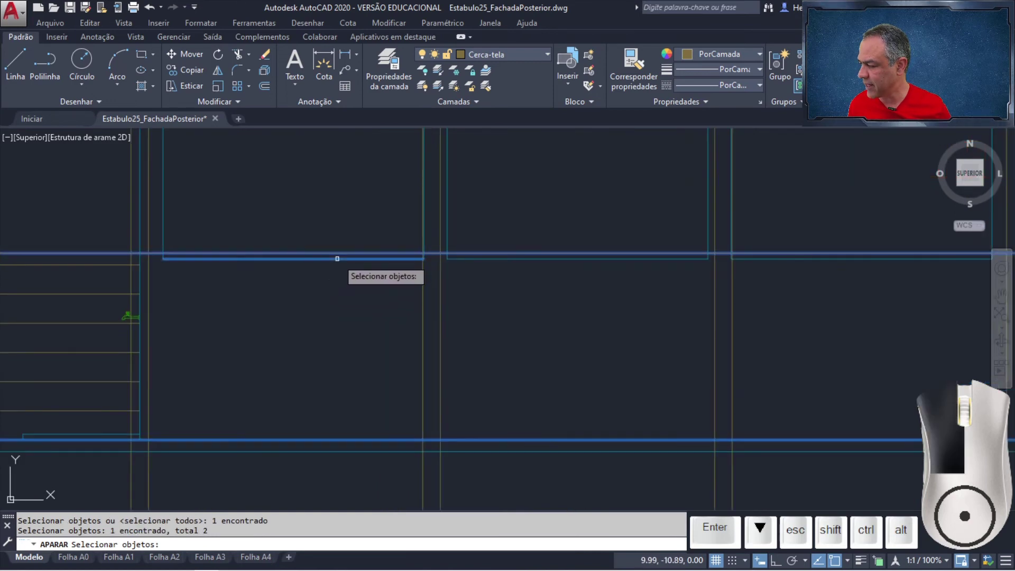
pyautogui.click(523, 258)
pyautogui.moveTo(783, 255)
pyautogui.mouseDown(button='middle')
pyautogui.moveTo(444, 290)
pyautogui.moveTo(650, 287)
pyautogui.mouseUp(button='middle')
pyautogui.press('Return')
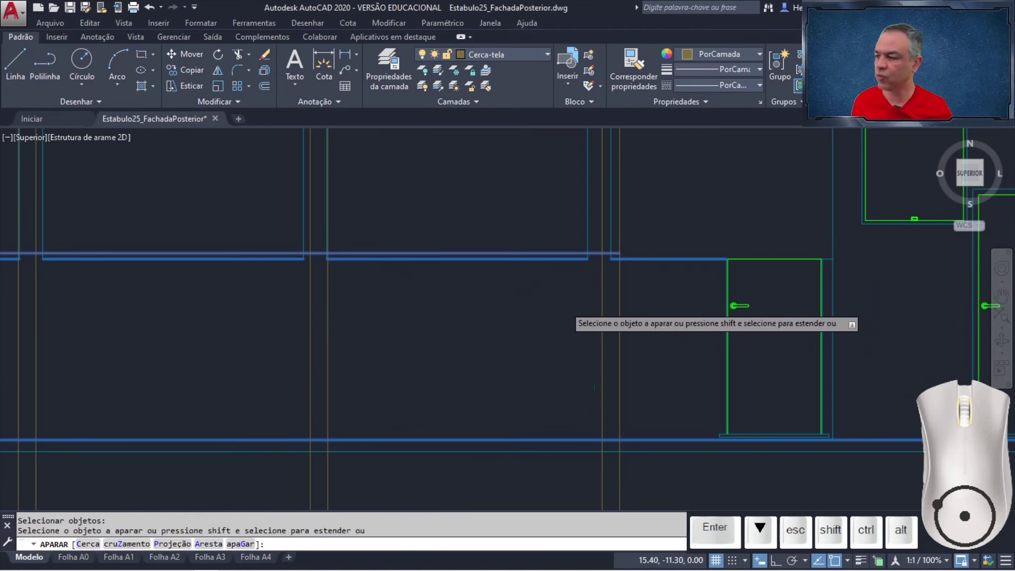
pyautogui.scroll(-4, 505, 246)
pyautogui.moveTo(505, 246); pyautogui.dragTo(595, 268, button='middle')
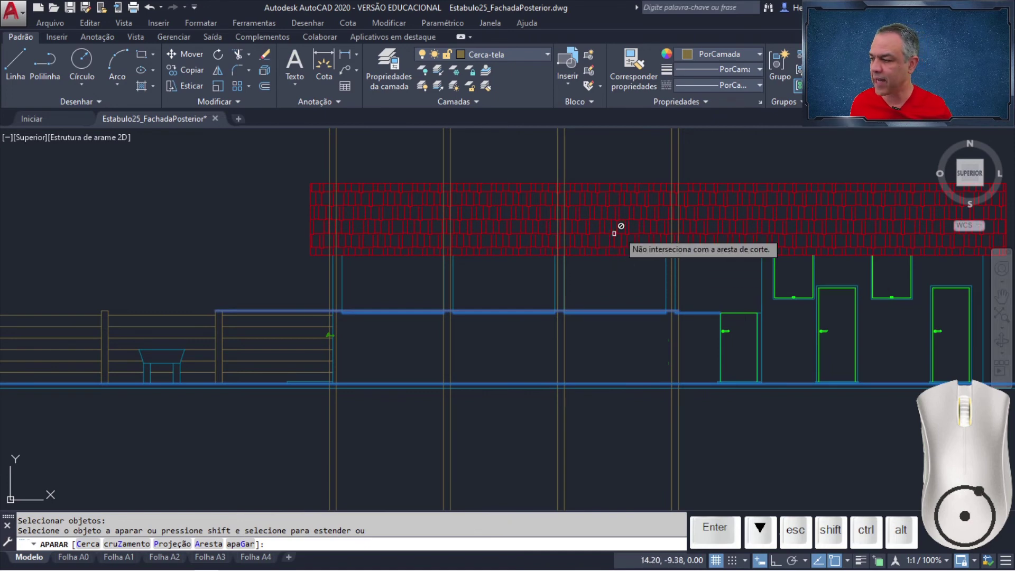
pyautogui.click(724, 145)
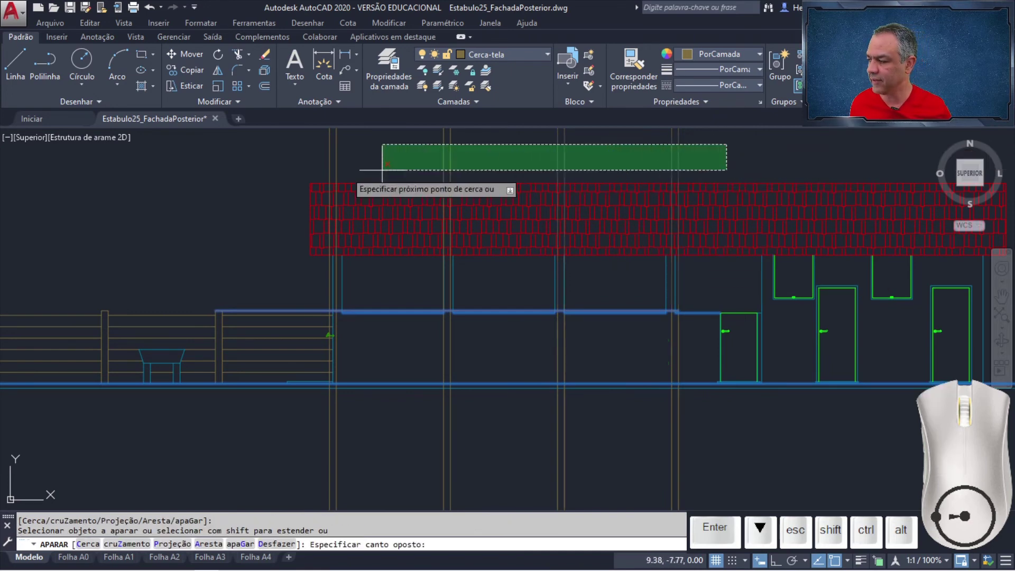
pyautogui.click(237, 174)
pyautogui.click(737, 424)
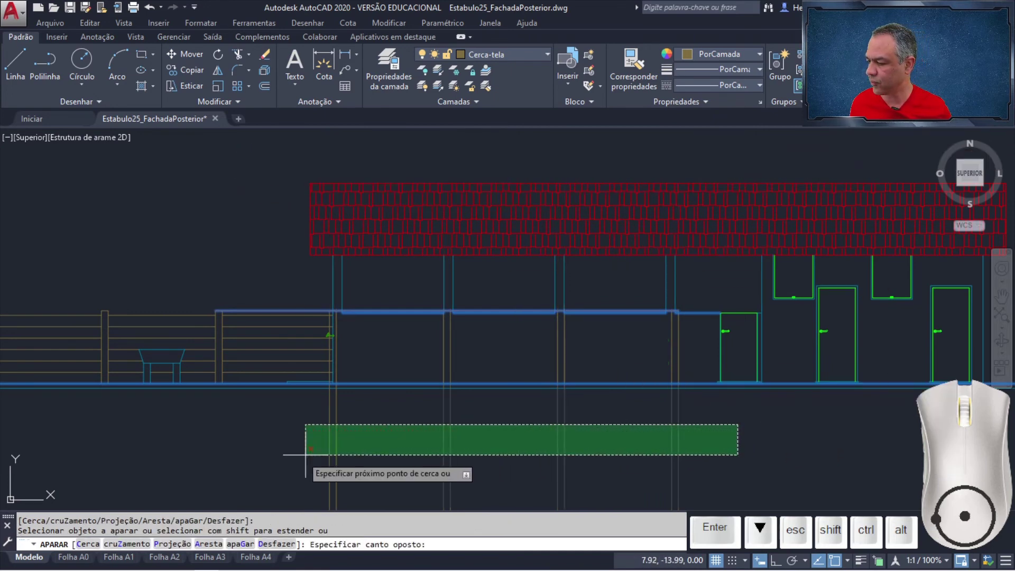
pyautogui.click(250, 457)
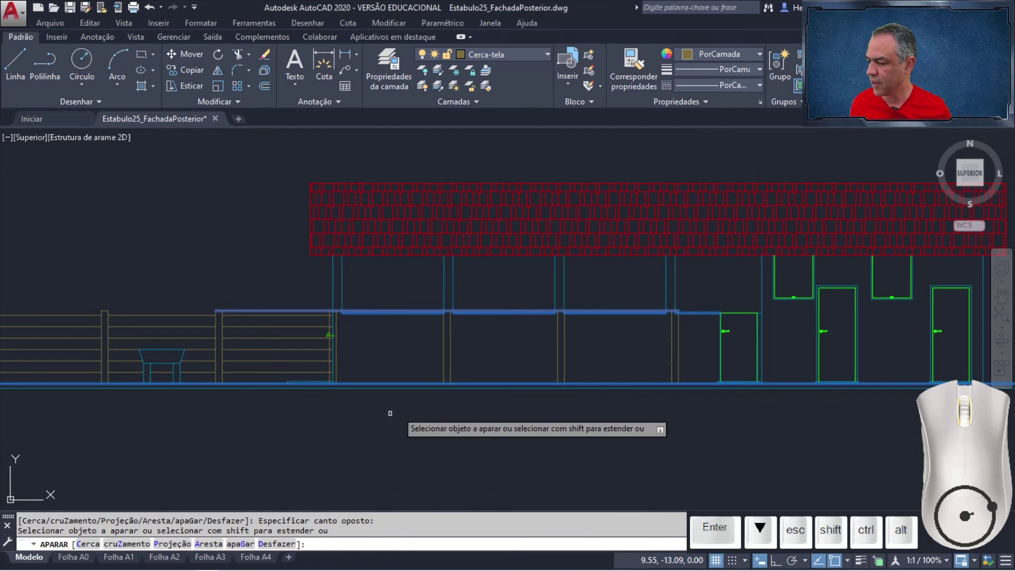
# Trim the post edges that cross the opening sills, removing their parts between the sills and the upper base line.
pyautogui.click(689, 326)
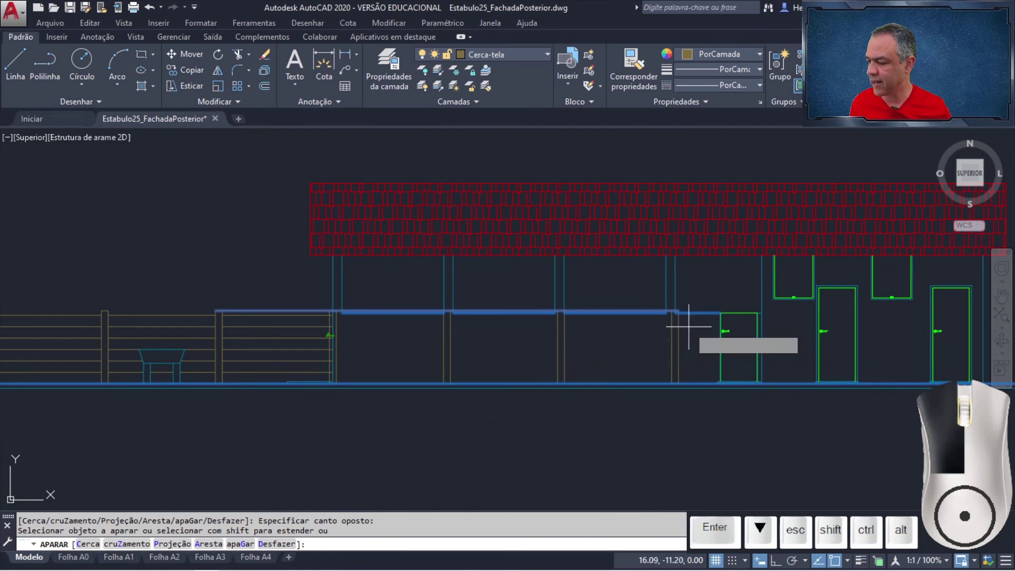
pyautogui.click(395, 339)
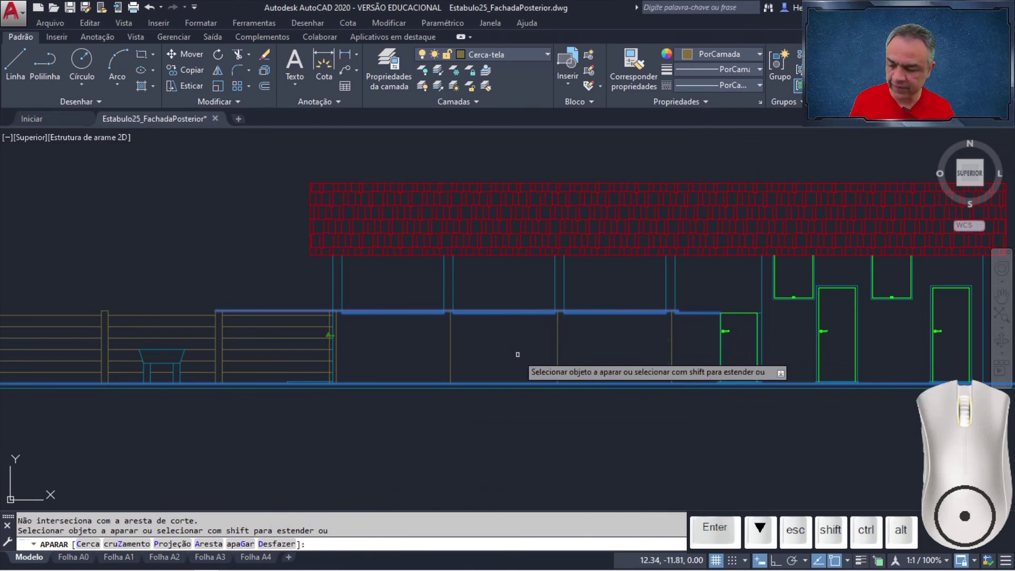
pyautogui.rightClick(546, 350)
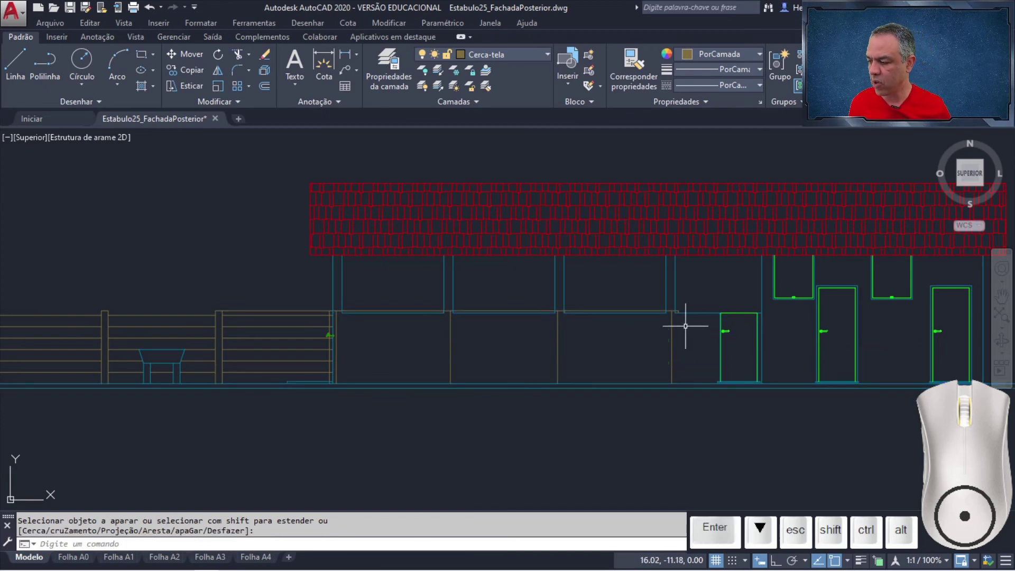
pyautogui.scroll(2, 671, 337)
pyautogui.moveTo(589, 335)
pyautogui.mouseDown(button='middle')
pyautogui.moveTo(623, 263)
pyautogui.moveTo(632, 264)
pyautogui.mouseUp(button='middle')
pyautogui.scroll(2, 720, 288)
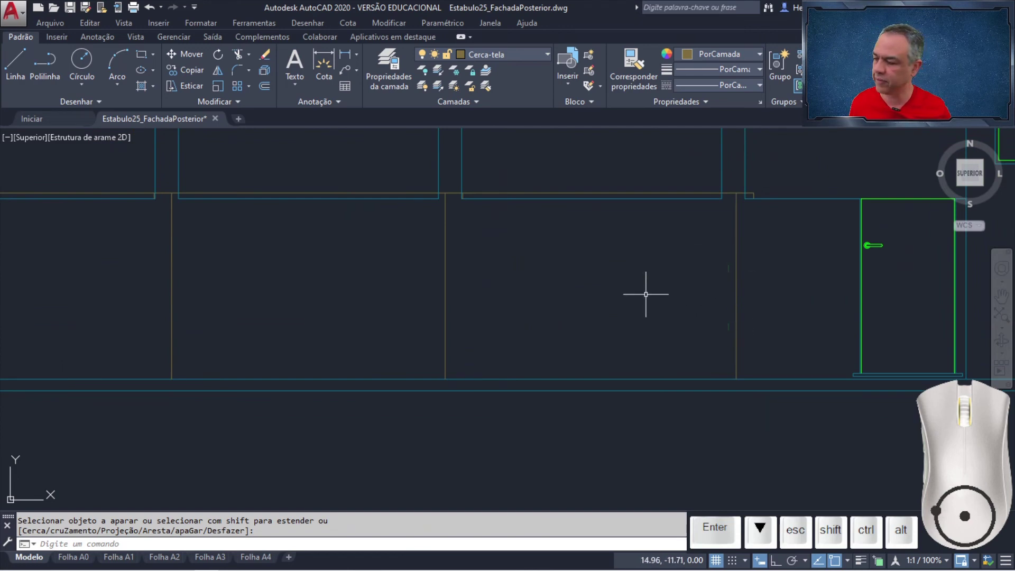
# Erase the vertical fence post lines crossing the wall below the openings, between the wooden fence and the low door.
pyautogui.scroll(-2, 645, 294)
pyautogui.moveTo(664, 293); pyautogui.dragTo(746, 286, button='middle')
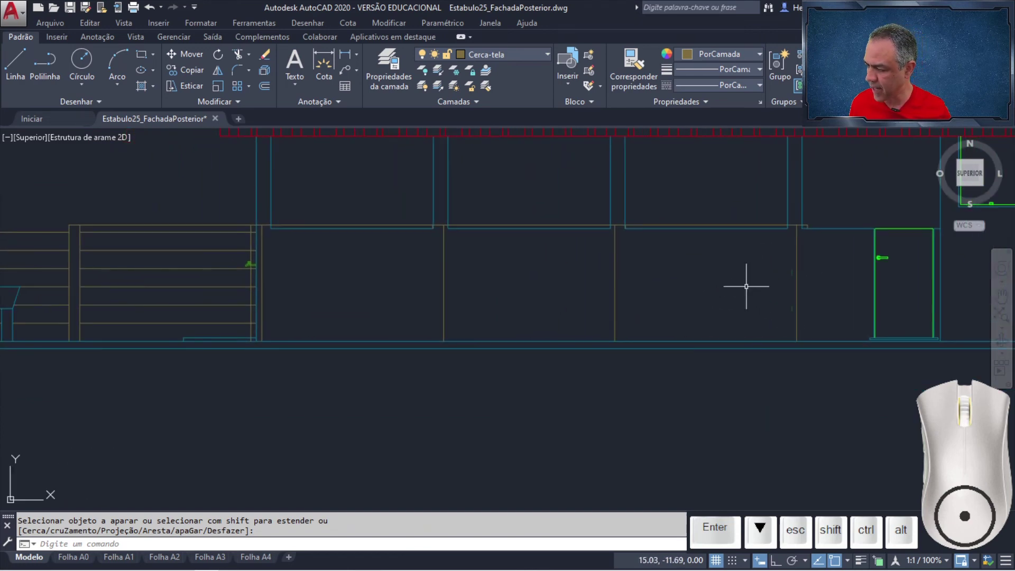
pyautogui.click(833, 245)
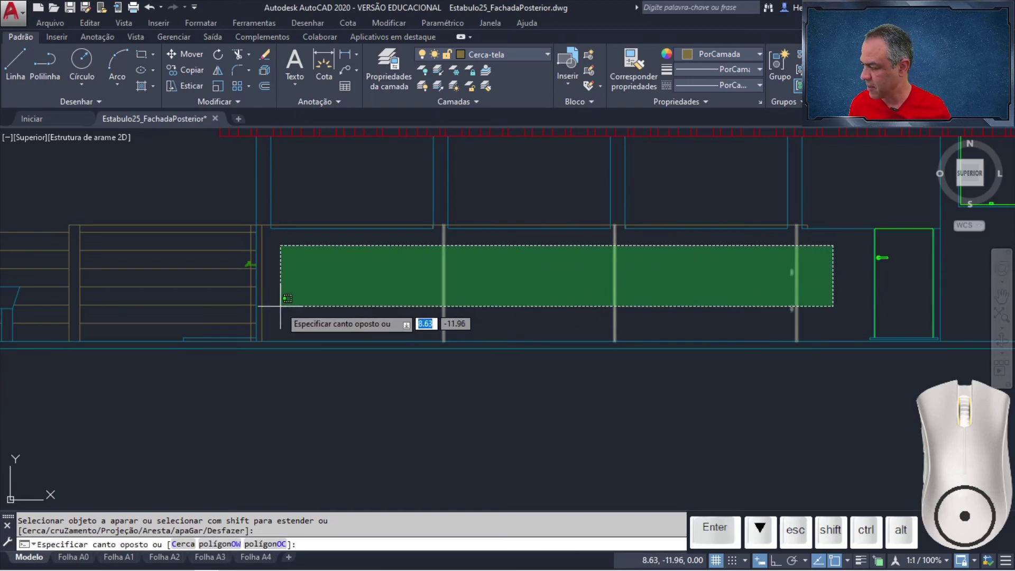
pyautogui.click(258, 326)
pyautogui.press('Delete')
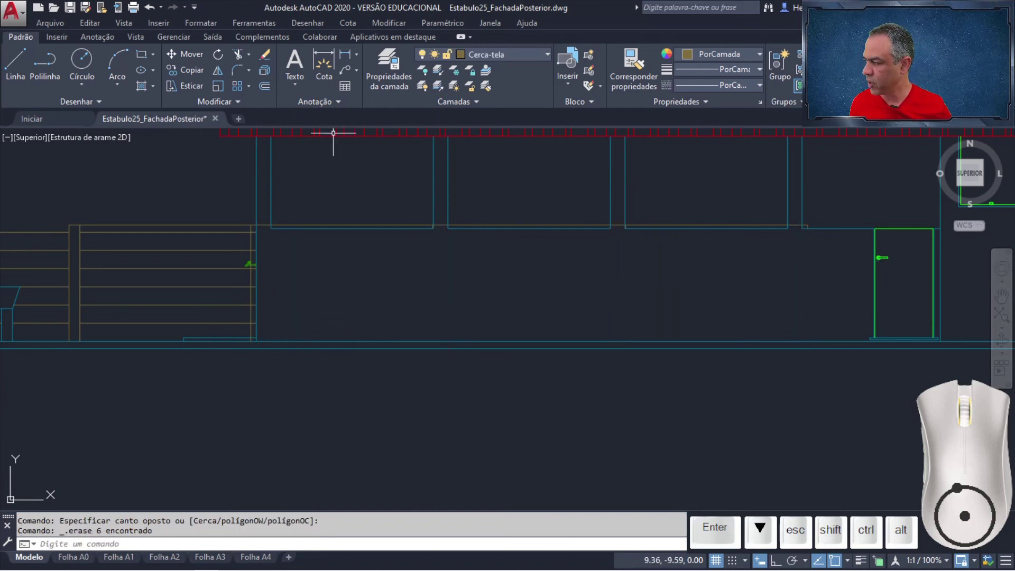
# Trim the extended top line between the last two fence posts and across the building's corner column.
pyautogui.click(238, 53)
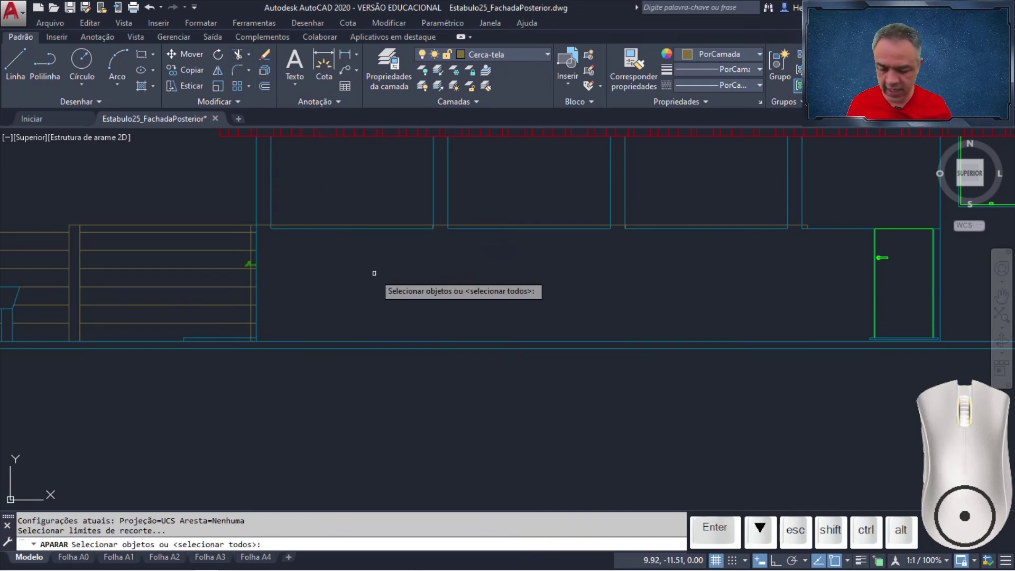
pyautogui.scroll(5, 374, 273)
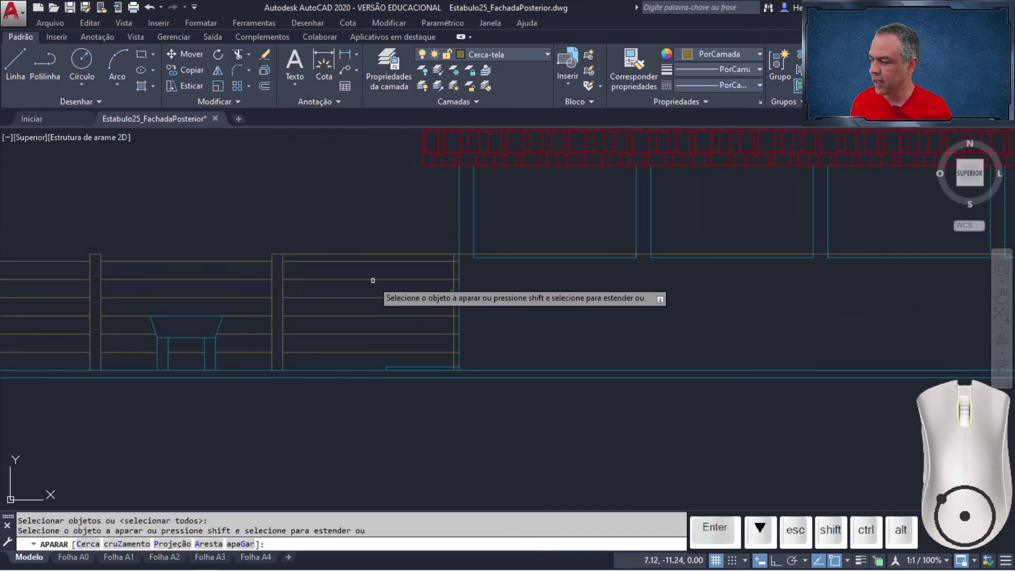
pyautogui.moveTo(354, 253); pyautogui.dragTo(338, 284, button='middle')
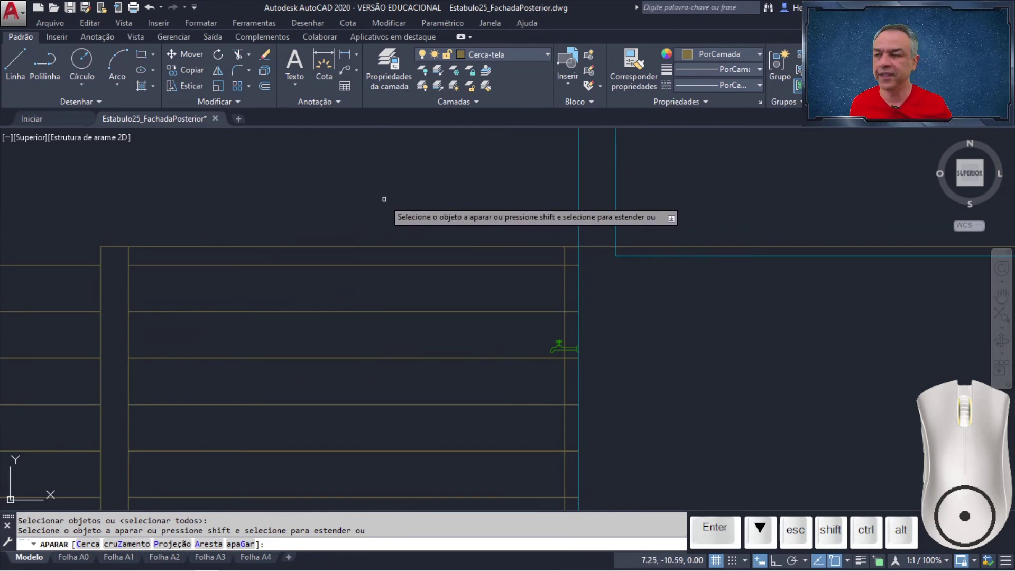
pyautogui.click(349, 244)
pyautogui.moveTo(597, 249); pyautogui.dragTo(289, 231, button='middle')
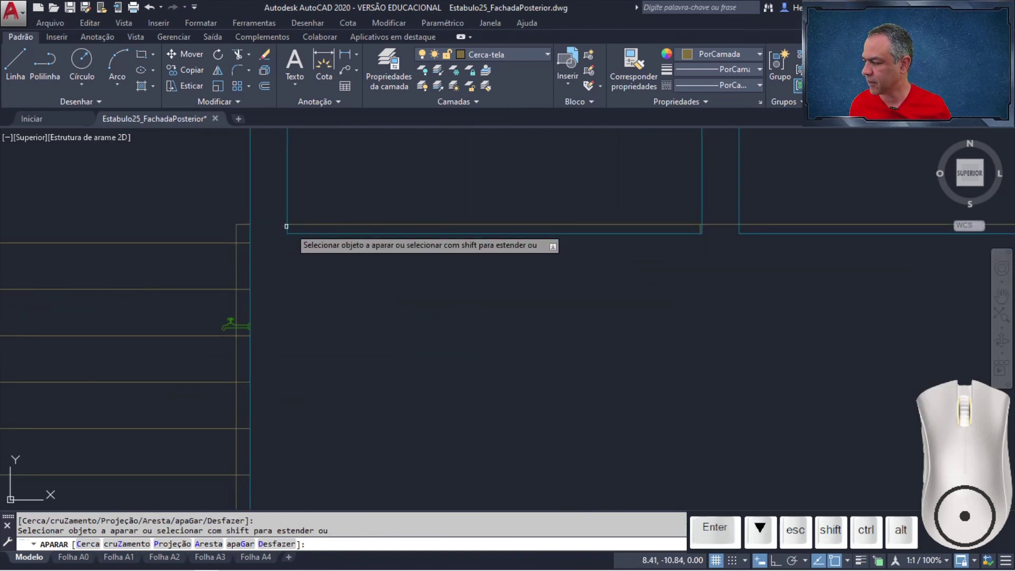
# Trim the rest of the extended fence line across the three openings and the columns between them, towards the low door.
pyautogui.click(351, 225)
pyautogui.moveTo(629, 268); pyautogui.dragTo(306, 284, button='middle')
pyautogui.click(407, 240)
pyautogui.click(551, 242)
pyautogui.moveTo(824, 251); pyautogui.dragTo(288, 239, button='middle')
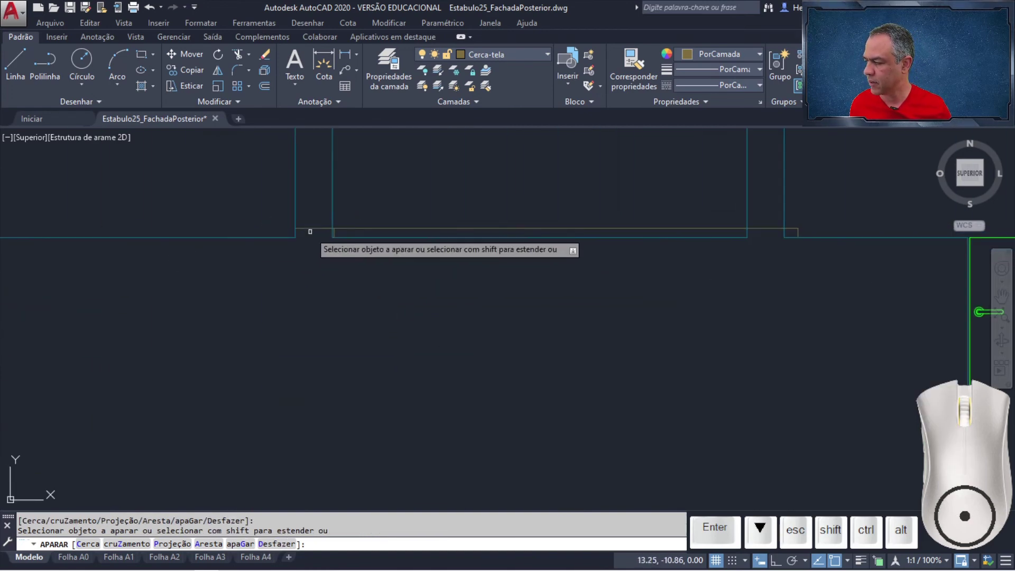
pyautogui.click(319, 228)
pyautogui.click(370, 228)
pyautogui.moveTo(608, 256); pyautogui.dragTo(339, 250, button='middle')
pyautogui.click(495, 223)
pyautogui.scroll(-2, 212, 313)
pyautogui.moveTo(210, 313); pyautogui.dragTo(612, 248, button='middle')
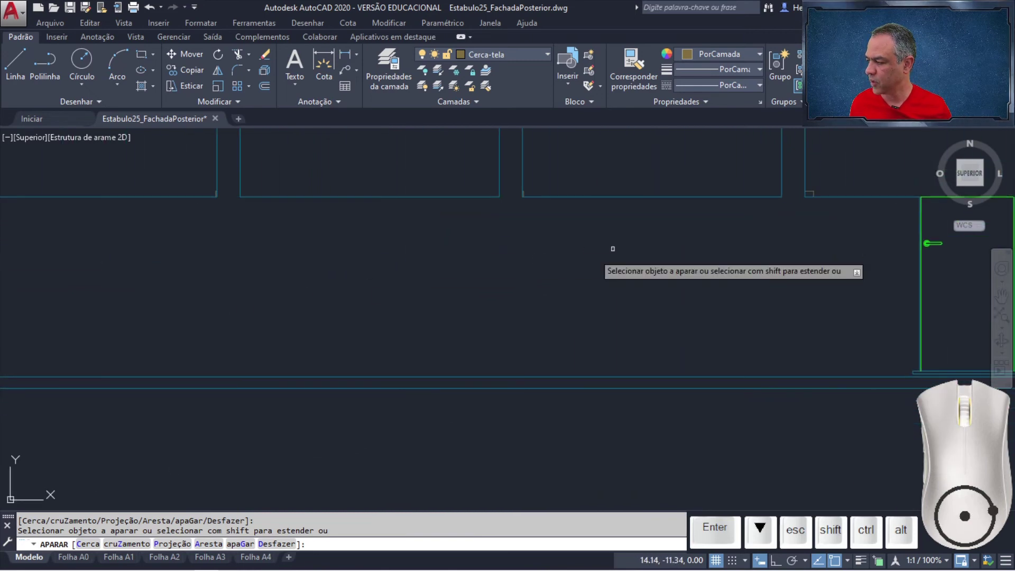
# Trim the bottom of the fence post beside the building wall, between the raised step's top line and the upper base line.
pyautogui.moveTo(96, 293); pyautogui.dragTo(684, 285, button='middle')
pyautogui.scroll(4, 555, 234)
pyautogui.moveTo(522, 255); pyautogui.dragTo(530, 289, button='middle')
pyautogui.scroll(-2, 532, 288)
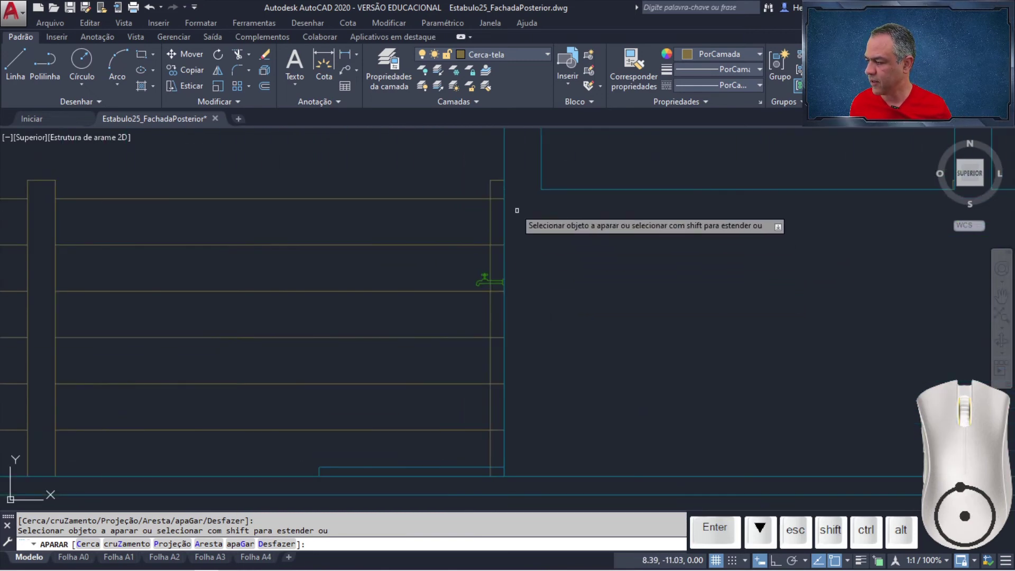
pyautogui.scroll(2, 497, 296)
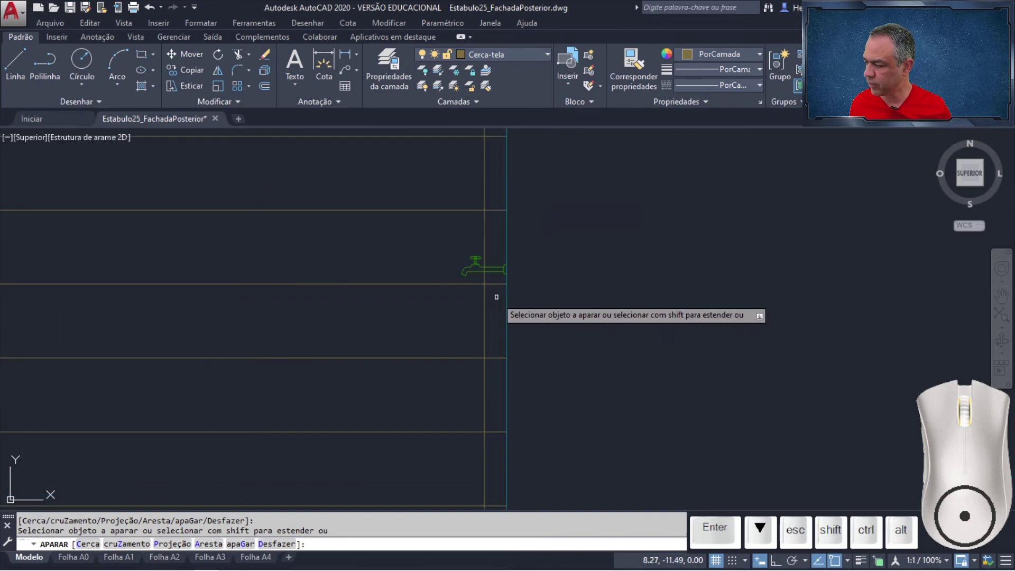
pyautogui.scroll(6, 489, 275)
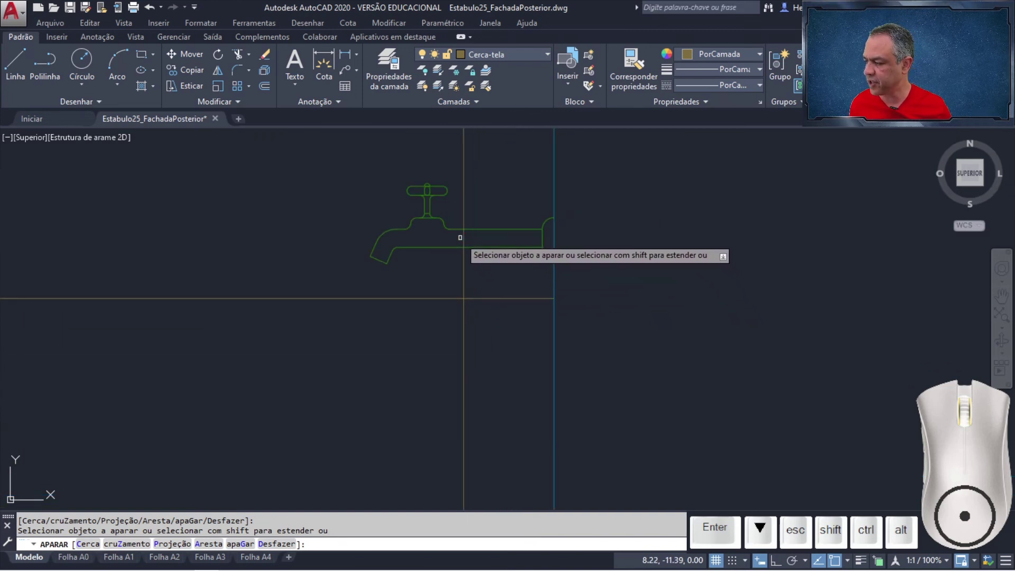
pyautogui.scroll(-6, 570, 328)
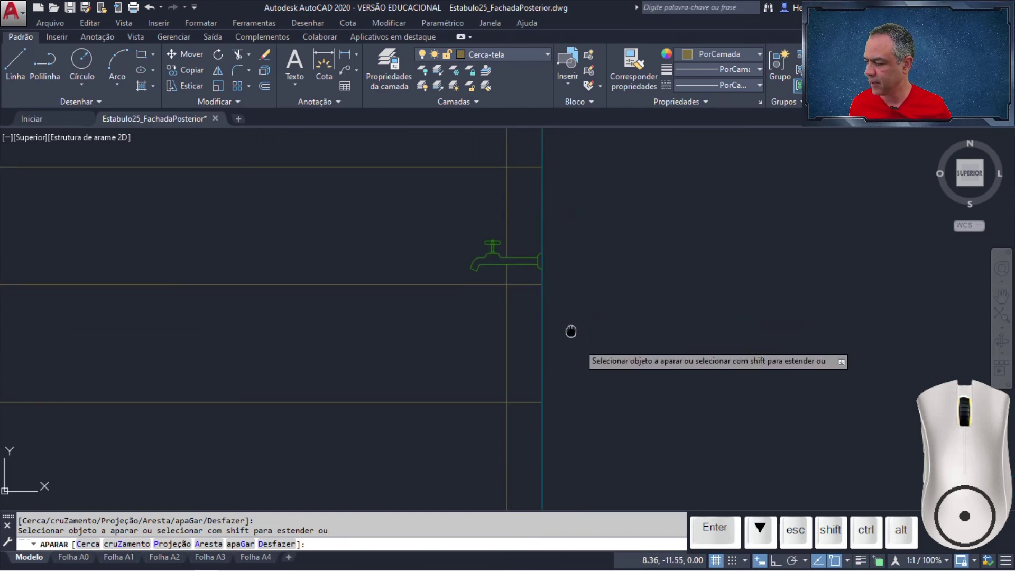
pyautogui.moveTo(539, 481); pyautogui.dragTo(511, 272, button='middle')
pyautogui.scroll(2, 442, 306)
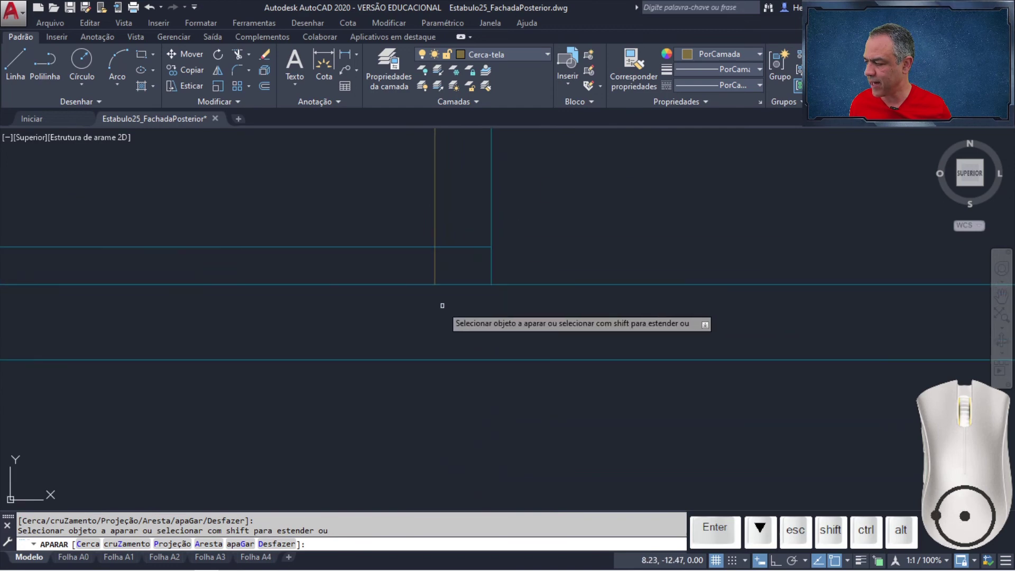
pyautogui.click(436, 261)
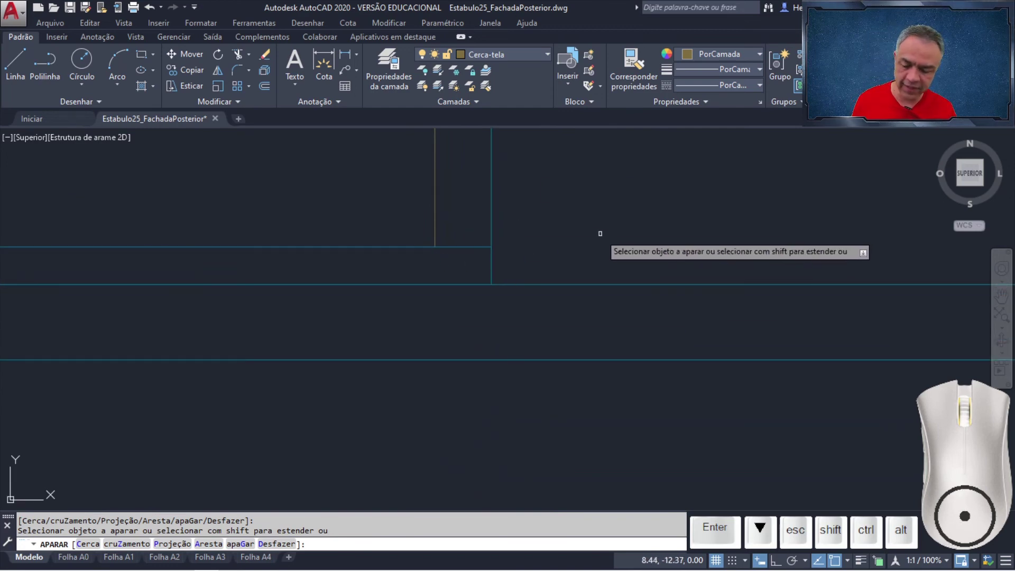
pyautogui.press('Return')
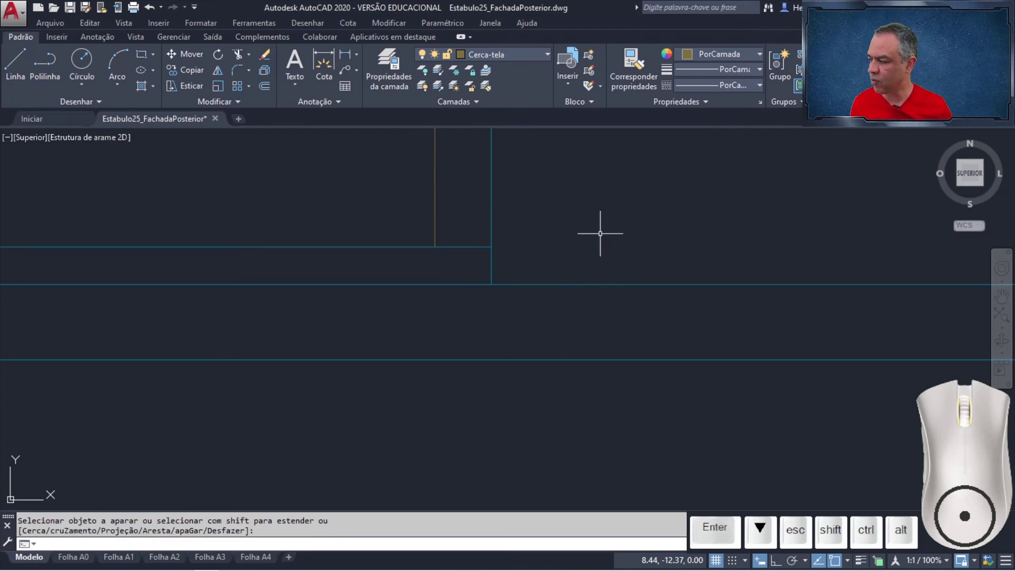
# Move the Corte AA title by its circle's left quadrant to a point offset @0.5<270 from the left end of the facade's ground line.
pyautogui.scroll(-3, 601, 233)
pyautogui.scroll(-2, 371, 317)
pyautogui.moveTo(242, 334); pyautogui.dragTo(973, 186, button='middle')
pyautogui.moveTo(412, 312); pyautogui.dragTo(592, 466, button='middle')
pyautogui.scroll(2, 552, 402)
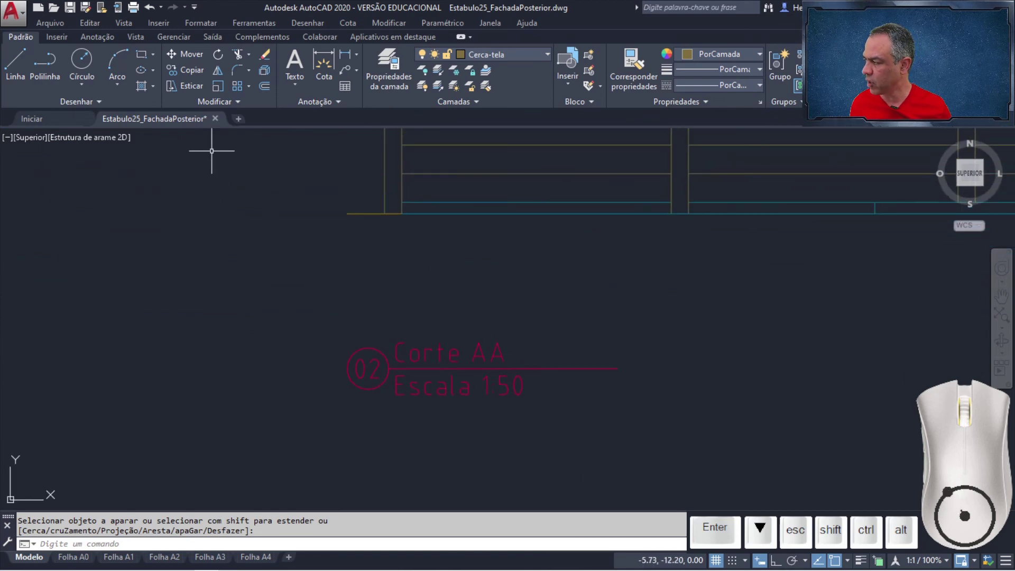
pyautogui.click(195, 56)
pyautogui.click(282, 303)
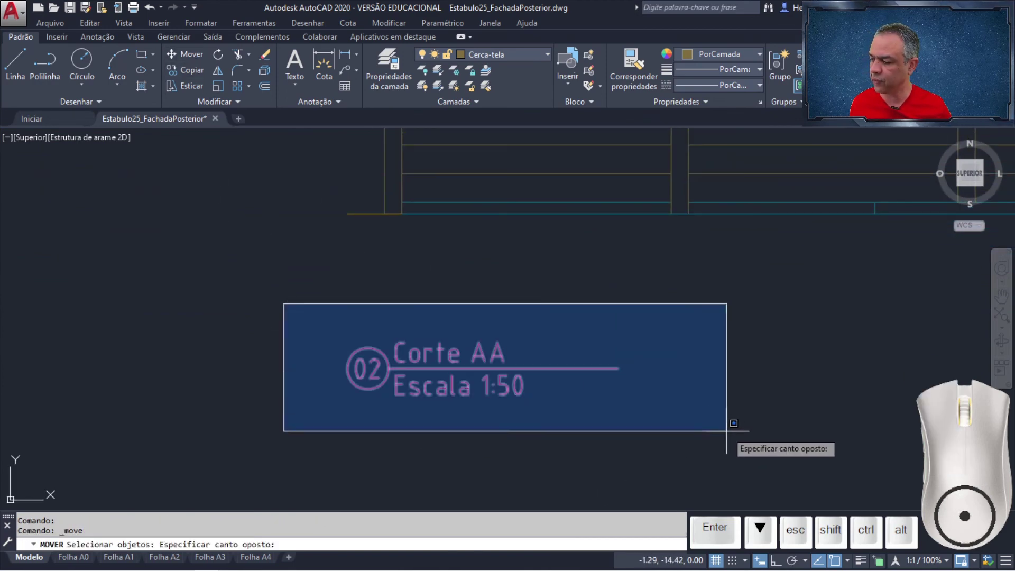
pyautogui.click(725, 431)
pyautogui.press('Return')
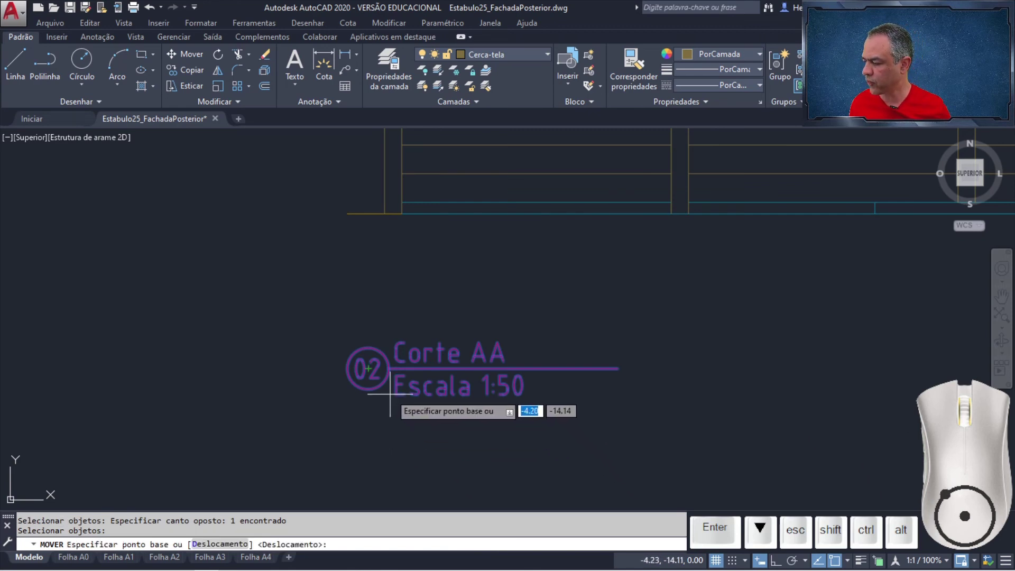
pyautogui.click(347, 368)
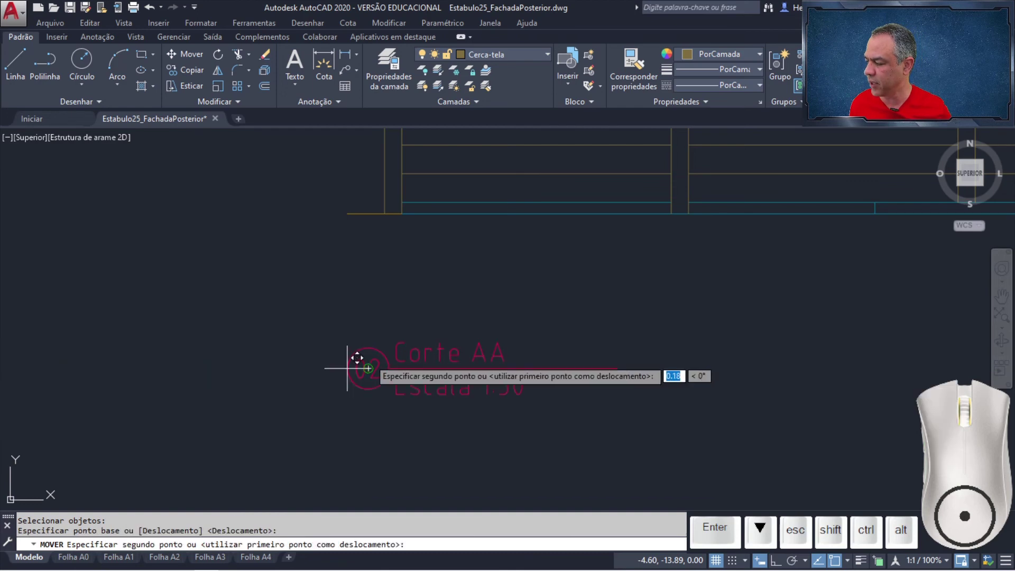
pyautogui.press('Return')
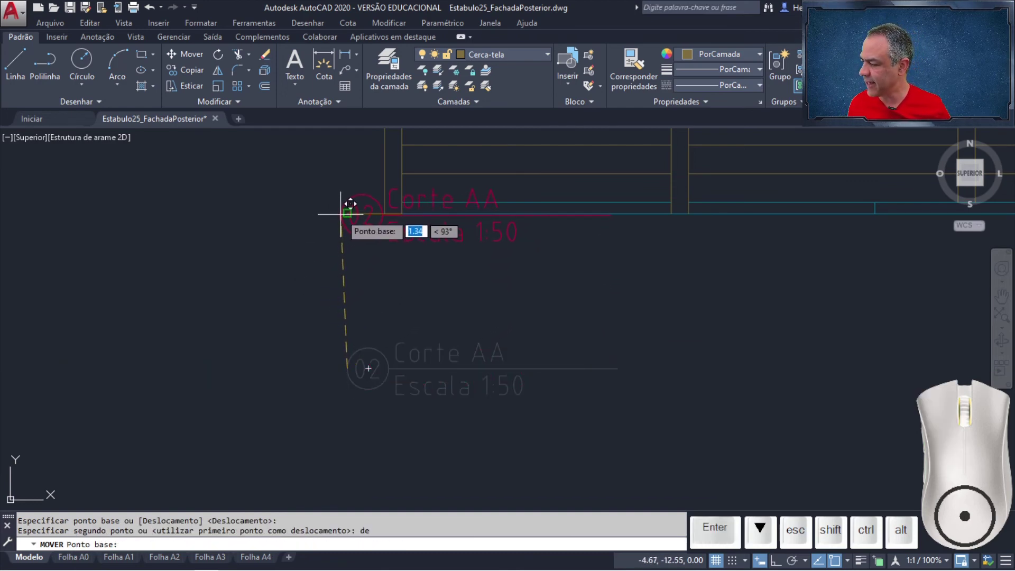
pyautogui.click(347, 213)
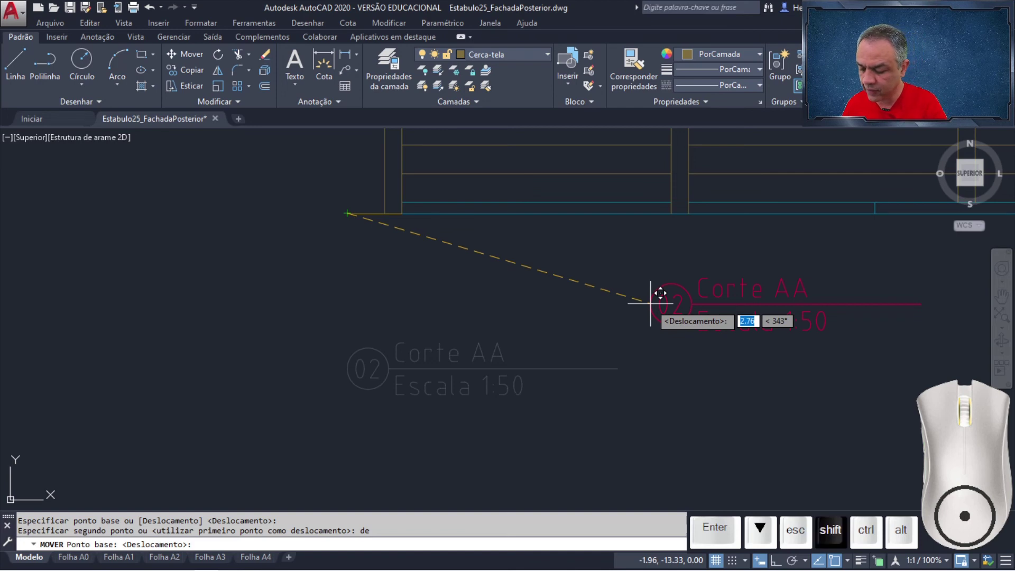
pyautogui.write('@ ')
pyautogui.write('0.5 ')
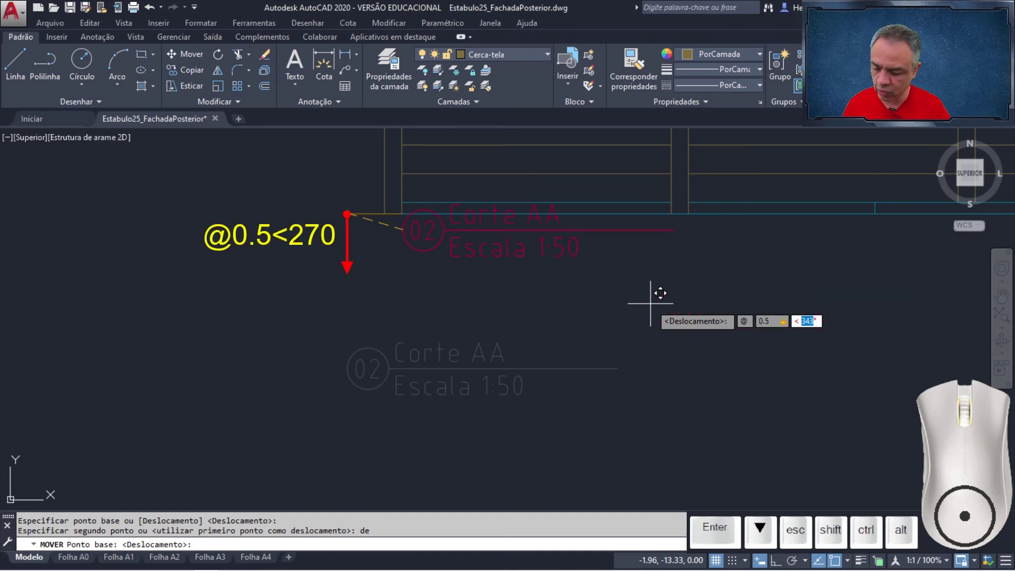
pyautogui.write('270')
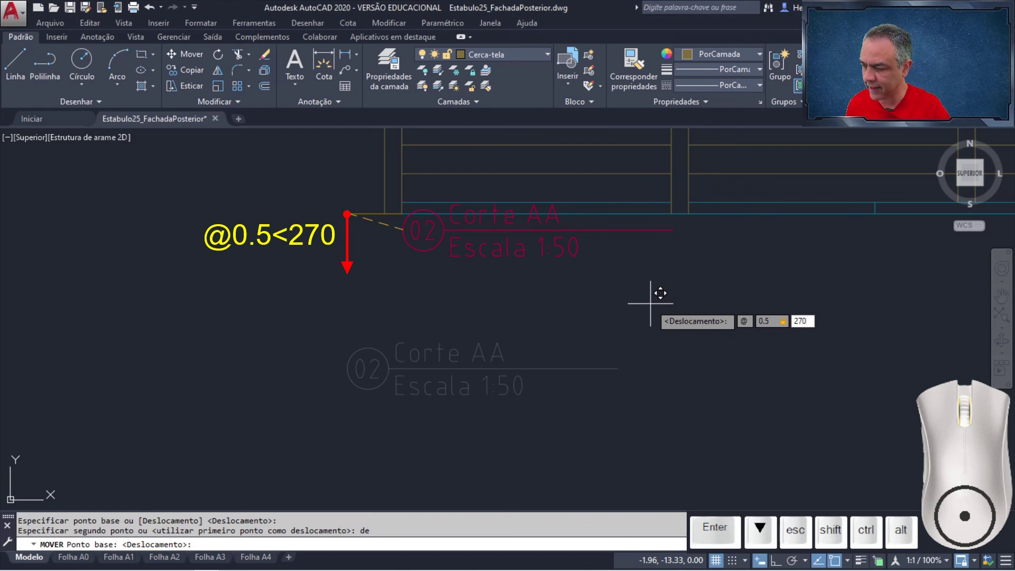
pyautogui.press('Return')
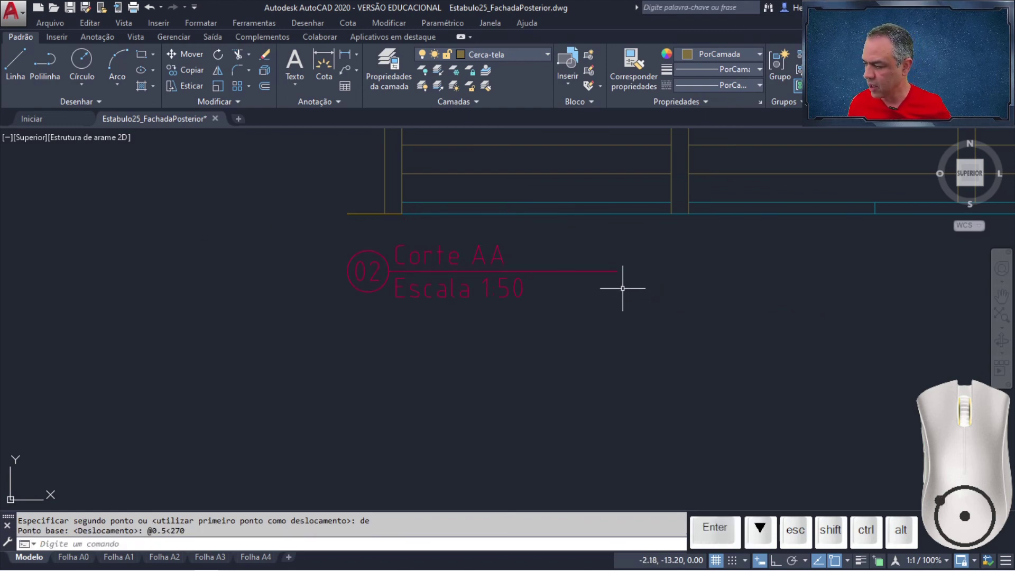
# Edit the title block's attributes, setting its number to 08 and its drawing name to Fachada Lateral Direita.
pyautogui.doubleClick(597, 273)
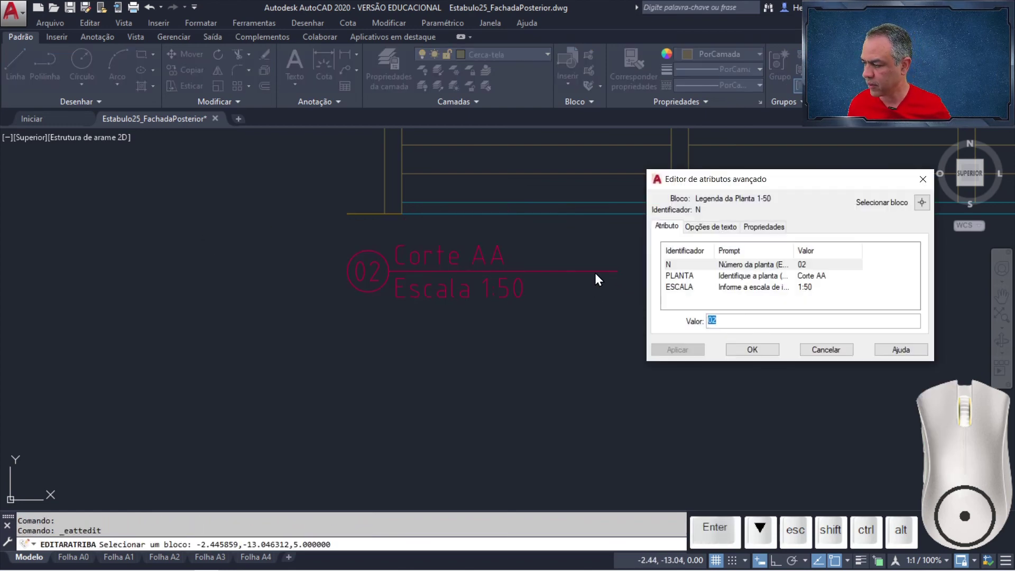
pyautogui.moveTo(740, 320); pyautogui.dragTo(676, 324)
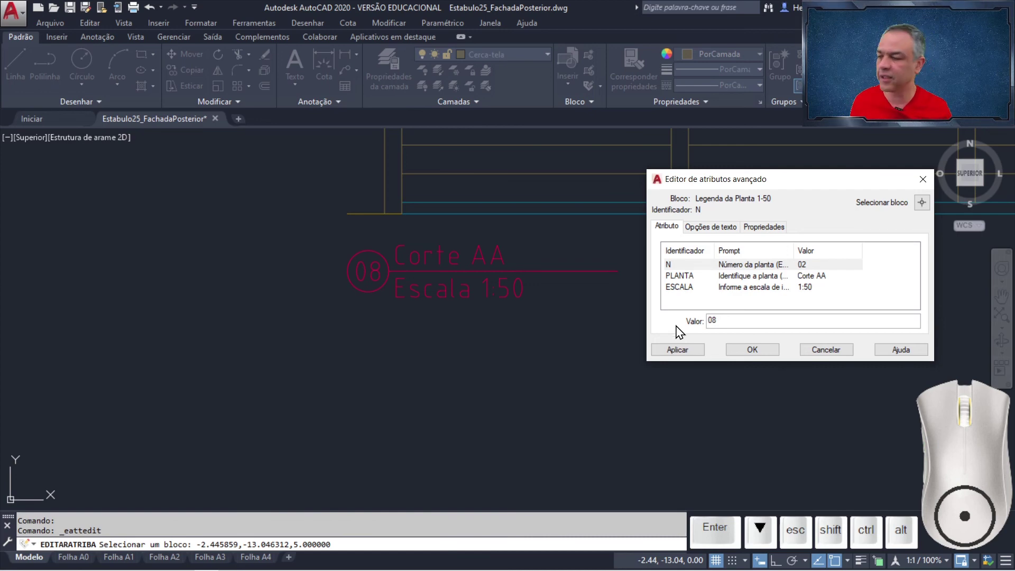
pyautogui.click(803, 277)
pyautogui.moveTo(774, 318); pyautogui.dragTo(655, 333)
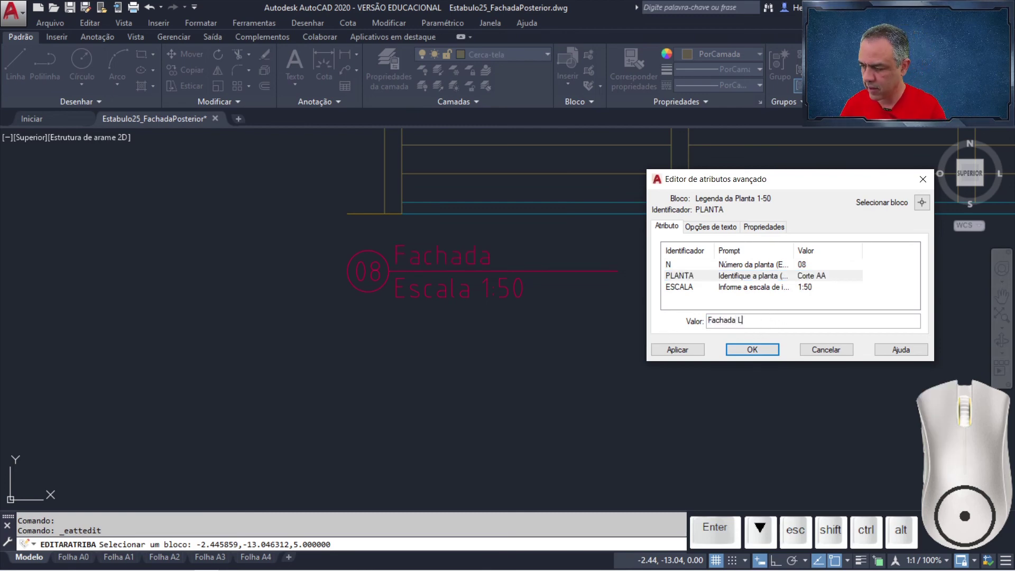
pyautogui.click(750, 350)
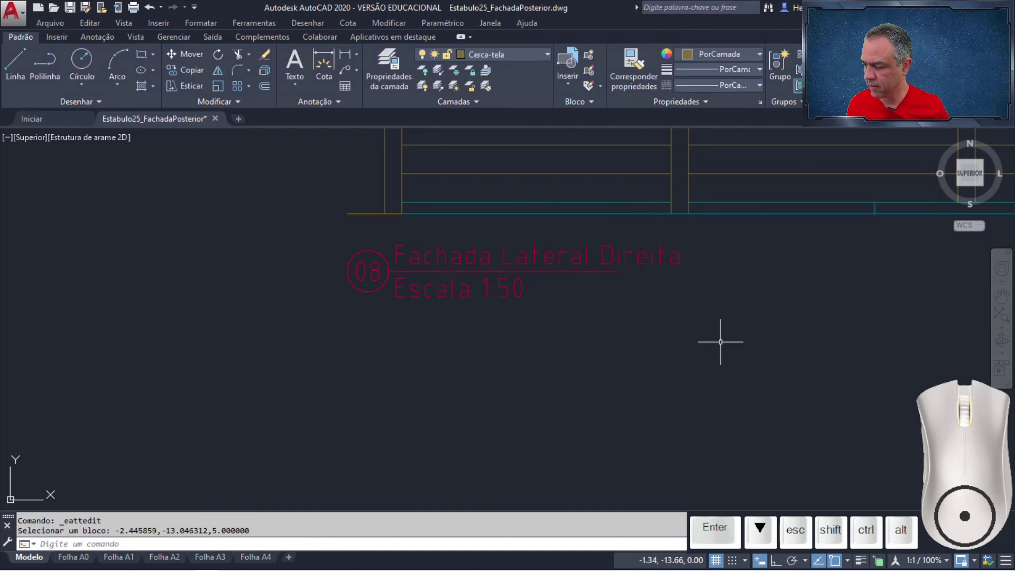
# Examine the complete facade with its title, including a close view of the trough in front of the fence.
pyautogui.scroll(-3, 721, 340)
pyautogui.moveTo(666, 302); pyautogui.dragTo(321, 304, button='middle')
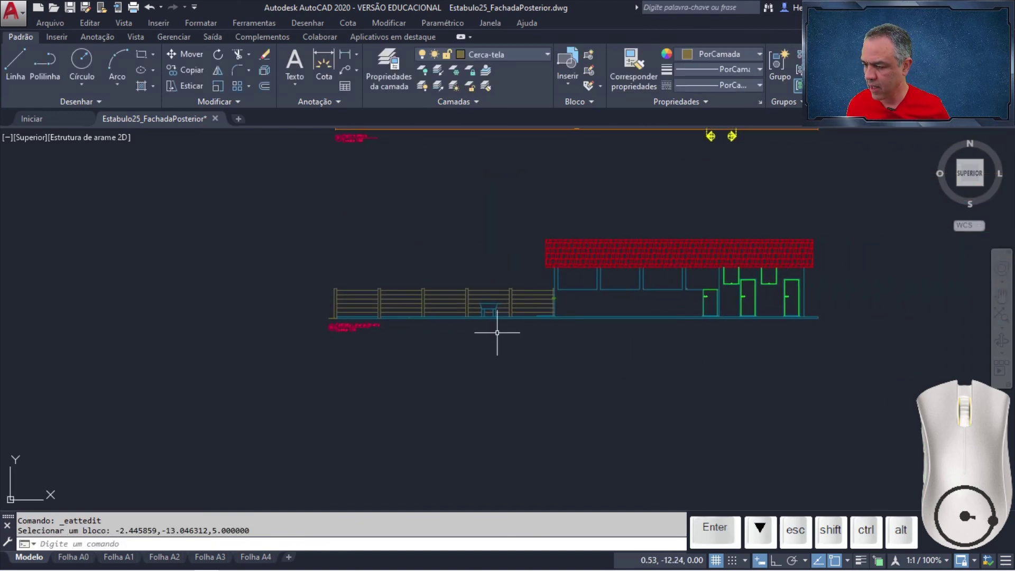
pyautogui.click(1001, 328)
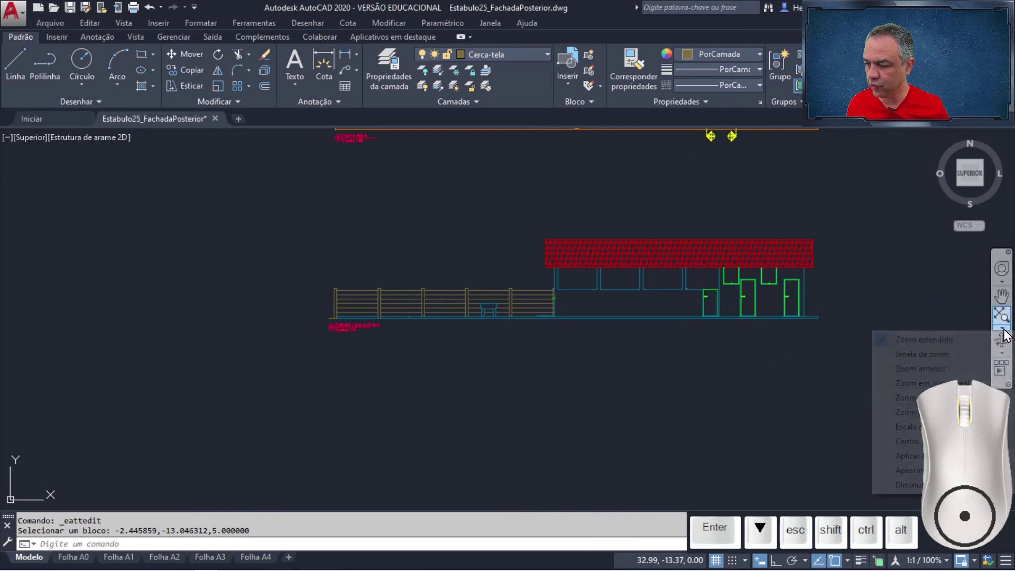
pyautogui.click(960, 359)
pyautogui.moveTo(454, 394); pyautogui.dragTo(255, 418, button='middle')
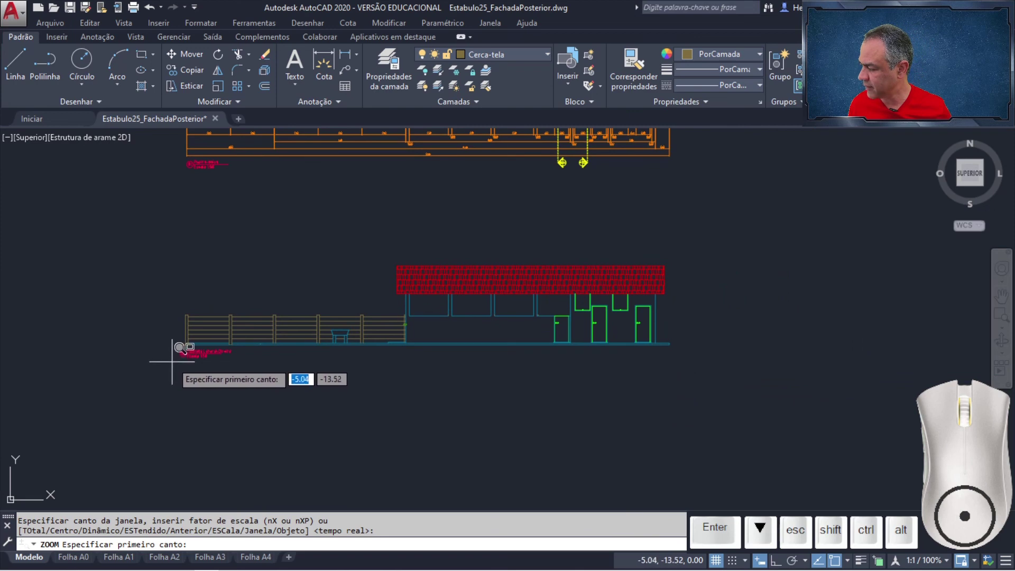
pyautogui.click(706, 257)
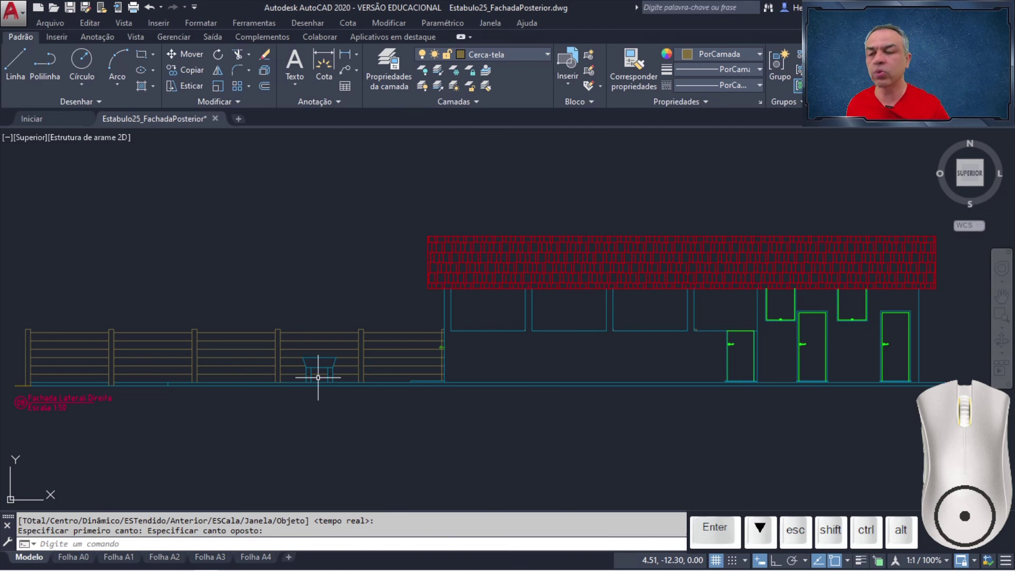
pyautogui.scroll(6, 318, 377)
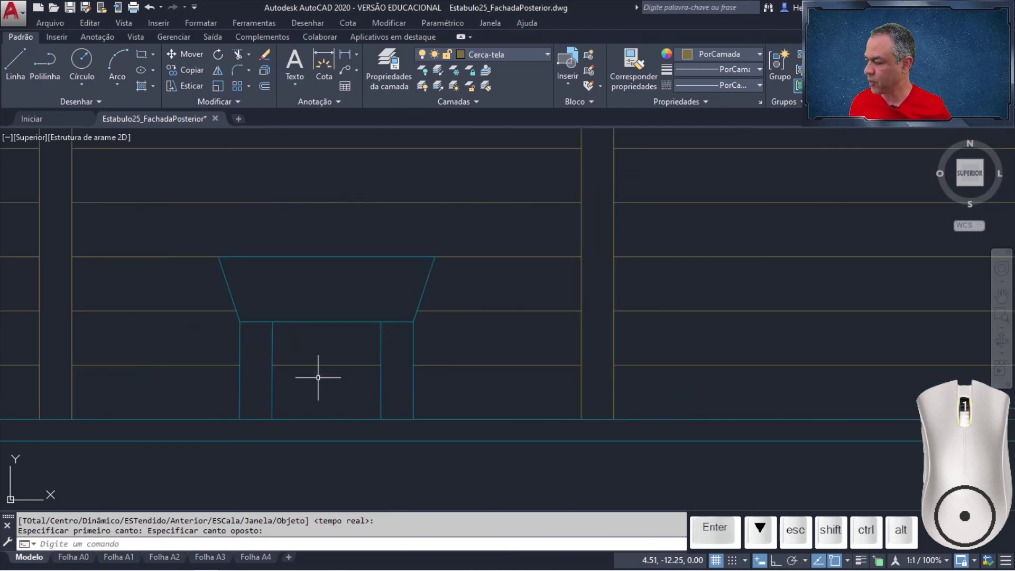
pyautogui.scroll(2, 317, 377)
pyautogui.moveTo(337, 314); pyautogui.dragTo(395, 326, button='middle')
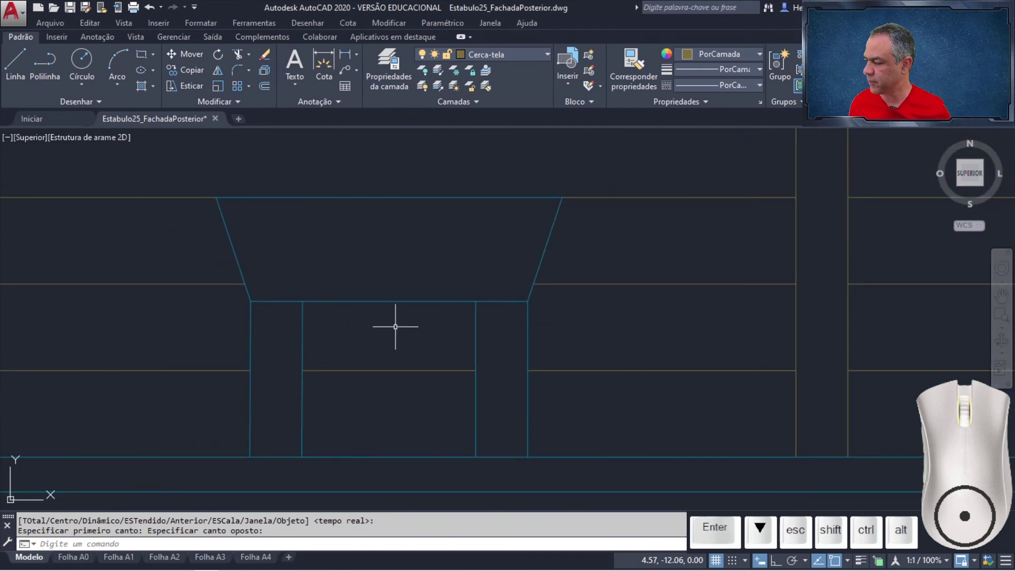
# Delete the trough's top line, the fence rail piece between its legs, and the three rail pieces between the trough and the post to its right.
pyautogui.click(385, 197)
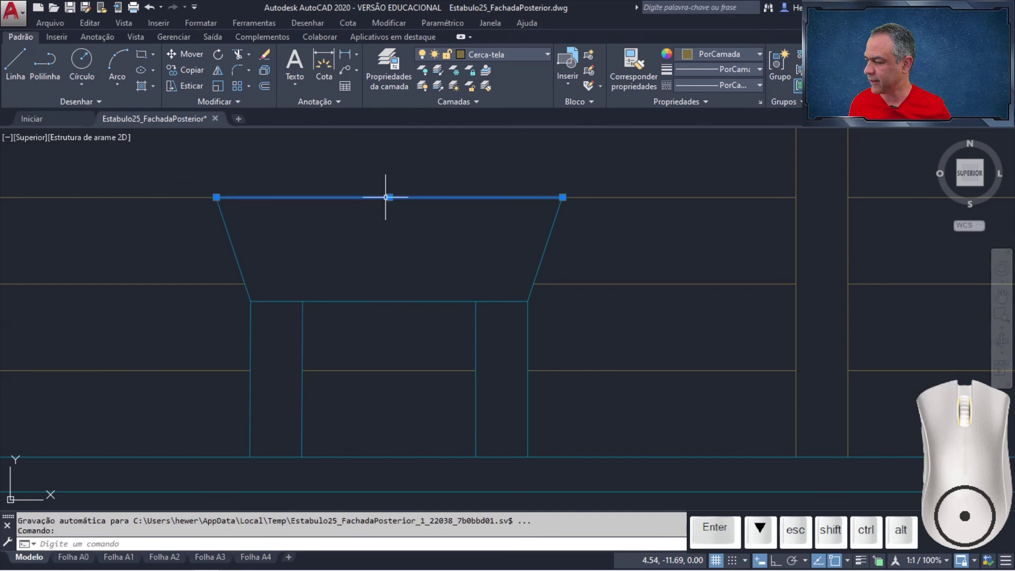
pyautogui.click(392, 370)
pyautogui.click(672, 165)
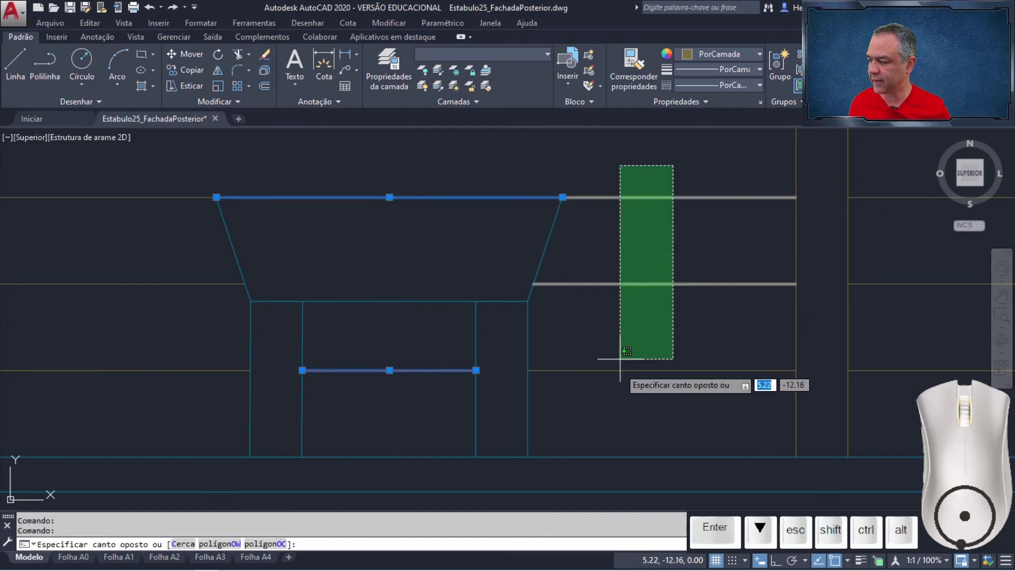
pyautogui.click(619, 359)
pyautogui.press('Delete')
pyautogui.moveTo(613, 400); pyautogui.dragTo(663, 384, button='middle')
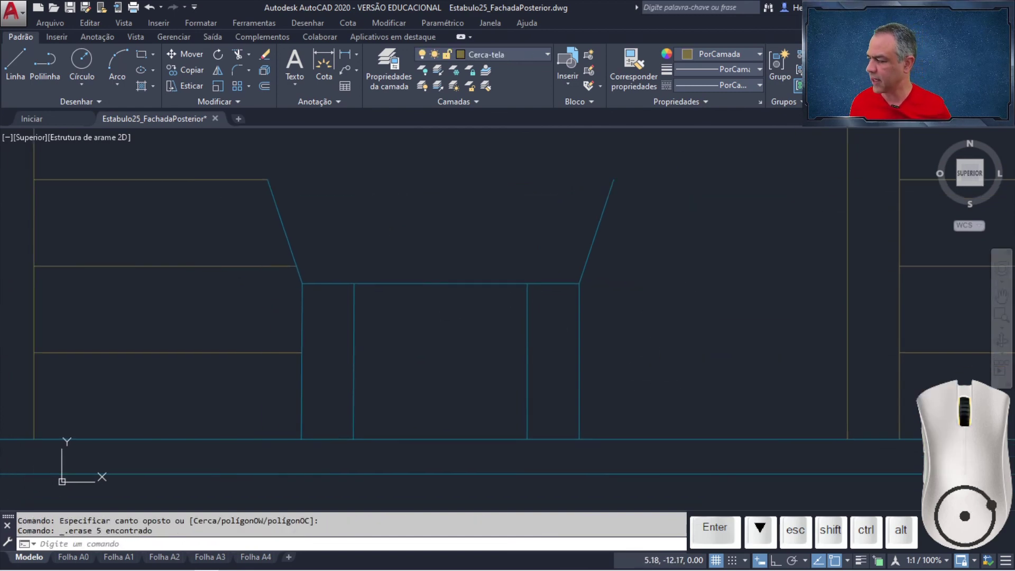
pyautogui.moveTo(645, 336); pyautogui.dragTo(647, 337, button='middle')
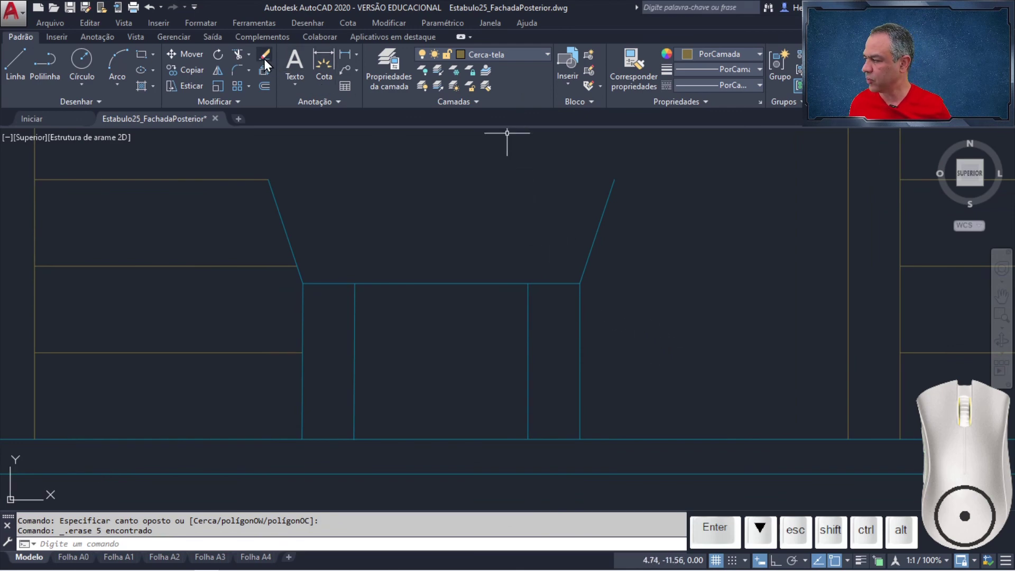
# Extend the three lower fence rails behind the trough to the near edge of the post on its right.
pyautogui.click(248, 54)
pyautogui.click(243, 93)
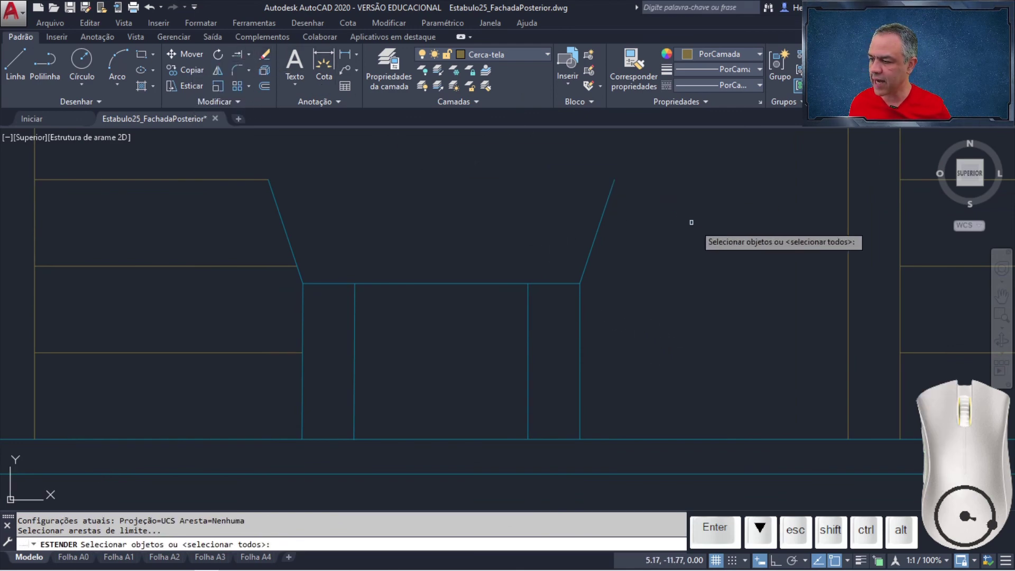
pyautogui.scroll(-2, 750, 294)
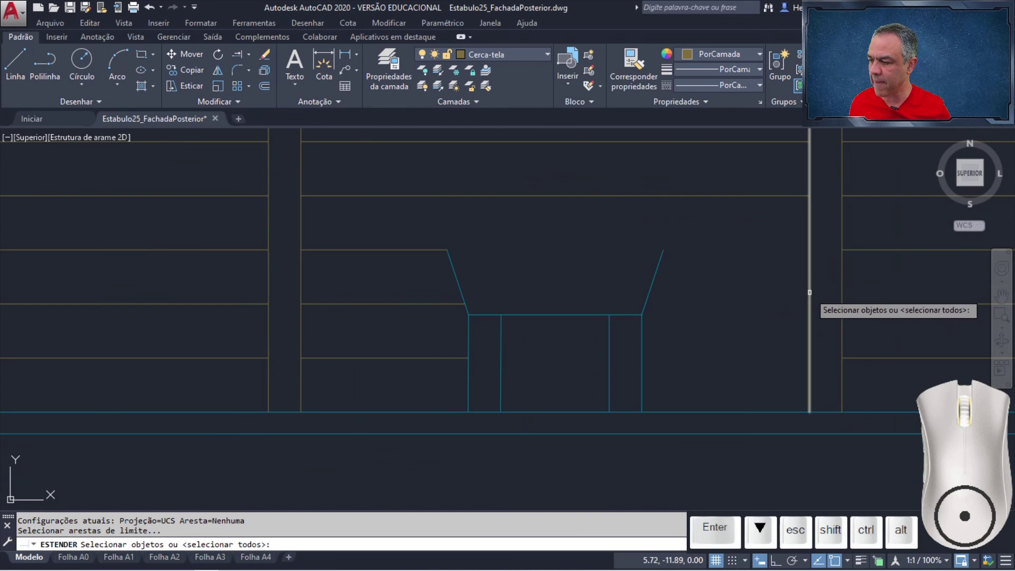
pyautogui.click(793, 290)
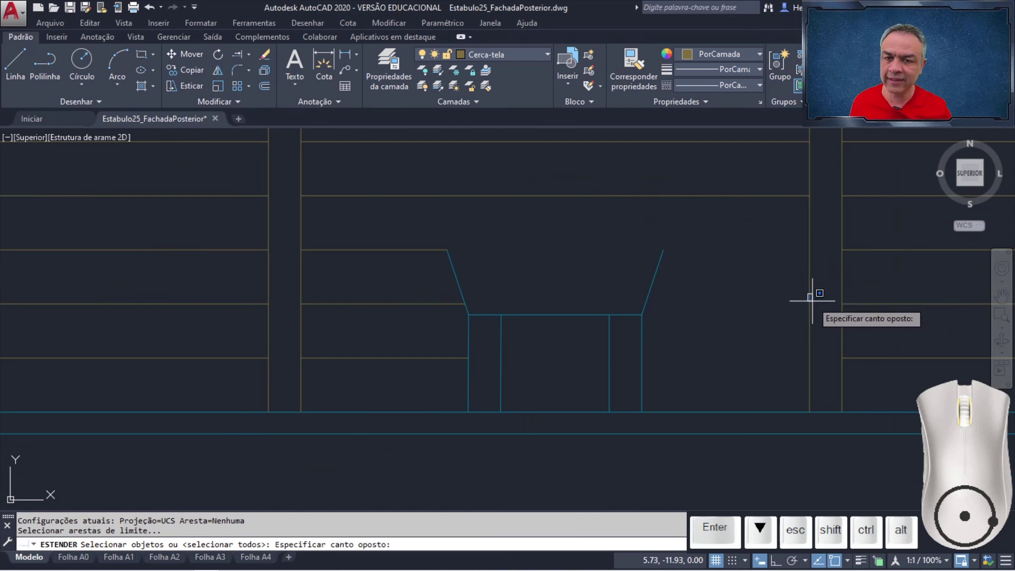
pyautogui.click(814, 301)
pyautogui.click(808, 306)
pyautogui.press('Return')
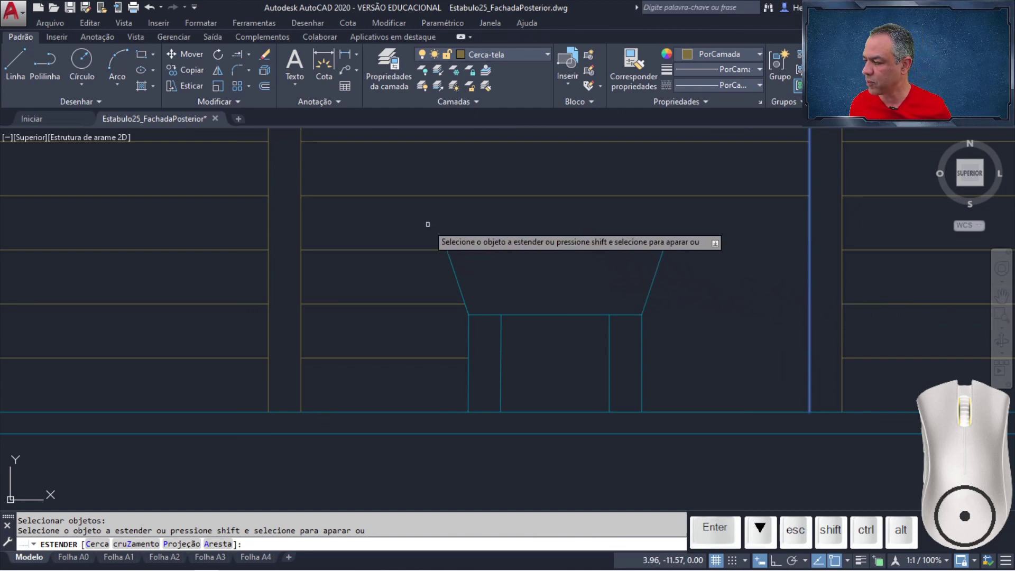
pyautogui.click(428, 226)
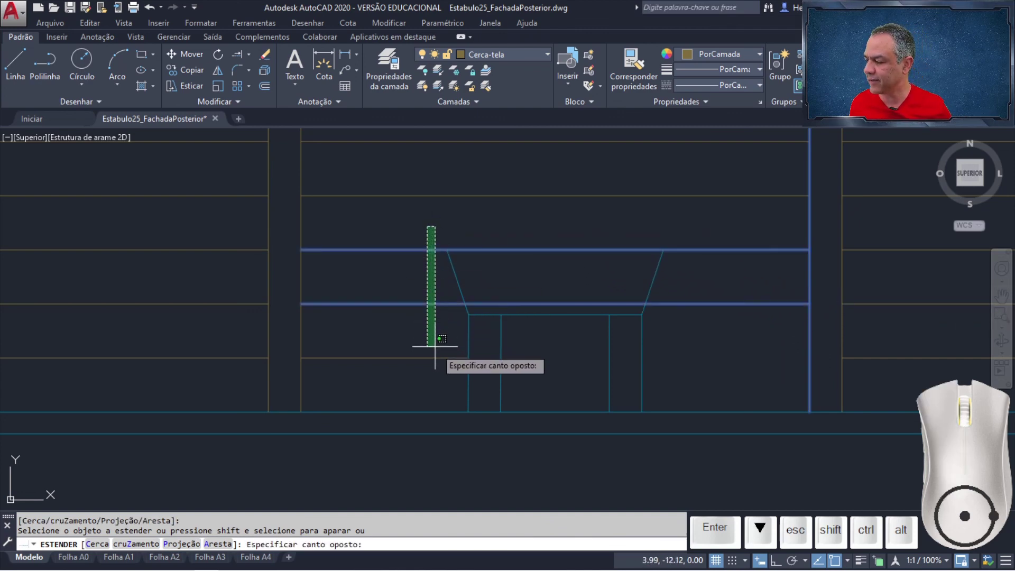
pyautogui.click(435, 364)
pyautogui.press('Return')
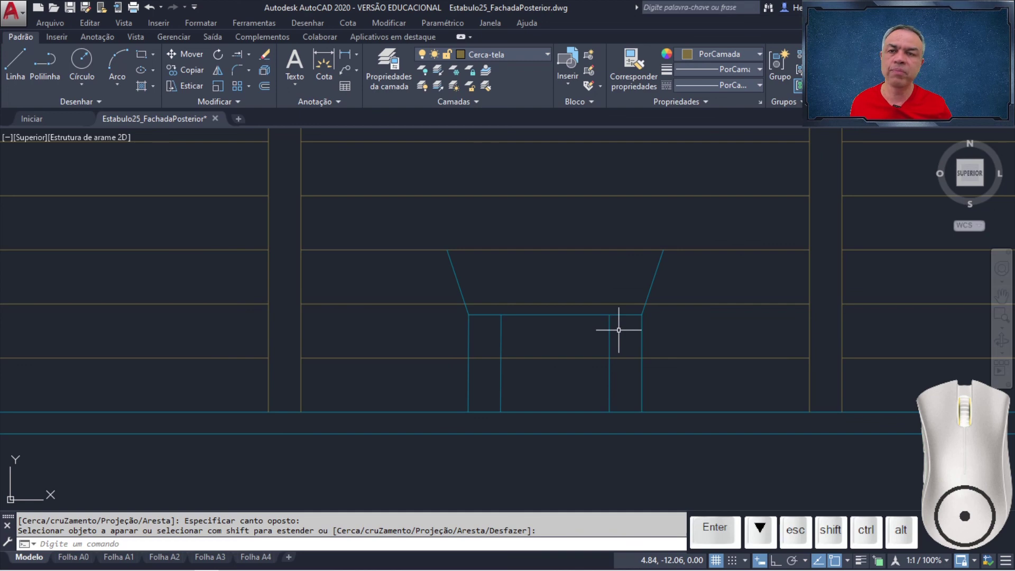
# Frame the whole side facade, from the fence and title to the end of the roof, with a zoom window.
pyautogui.scroll(-8, 579, 311)
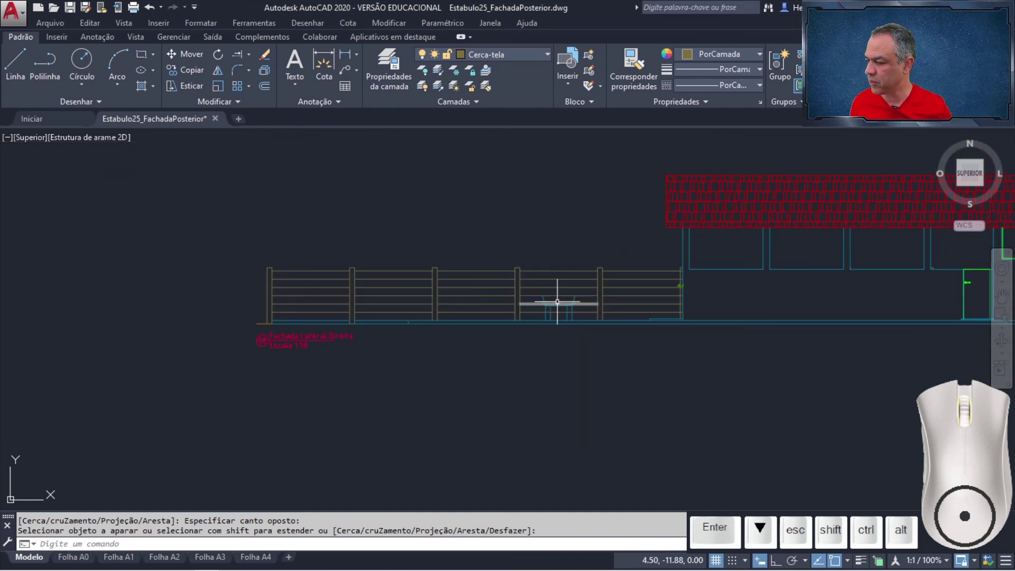
pyautogui.moveTo(555, 294); pyautogui.dragTo(410, 255, button='middle')
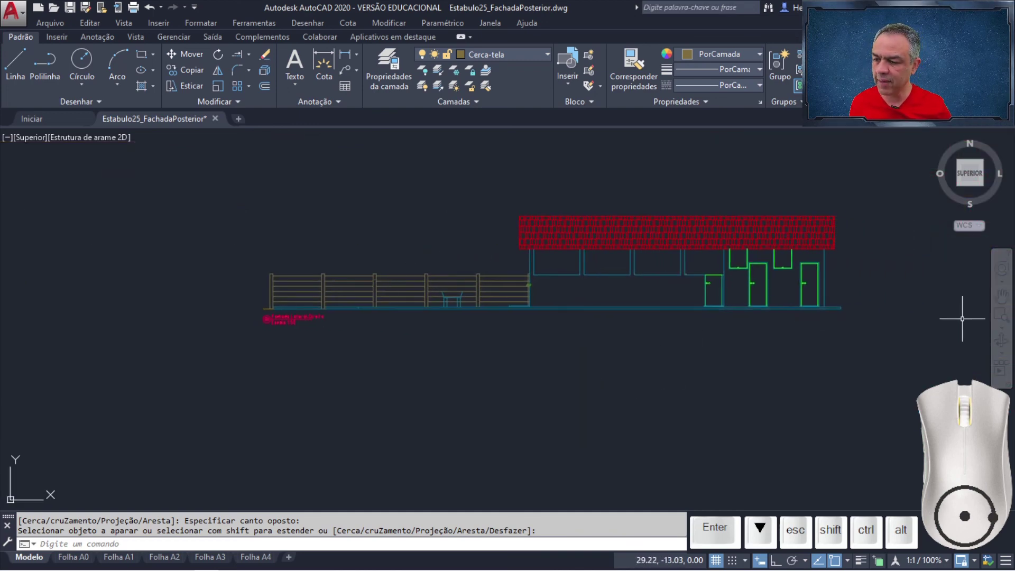
pyautogui.click(1001, 327)
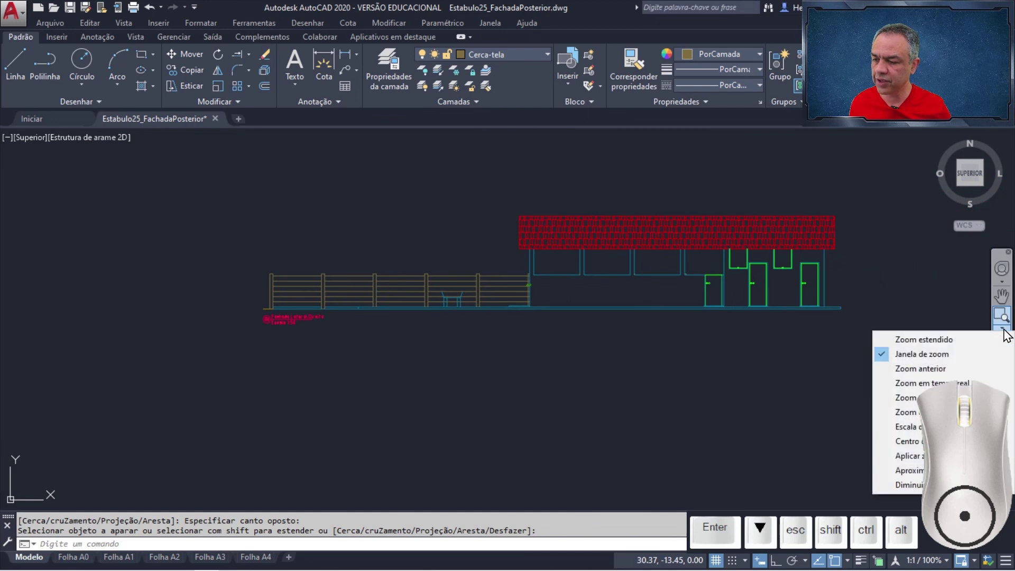
pyautogui.click(973, 358)
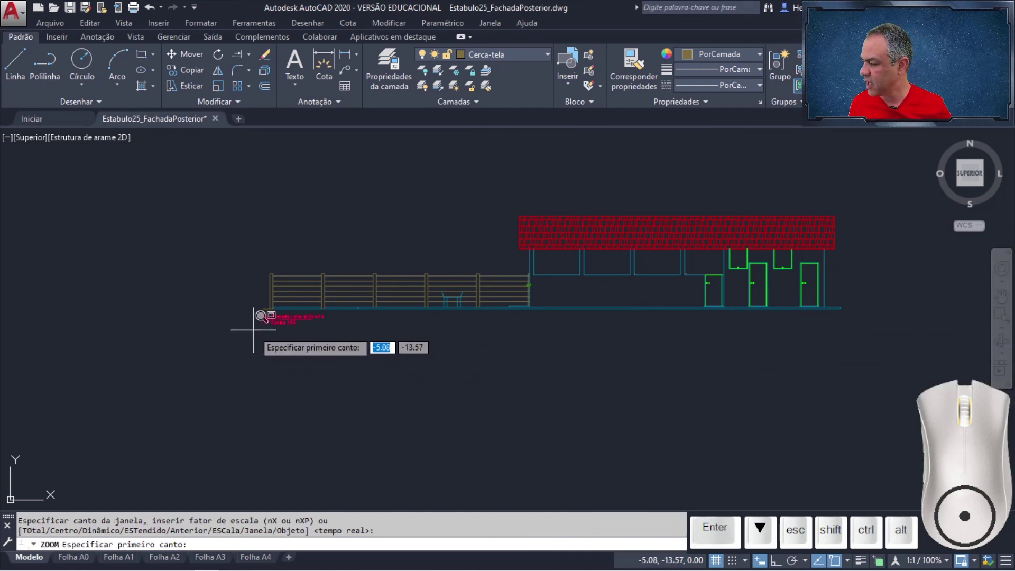
pyautogui.click(254, 329)
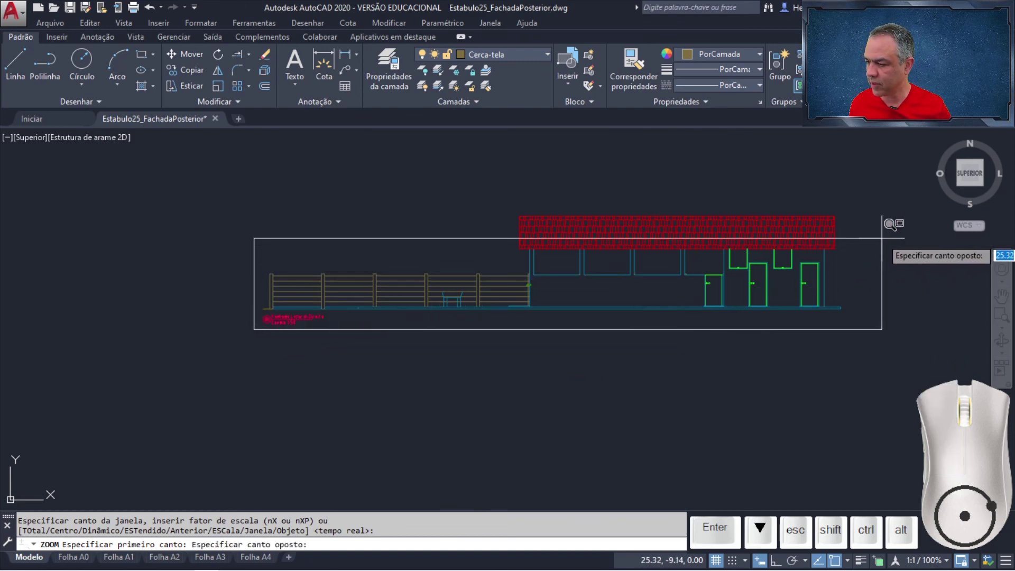
pyautogui.click(862, 206)
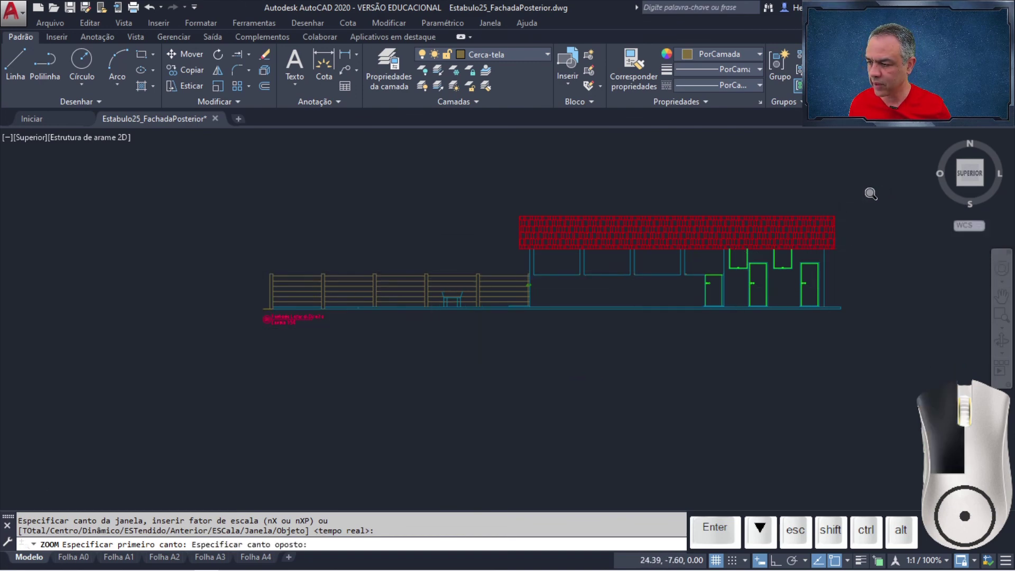